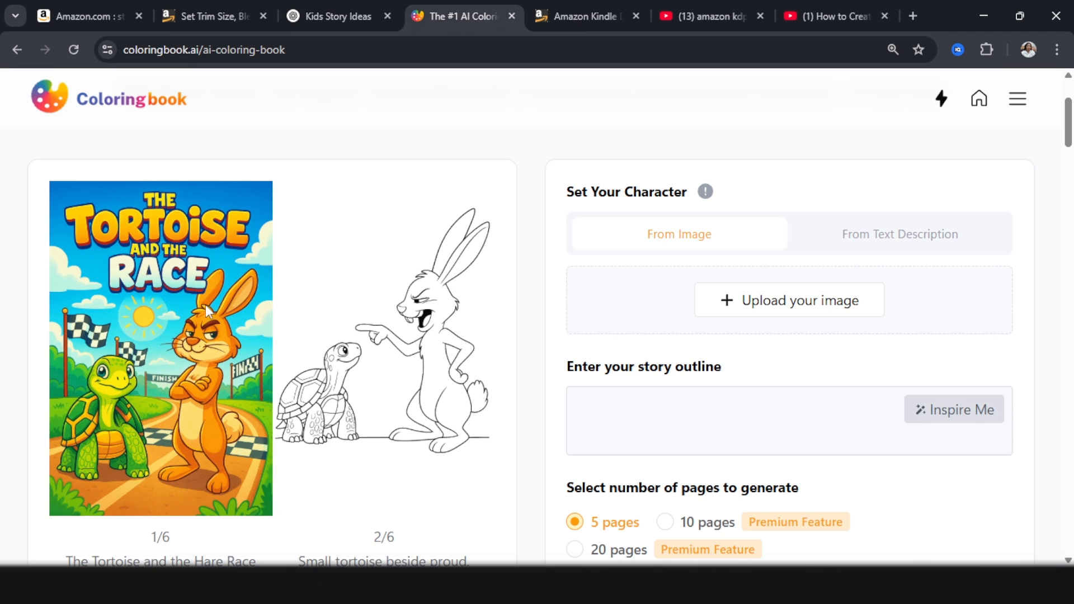
Page forward and back through the sample Tortoise and the Hare coloring book preview
{"action": "scroll", "coordinate": [175, 321], "scroll_direction": "down", "scroll_amount": 2}
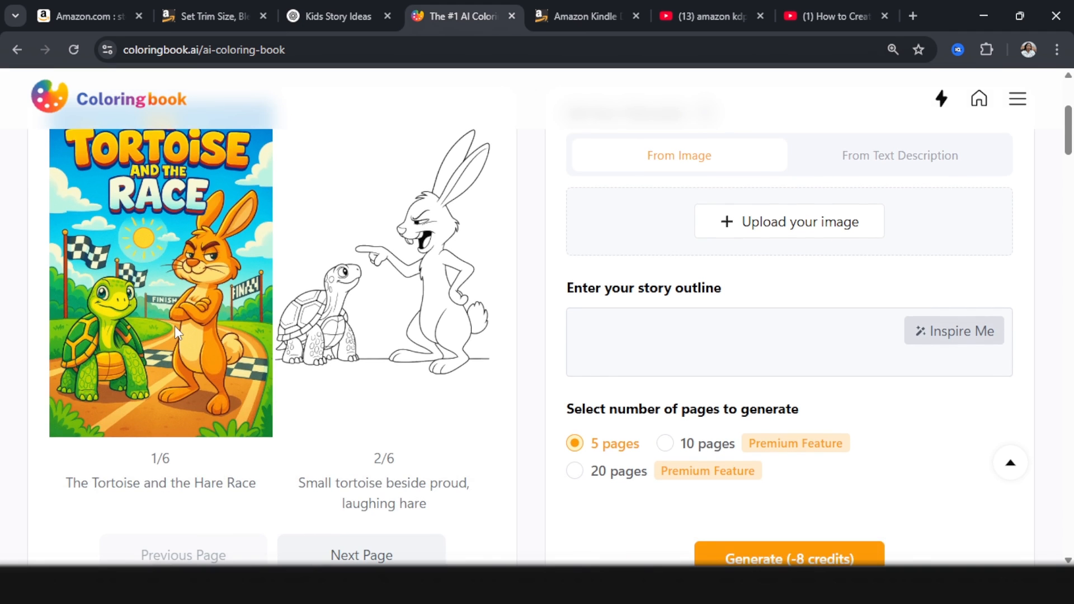
{"action": "scroll", "coordinate": [174, 325], "scroll_direction": "down", "scroll_amount": 2}
{"action": "left_click", "coordinate": [354, 477]}
{"action": "left_click", "coordinate": [355, 477]}
{"action": "triple_click", "coordinate": [228, 479]}
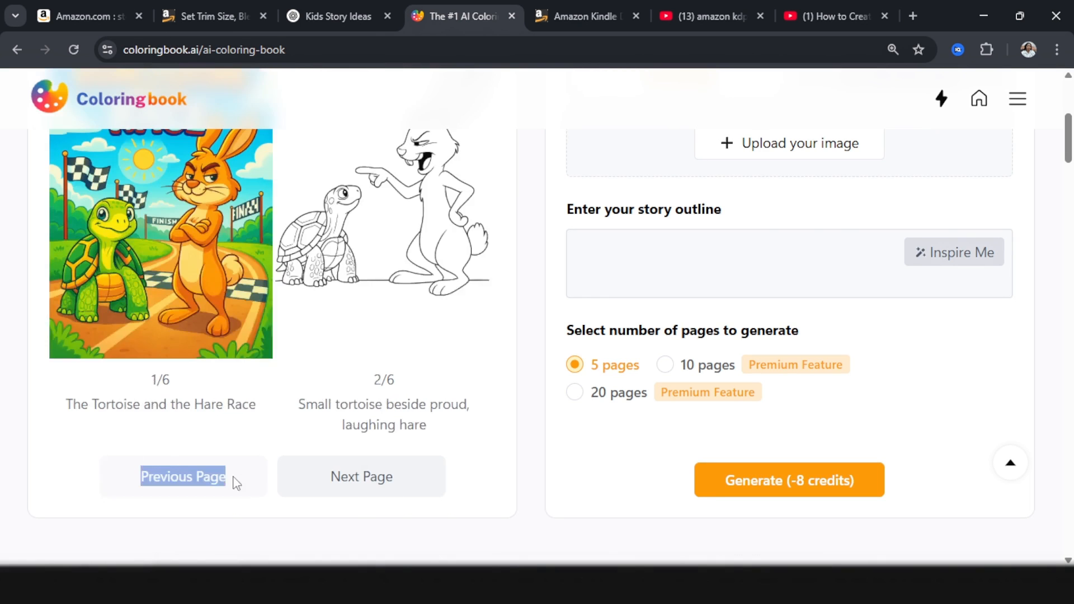
{"action": "scroll", "coordinate": [529, 431], "scroll_direction": "up", "scroll_amount": 3}
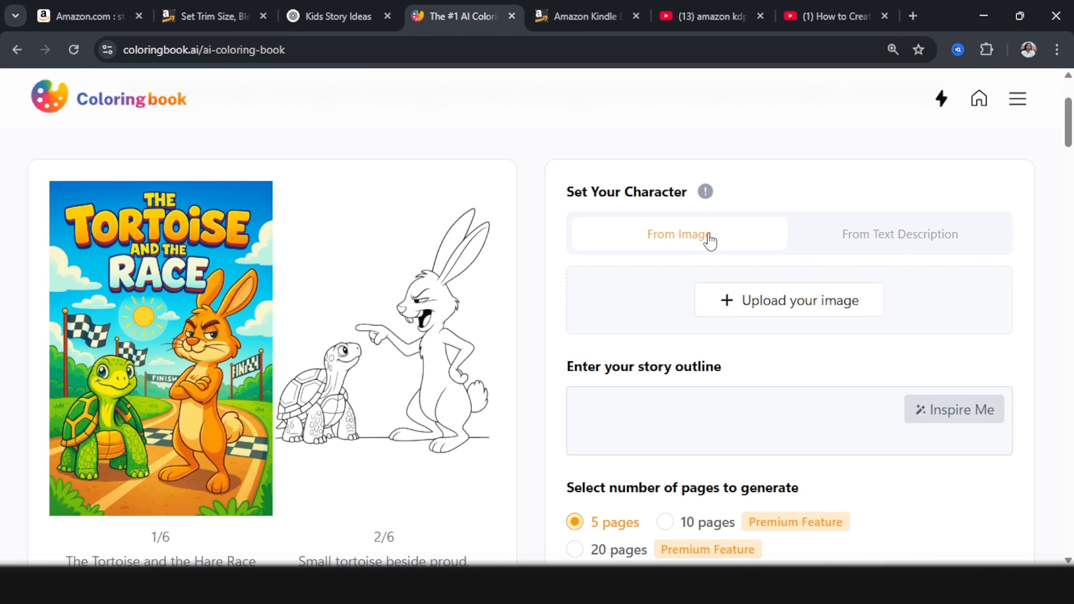
Set the character source to From Text Description and activate the empty character description field
{"action": "left_click", "coordinate": [940, 244]}
{"action": "scroll", "coordinate": [940, 248], "scroll_direction": "down", "scroll_amount": 2}
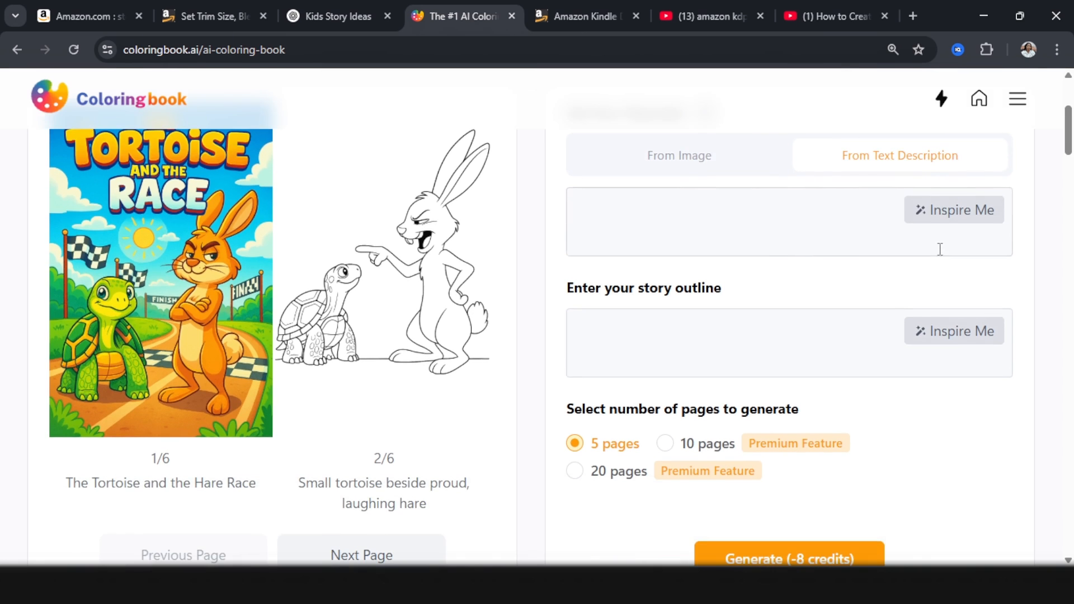
{"action": "scroll", "coordinate": [655, 228], "scroll_direction": "up", "scroll_amount": 2}
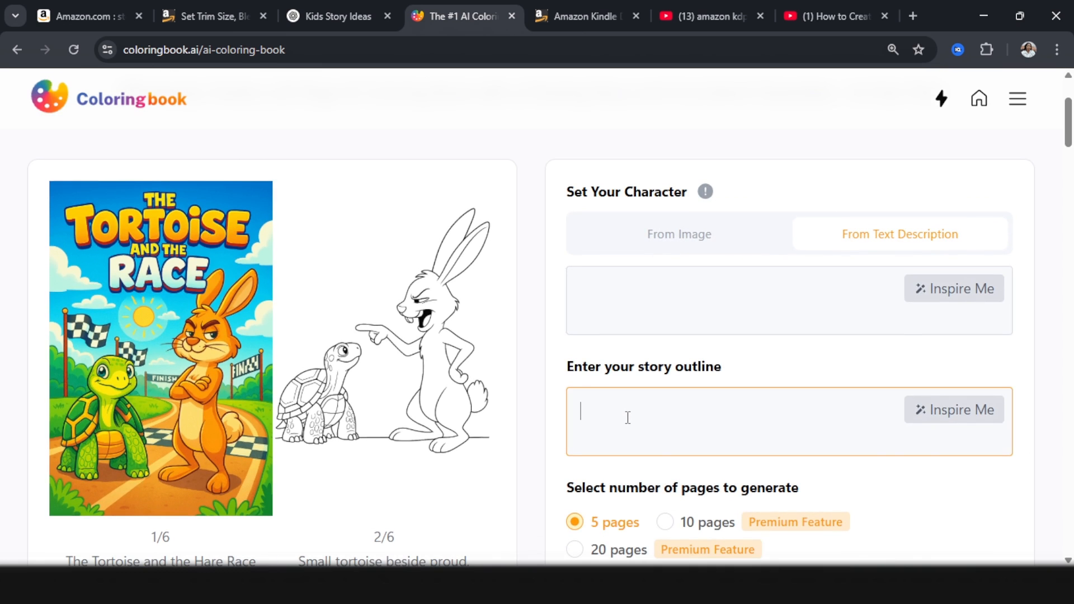
{"action": "left_click", "coordinate": [697, 304]}
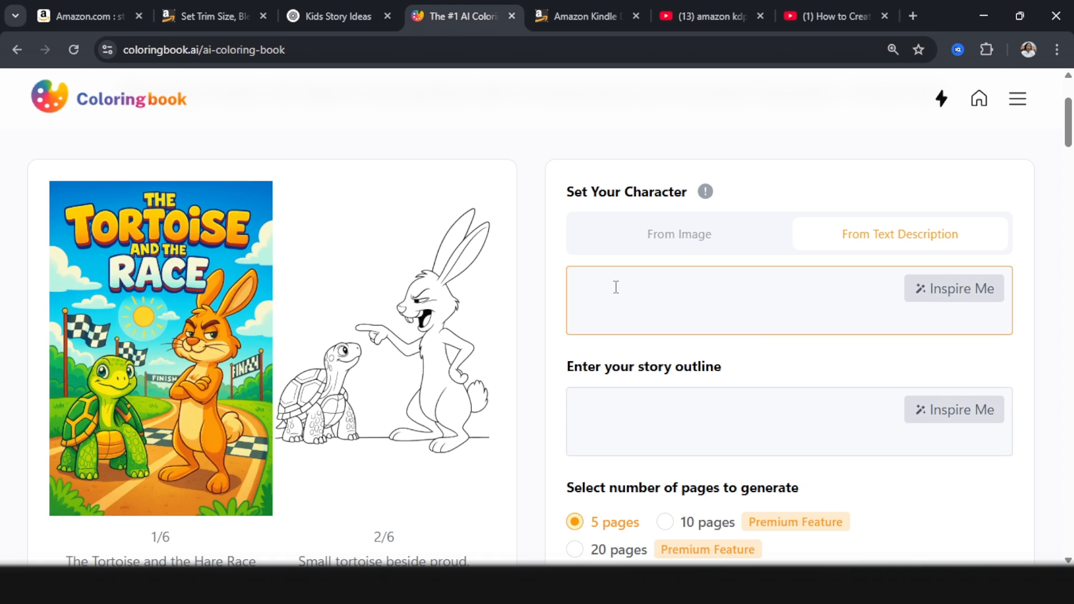
Copy the Emma and the Magic Paintbrush outline paragraph from the ChatGPT reply into the generator's story outline field
{"action": "left_click", "coordinate": [305, 10]}
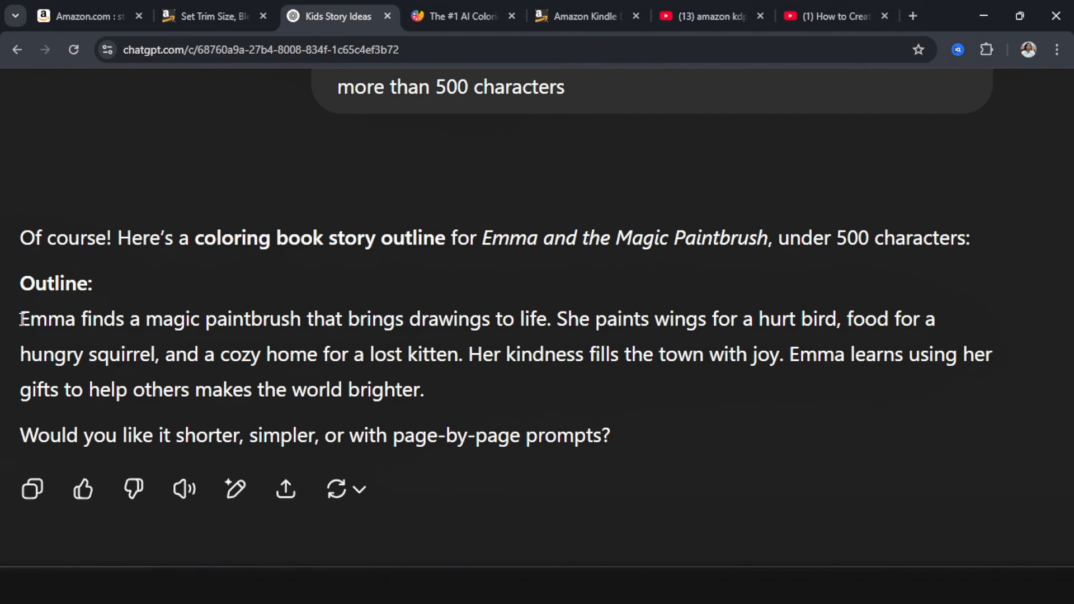
{"action": "left_click_drag", "start_coordinate": [21, 319], "coordinate": [425, 390]}
{"action": "key", "text": "ctrl+c"}
{"action": "left_click", "coordinate": [464, 16]}
{"action": "left_click", "coordinate": [682, 418]}
{"action": "key", "text": "ctrl+v"}
Fill the character description with Emma's traits from ChatGPT, starting with "Emma is", and delete the Sunny the Bird section
{"action": "left_click", "coordinate": [663, 292]}
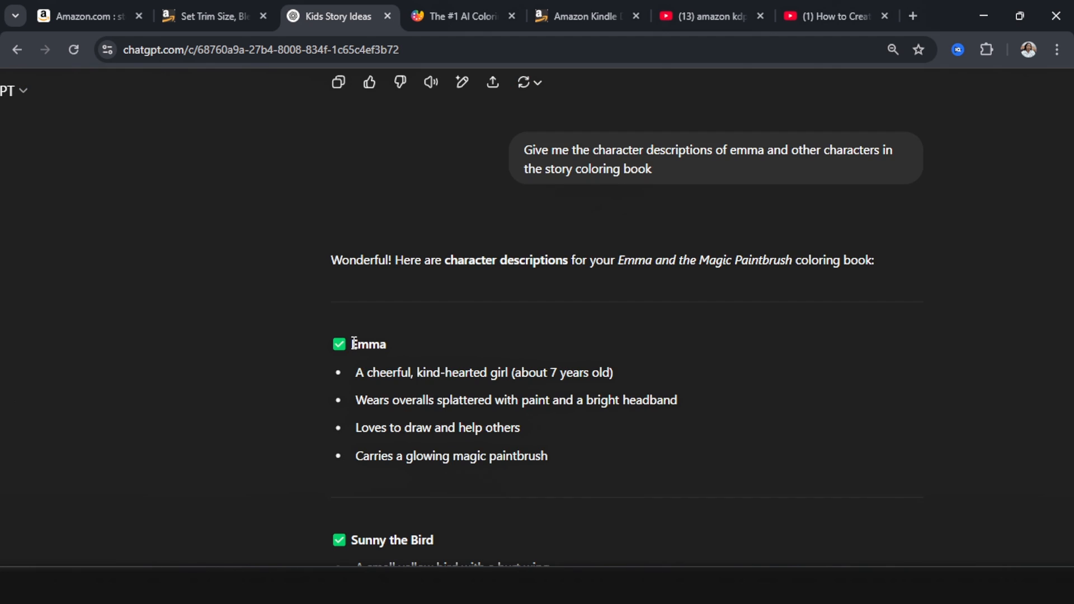
{"action": "left_click_drag", "start_coordinate": [354, 343], "coordinate": [424, 425]}
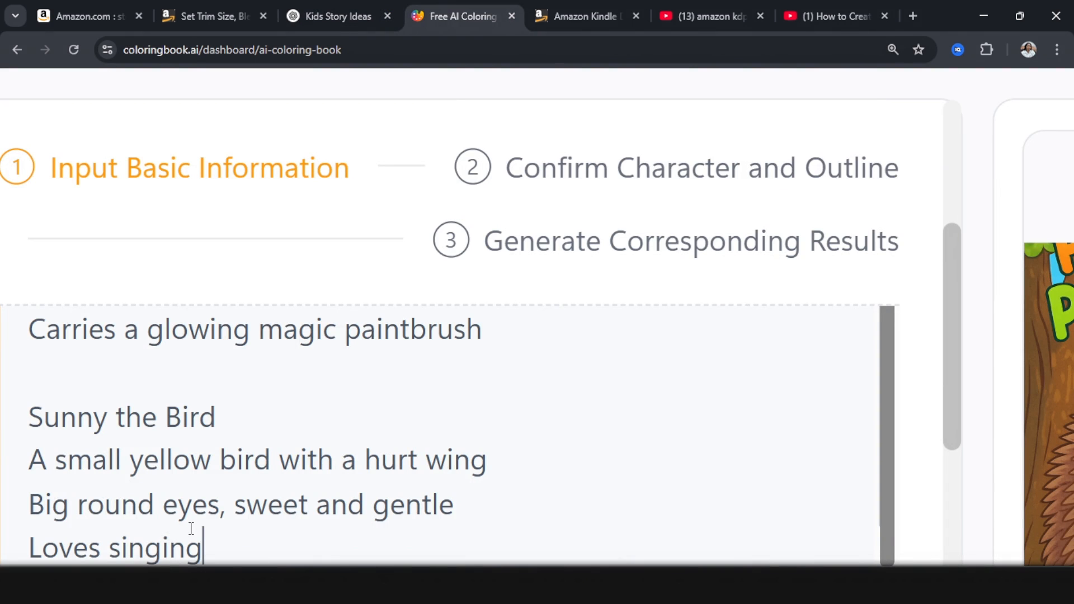
{"action": "key", "text": "BackSpace"}
{"action": "key", "text": "BackSpace"}
{"action": "key", "text": "BackSpace"}
{"action": "key", "text": "BackSpace"}
{"action": "key", "text": "BackSpace"}
{"action": "key", "text": "BackSpace"}
{"action": "key", "text": "BackSpace"}
{"action": "key", "text": "BackSpace"}
{"action": "key", "text": "BackSpace"}
{"action": "key", "text": "BackSpace"}
{"action": "key", "text": "BackSpace"}
{"action": "key", "text": "BackSpace"}
{"action": "key", "text": "BackSpace"}
{"action": "key", "text": "BackSpace"}
{"action": "key", "text": "BackSpace"}
{"action": "key", "text": "BackSpace"}
{"action": "key", "text": "BackSpace"}
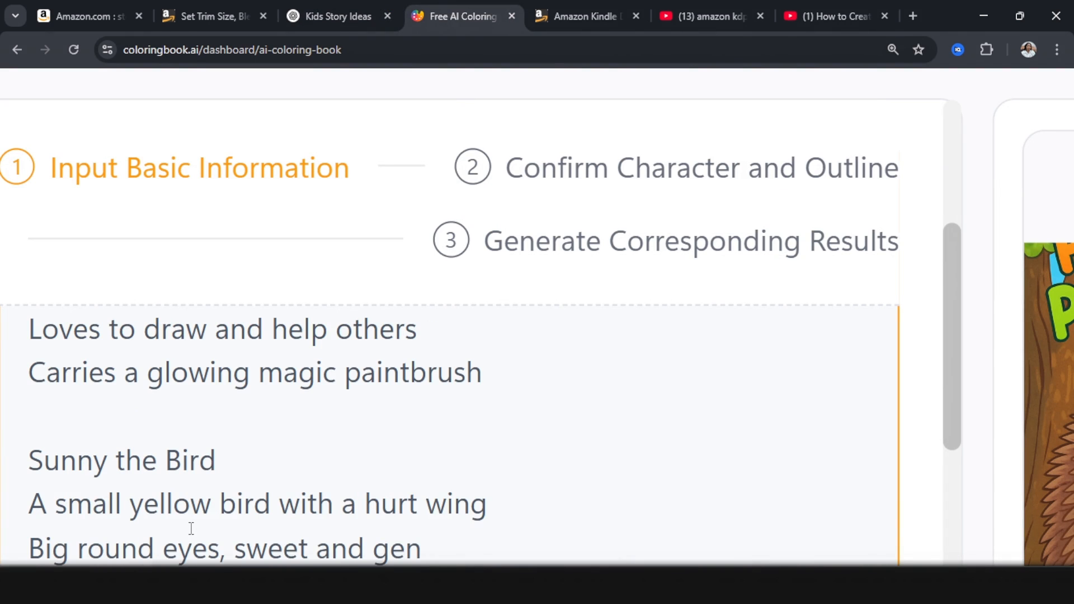
{"action": "key", "text": "BackSpace"}
{"action": "key", "text": "BackSpace"}
{"action": "key", "text": "BackSpace"}
{"action": "key", "text": "BackSpace"}
{"action": "key", "text": "BackSpace"}
{"action": "key", "text": "BackSpace"}
{"action": "key", "text": "BackSpace"}
{"action": "key", "text": "BackSpace"}
{"action": "key", "text": "BackSpace"}
{"action": "key", "text": "BackSpace"}
{"action": "key", "text": "BackSpace"}
{"action": "key", "text": "BackSpace"}
{"action": "key", "text": "BackSpace"}
{"action": "key", "text": "BackSpace"}
{"action": "key", "text": "BackSpace"}
{"action": "key", "text": "BackSpace"}
{"action": "key", "text": "BackSpace"}
{"action": "key", "text": "BackSpace"}
{"action": "key", "text": "BackSpace"}
{"action": "key", "text": "BackSpace"}
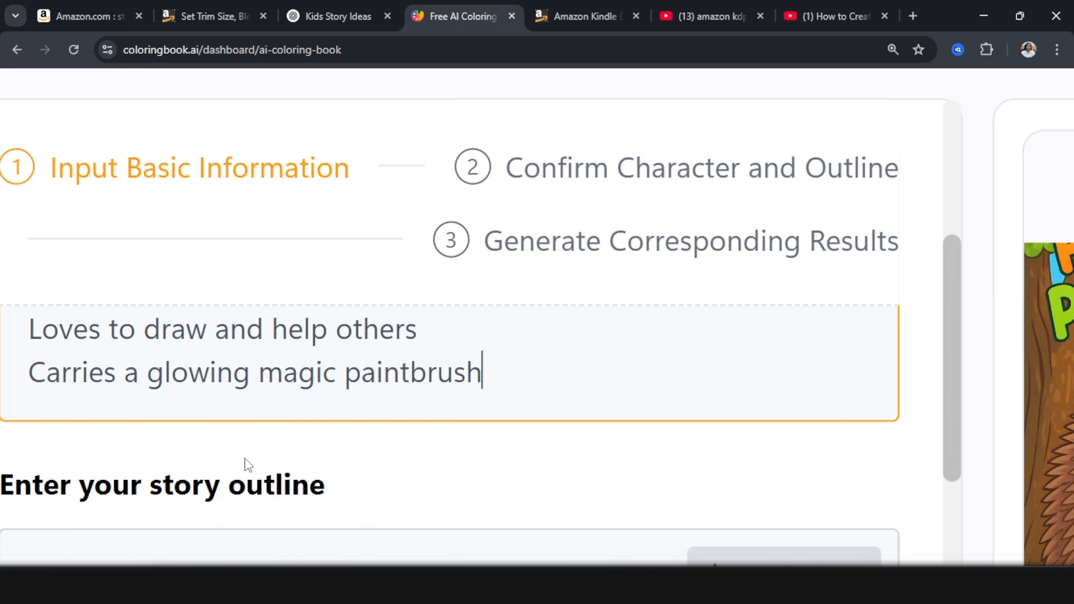
{"action": "scroll", "coordinate": [244, 464], "scroll_direction": "up", "scroll_amount": 3}
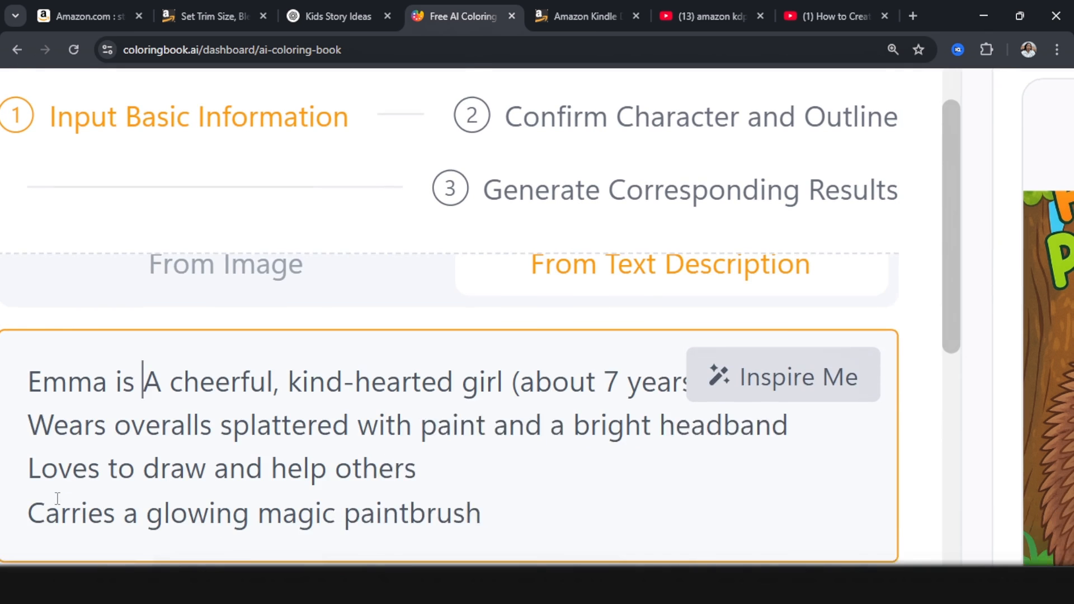
{"action": "scroll", "coordinate": [57, 498], "scroll_direction": "down", "scroll_amount": 1}
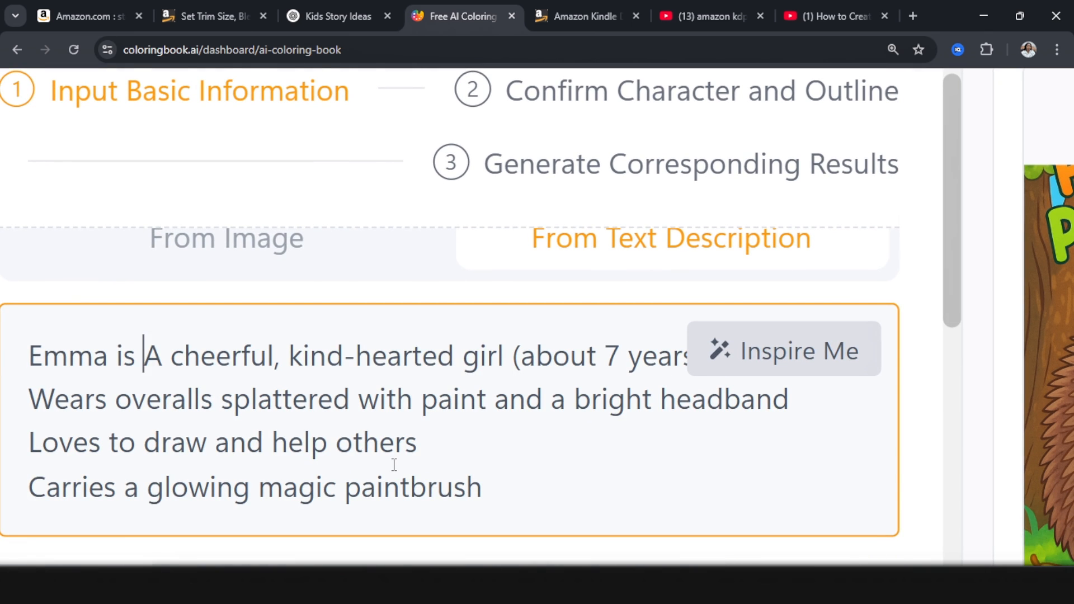
Choose 10 pages with Default dimensions and Remove watermark enabled, and generate the character options
{"action": "scroll", "coordinate": [394, 465], "scroll_direction": "down", "scroll_amount": 5}
{"action": "scroll", "coordinate": [412, 446], "scroll_direction": "up", "scroll_amount": 5}
{"action": "scroll", "coordinate": [197, 434], "scroll_direction": "down", "scroll_amount": 10}
{"action": "scroll", "coordinate": [197, 408], "scroll_direction": "up", "scroll_amount": 4}
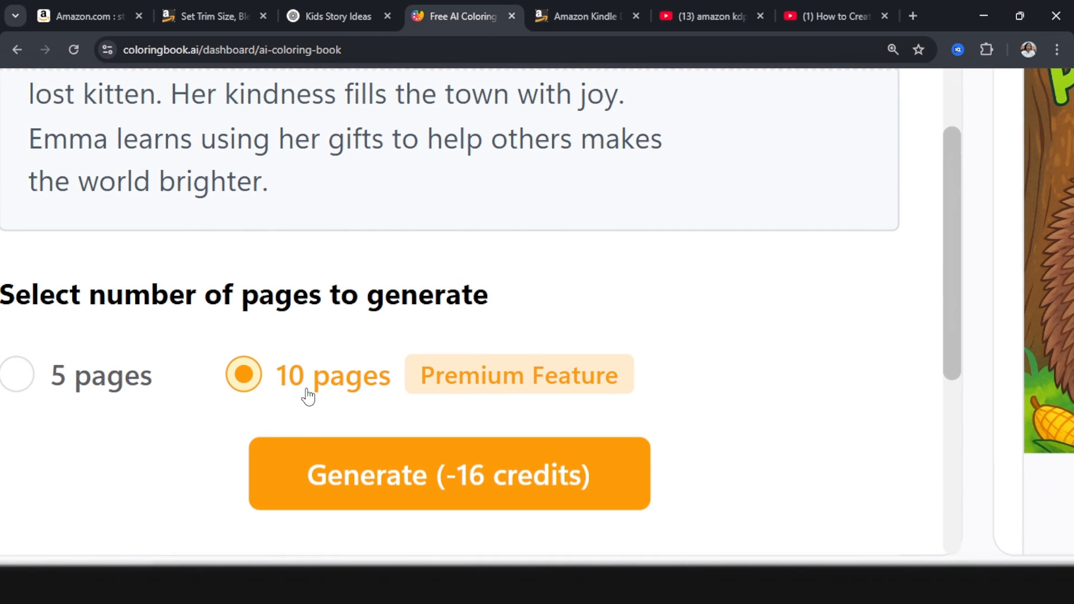
{"action": "left_click_drag", "start_coordinate": [957, 297], "coordinate": [954, 395]}
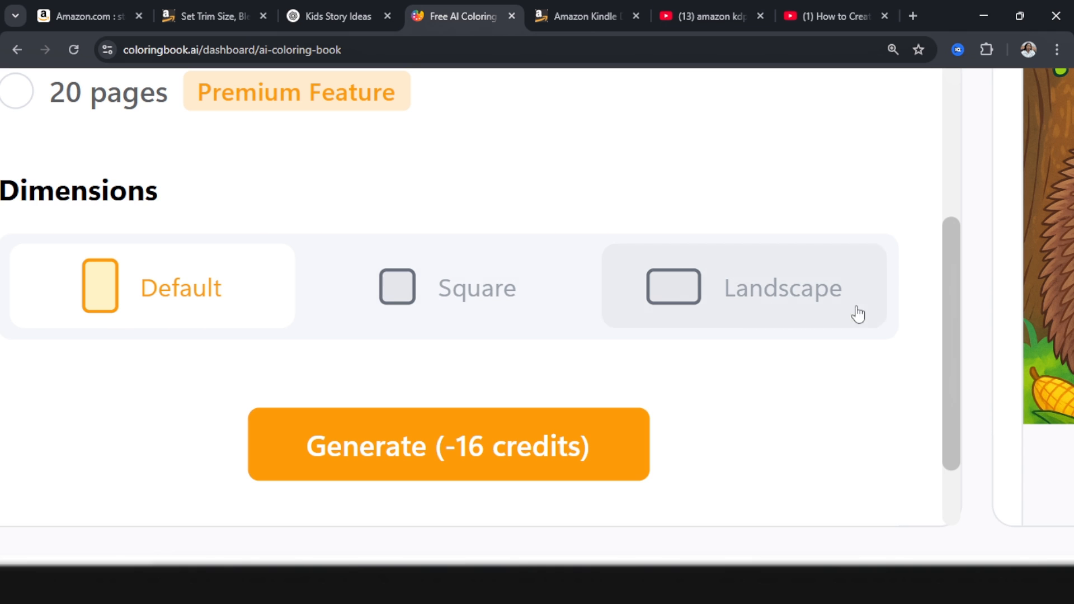
{"action": "left_click_drag", "start_coordinate": [943, 299], "coordinate": [973, 369]}
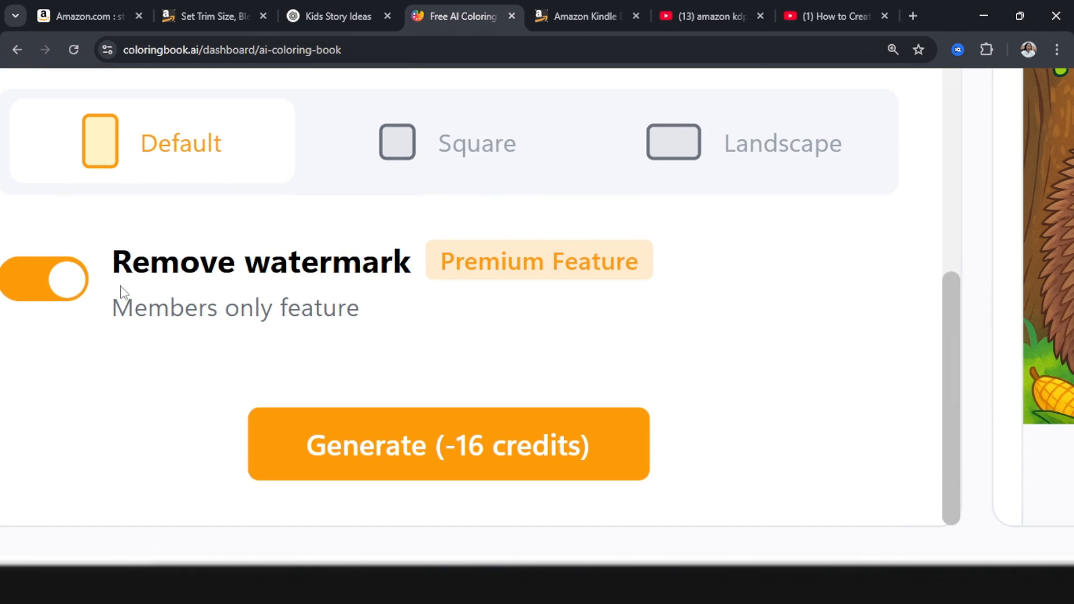
{"action": "left_click", "coordinate": [472, 445]}
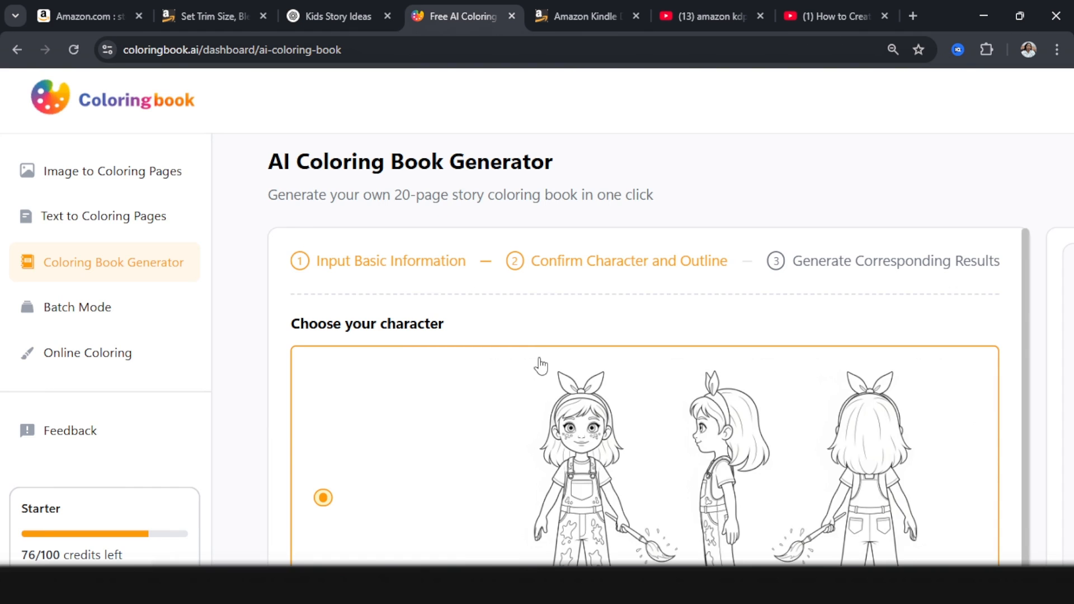
Compare the generated character designs of the girl with the paintbrush in their front, side and back views
{"action": "scroll", "coordinate": [656, 343], "scroll_direction": "down", "scroll_amount": 1}
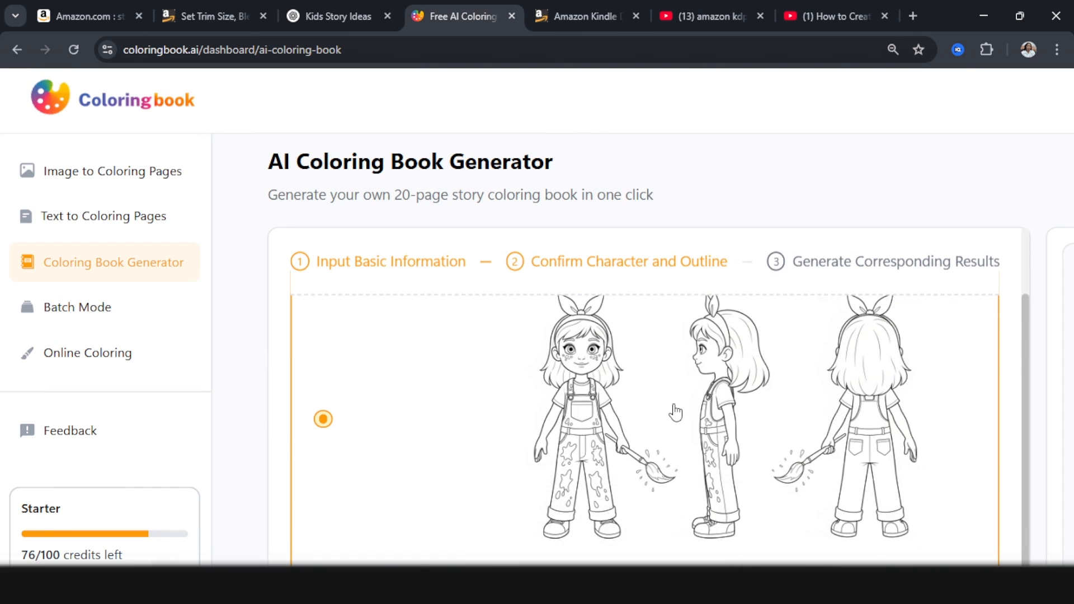
{"action": "scroll", "coordinate": [676, 413], "scroll_direction": "down", "scroll_amount": 1}
{"action": "scroll", "coordinate": [665, 425], "scroll_direction": "up", "scroll_amount": 2}
{"action": "scroll", "coordinate": [693, 448], "scroll_direction": "down", "scroll_amount": 1}
{"action": "scroll", "coordinate": [654, 336], "scroll_direction": "down", "scroll_amount": 2}
{"action": "scroll", "coordinate": [630, 360], "scroll_direction": "down", "scroll_amount": 3}
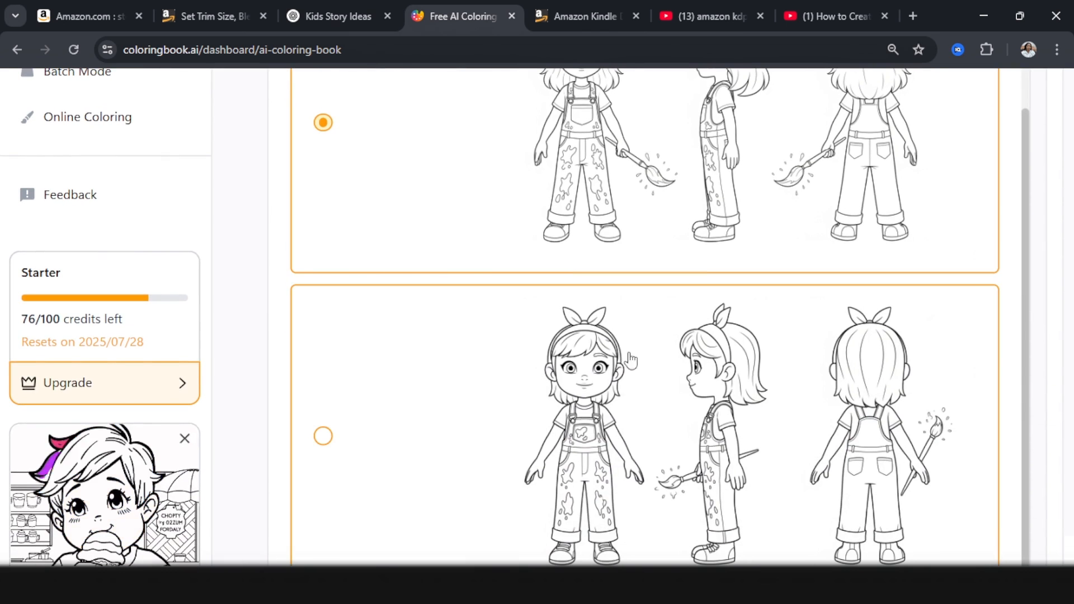
{"action": "scroll", "coordinate": [664, 434], "scroll_direction": "down", "scroll_amount": 1}
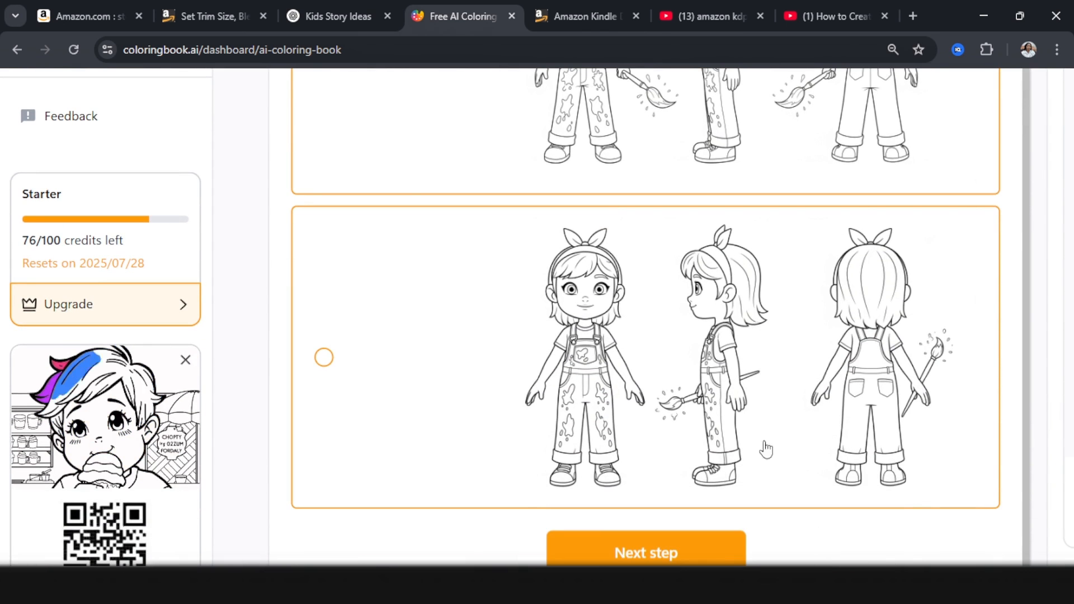
{"action": "scroll", "coordinate": [663, 417], "scroll_direction": "up", "scroll_amount": 2}
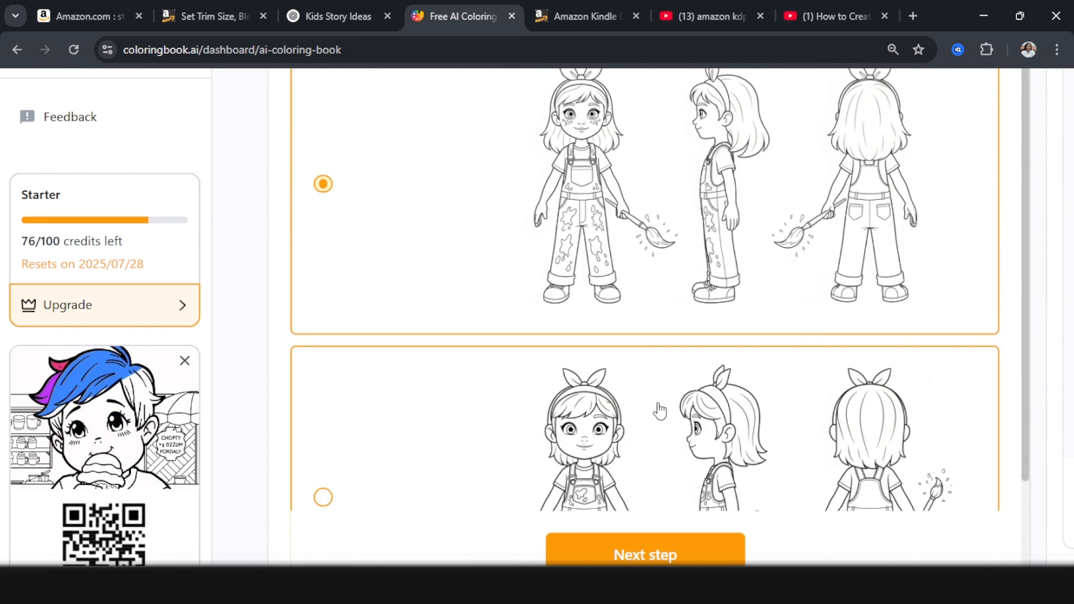
{"action": "scroll", "coordinate": [660, 411], "scroll_direction": "down", "scroll_amount": 2}
{"action": "scroll", "coordinate": [662, 377], "scroll_direction": "up", "scroll_amount": 2}
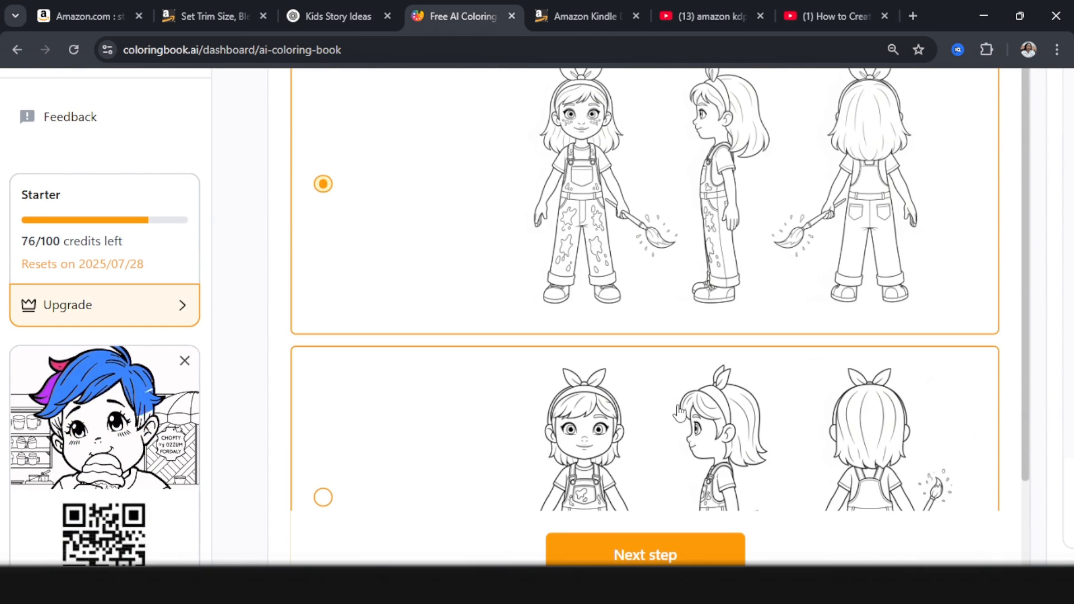
{"action": "scroll", "coordinate": [679, 413], "scroll_direction": "down", "scroll_amount": 3}
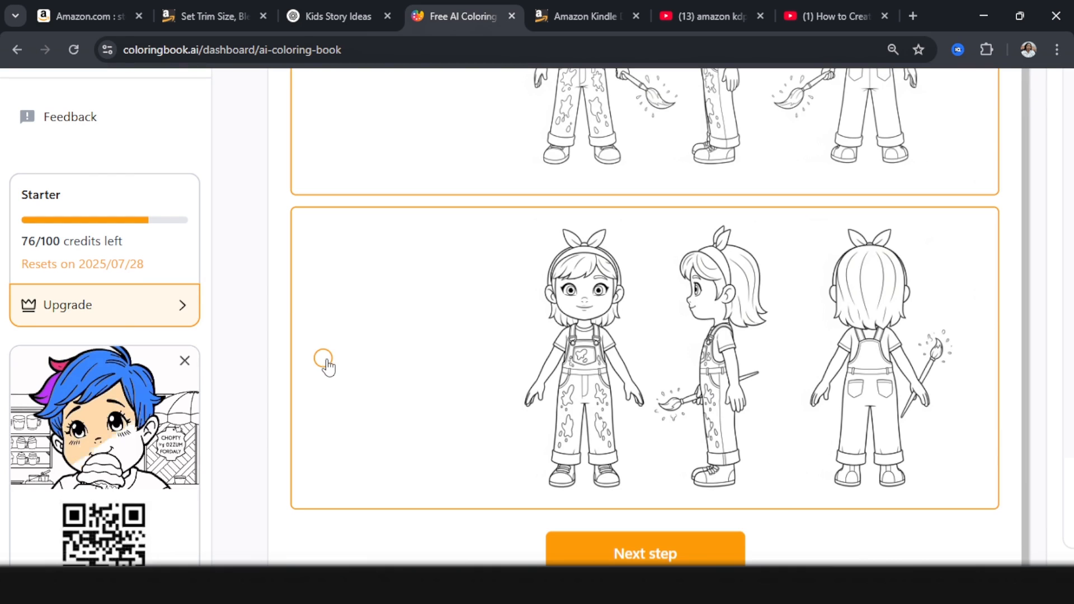
Select the second character design and continue to the storyline confirmation
{"action": "left_click", "coordinate": [325, 360]}
{"action": "scroll", "coordinate": [328, 336], "scroll_direction": "down", "scroll_amount": 1}
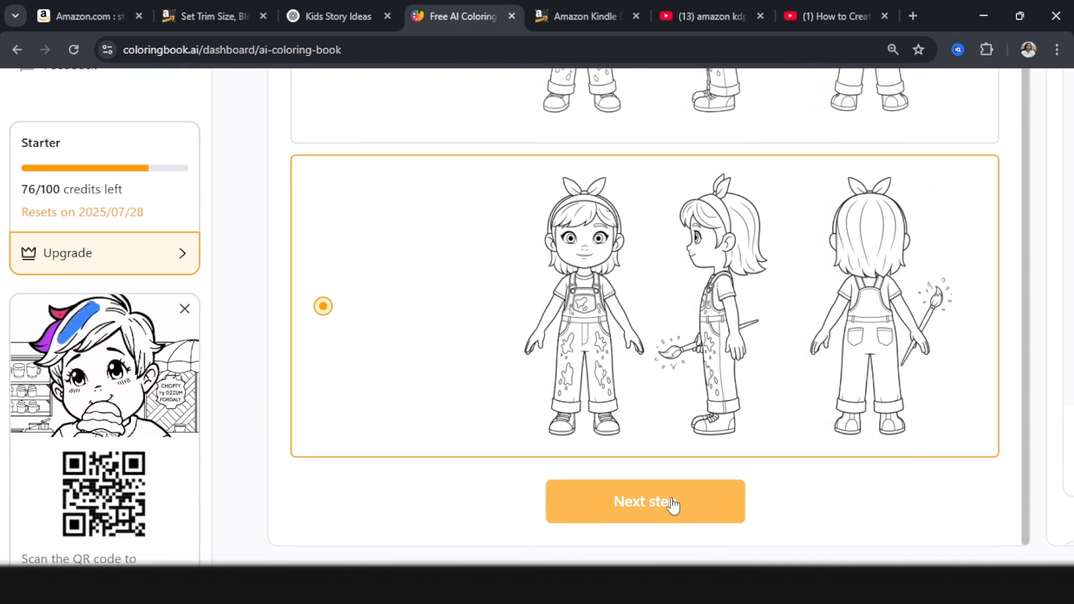
{"action": "left_click", "coordinate": [654, 510]}
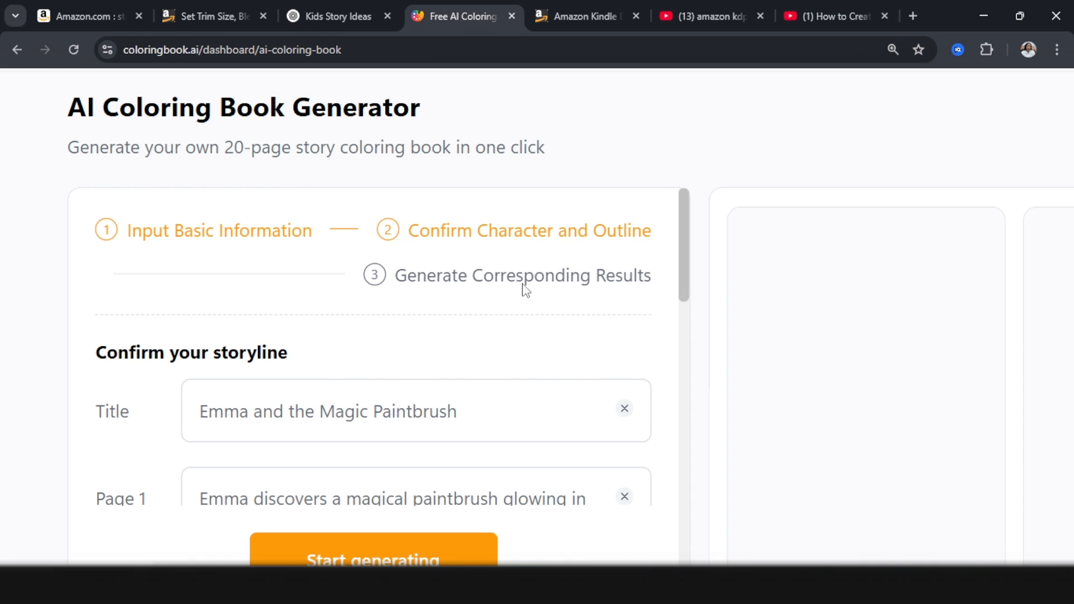
Review the storyline from the title through the Page 10 description
{"action": "scroll", "coordinate": [324, 380], "scroll_direction": "down", "scroll_amount": 1}
{"action": "scroll", "coordinate": [311, 384], "scroll_direction": "up", "scroll_amount": 1}
{"action": "scroll", "coordinate": [252, 437], "scroll_direction": "down", "scroll_amount": 1}
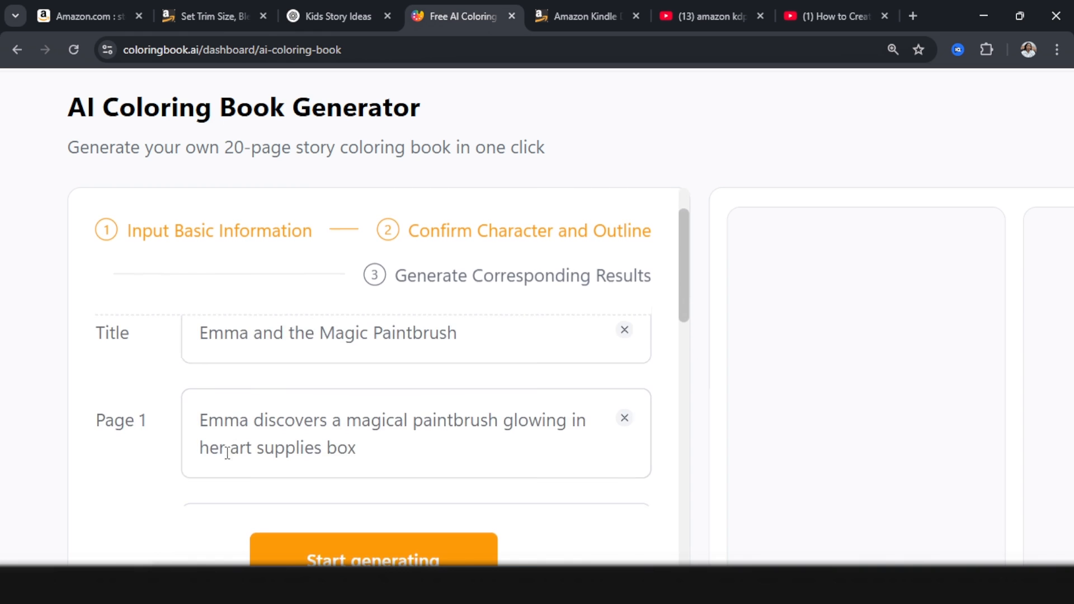
{"action": "scroll", "coordinate": [227, 453], "scroll_direction": "down", "scroll_amount": 5}
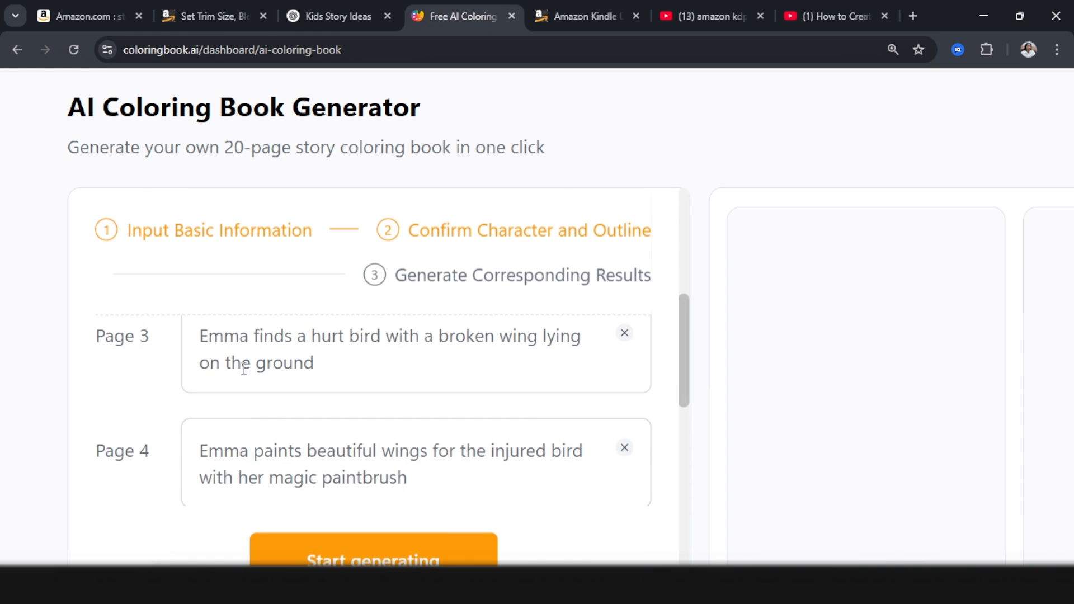
{"action": "scroll", "coordinate": [285, 354], "scroll_direction": "up", "scroll_amount": 5}
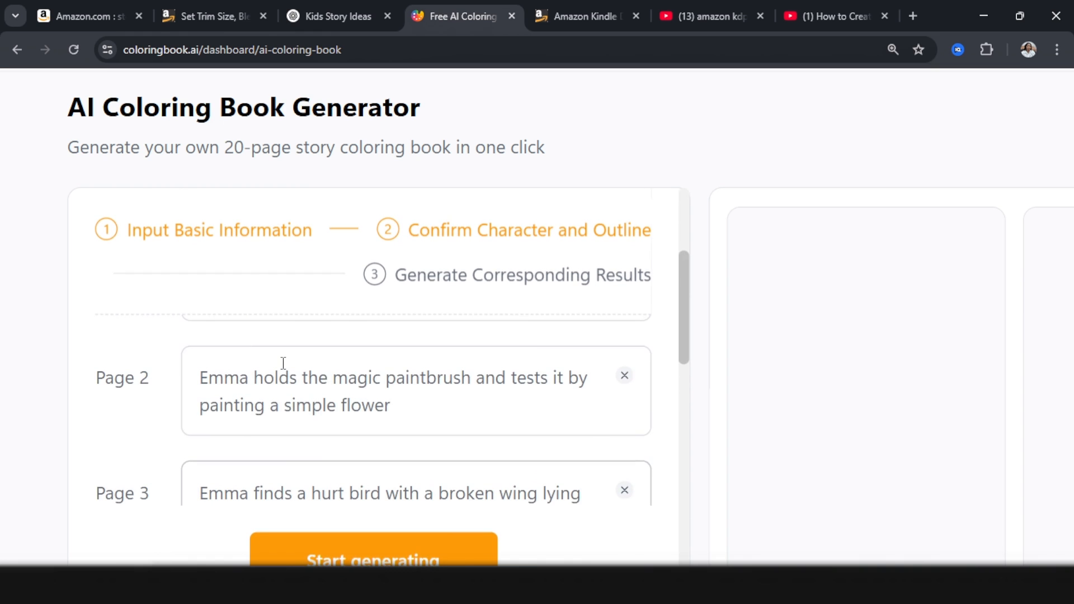
{"action": "scroll", "coordinate": [394, 384], "scroll_direction": "down", "scroll_amount": 3}
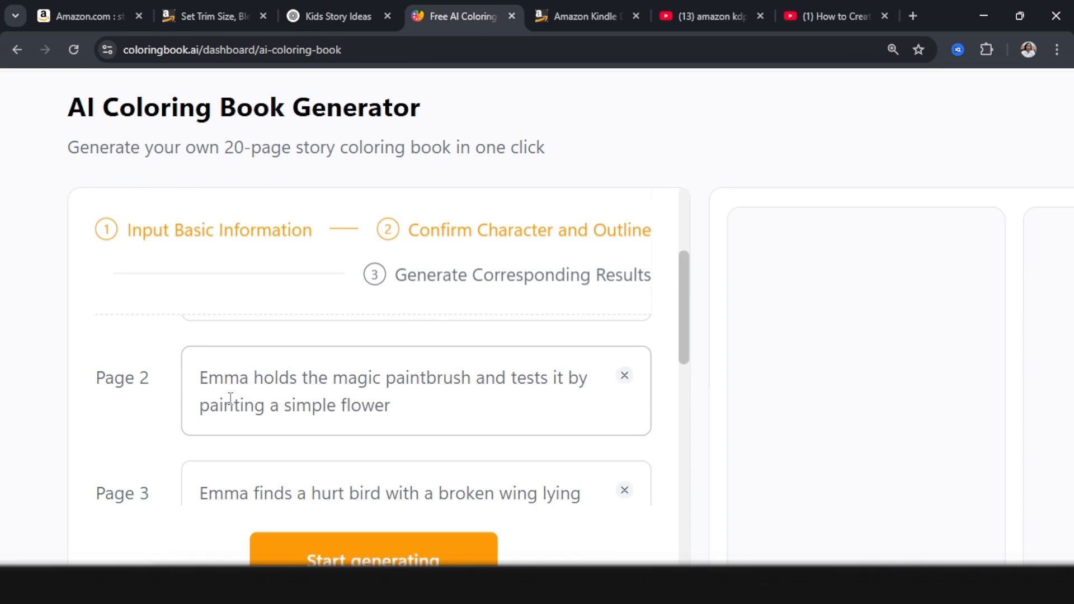
{"action": "scroll", "coordinate": [380, 389], "scroll_direction": "down", "scroll_amount": 2}
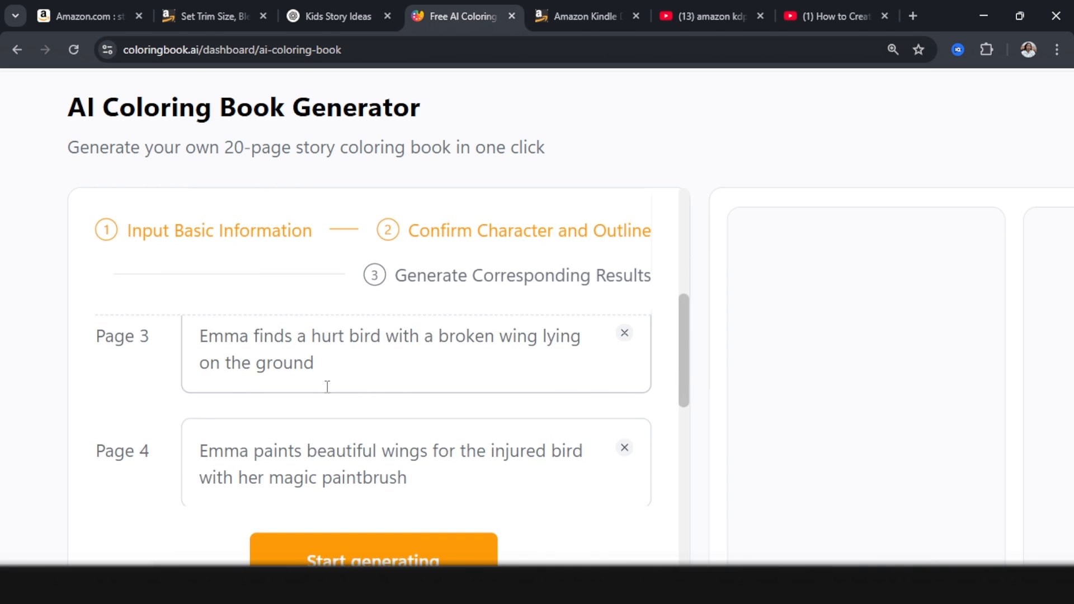
{"action": "scroll", "coordinate": [347, 366], "scroll_direction": "down", "scroll_amount": 2}
{"action": "scroll", "coordinate": [489, 388], "scroll_direction": "down", "scroll_amount": 2}
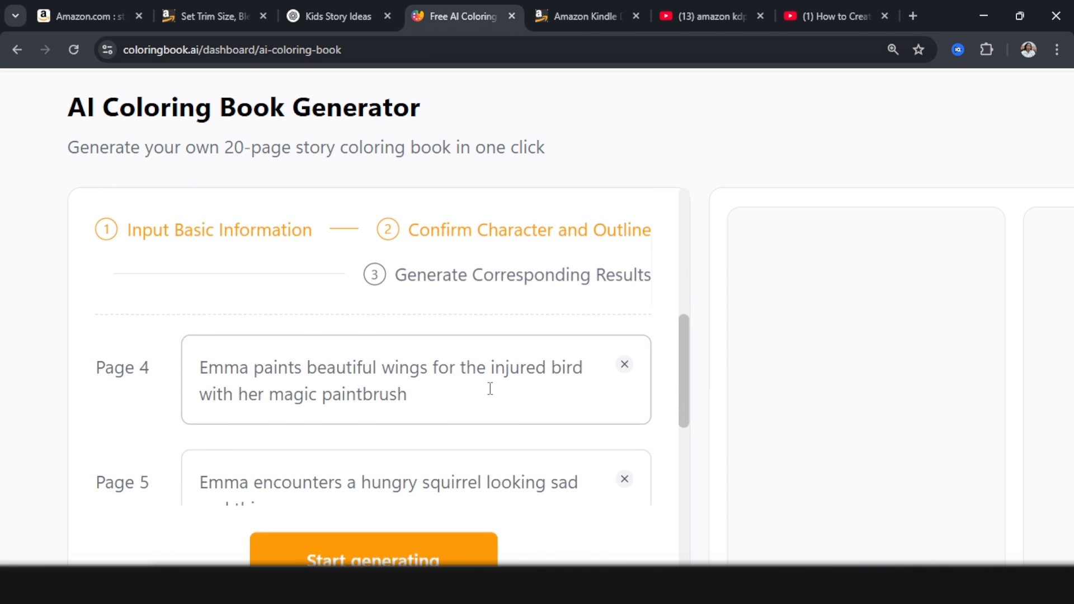
{"action": "scroll", "coordinate": [392, 408], "scroll_direction": "down", "scroll_amount": 4}
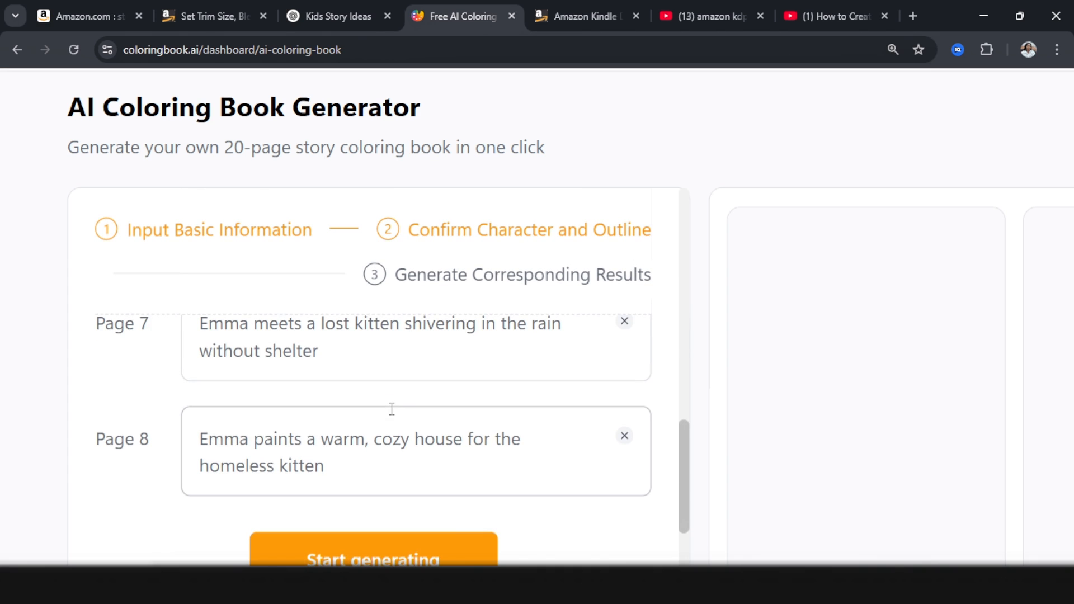
{"action": "scroll", "coordinate": [391, 408], "scroll_direction": "down", "scroll_amount": 4}
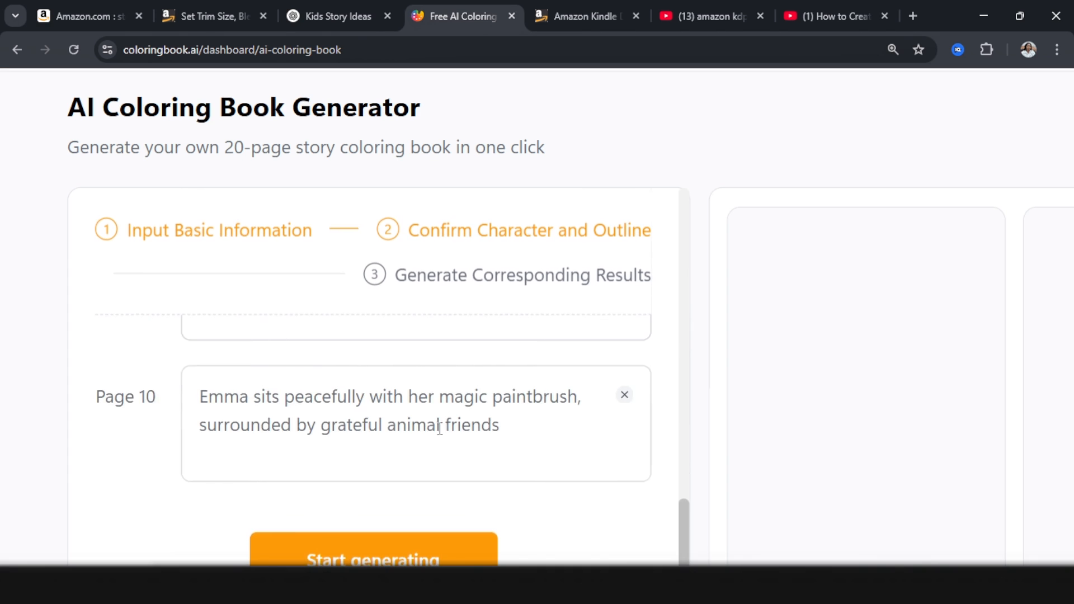
Start generating the coloring book from the storyline and open the finished Emma and the Magic Paintbrush book
{"action": "scroll", "coordinate": [391, 510], "scroll_direction": "down", "scroll_amount": 1}
{"action": "left_click", "coordinate": [373, 490]}
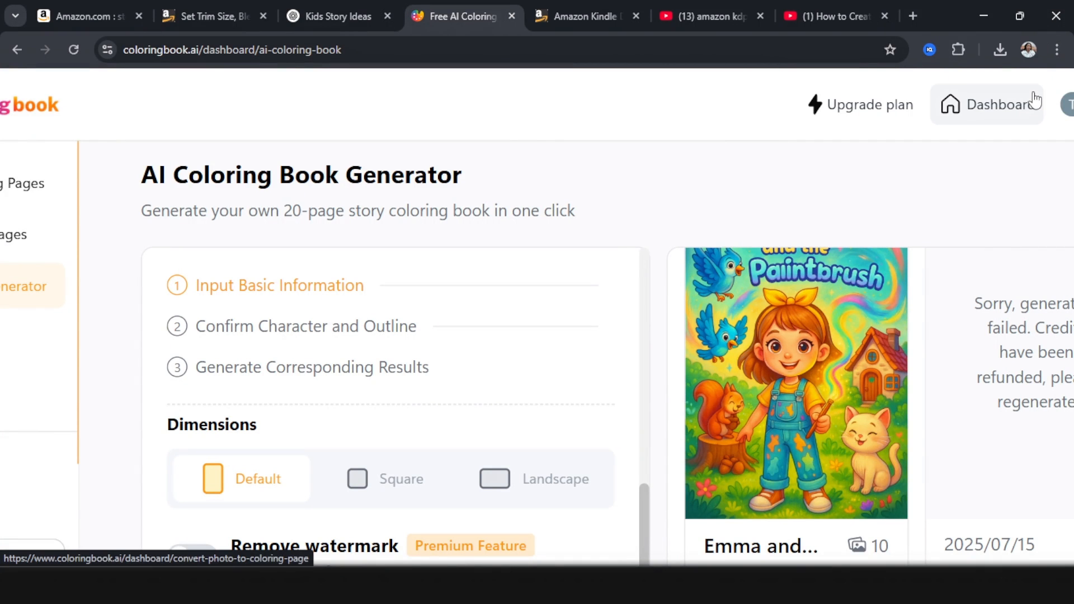
{"action": "left_click", "coordinate": [794, 386]}
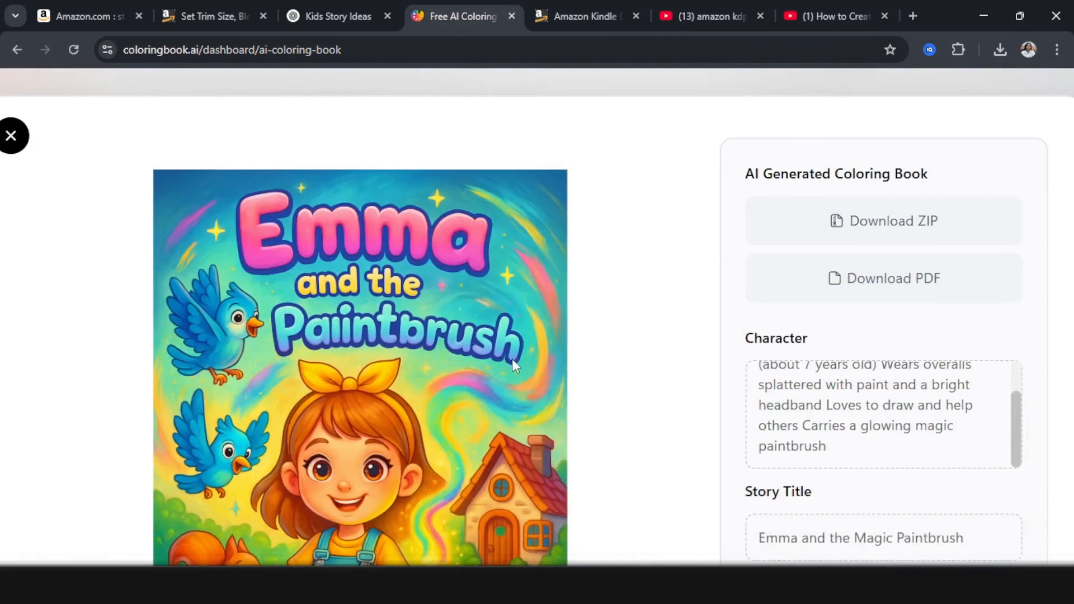
Examine the finished book's colored cover and its first coloring page
{"action": "scroll", "coordinate": [512, 359], "scroll_direction": "down", "scroll_amount": 1}
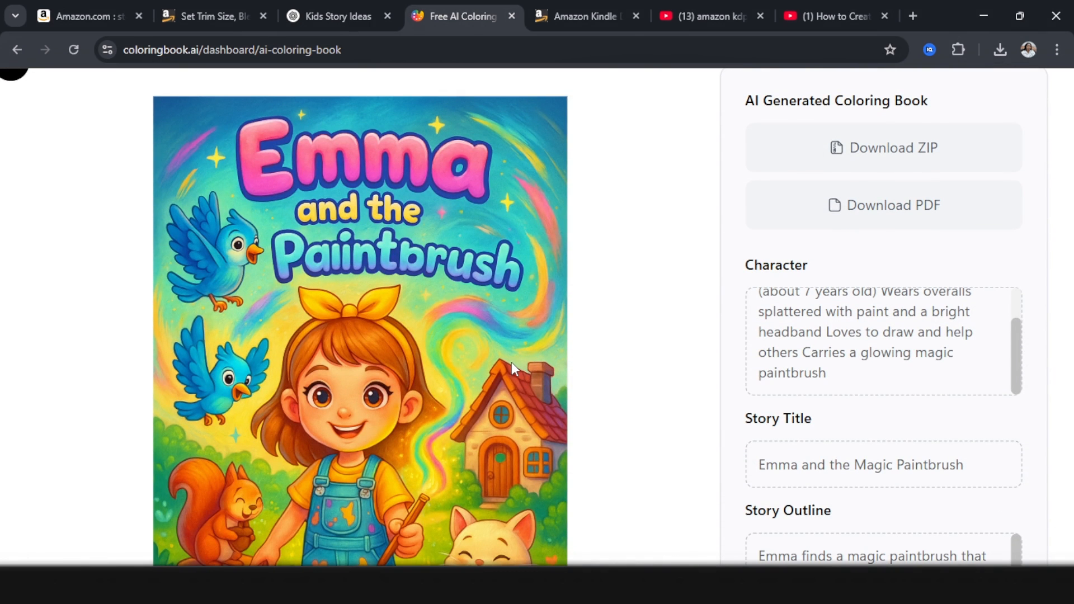
{"action": "scroll", "coordinate": [498, 350], "scroll_direction": "down", "scroll_amount": 4}
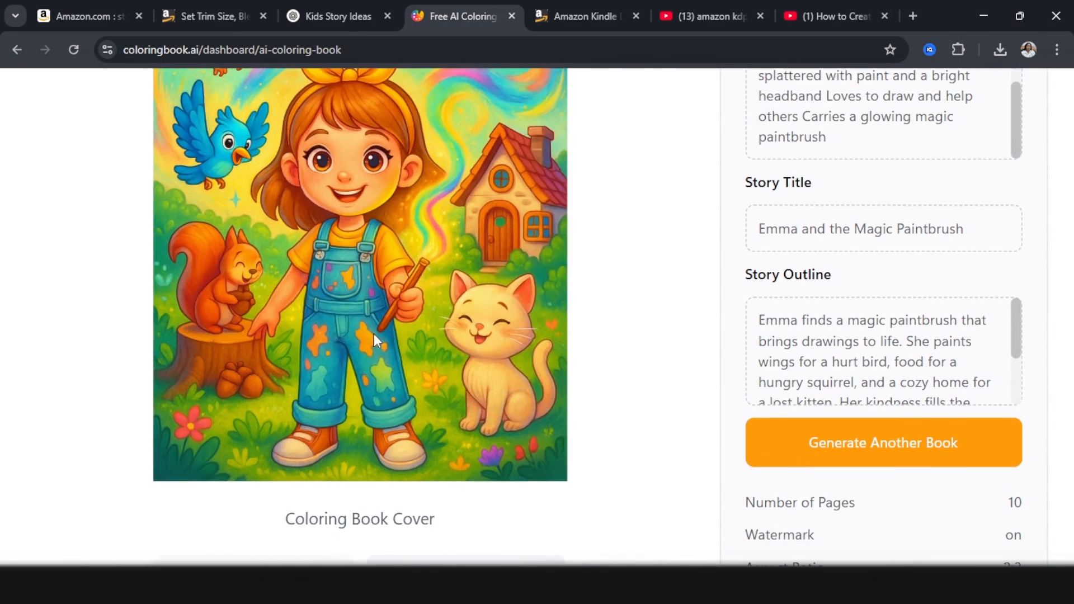
{"action": "scroll", "coordinate": [434, 437], "scroll_direction": "down", "scroll_amount": 3}
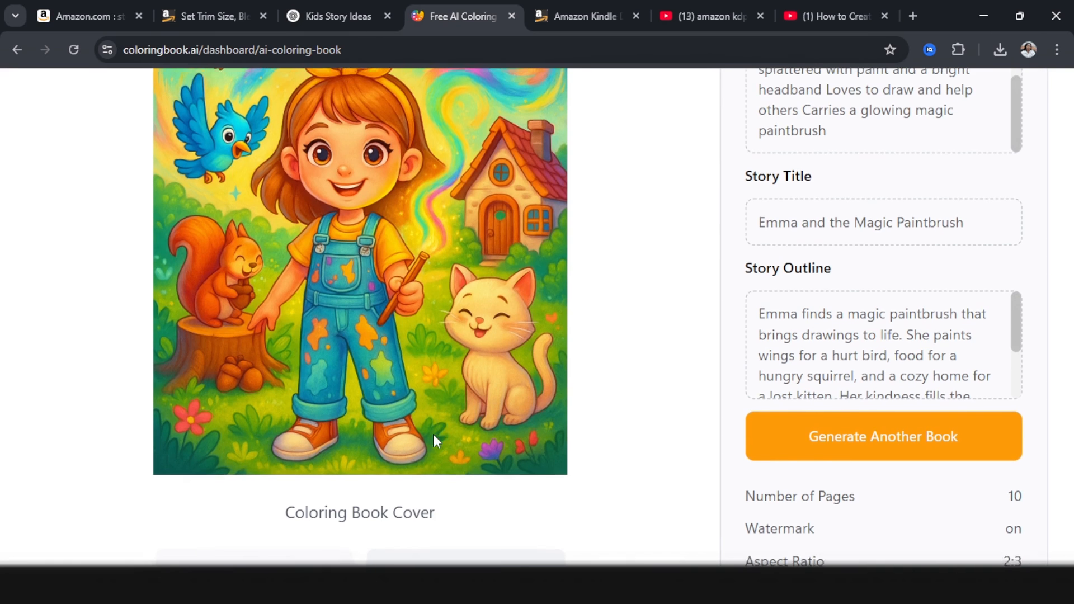
{"action": "left_click", "coordinate": [460, 421]}
{"action": "scroll", "coordinate": [396, 391], "scroll_direction": "up", "scroll_amount": 4}
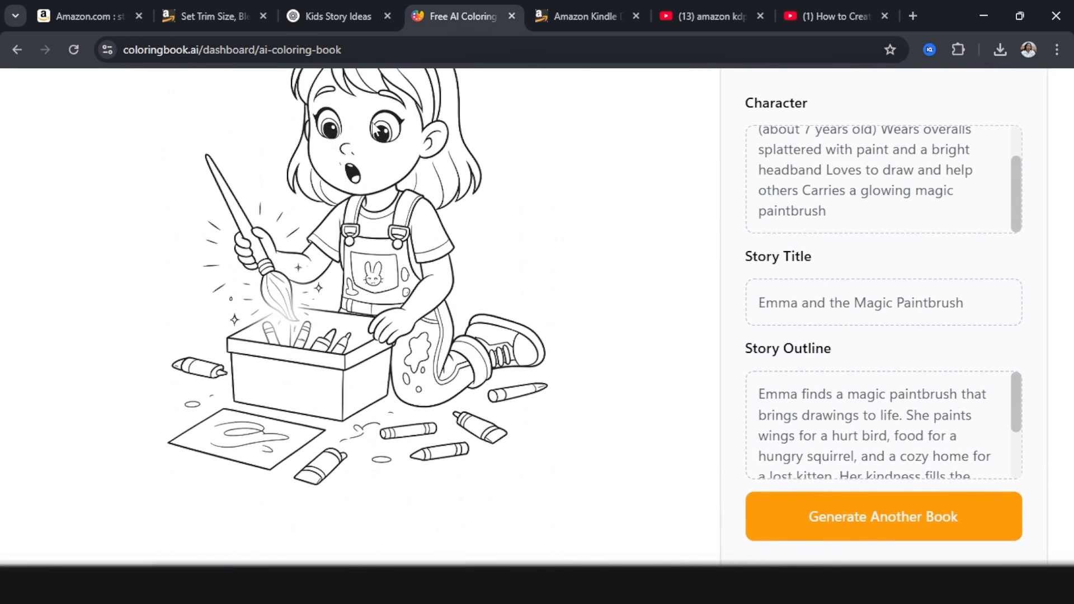
{"action": "scroll", "coordinate": [408, 302], "scroll_direction": "down", "scroll_amount": 1}
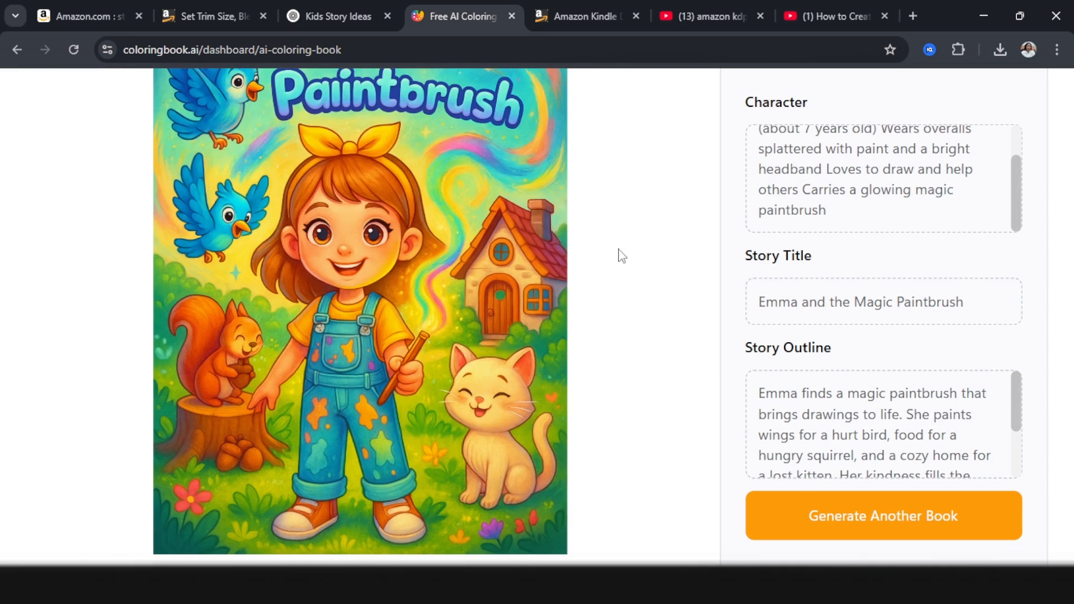
{"action": "scroll", "coordinate": [515, 339], "scroll_direction": "down", "scroll_amount": 2}
{"action": "left_click", "coordinate": [402, 508]}
{"action": "scroll", "coordinate": [369, 391], "scroll_direction": "up", "scroll_amount": 5}
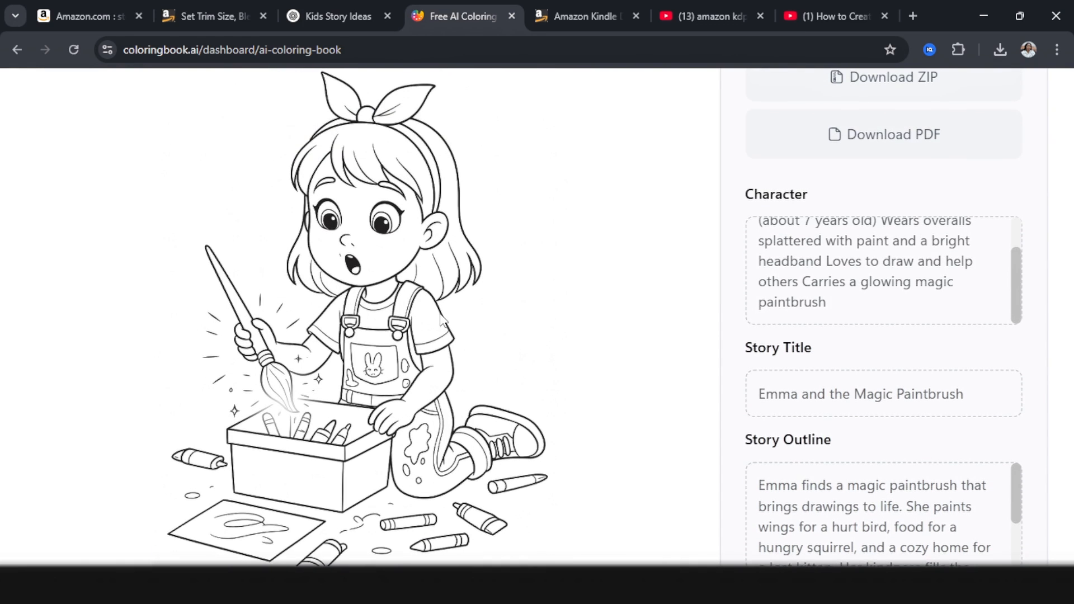
Page through the coloring book from page 2 to page 4 and examine the line art
{"action": "scroll", "coordinate": [441, 319], "scroll_direction": "down", "scroll_amount": 5}
{"action": "left_click", "coordinate": [487, 429]}
{"action": "scroll", "coordinate": [339, 378], "scroll_direction": "up", "scroll_amount": 2}
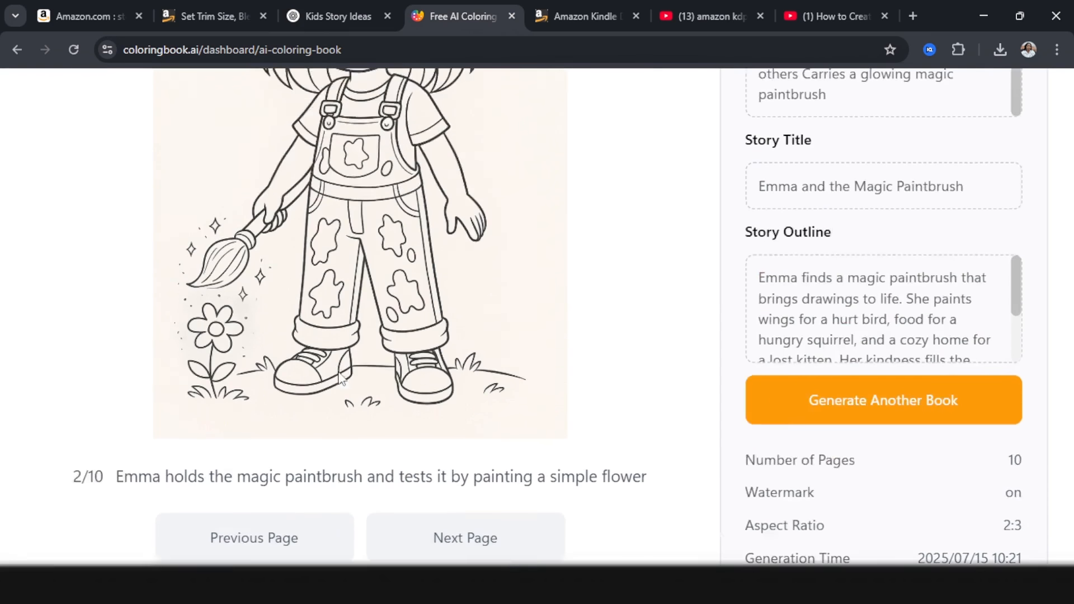
{"action": "scroll", "coordinate": [340, 378], "scroll_direction": "up", "scroll_amount": 2}
{"action": "scroll", "coordinate": [279, 425], "scroll_direction": "down", "scroll_amount": 3}
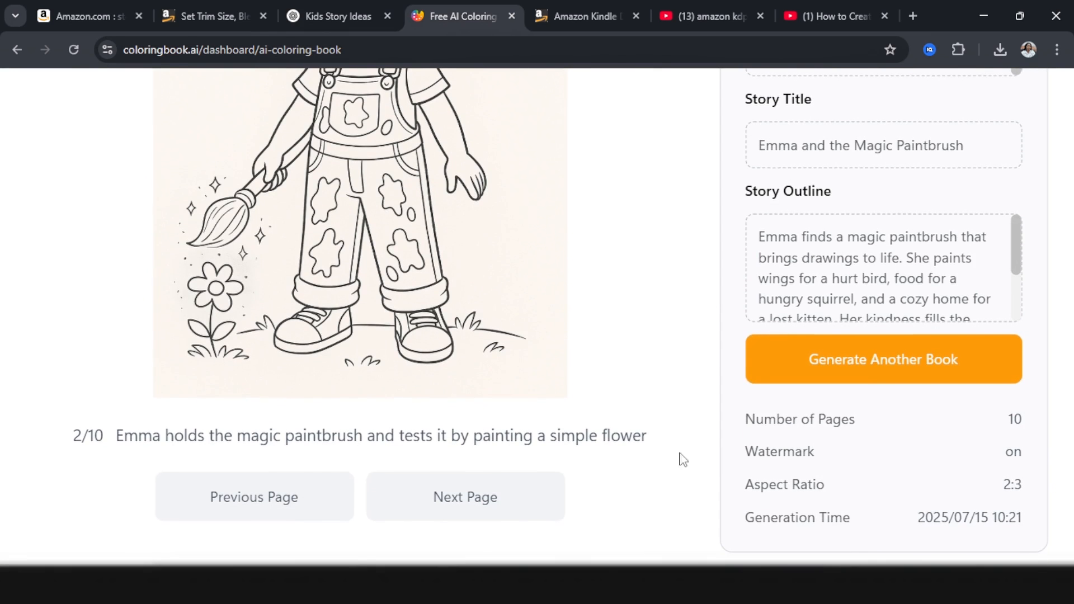
{"action": "scroll", "coordinate": [647, 438], "scroll_direction": "down", "scroll_amount": 2}
{"action": "left_click", "coordinate": [472, 436]}
{"action": "left_click", "coordinate": [450, 428]}
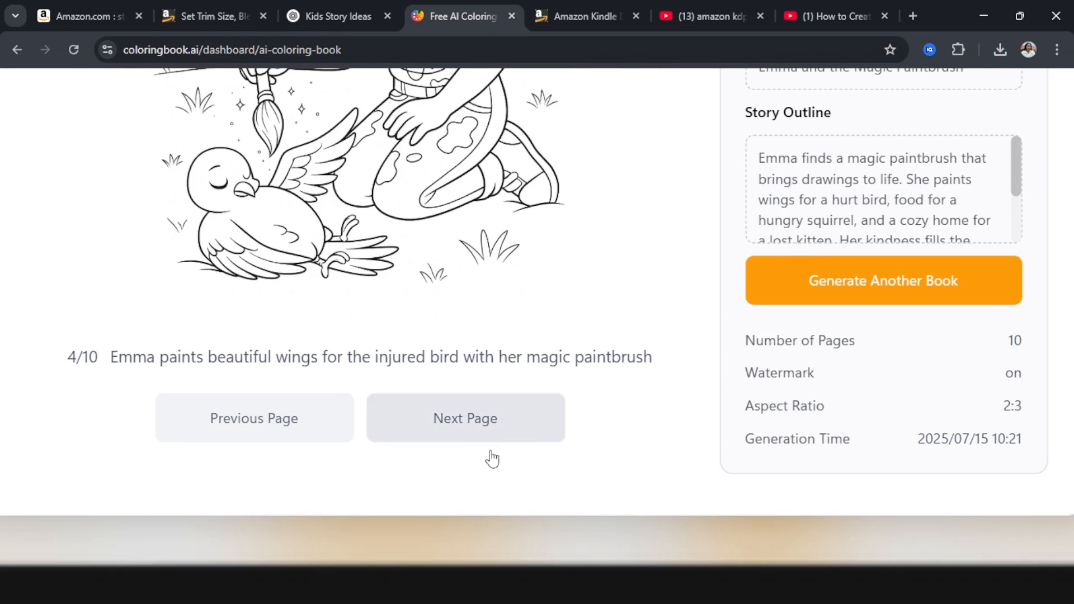
{"action": "scroll", "coordinate": [498, 419], "scroll_direction": "up", "scroll_amount": 7}
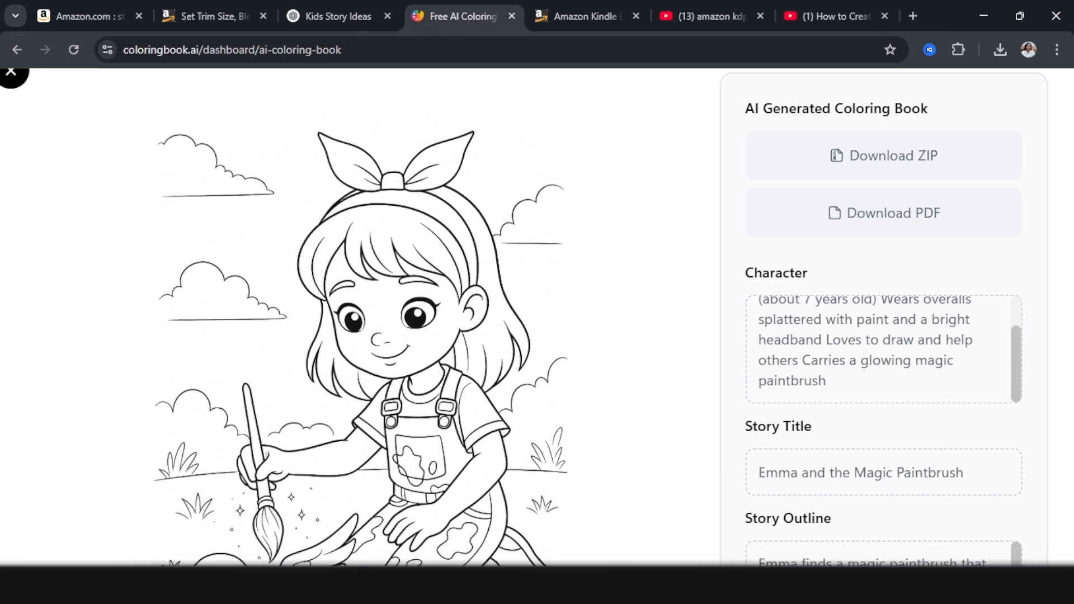
Switch to Canva, create a project folder named magic brush, and upload the book's cover and coloring pages into it
{"action": "mouse_move", "coordinate": [339, 584]}
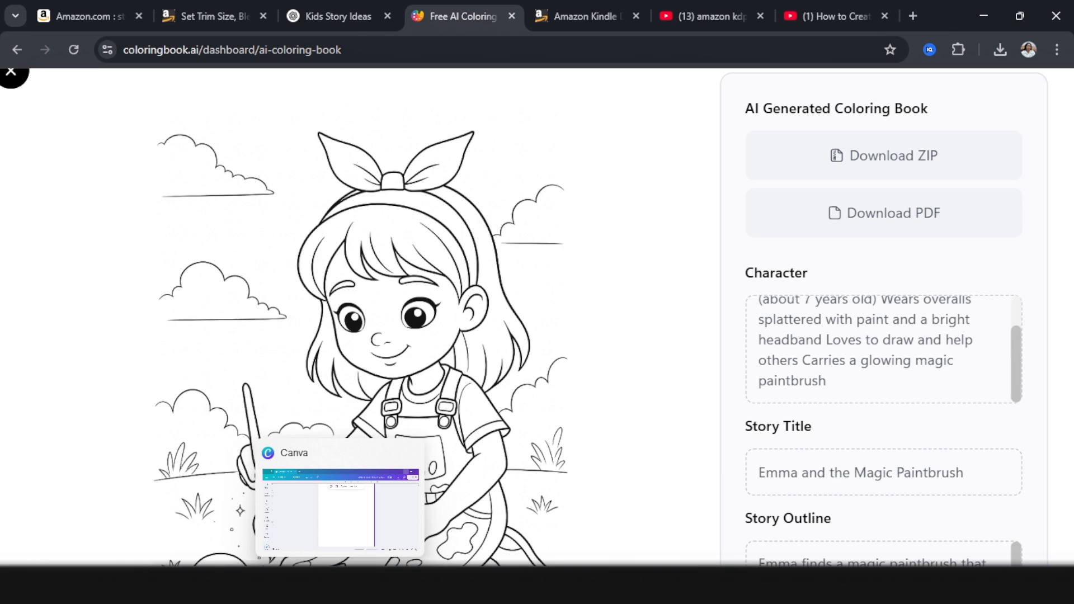
{"action": "left_click", "coordinate": [340, 508]}
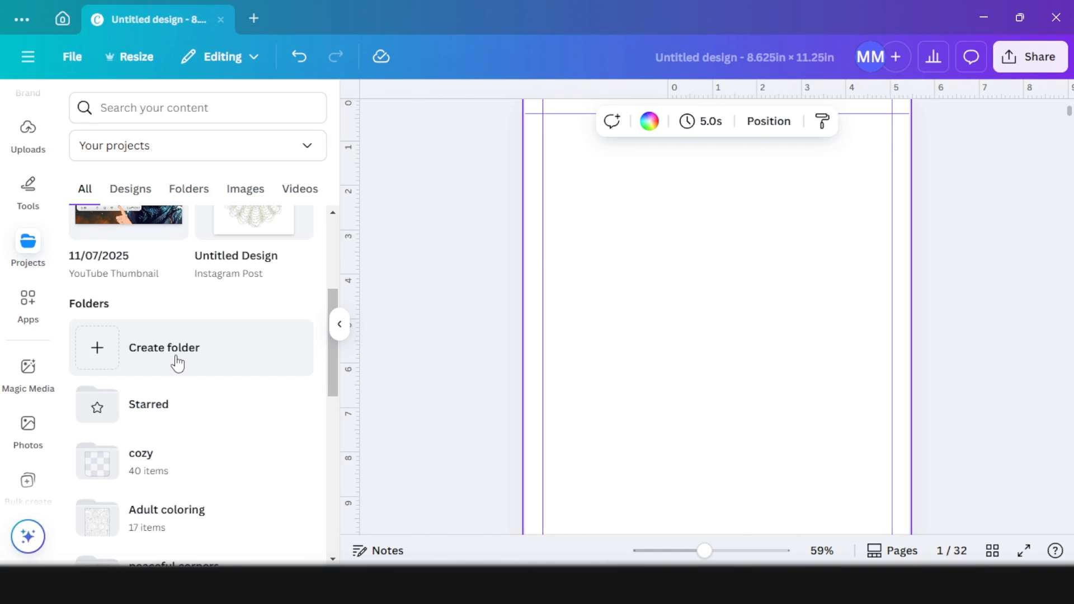
{"action": "left_click", "coordinate": [174, 358]}
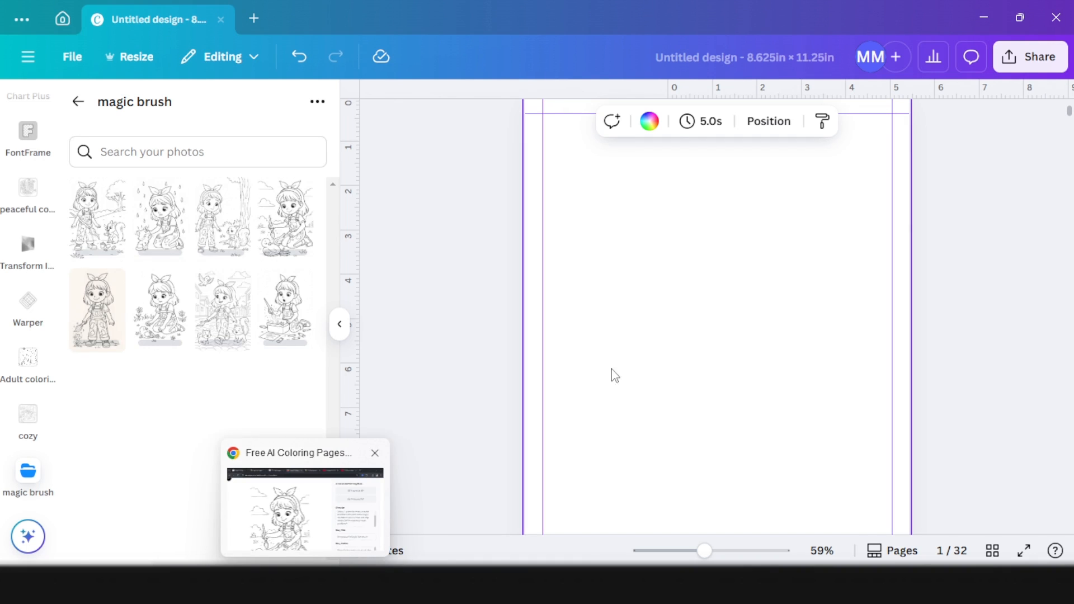
{"action": "scroll", "coordinate": [622, 350], "scroll_direction": "up", "scroll_amount": 2}
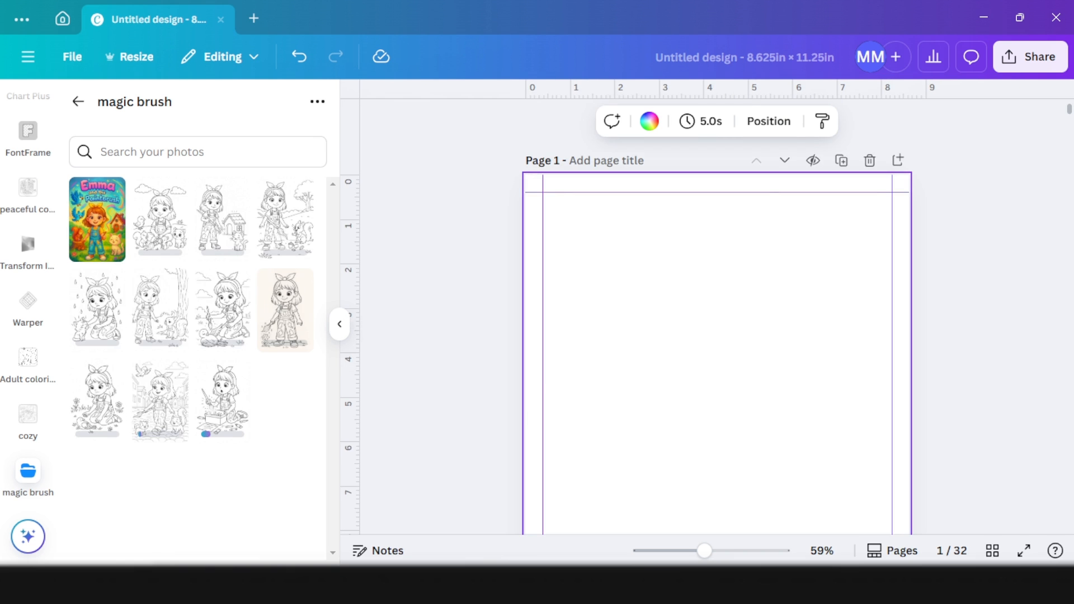
Return to the browser, open the Image to Coloring Pages converter, and upload the colored Emma cover image
{"action": "left_click", "coordinate": [296, 498]}
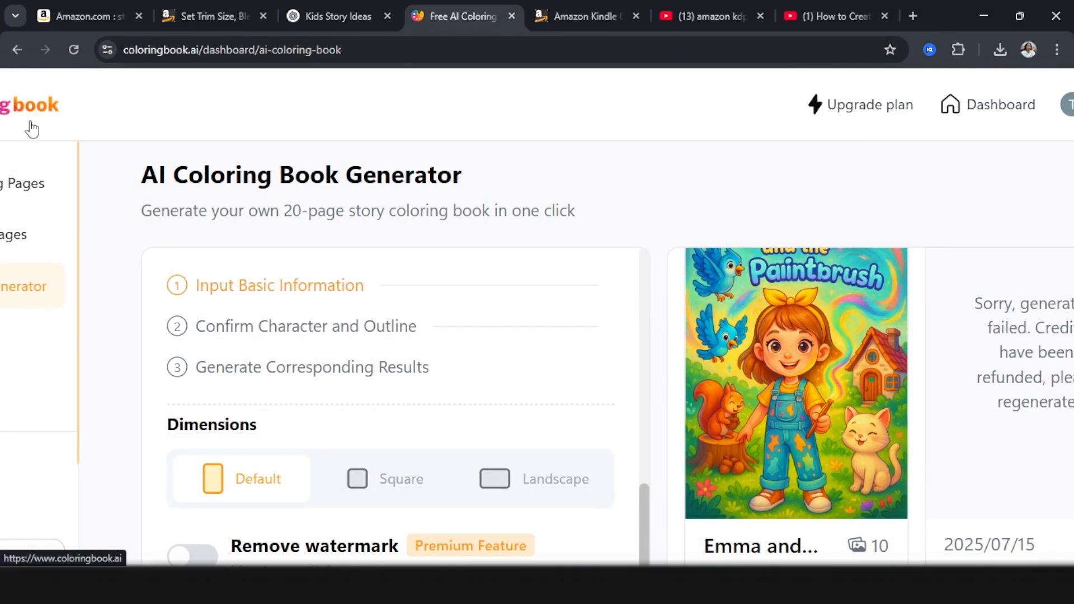
{"action": "scroll", "coordinate": [32, 128], "scroll_direction": "left", "scroll_amount": 3}
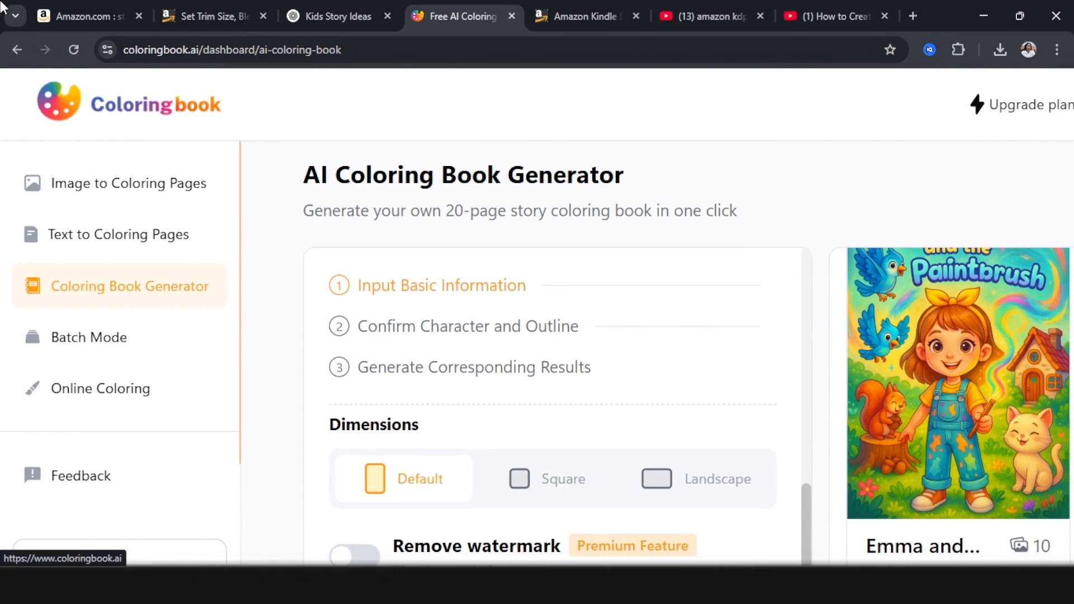
{"action": "left_click", "coordinate": [136, 183]}
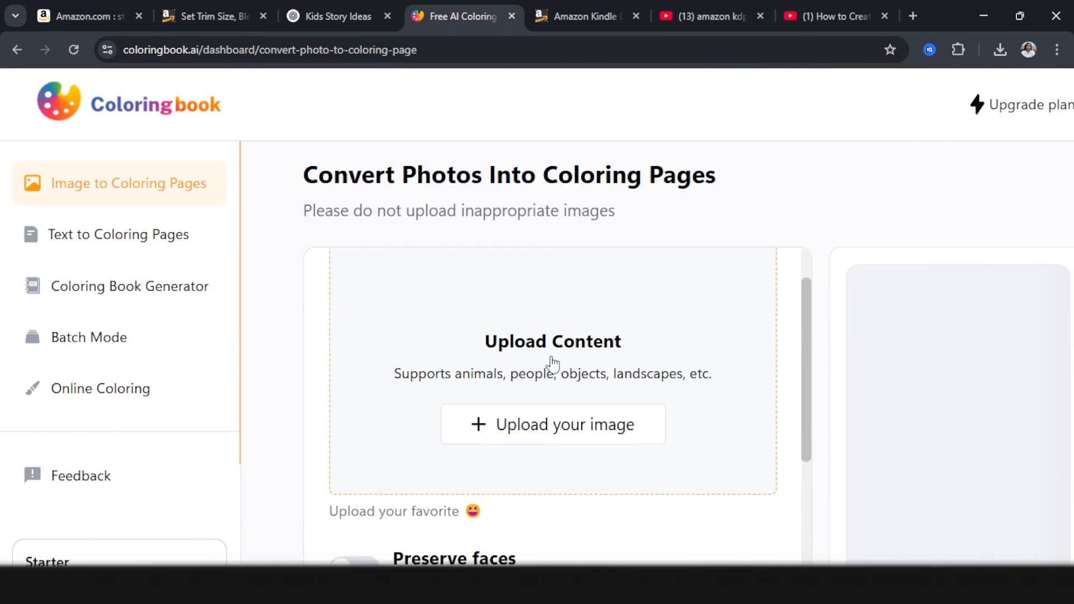
{"action": "scroll", "coordinate": [553, 365], "scroll_direction": "down", "scroll_amount": 3}
{"action": "left_click", "coordinate": [542, 293]}
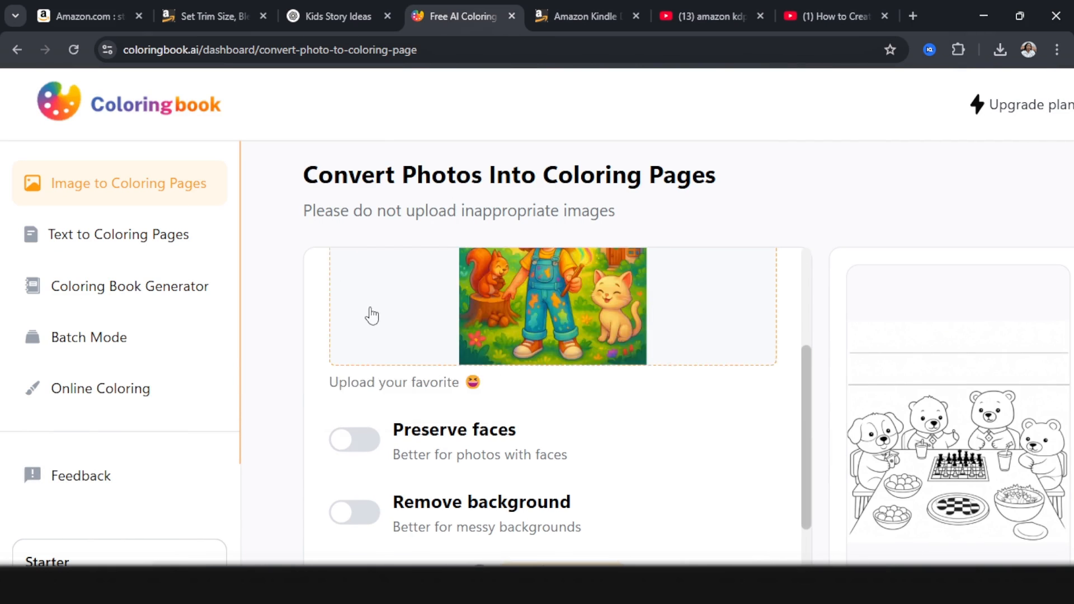
Generate line-art versions of the cover with Preserve faces and Remove watermark on and the batch set to 3
{"action": "scroll", "coordinate": [372, 316], "scroll_direction": "down", "scroll_amount": 3}
{"action": "left_click", "coordinate": [357, 288]}
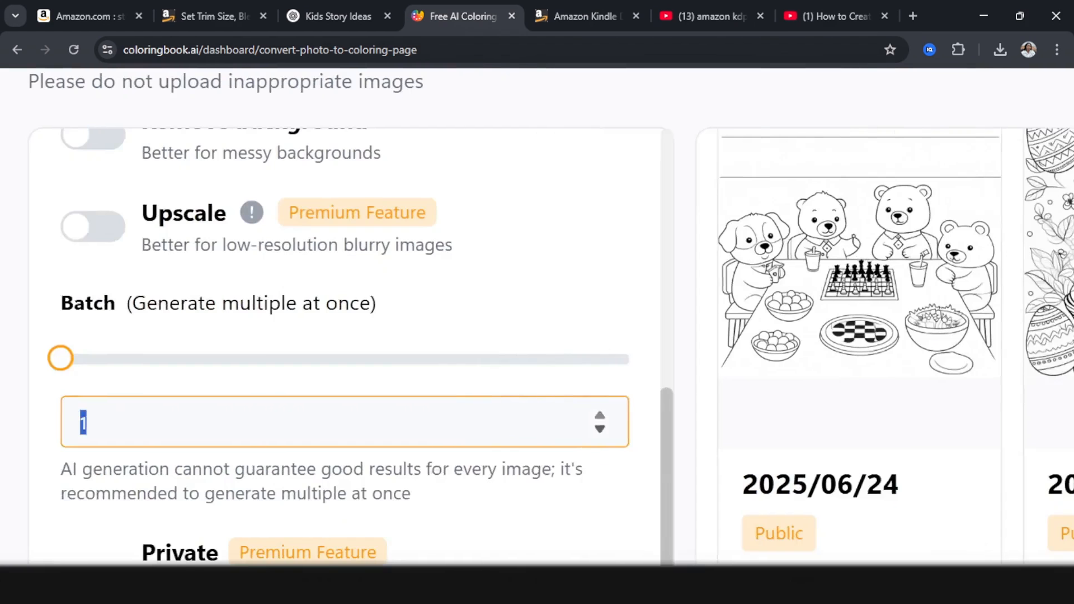
{"action": "scroll", "coordinate": [473, 336], "scroll_direction": "left", "scroll_amount": 2}
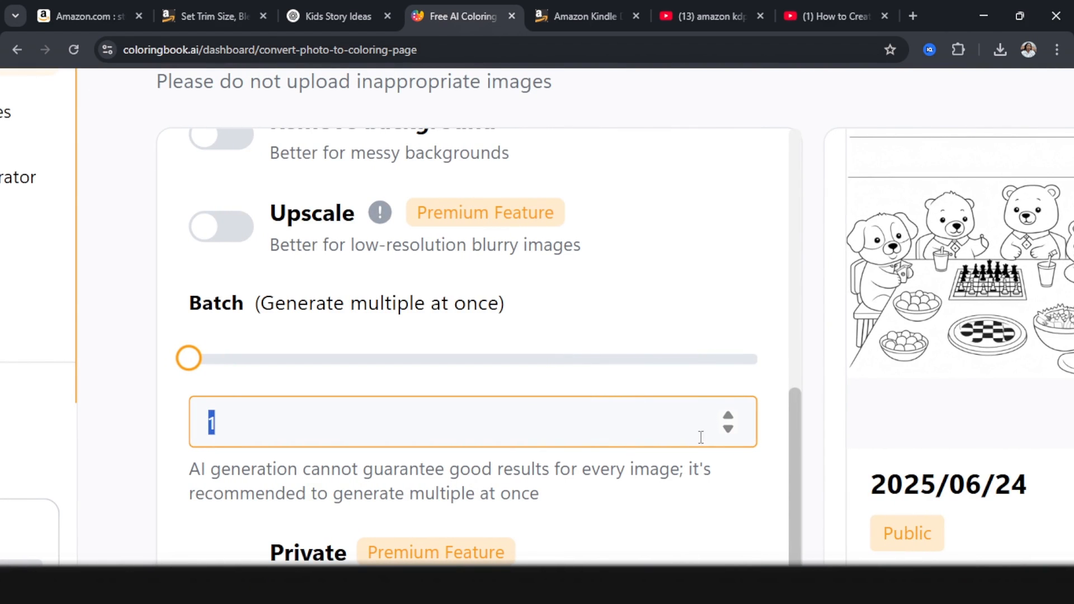
{"action": "type", "text": "3"}
{"action": "scroll", "coordinate": [473, 336], "scroll_direction": "down", "scroll_amount": 3}
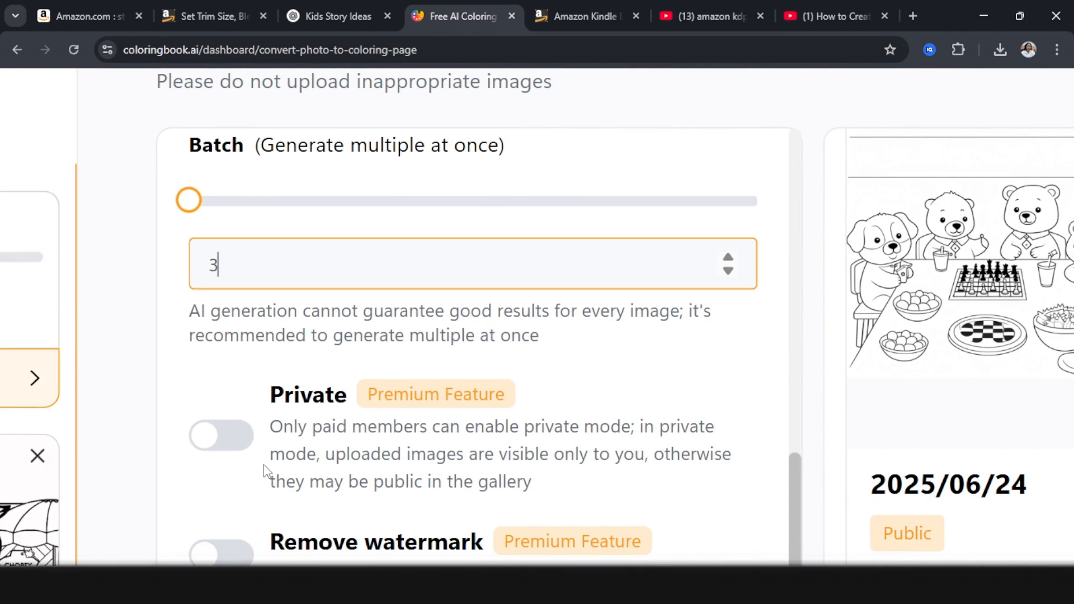
{"action": "left_click", "coordinate": [231, 555]}
{"action": "scroll", "coordinate": [784, 492], "scroll_direction": "down", "scroll_amount": 1}
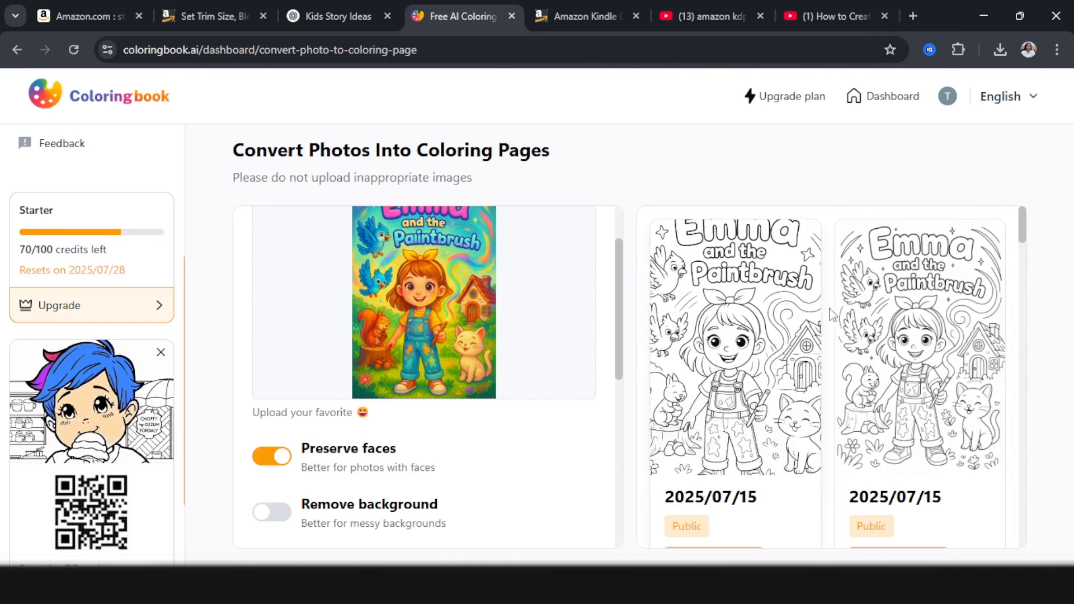
Browse the generated line-art covers and examine the first one in full
{"action": "scroll", "coordinate": [814, 317], "scroll_direction": "down", "scroll_amount": 5}
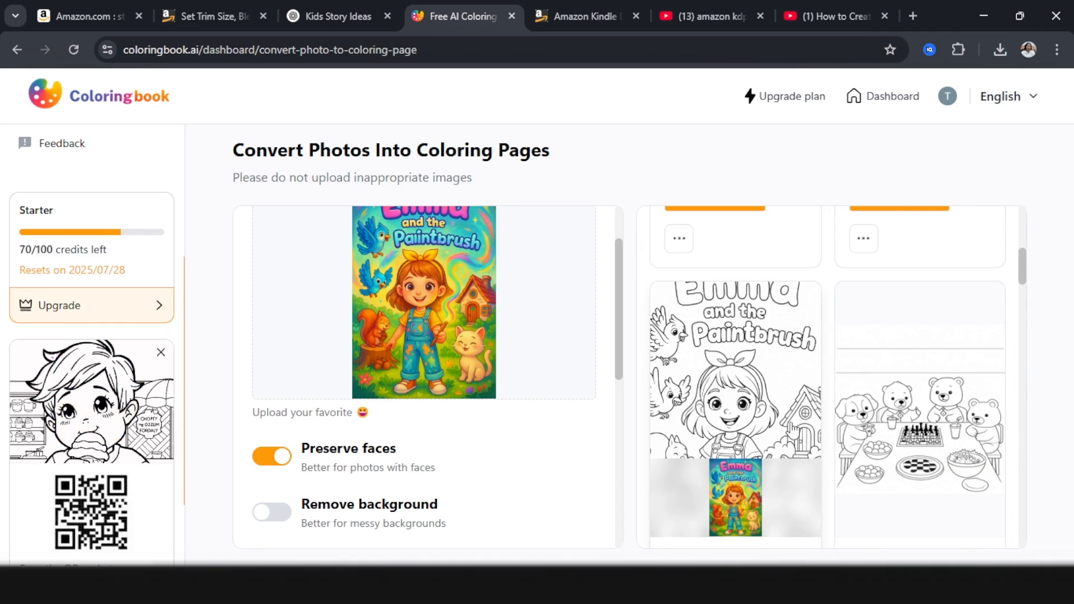
{"action": "scroll", "coordinate": [805, 423], "scroll_direction": "up", "scroll_amount": 5}
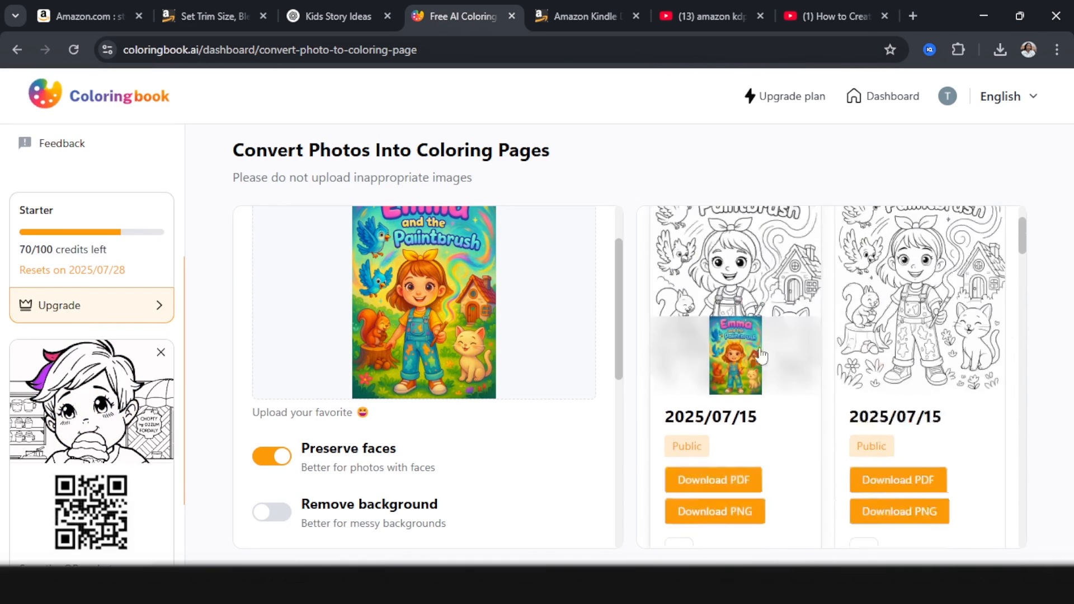
{"action": "left_click", "coordinate": [739, 305]}
{"action": "scroll", "coordinate": [386, 302], "scroll_direction": "down", "scroll_amount": 3}
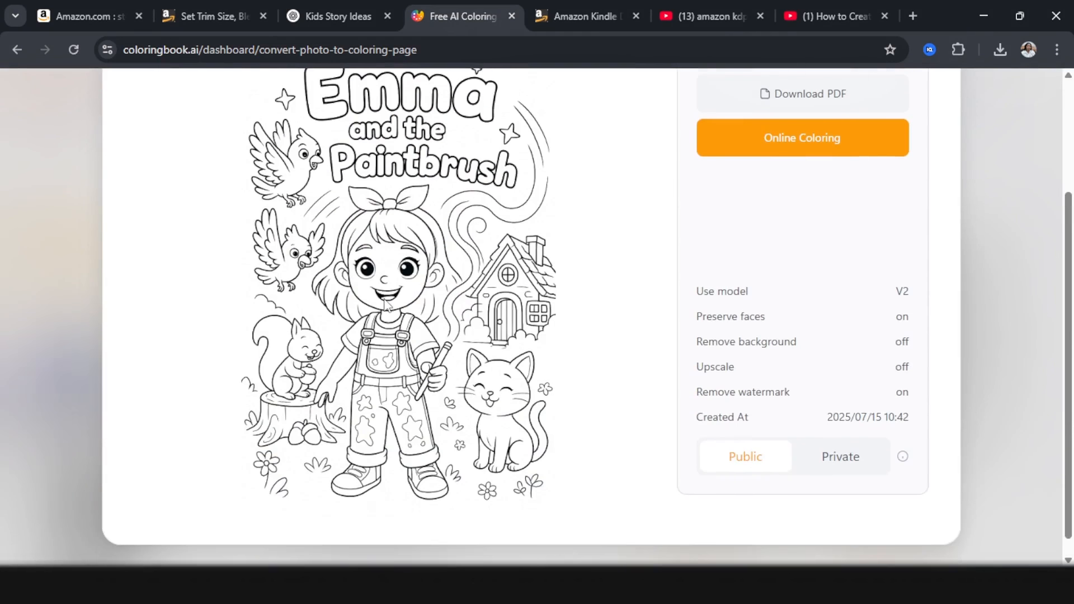
{"action": "scroll", "coordinate": [385, 302], "scroll_direction": "up", "scroll_amount": 3}
{"action": "scroll", "coordinate": [386, 302], "scroll_direction": "down", "scroll_amount": 3}
{"action": "scroll", "coordinate": [386, 302], "scroll_direction": "up", "scroll_amount": 3}
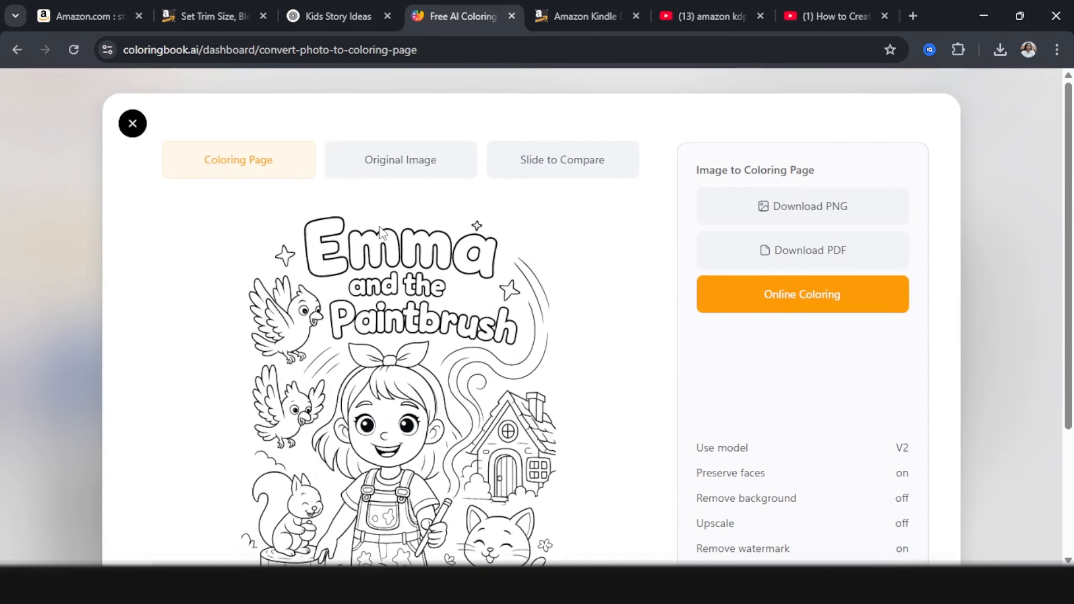
Compare the first line-art cover with its original image and in the Slide to Compare view, then close it
{"action": "left_click", "coordinate": [386, 167]}
{"action": "scroll", "coordinate": [418, 292], "scroll_direction": "down", "scroll_amount": 3}
{"action": "left_click", "coordinate": [556, 92]}
{"action": "scroll", "coordinate": [561, 177], "scroll_direction": "up", "scroll_amount": 3}
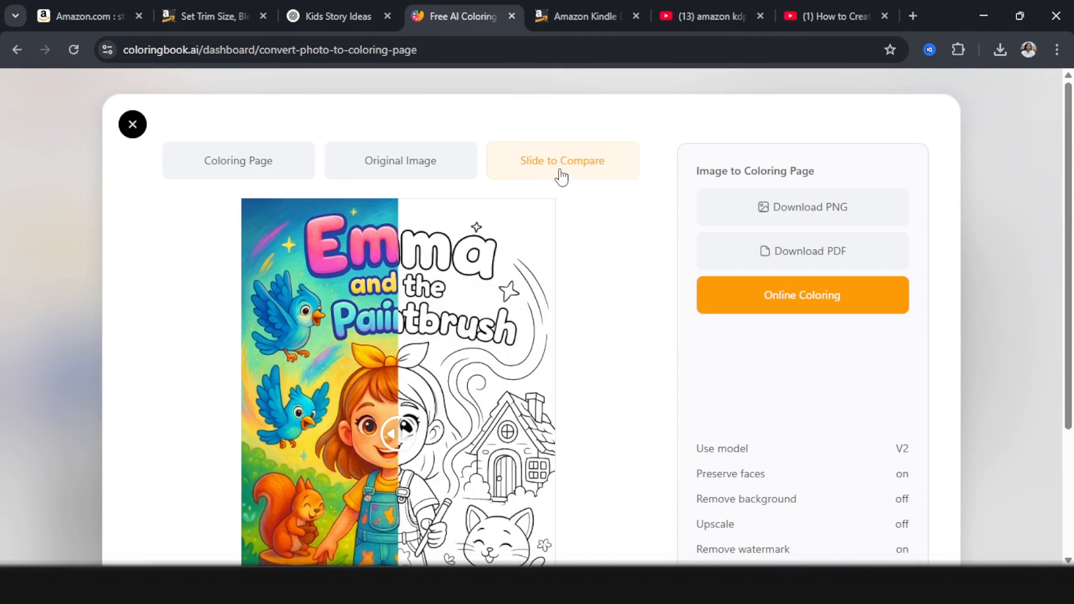
{"action": "scroll", "coordinate": [457, 298], "scroll_direction": "down", "scroll_amount": 3}
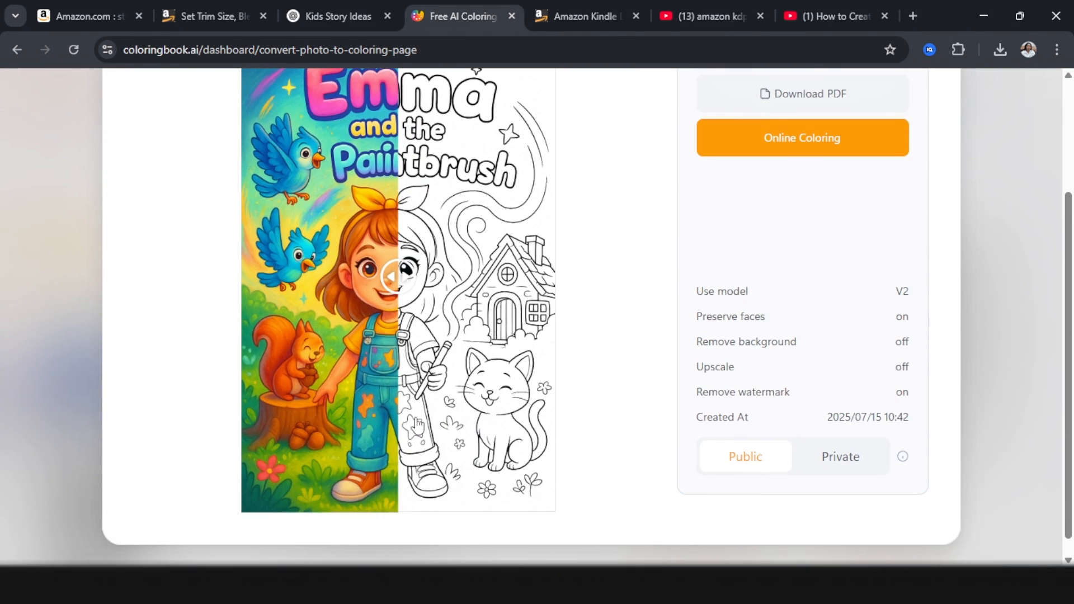
{"action": "scroll", "coordinate": [492, 374], "scroll_direction": "up", "scroll_amount": 3}
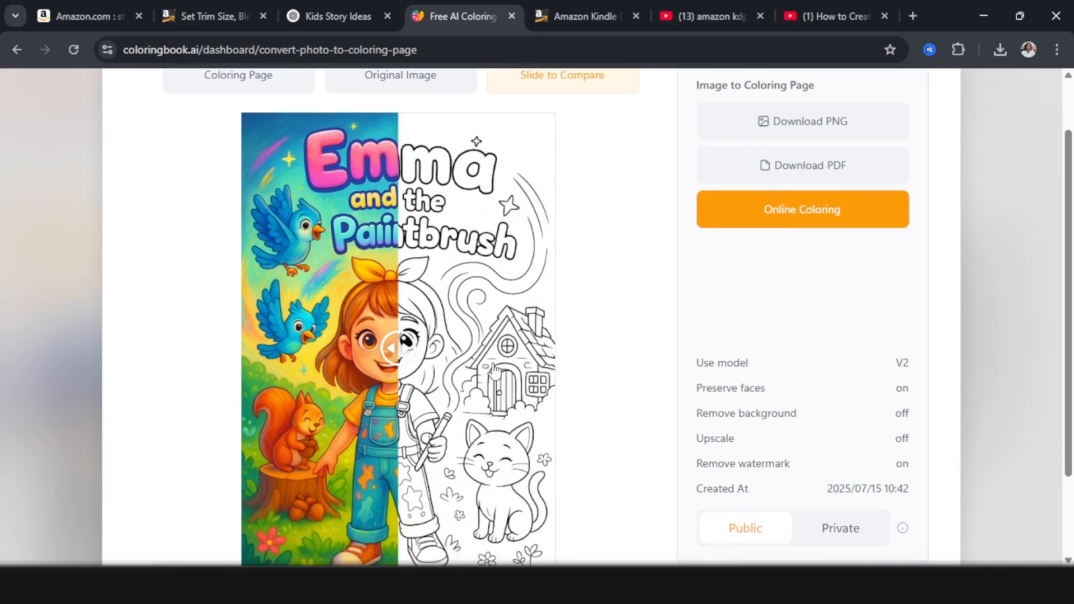
{"action": "left_click", "coordinate": [130, 132]}
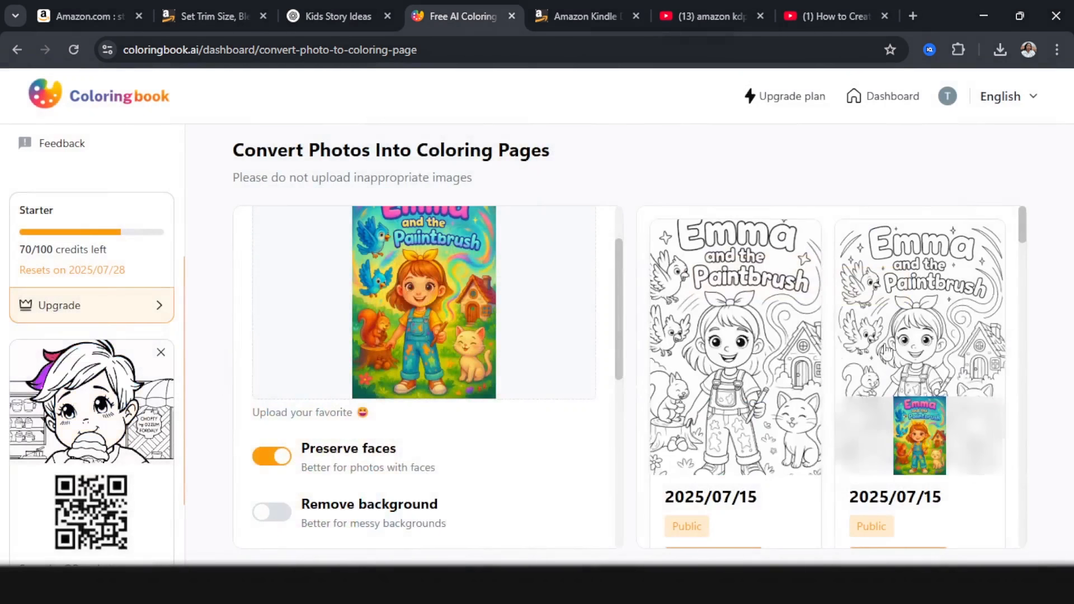
Open the second line-art cover, inspect its artwork against the original, and close it
{"action": "left_click", "coordinate": [892, 341]}
{"action": "scroll", "coordinate": [576, 247], "scroll_direction": "down", "scroll_amount": 3}
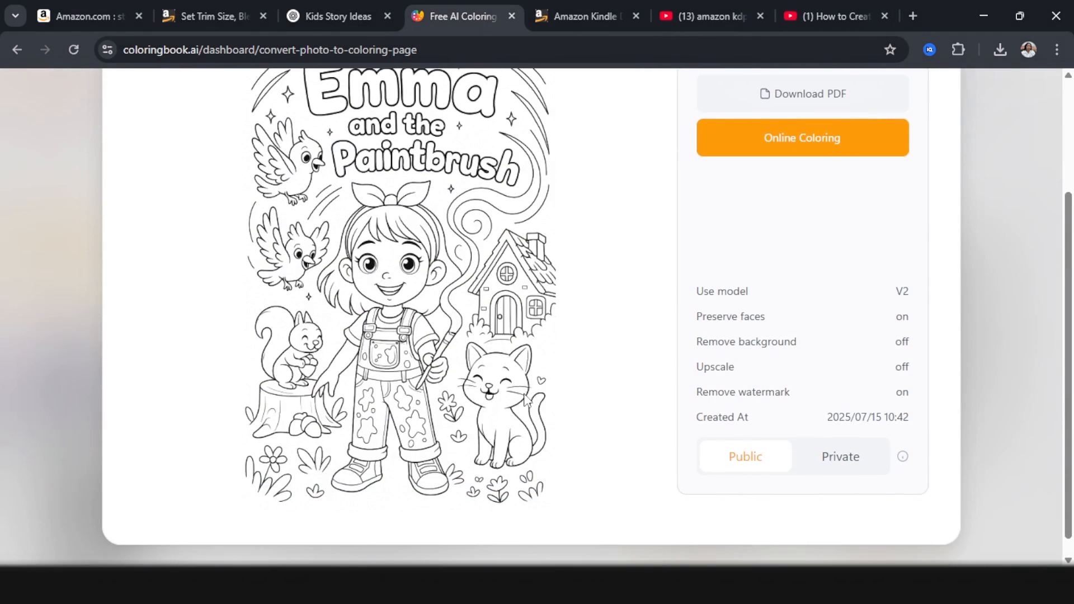
{"action": "scroll", "coordinate": [576, 247], "scroll_direction": "up", "scroll_amount": 3}
{"action": "left_click", "coordinate": [587, 168]}
{"action": "key", "text": "Escape"}
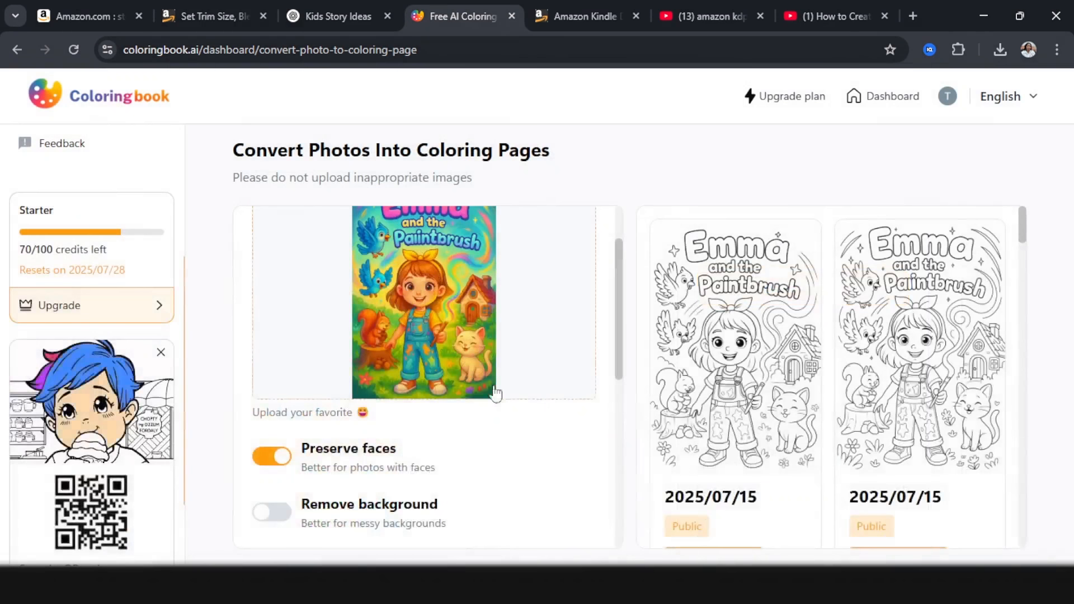
Open the third line-art cover, inspect its lettering and drawing, and close it
{"action": "scroll", "coordinate": [698, 444], "scroll_direction": "down", "scroll_amount": 3}
{"action": "left_click", "coordinate": [709, 468]}
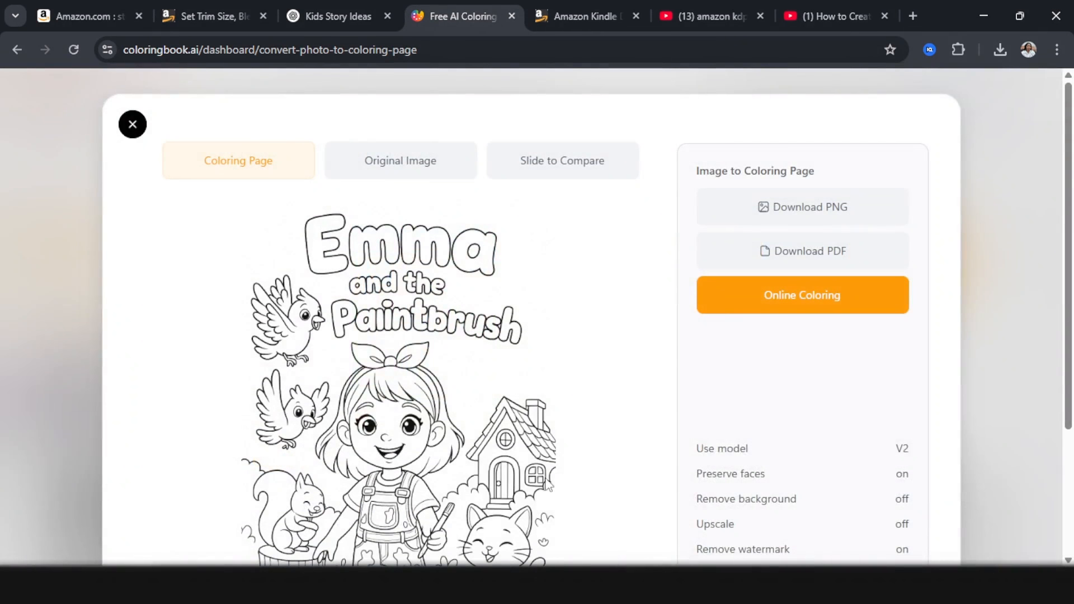
{"action": "scroll", "coordinate": [484, 450], "scroll_direction": "down", "scroll_amount": 5}
{"action": "scroll", "coordinate": [441, 426], "scroll_direction": "up", "scroll_amount": 2}
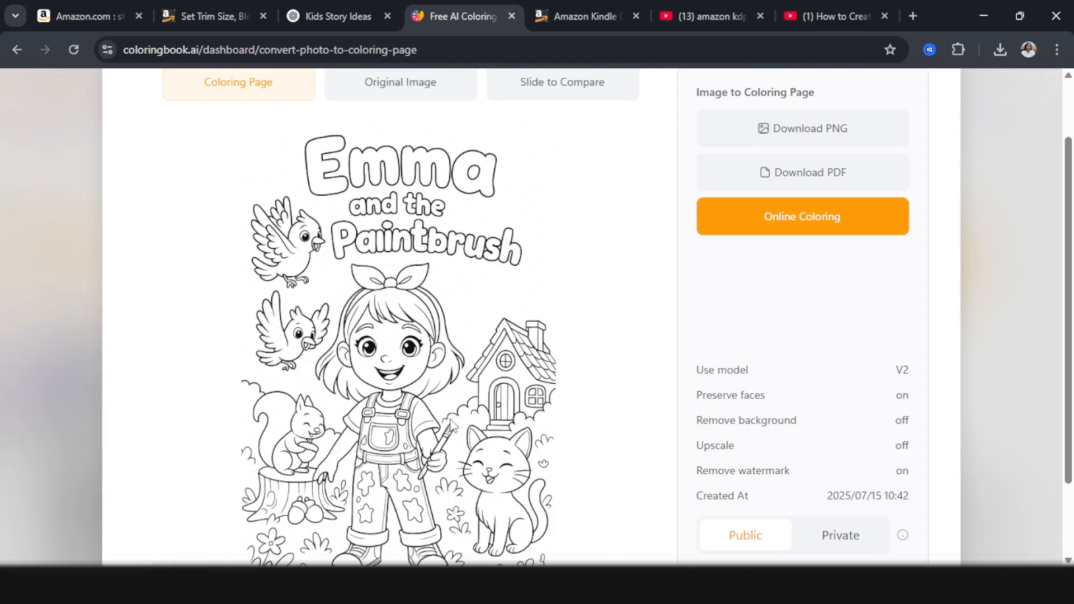
{"action": "scroll", "coordinate": [348, 233], "scroll_direction": "up", "scroll_amount": 2}
{"action": "left_click", "coordinate": [133, 123]}
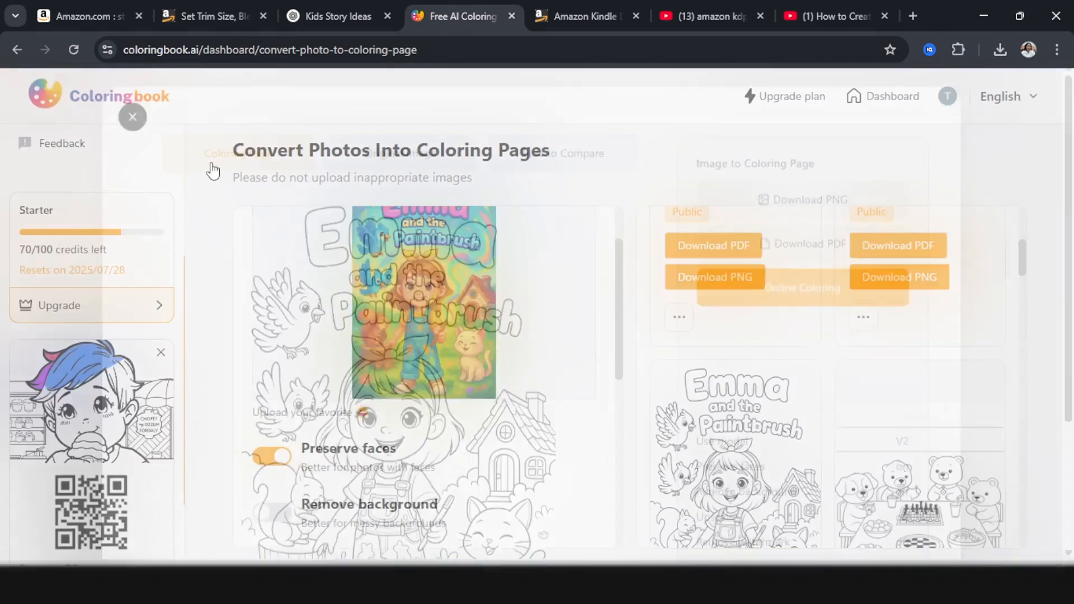
Open the line-art cover lettered Emma and the Paintbrush, check the full drawing, and download it as a PNG
{"action": "left_click", "coordinate": [753, 358]}
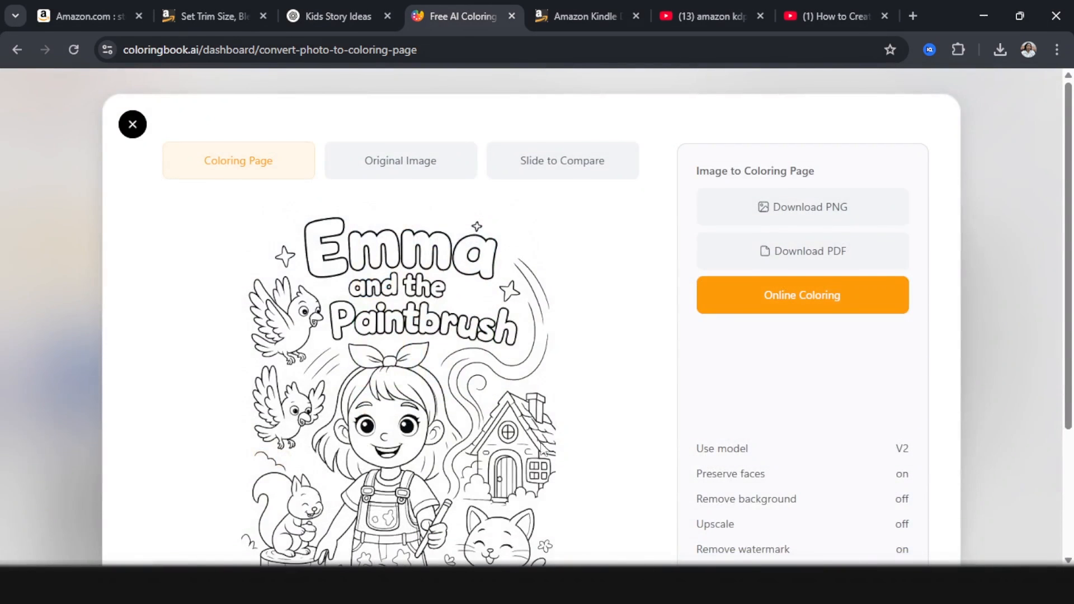
{"action": "scroll", "coordinate": [652, 412], "scroll_direction": "down", "scroll_amount": 3}
{"action": "scroll", "coordinate": [593, 300], "scroll_direction": "up", "scroll_amount": 3}
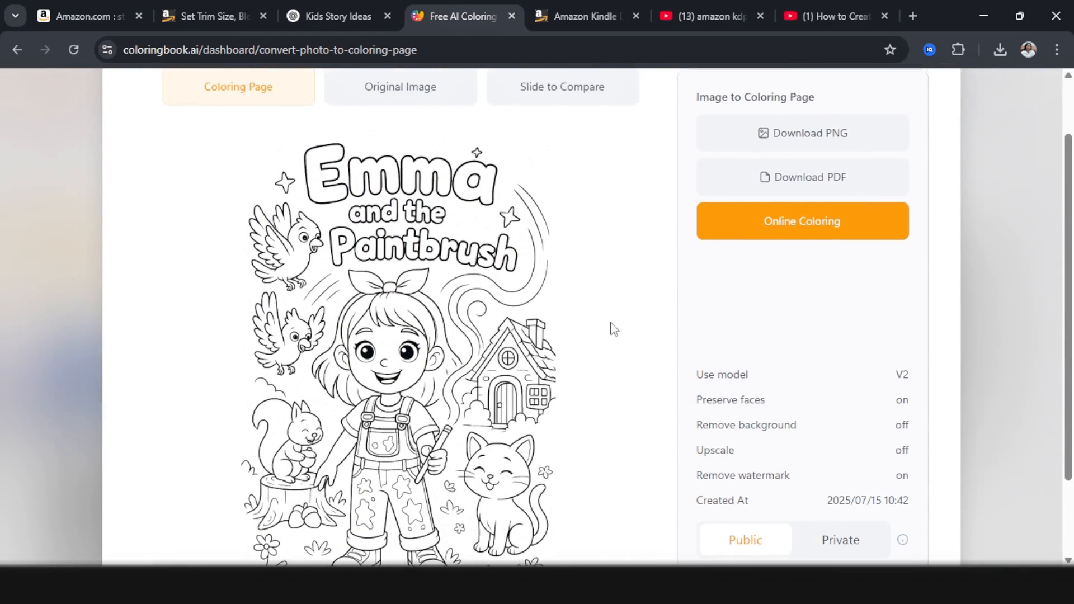
{"action": "left_click", "coordinate": [836, 218]}
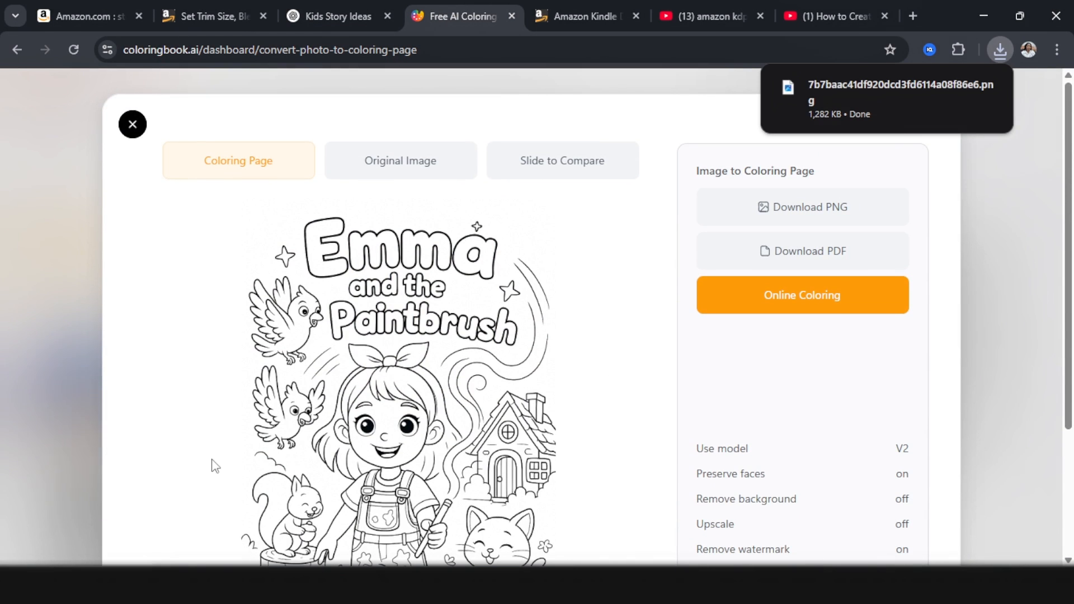
Switch to Canva and upload the newly downloaded line-art cover PNG into the magic brush folder
{"action": "left_click", "coordinate": [338, 585]}
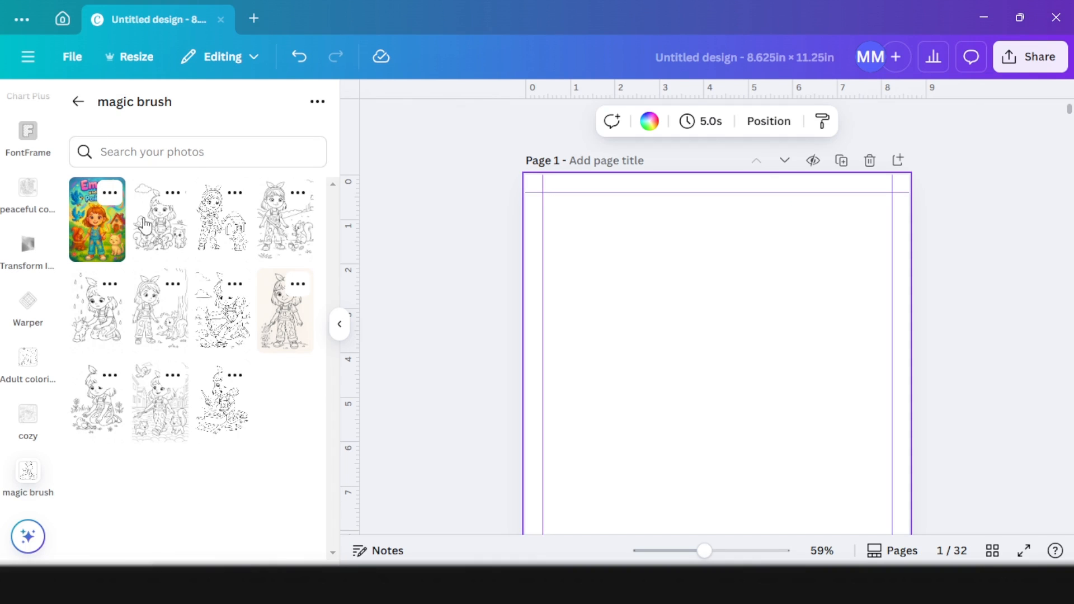
{"action": "left_click", "coordinate": [317, 101]}
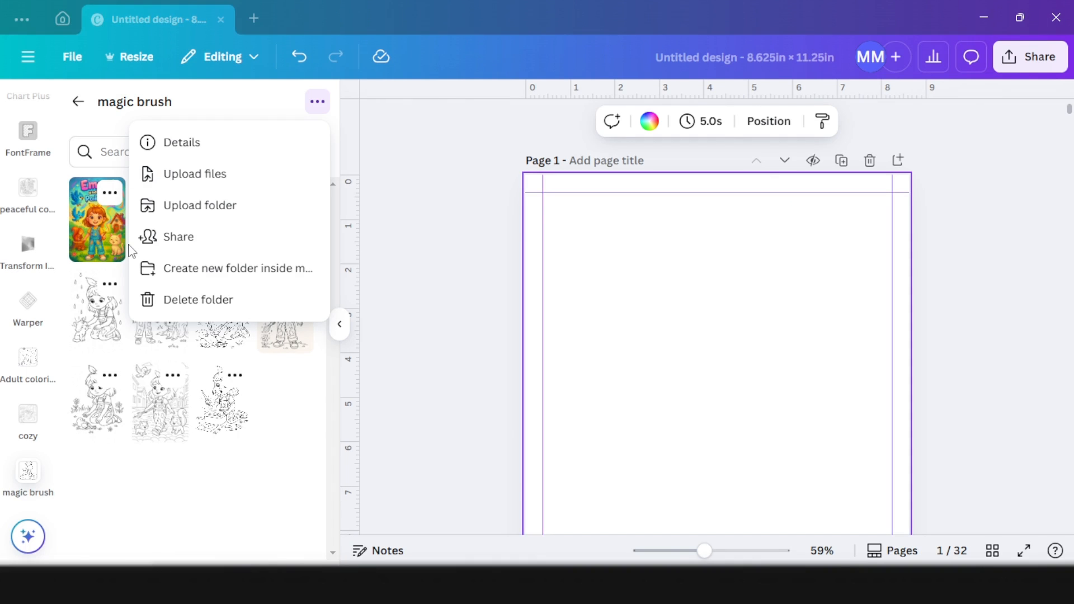
{"action": "left_click", "coordinate": [221, 173]}
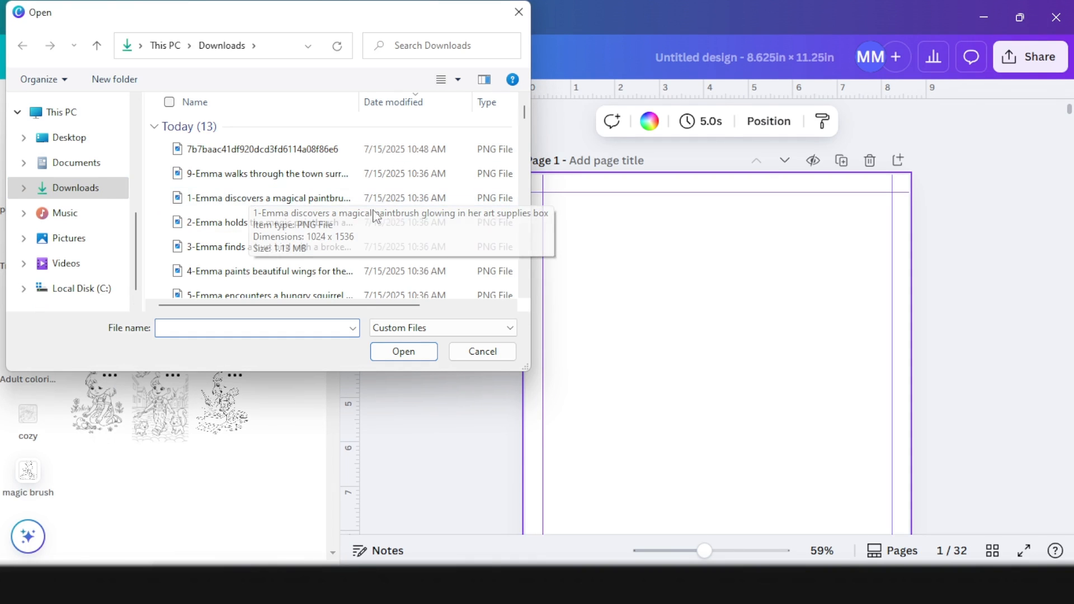
{"action": "left_click", "coordinate": [361, 156]}
{"action": "double_click", "coordinate": [361, 157]}
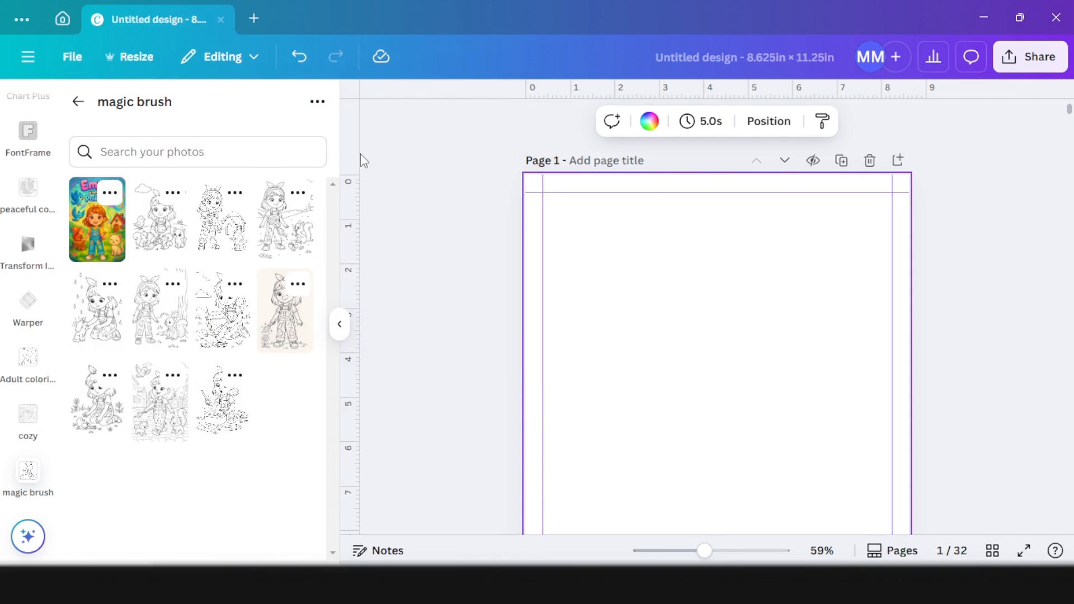
Place the line-art cover on page 1 and enlarge it to fill the area inside the margins
{"action": "left_click_drag", "start_coordinate": [695, 438], "coordinate": [641, 281]}
{"action": "scroll", "coordinate": [649, 288], "scroll_direction": "down", "scroll_amount": 3}
{"action": "left_click_drag", "start_coordinate": [750, 341], "coordinate": [875, 500]}
{"action": "scroll", "coordinate": [717, 304], "scroll_direction": "down", "scroll_amount": 2}
{"action": "scroll", "coordinate": [769, 400], "scroll_direction": "up", "scroll_amount": 4}
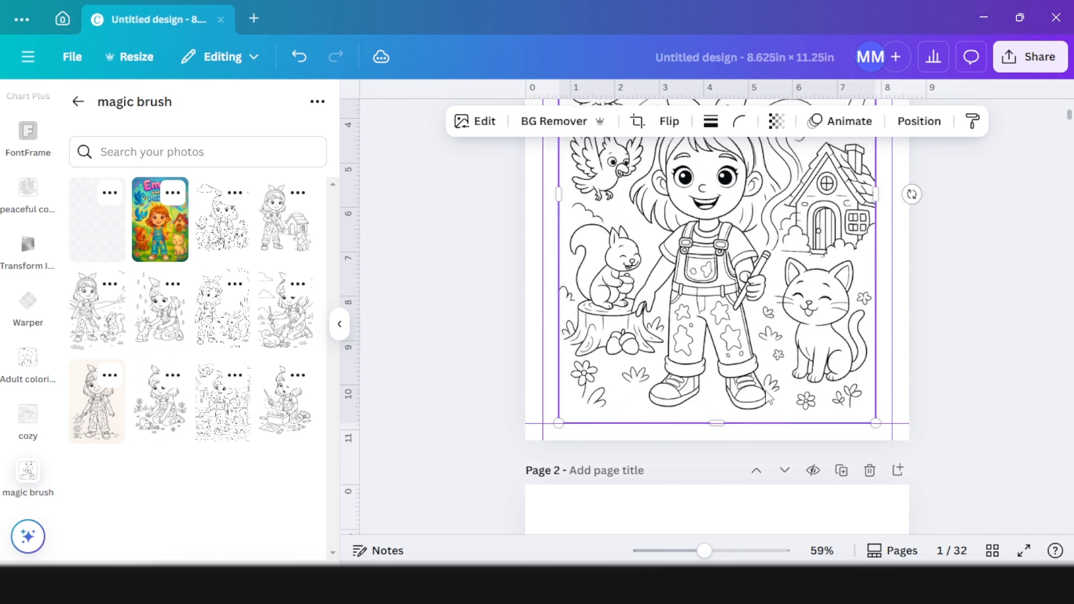
Add a heading reading "THIS BOOK BELONGS TO" on page 3
{"action": "scroll", "coordinate": [781, 410], "scroll_direction": "down", "scroll_amount": 8}
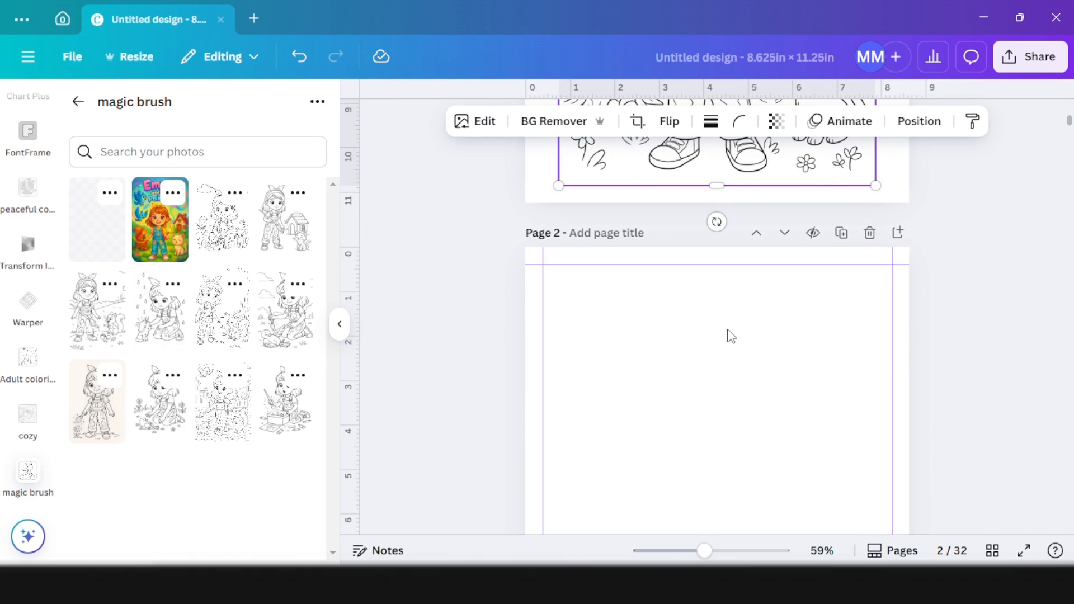
{"action": "scroll", "coordinate": [731, 336], "scroll_direction": "down", "scroll_amount": 14}
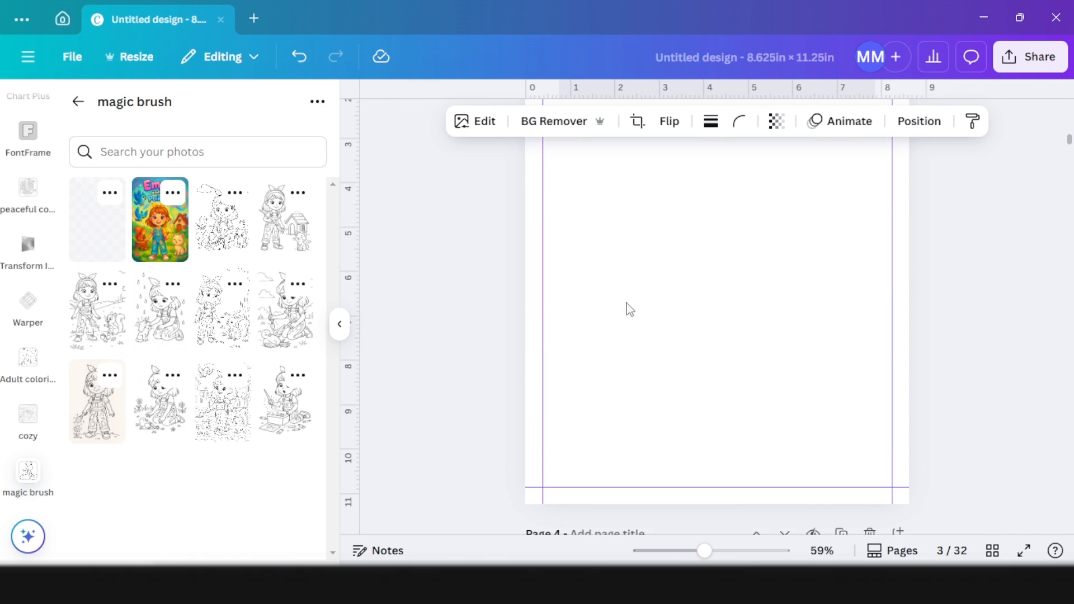
{"action": "scroll", "coordinate": [679, 356], "scroll_direction": "up", "scroll_amount": 3}
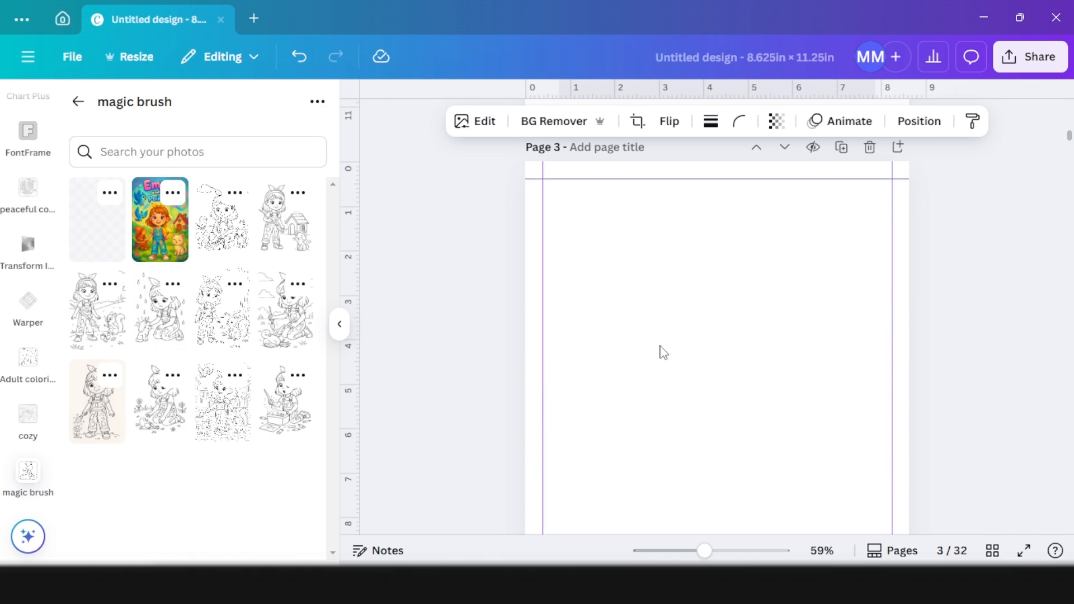
{"action": "scroll", "coordinate": [49, 132], "scroll_direction": "up", "scroll_amount": 5}
{"action": "left_click", "coordinate": [28, 154]}
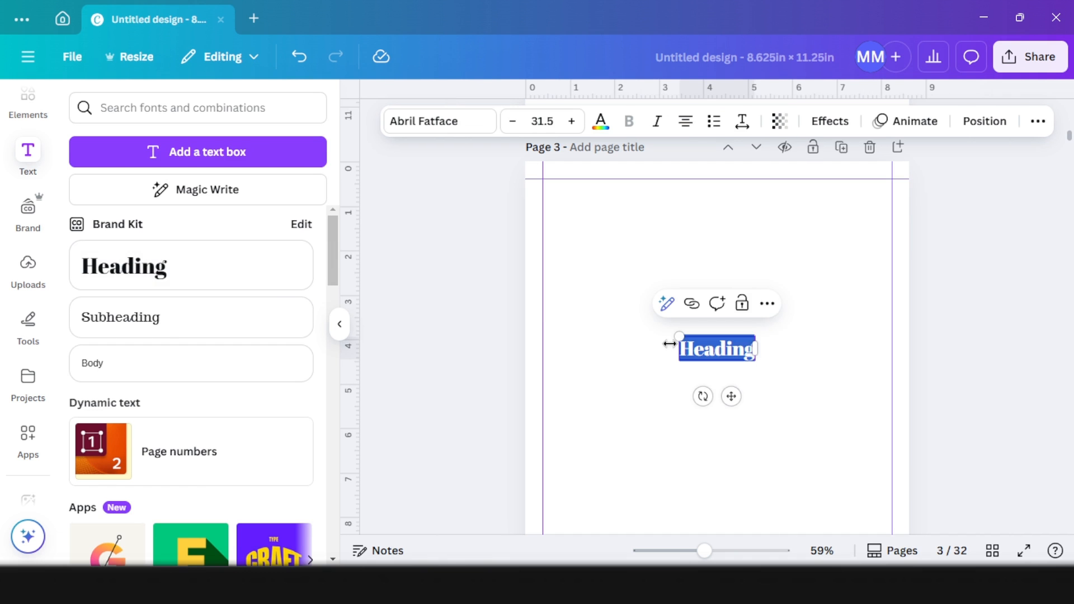
{"action": "type", "text": "THIS BOOK B"}
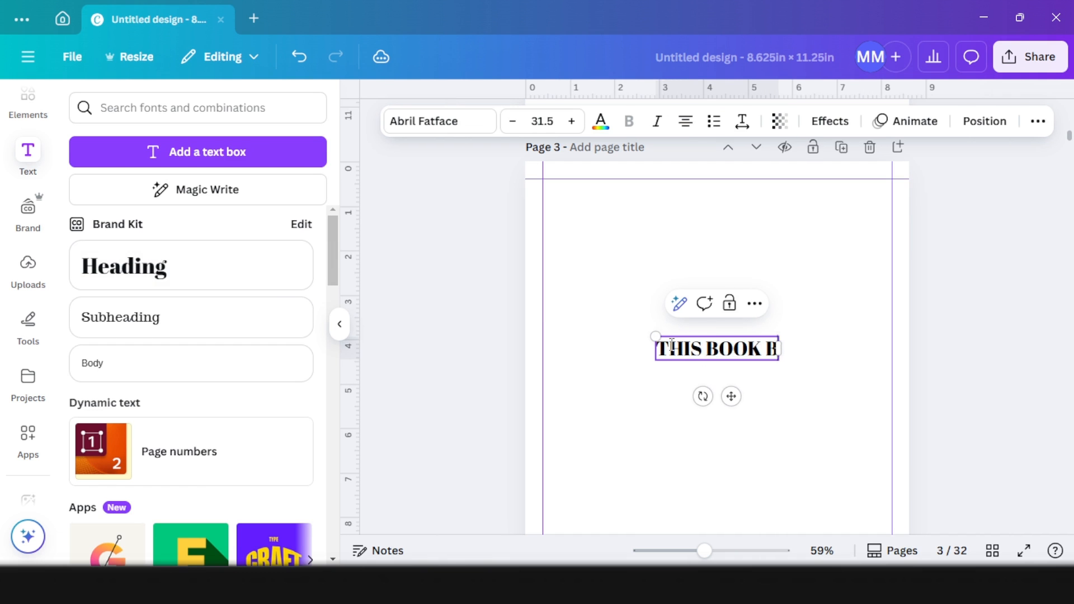
{"action": "type", "text": "ELONGS TO"}
{"action": "left_click", "coordinate": [453, 349]}
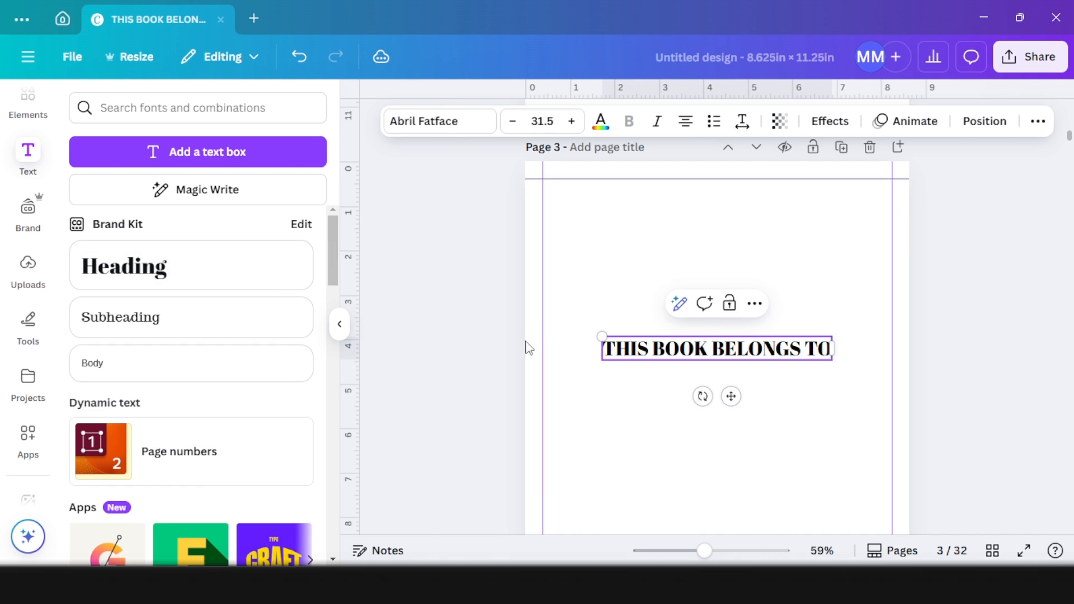
Set the page 3 heading in the Borsok font at size 42.6 and color its text white
{"action": "left_click", "coordinate": [660, 356]}
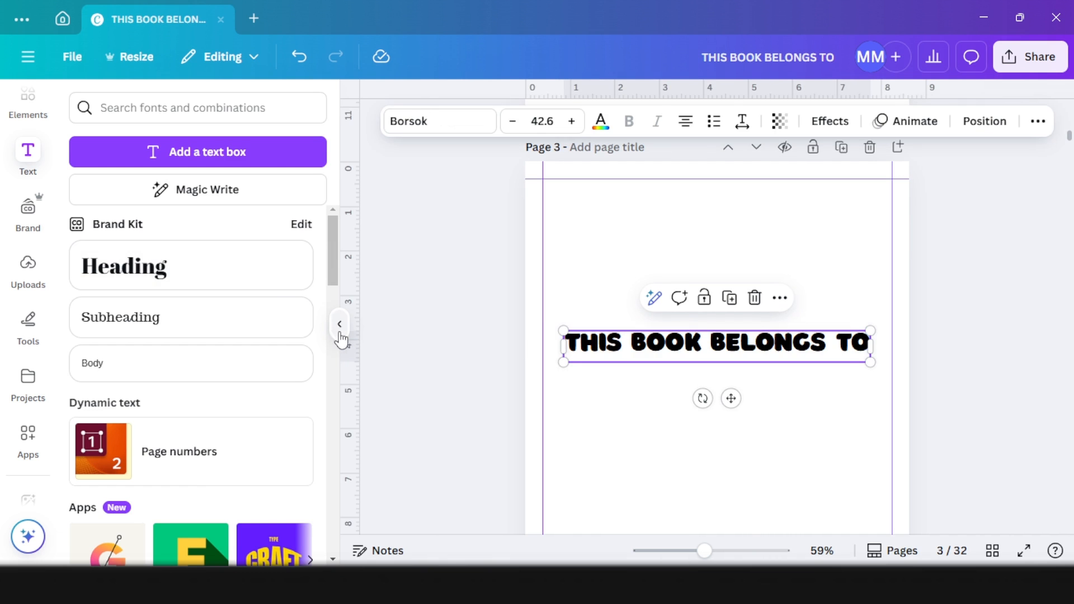
{"action": "left_click", "coordinate": [340, 325]}
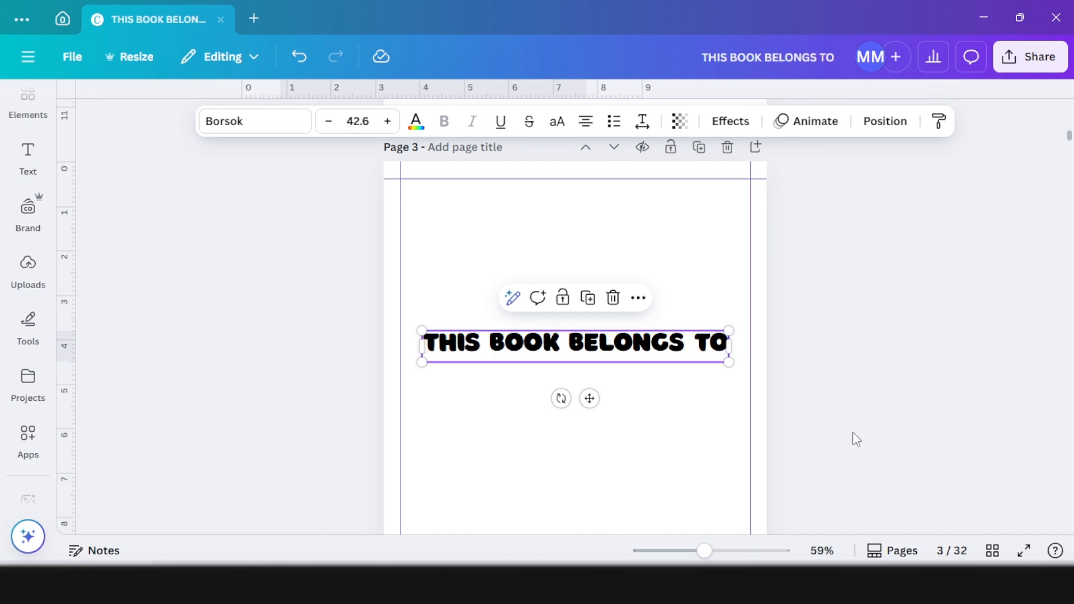
{"action": "left_click", "coordinate": [678, 371]}
{"action": "left_click", "coordinate": [622, 356]}
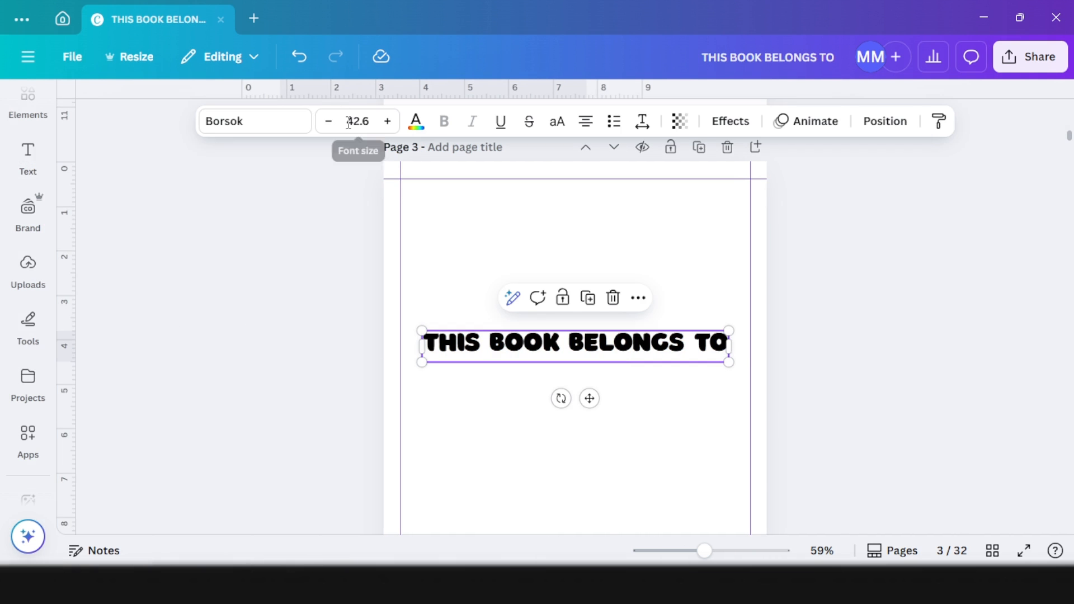
{"action": "left_click", "coordinate": [416, 120]}
{"action": "left_click", "coordinate": [156, 280]}
Give the heading a thicker, near-black Outline effect and resize its text to 35.8
{"action": "left_click", "coordinate": [730, 121]}
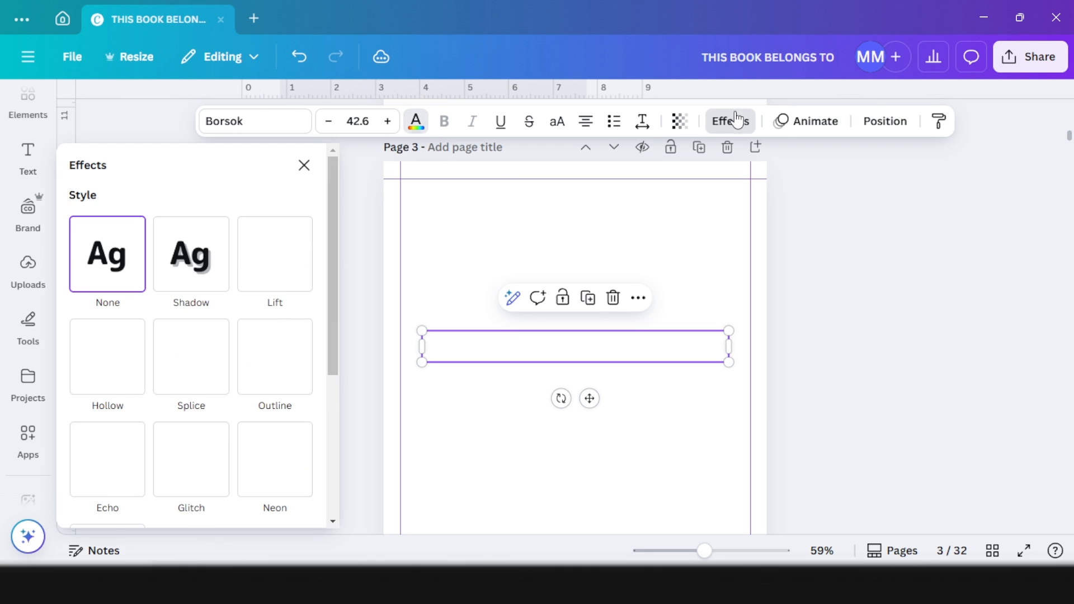
{"action": "scroll", "coordinate": [172, 346], "scroll_direction": "down", "scroll_amount": 2}
{"action": "left_click", "coordinate": [274, 278]}
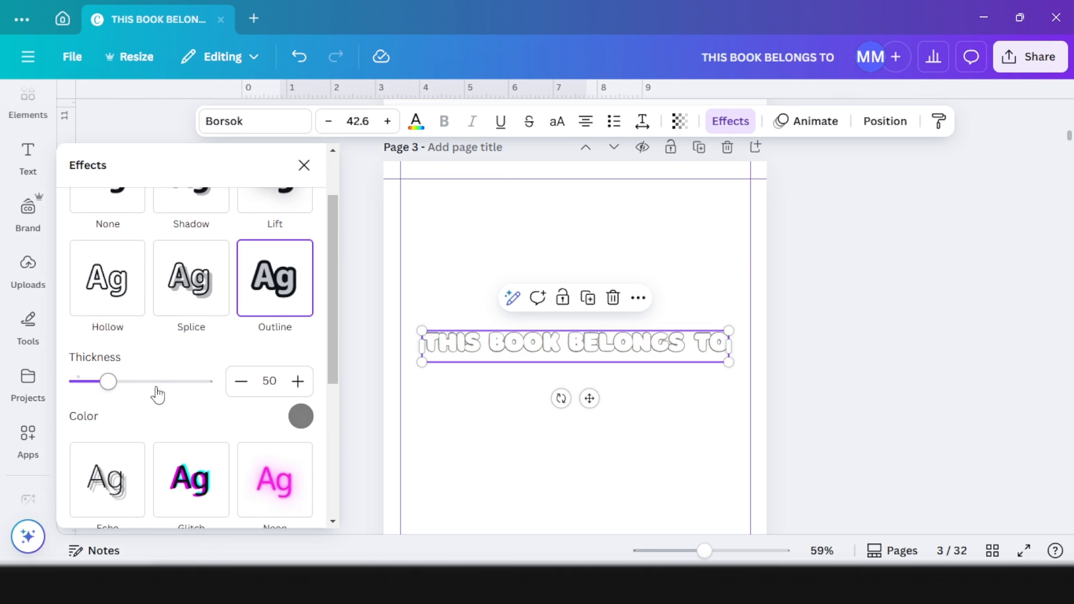
{"action": "left_click", "coordinate": [301, 416]}
{"action": "left_click", "coordinate": [274, 302]}
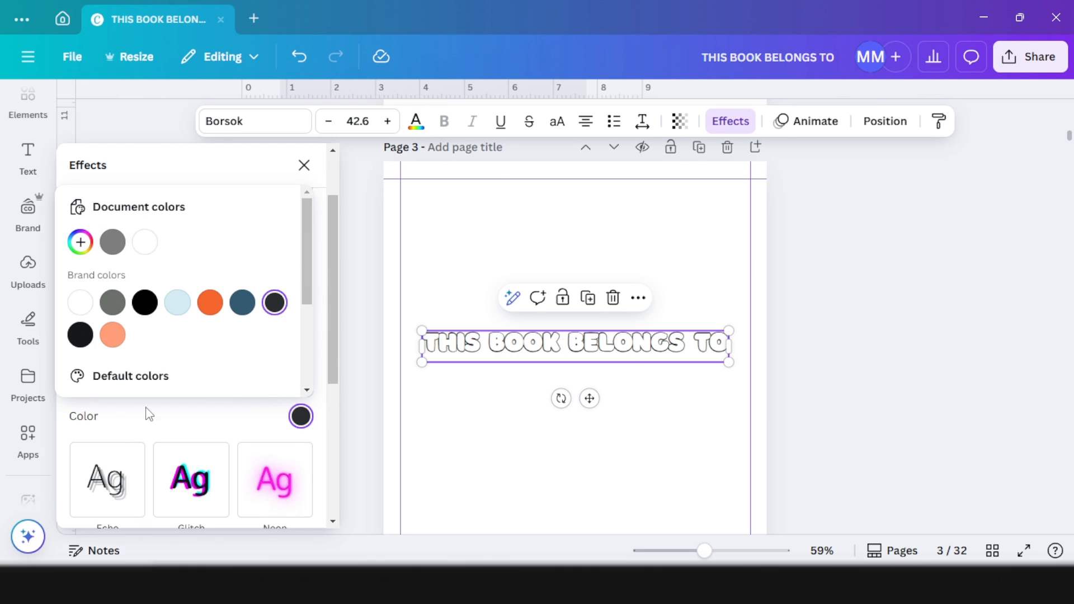
{"action": "left_click", "coordinate": [113, 421]}
{"action": "left_click_drag", "start_coordinate": [109, 382], "coordinate": [173, 400]}
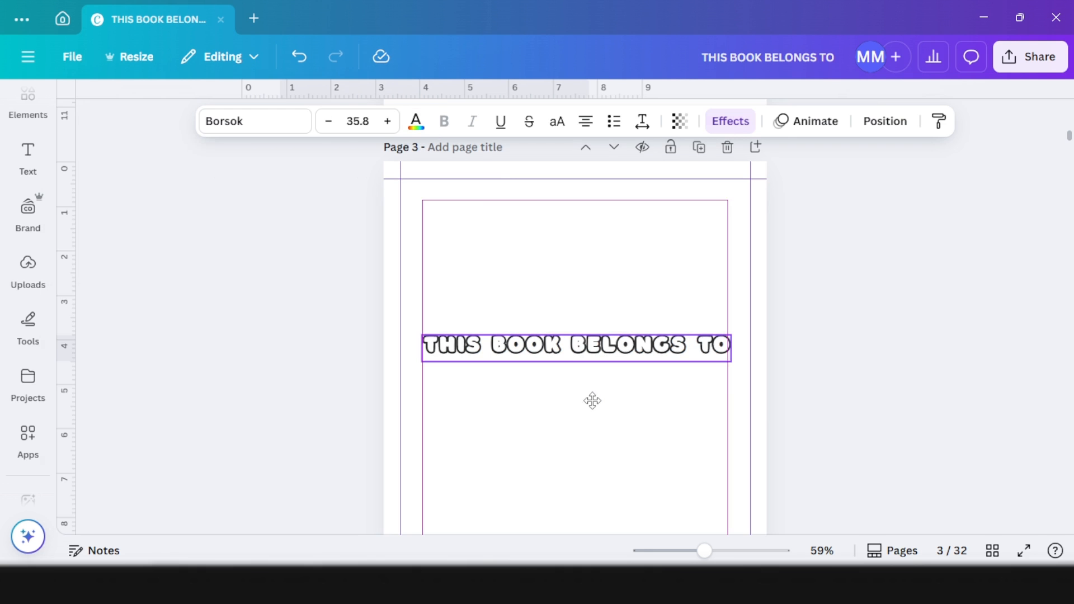
{"action": "left_click_drag", "start_coordinate": [592, 400], "coordinate": [592, 399]}
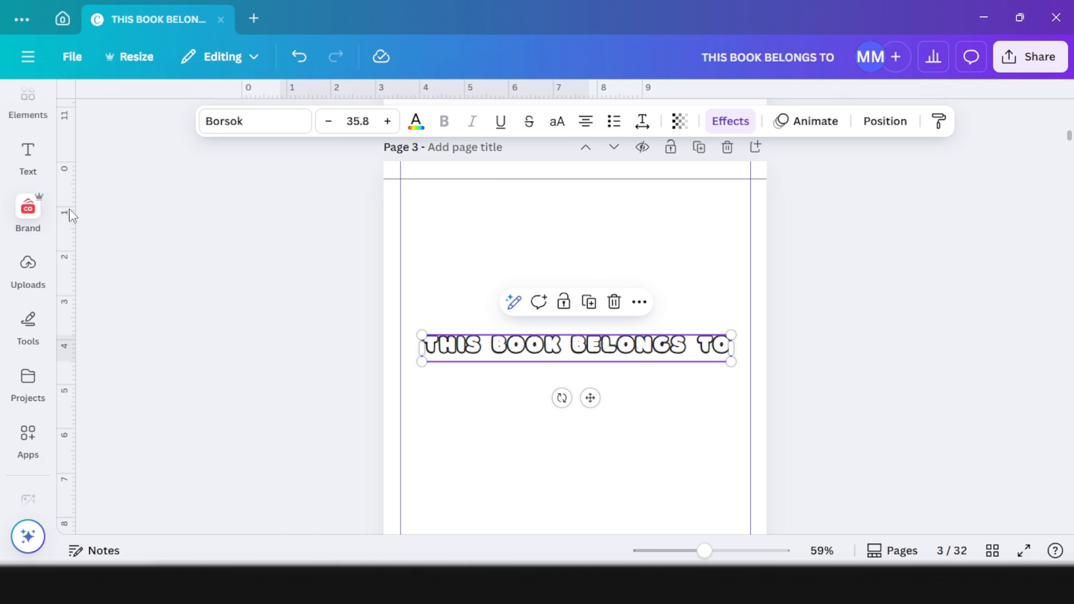
Search the elements for "LINE" and draw a horizontal line beneath the heading, spanning nearly its full width
{"action": "scroll", "coordinate": [28, 121], "scroll_direction": "up", "scroll_amount": 1}
{"action": "mouse_move", "coordinate": [25, 167]}
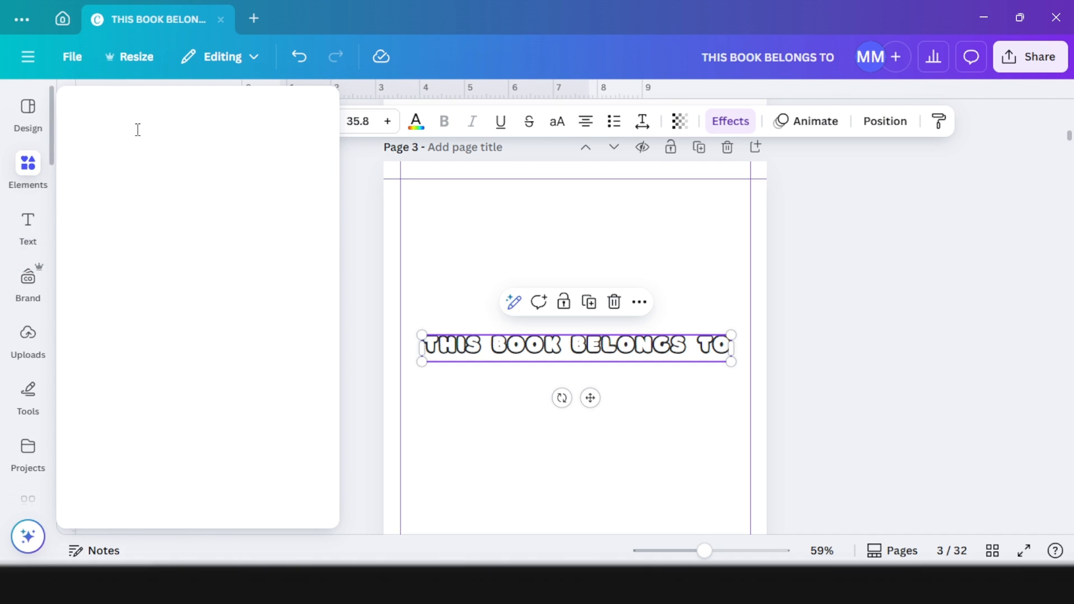
{"action": "left_click", "coordinate": [129, 114]}
{"action": "type", "text": "LINE"}
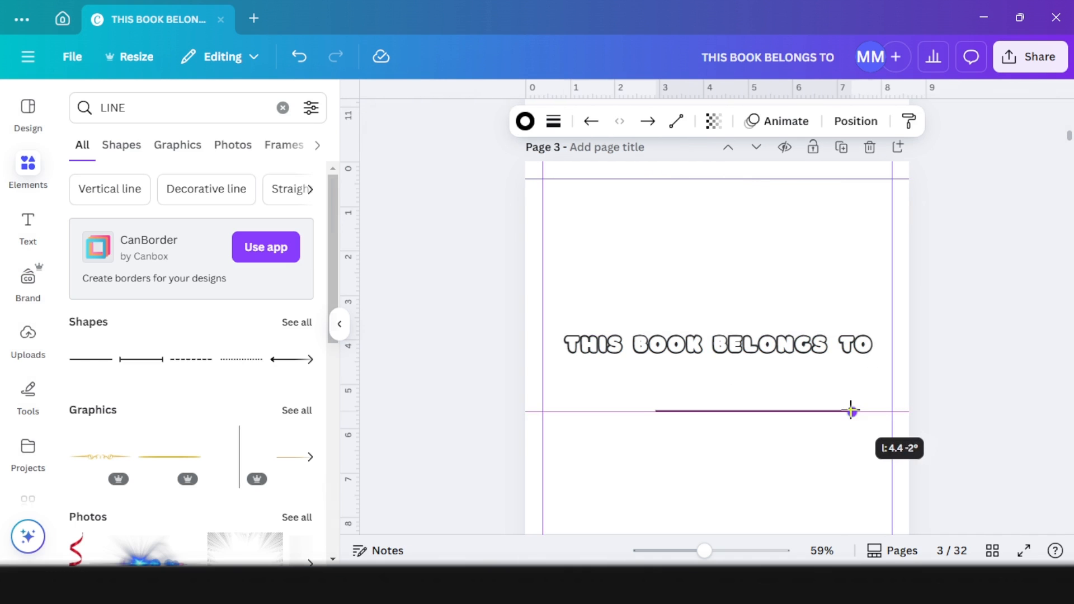
{"action": "left_click_drag", "start_coordinate": [851, 410], "coordinate": [872, 411]}
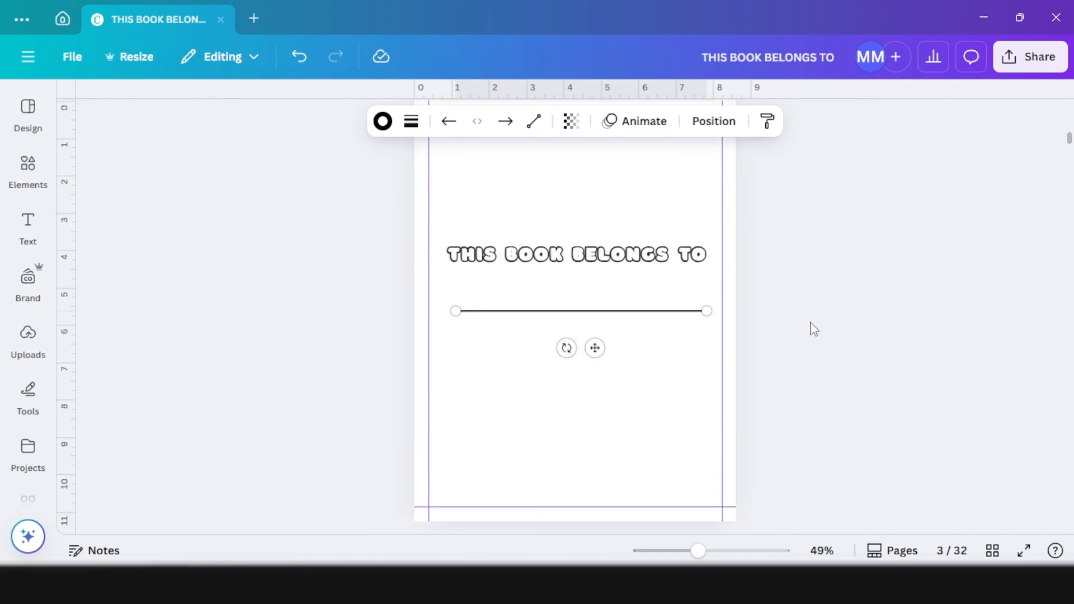
Add the text "Emma and the Magic Paint Brush ©Copyright. 2025. TFI Designs" centered near the bottom of page 3
{"action": "scroll", "coordinate": [805, 347], "scroll_direction": "up", "scroll_amount": 3}
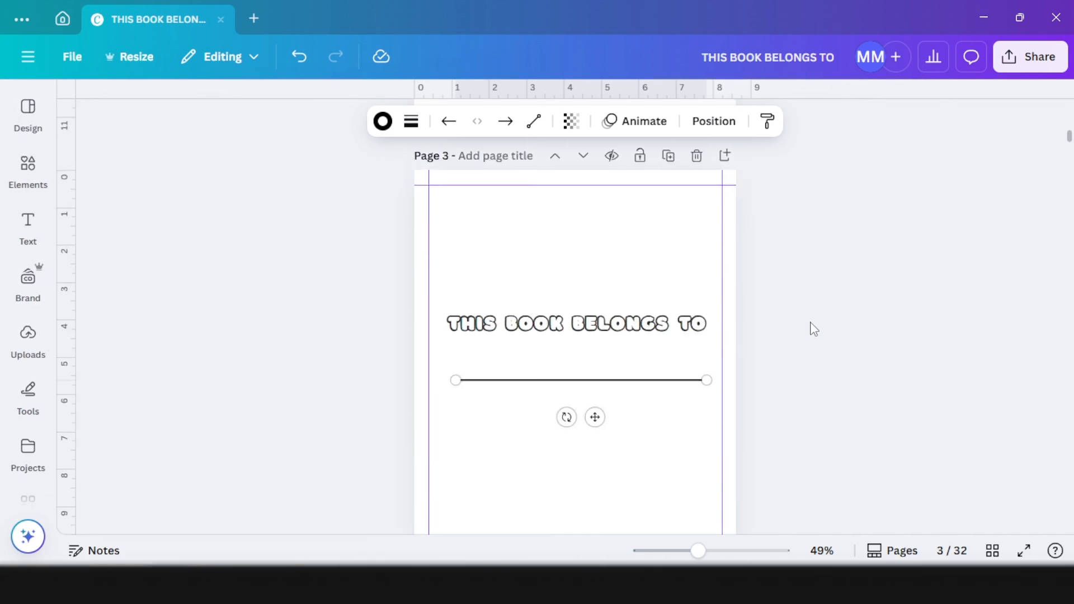
{"action": "scroll", "coordinate": [803, 341], "scroll_direction": "down", "scroll_amount": 3}
{"action": "left_click_drag", "start_coordinate": [803, 295], "coordinate": [679, 334]}
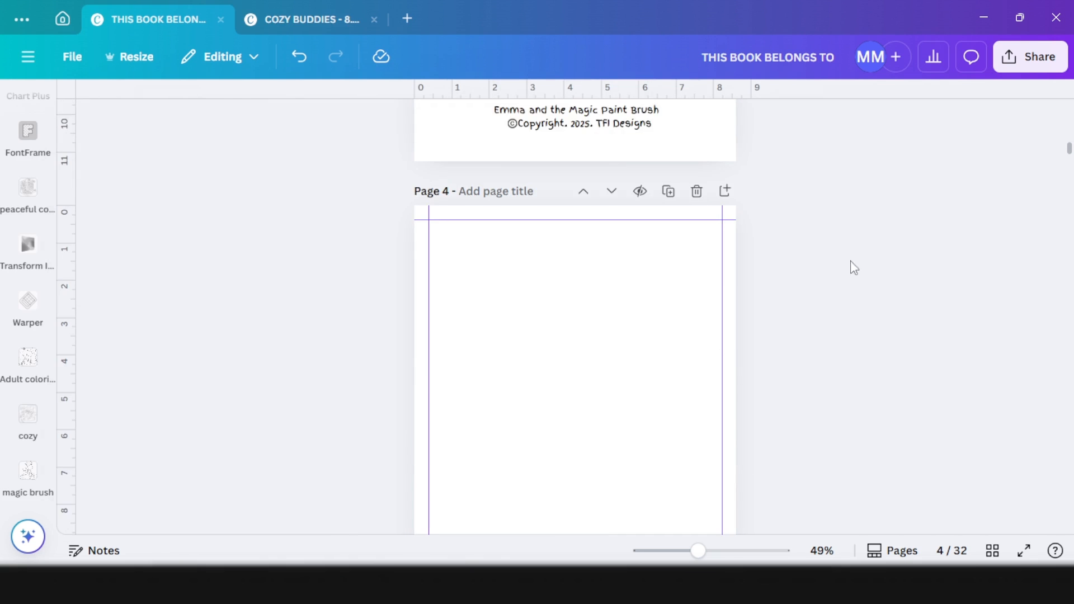
{"action": "scroll", "coordinate": [668, 340], "scroll_direction": "up", "scroll_amount": 5}
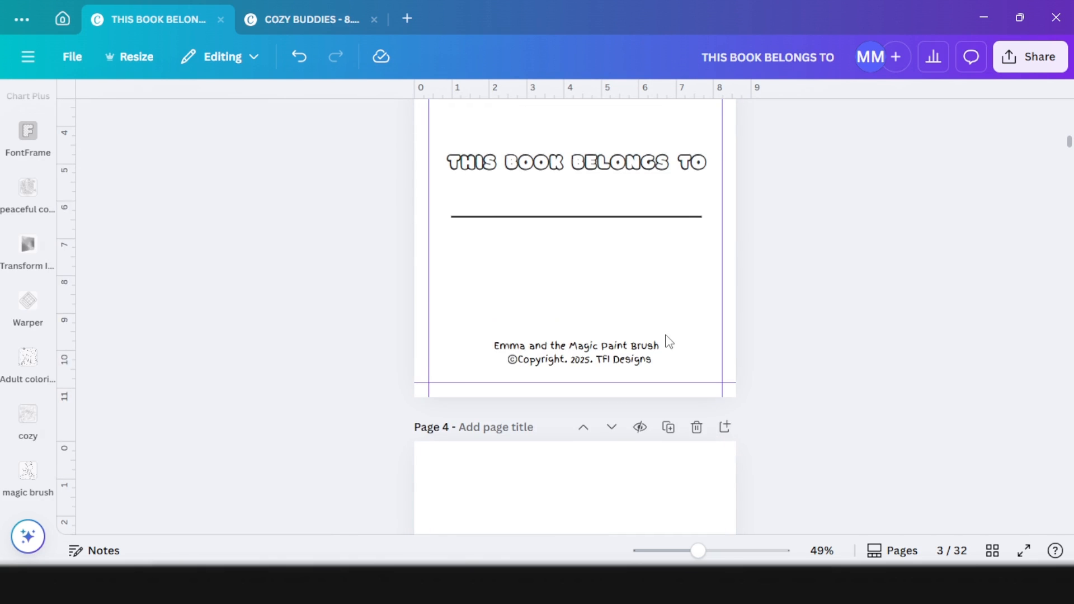
{"action": "scroll", "coordinate": [669, 341], "scroll_direction": "down", "scroll_amount": 5}
Insert the illustration of Emma discovering the glowing paintbrush from the magic brush folder on page 5, leaving page 4 blank
{"action": "scroll", "coordinate": [547, 407], "scroll_direction": "down", "scroll_amount": 5}
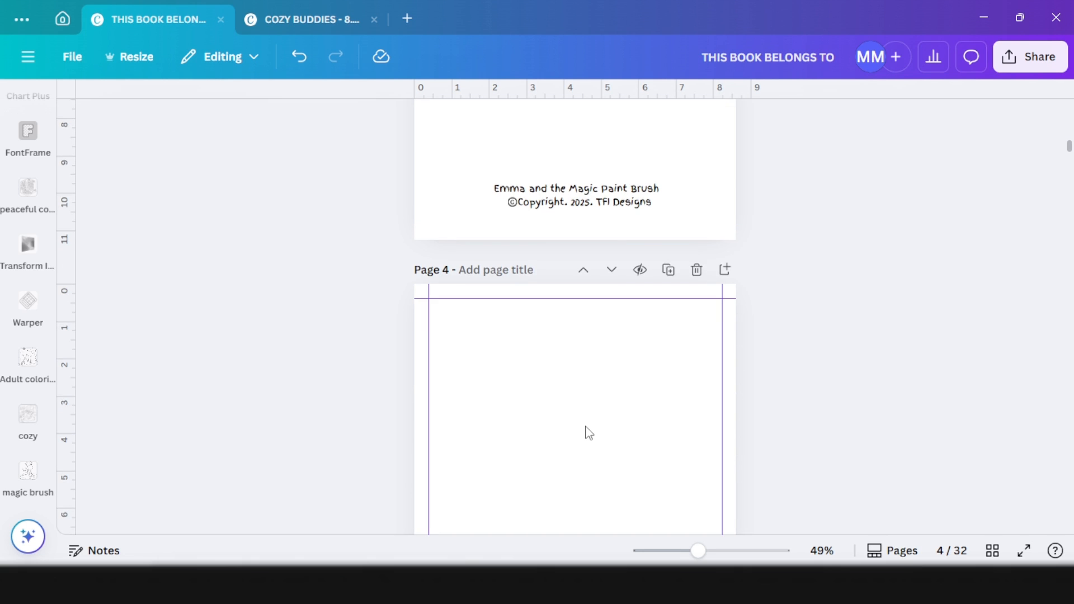
{"action": "scroll", "coordinate": [659, 232], "scroll_direction": "down", "scroll_amount": 15}
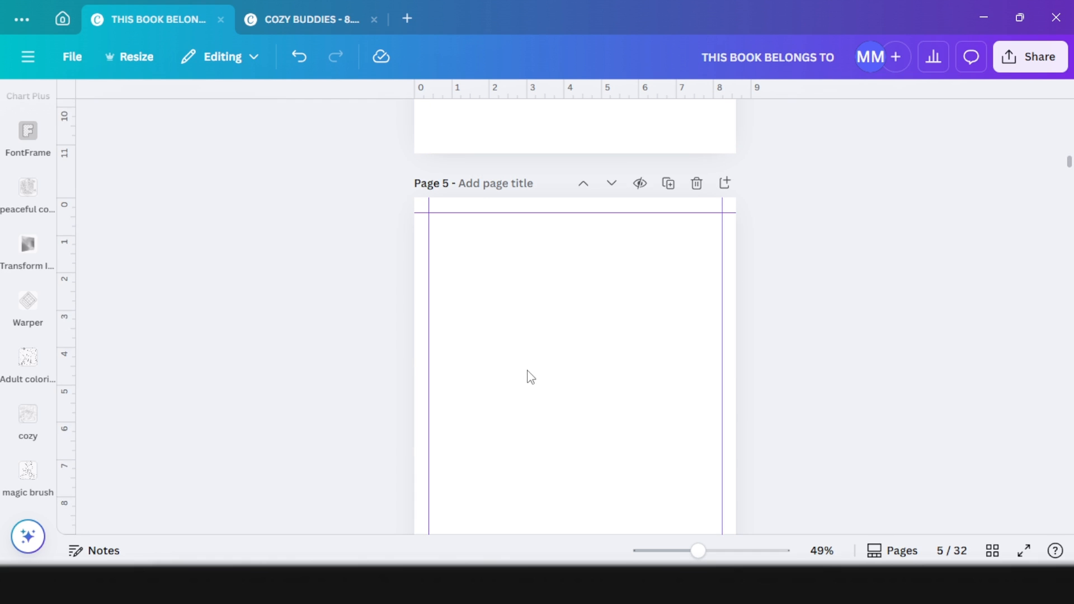
{"action": "left_click", "coordinate": [28, 473]}
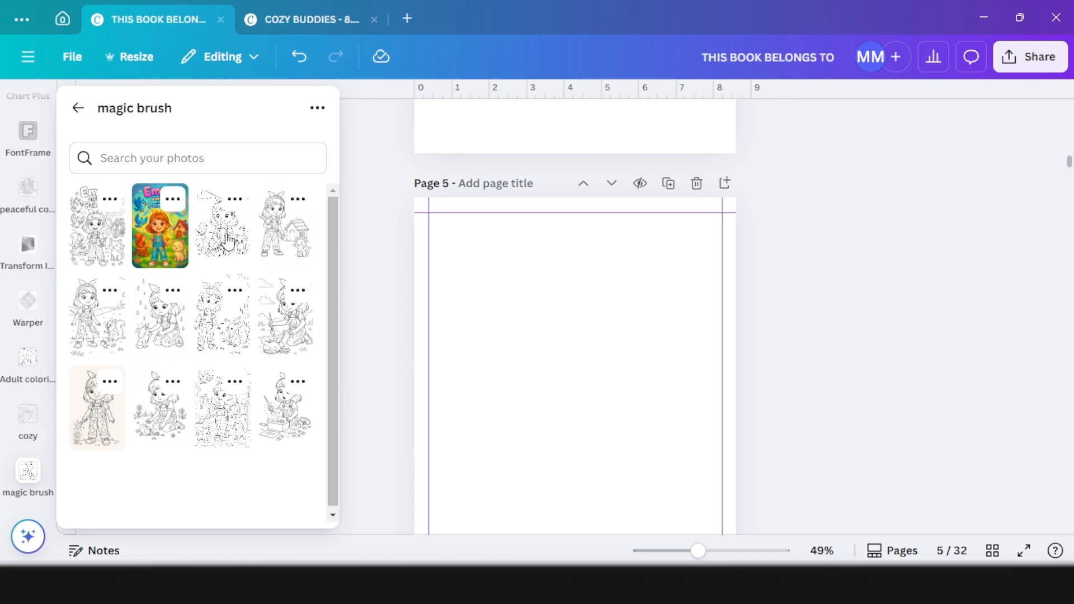
{"action": "left_click", "coordinate": [280, 428]}
{"action": "left_click", "coordinate": [576, 442]}
{"action": "scroll", "coordinate": [576, 441], "scroll_direction": "down", "scroll_amount": 2}
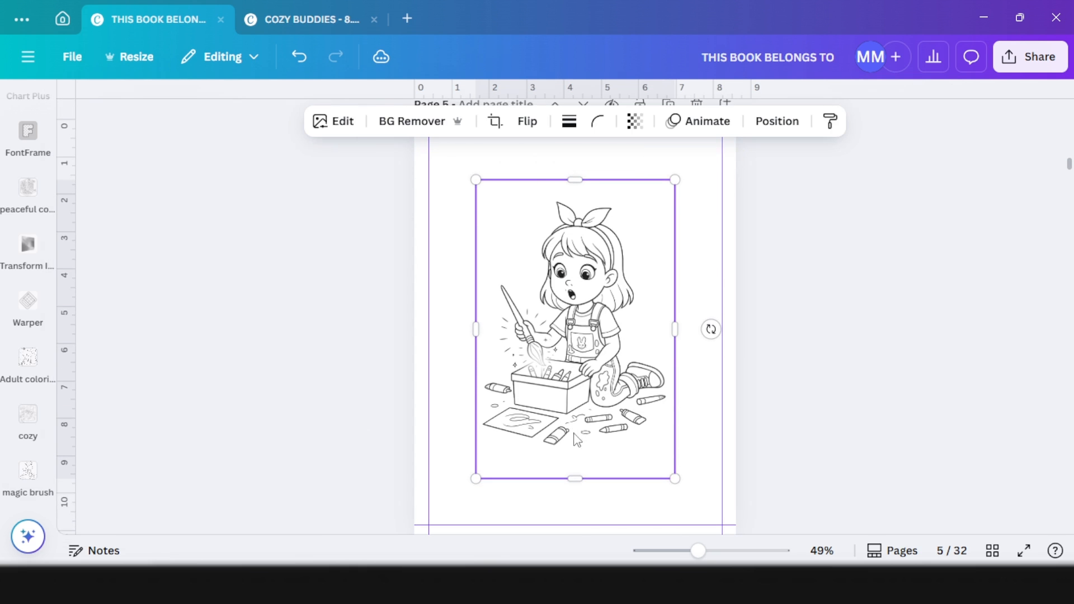
Crop the empty space above Emma in the page 5 illustration, move it lower, and enlarge it toward the margins
{"action": "left_click_drag", "start_coordinate": [592, 402], "coordinate": [585, 431]}
{"action": "left_click_drag", "start_coordinate": [554, 209], "coordinate": [565, 252]}
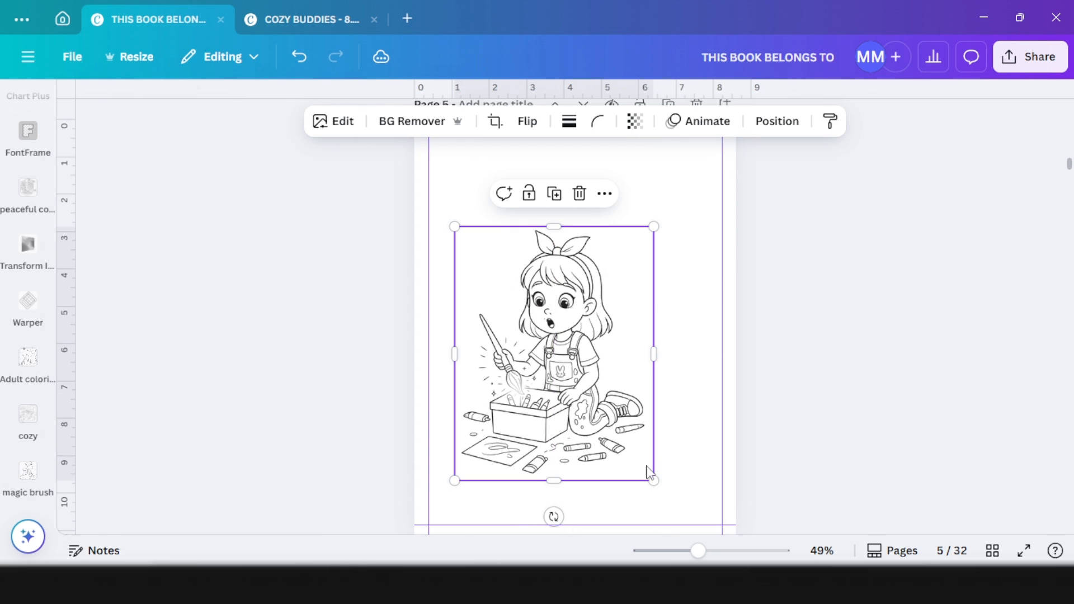
{"action": "left_click_drag", "start_coordinate": [653, 482], "coordinate": [695, 525]}
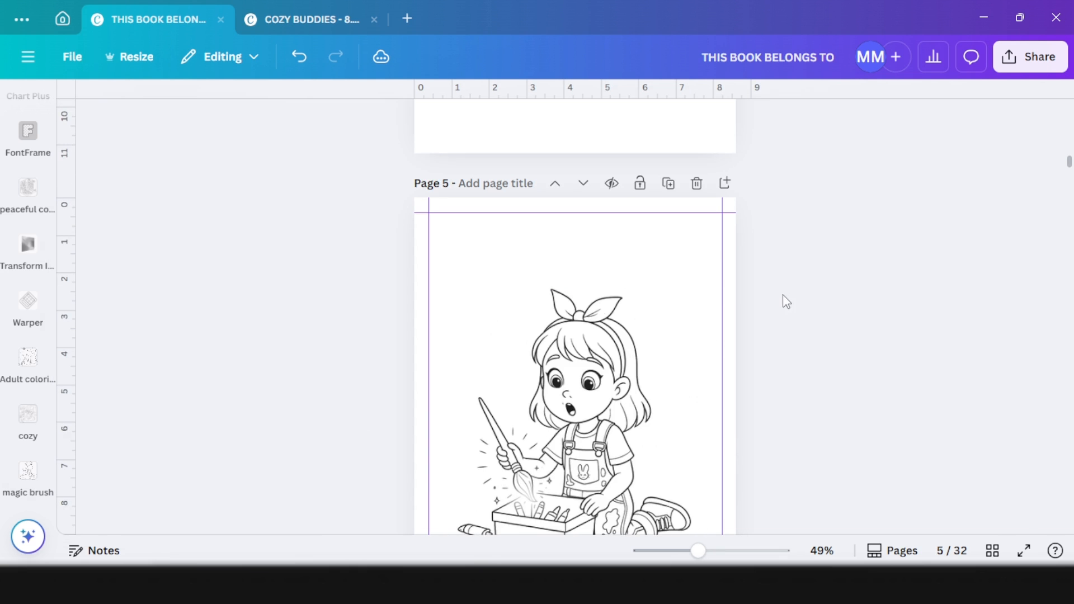
{"action": "scroll", "coordinate": [617, 323], "scroll_direction": "down", "scroll_amount": 2}
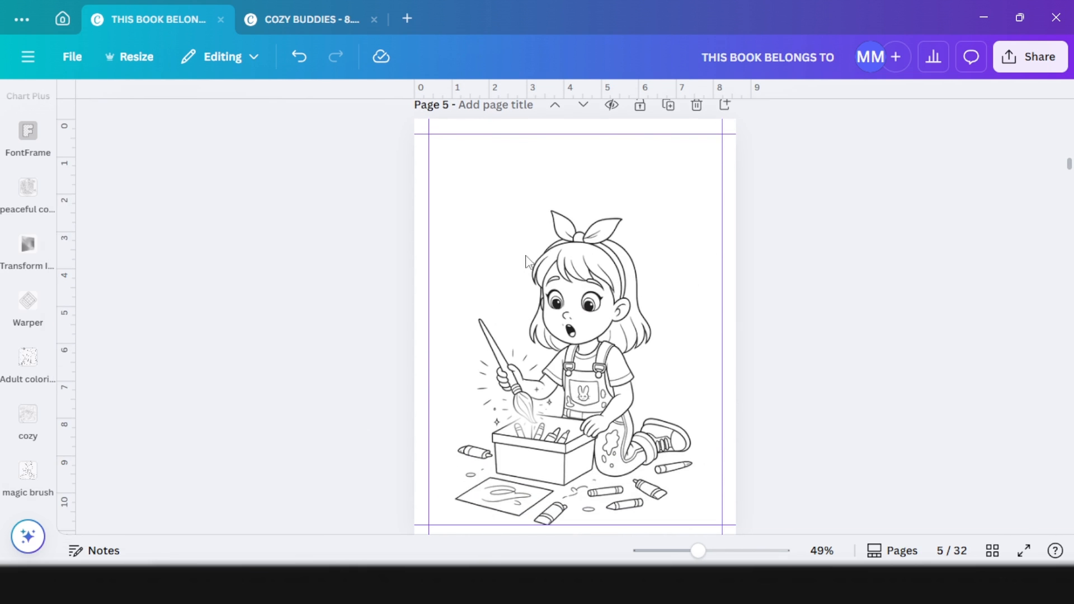
Center Emma's illustration between the page 5 margins and add a subheading text box in the empty space above her
{"action": "left_click_drag", "start_coordinate": [604, 322], "coordinate": [628, 304]}
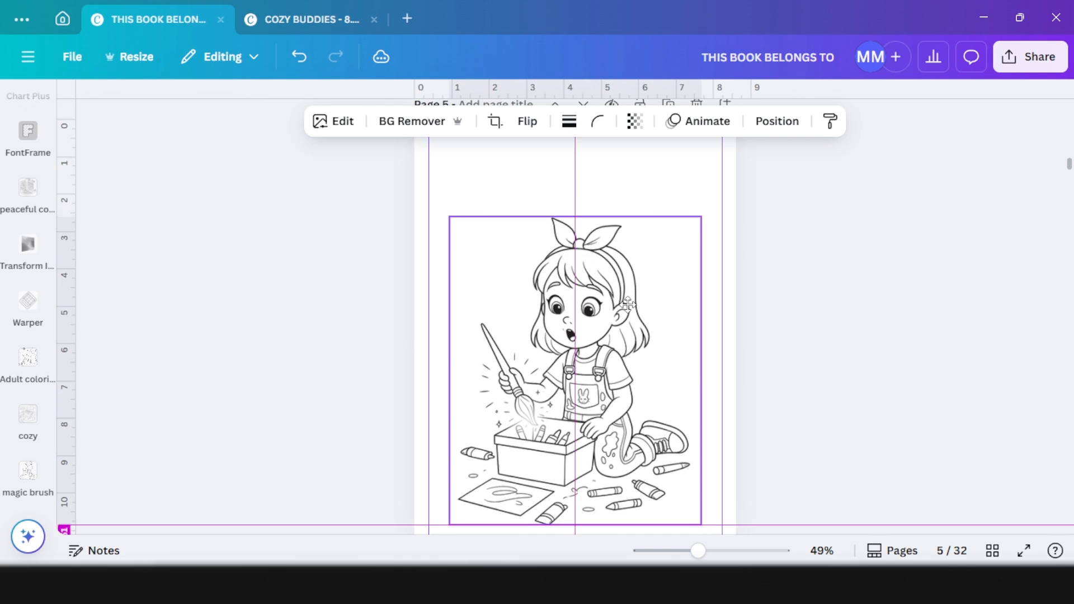
{"action": "left_click", "coordinate": [134, 246]}
{"action": "scroll", "coordinate": [79, 252], "scroll_direction": "up", "scroll_amount": 2}
{"action": "scroll", "coordinate": [29, 229], "scroll_direction": "up", "scroll_amount": 8}
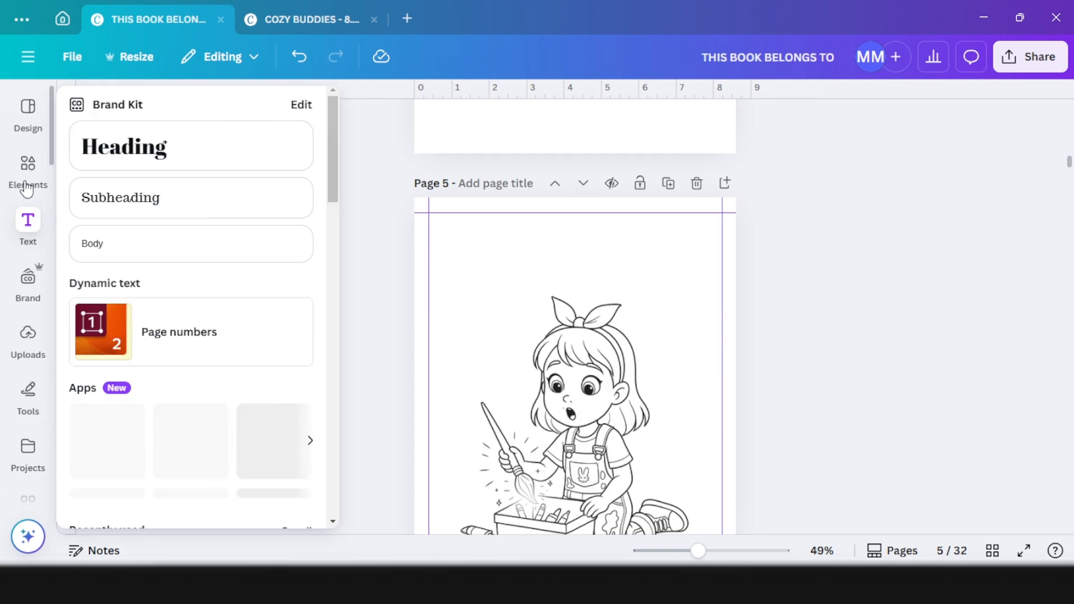
{"action": "left_click", "coordinate": [30, 232]}
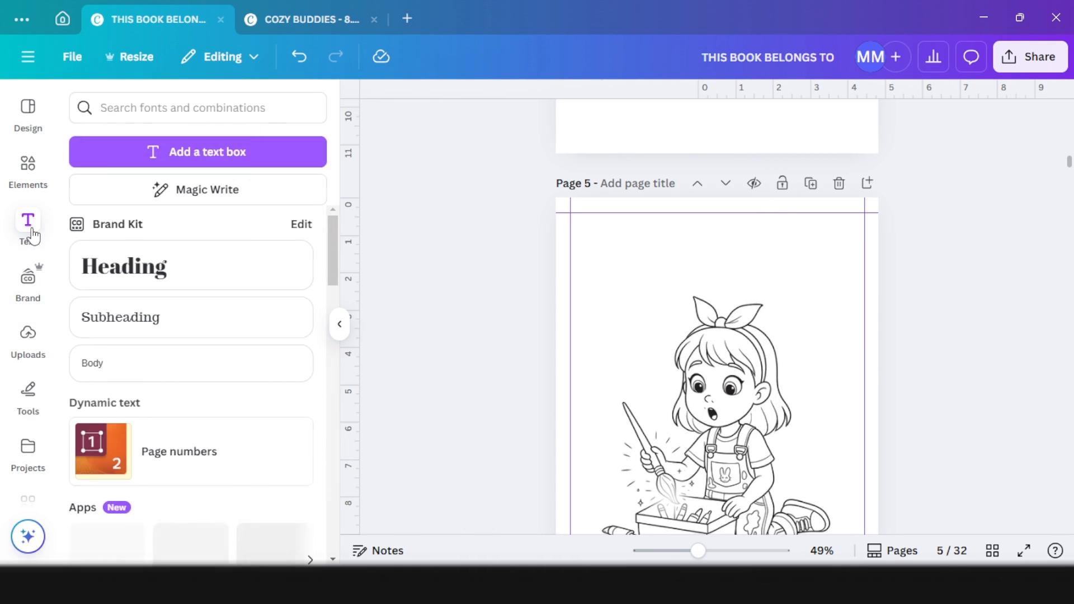
{"action": "left_click", "coordinate": [160, 318]}
{"action": "left_click_drag", "start_coordinate": [731, 408], "coordinate": [675, 294]}
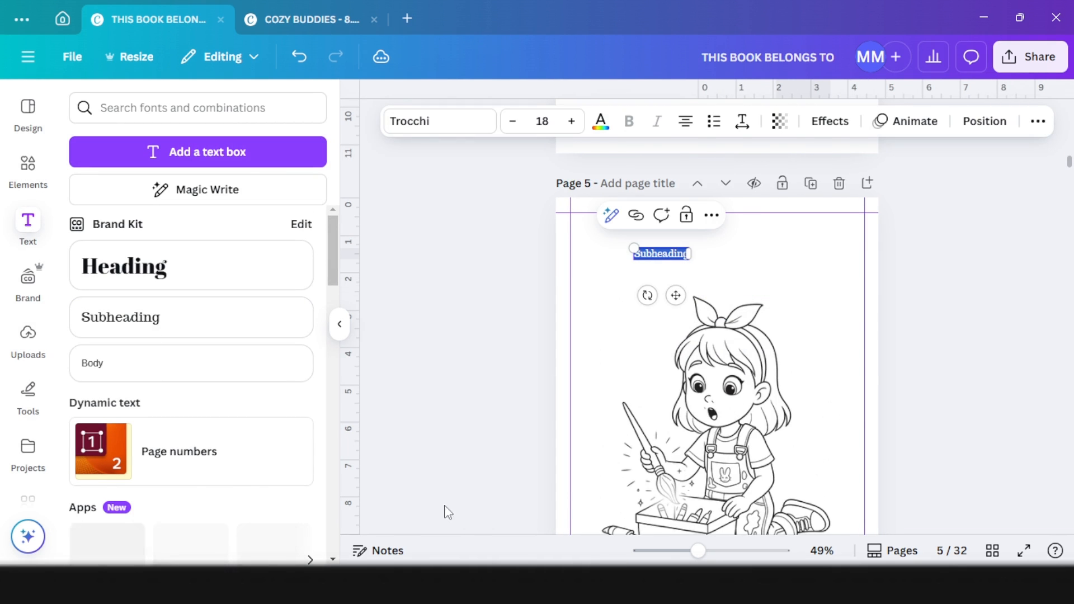
Switch to the ChatGPT Kids Story Ideas conversation and copy the expanded story text for page 1, starting "One sunny afternoon"
{"action": "left_click", "coordinate": [328, 536]}
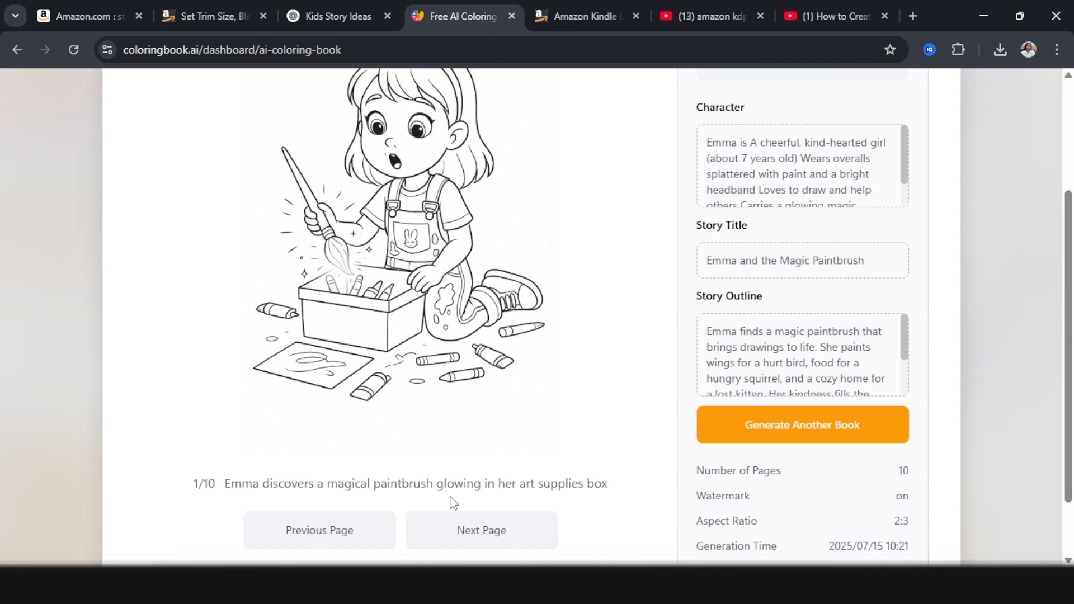
{"action": "left_click", "coordinate": [354, 16]}
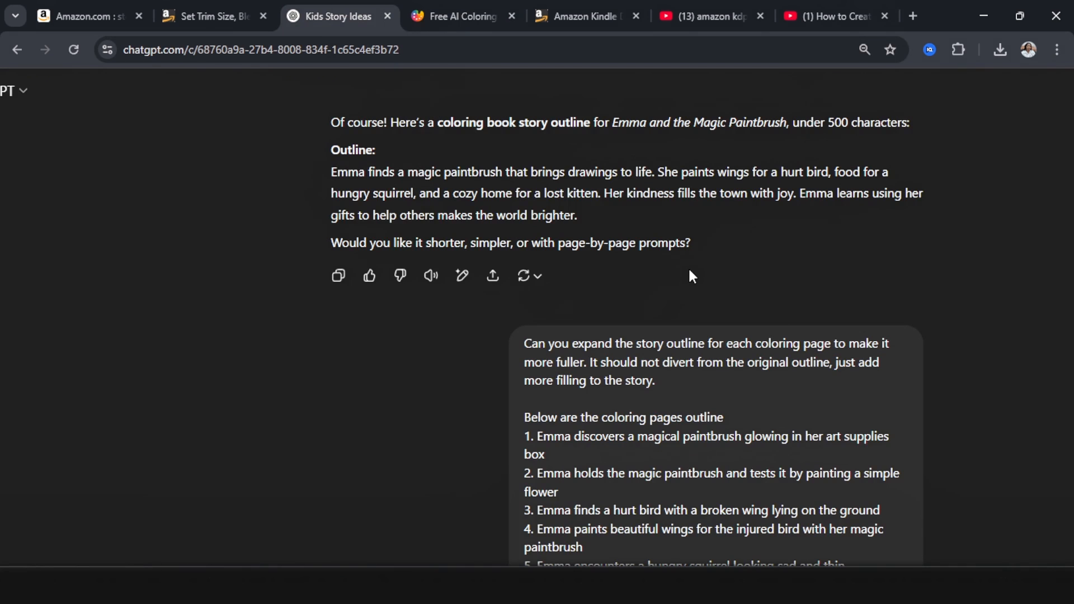
{"action": "scroll", "coordinate": [703, 297], "scroll_direction": "down", "scroll_amount": 3}
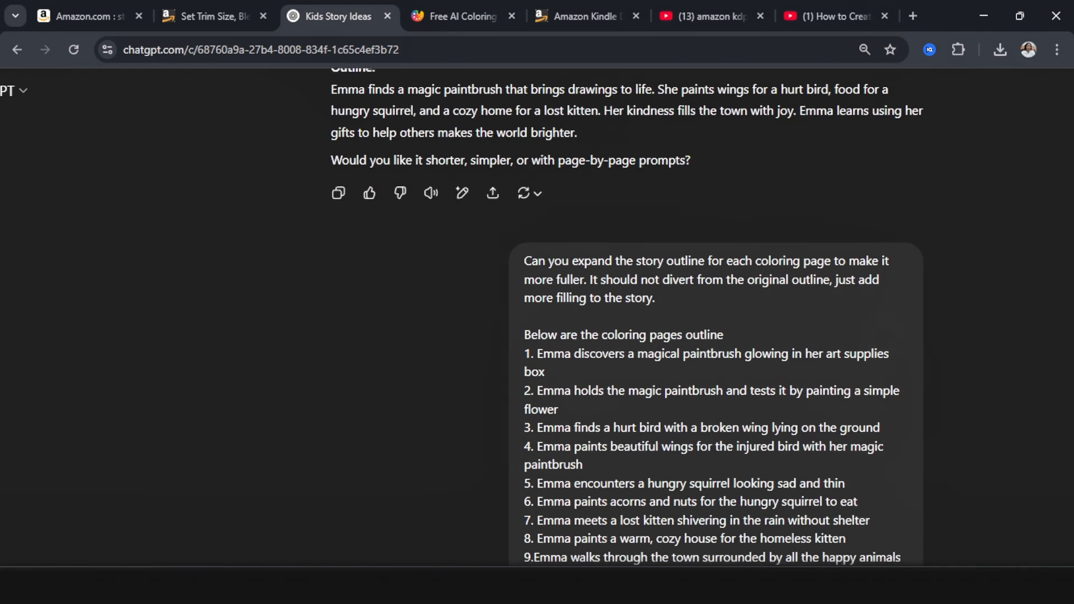
{"action": "scroll", "coordinate": [536, 316], "scroll_direction": "down", "scroll_amount": 1}
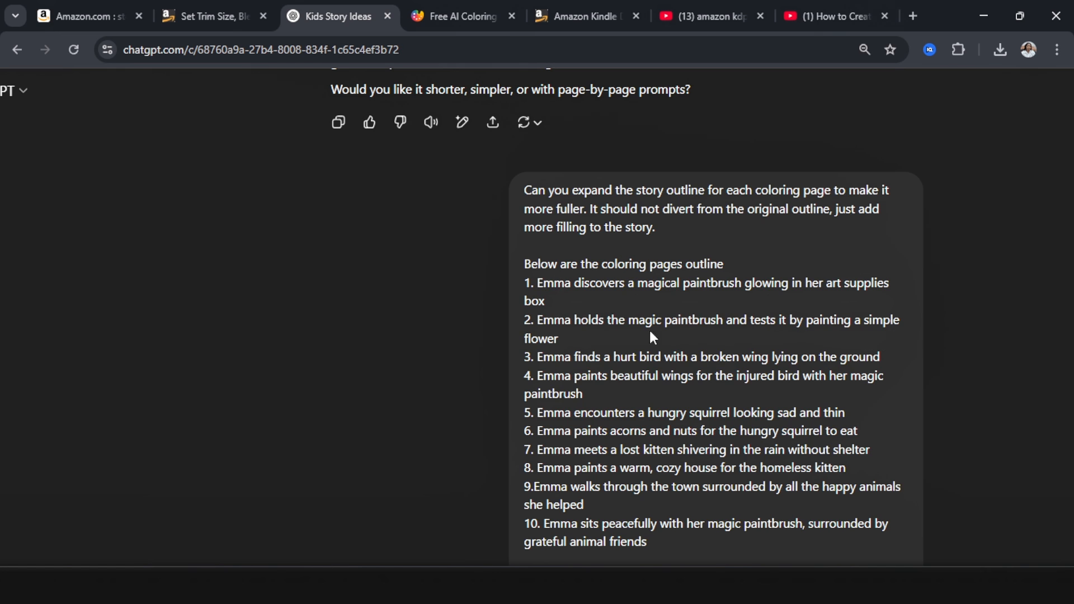
{"action": "scroll", "coordinate": [531, 338], "scroll_direction": "down", "scroll_amount": 2}
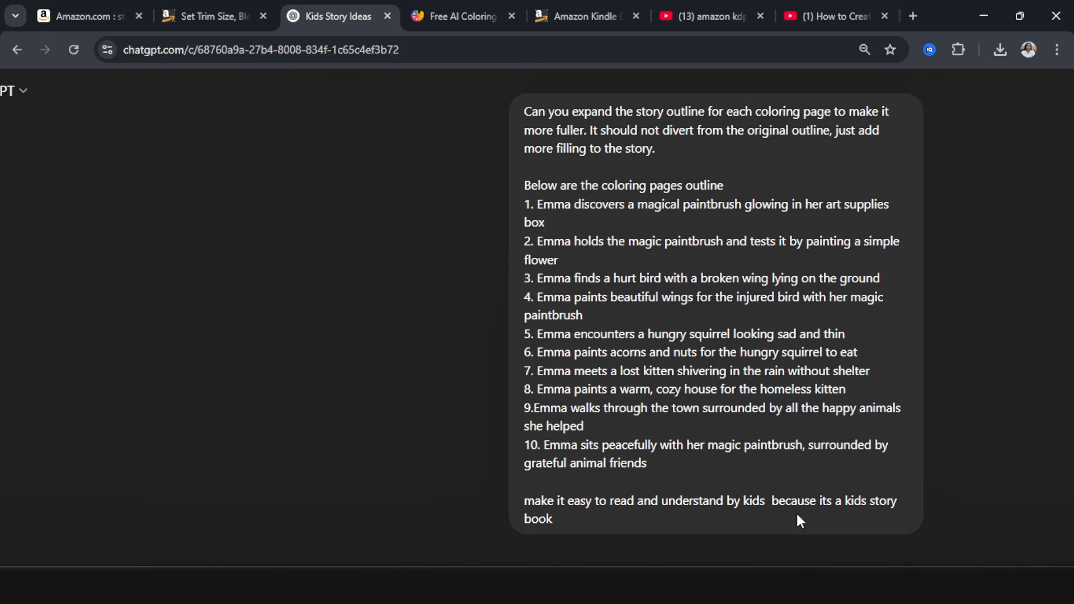
{"action": "scroll", "coordinate": [501, 299], "scroll_direction": "down", "scroll_amount": 5}
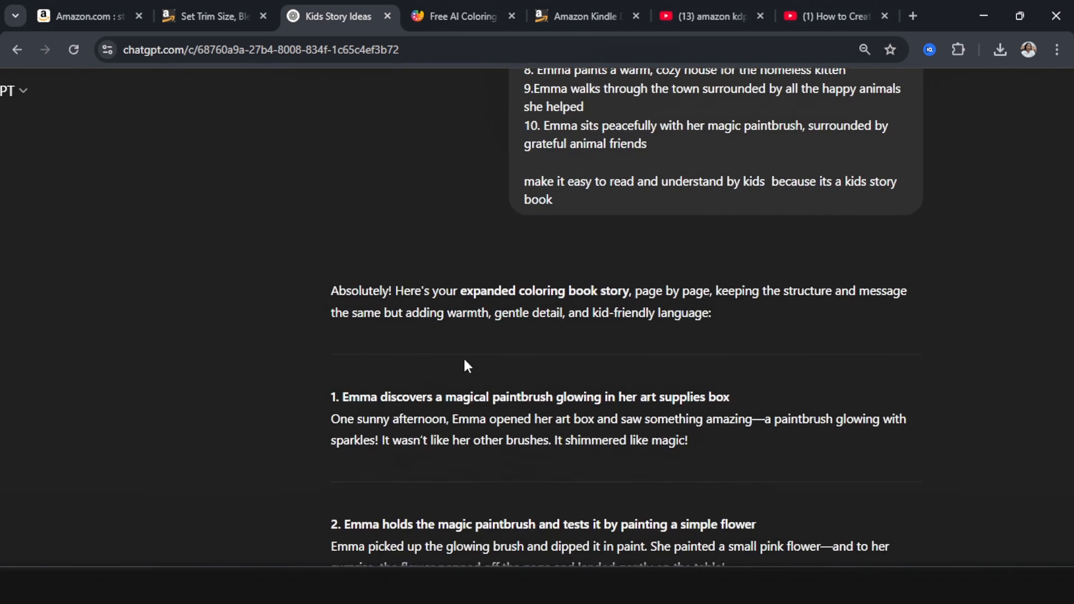
{"action": "scroll", "coordinate": [338, 397], "scroll_direction": "down", "scroll_amount": 1}
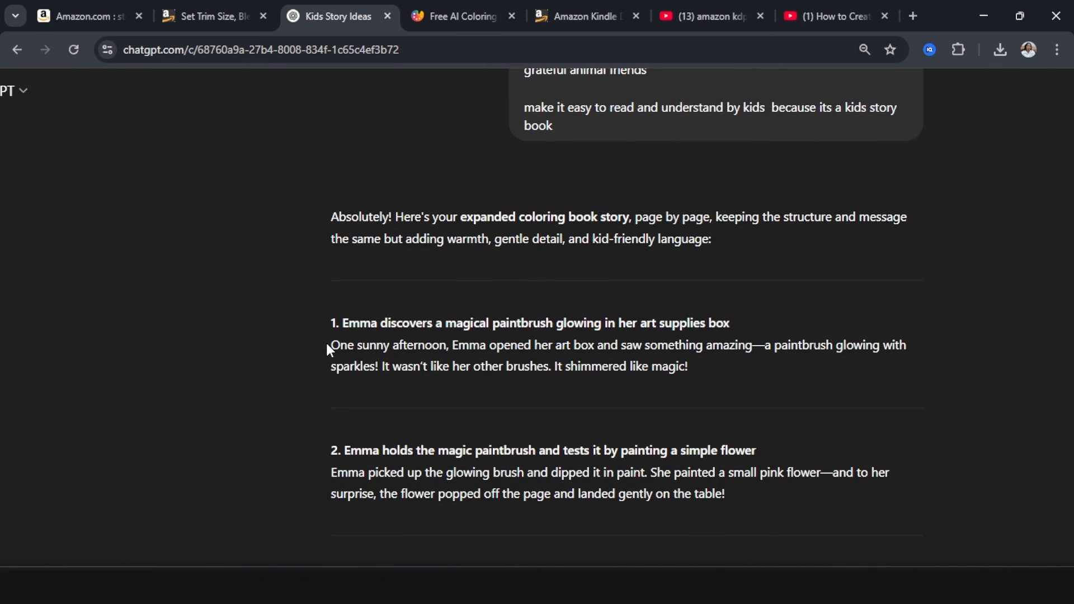
{"action": "left_click_drag", "start_coordinate": [330, 344], "coordinate": [688, 369]}
{"action": "key", "text": "ctrl+c"}
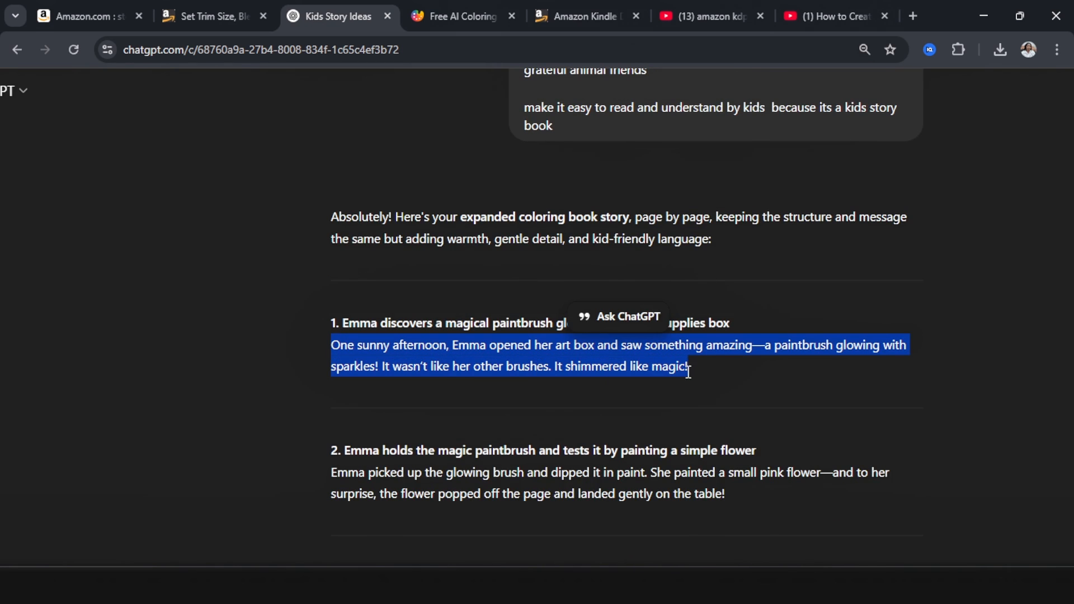
Back in Canva, replace the page 5 subheading with the copied story text and widen its box nearly to the margins
{"action": "left_click", "coordinate": [358, 584]}
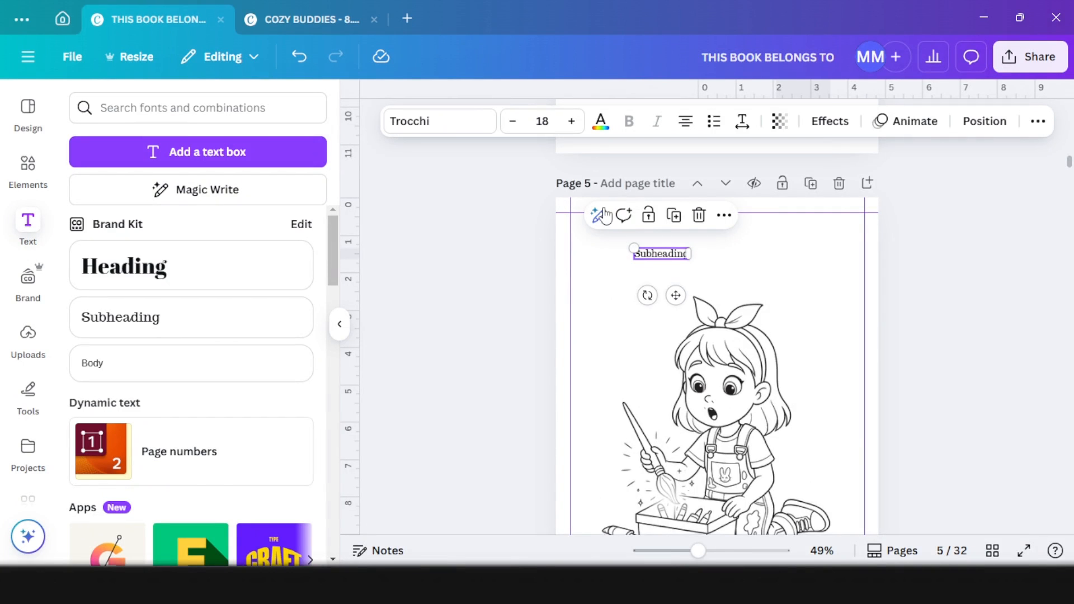
{"action": "double_click", "coordinate": [669, 254]}
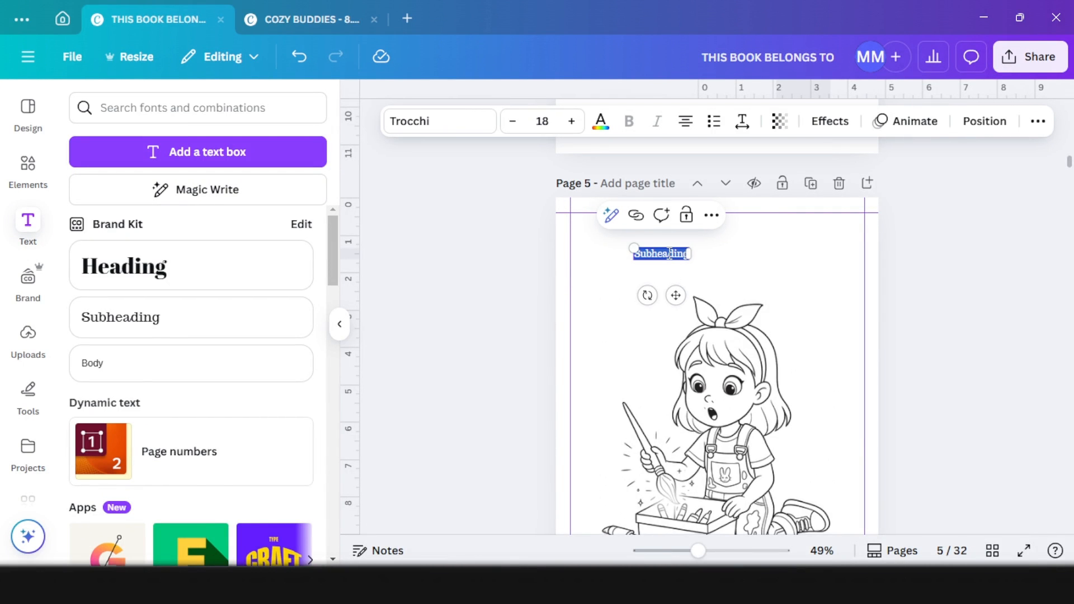
{"action": "key", "text": "ctrl+v"}
{"action": "left_click_drag", "start_coordinate": [799, 260], "coordinate": [854, 278]}
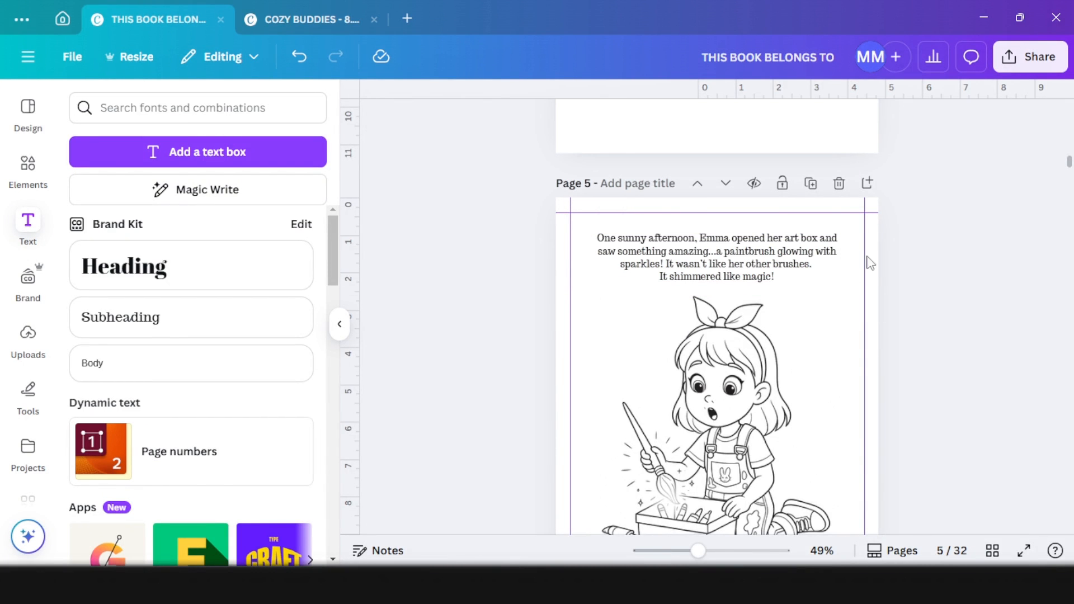
Set the font of the page 5 story text to Finger Paint
{"action": "left_click", "coordinate": [763, 249]}
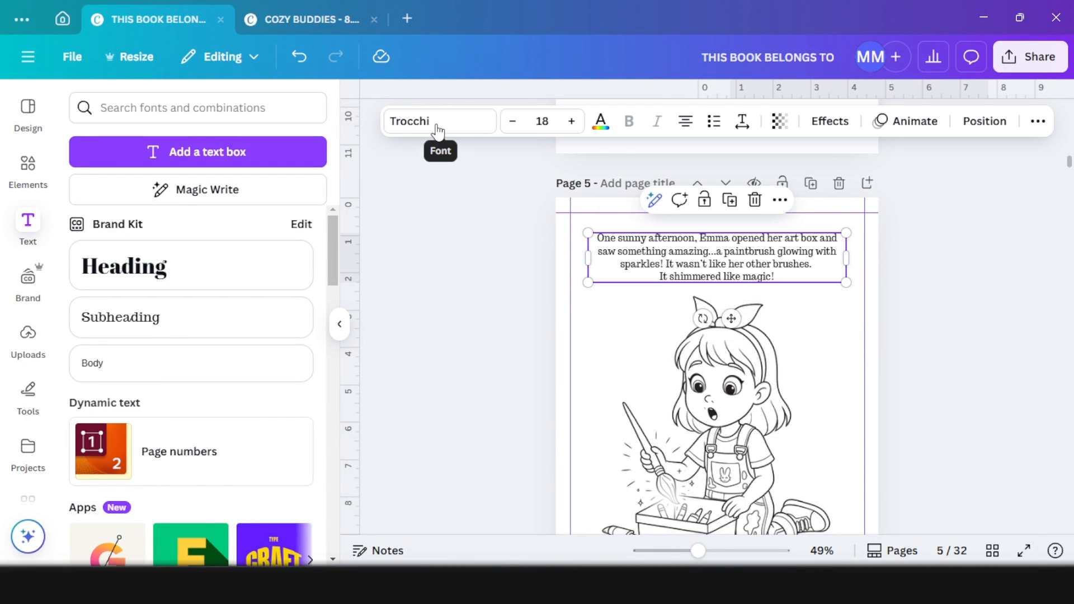
{"action": "left_click", "coordinate": [459, 121]}
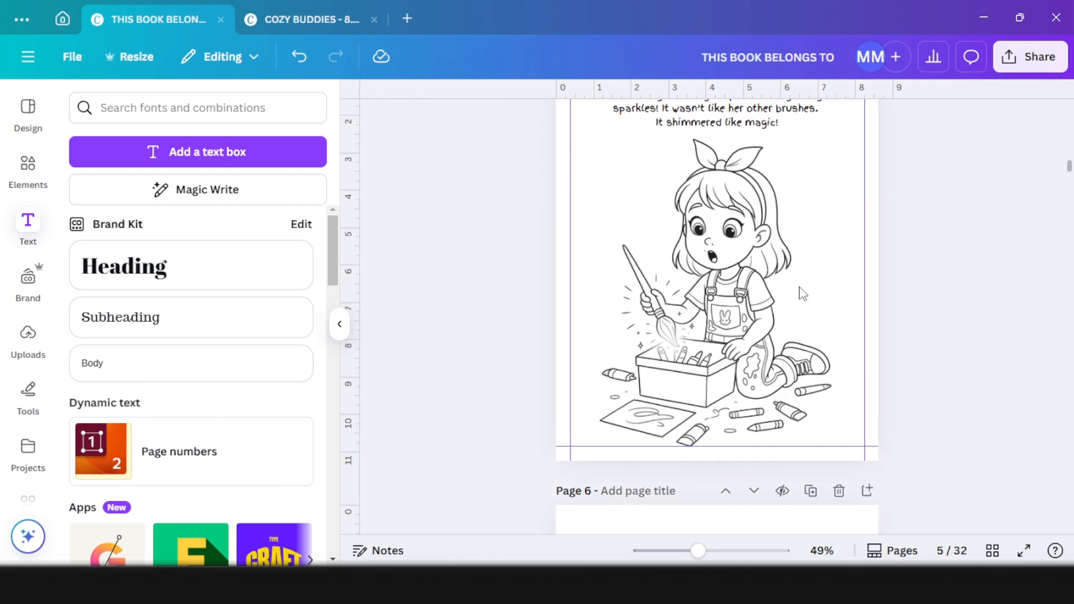
{"action": "scroll", "coordinate": [804, 291], "scroll_direction": "up", "scroll_amount": 2}
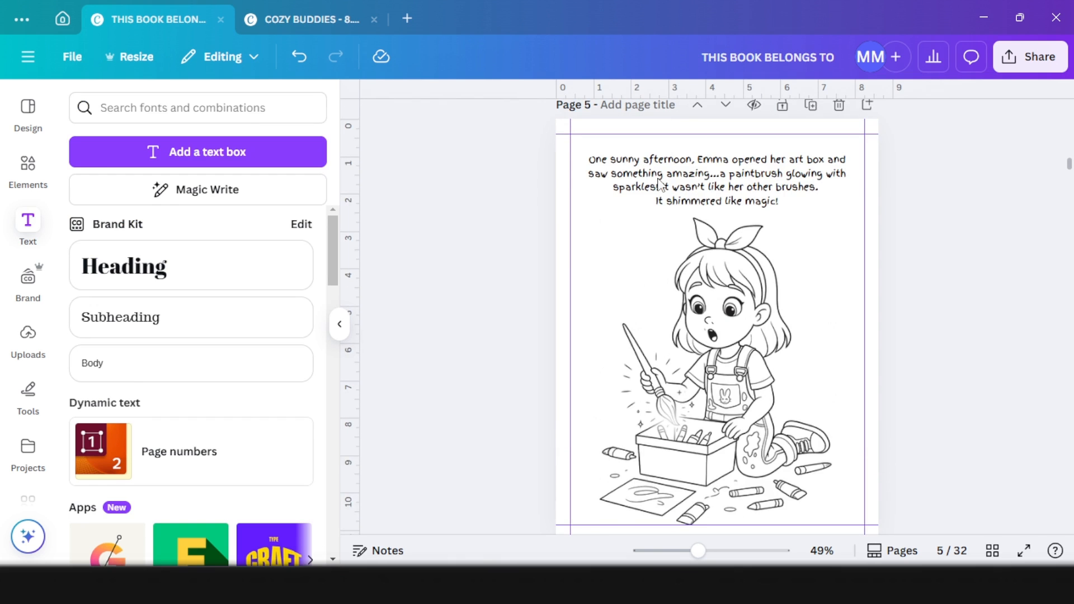
{"action": "left_click", "coordinate": [710, 189]}
{"action": "scroll", "coordinate": [735, 222], "scroll_direction": "down", "scroll_amount": 6}
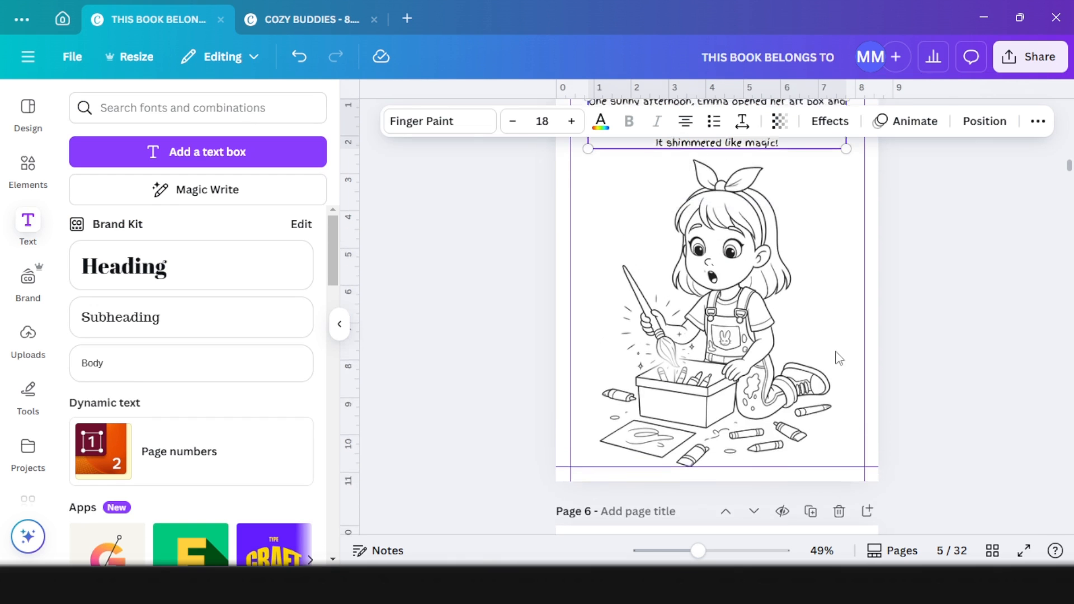
{"action": "scroll", "coordinate": [675, 355], "scroll_direction": "up", "scroll_amount": 3}
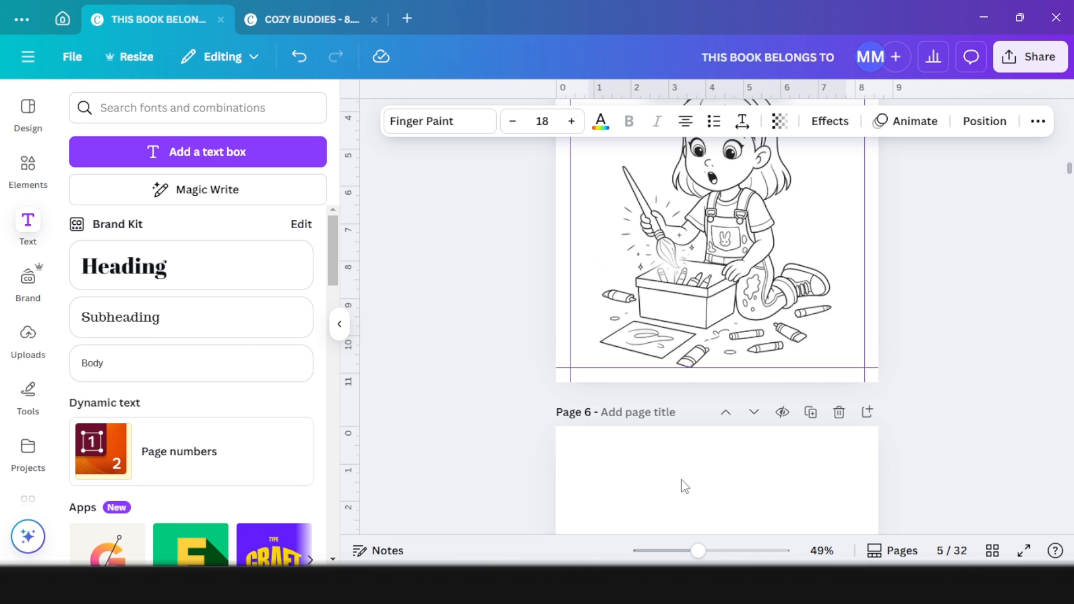
Insert the magic brush folder's illustration of Emma standing beside a flower on page 7 and lower it, leaving page 6 blank
{"action": "scroll", "coordinate": [719, 434], "scroll_direction": "down", "scroll_amount": 10}
{"action": "scroll", "coordinate": [32, 393], "scroll_direction": "down", "scroll_amount": 8}
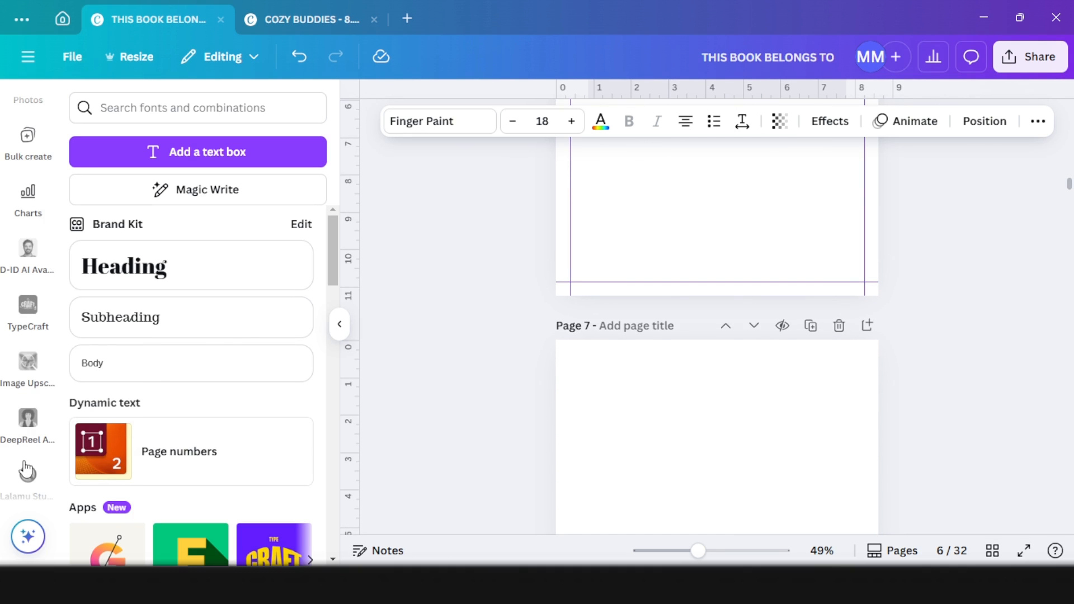
{"action": "scroll", "coordinate": [24, 467], "scroll_direction": "down", "scroll_amount": 5}
{"action": "left_click", "coordinate": [27, 471]}
{"action": "scroll", "coordinate": [671, 336], "scroll_direction": "down", "scroll_amount": 2}
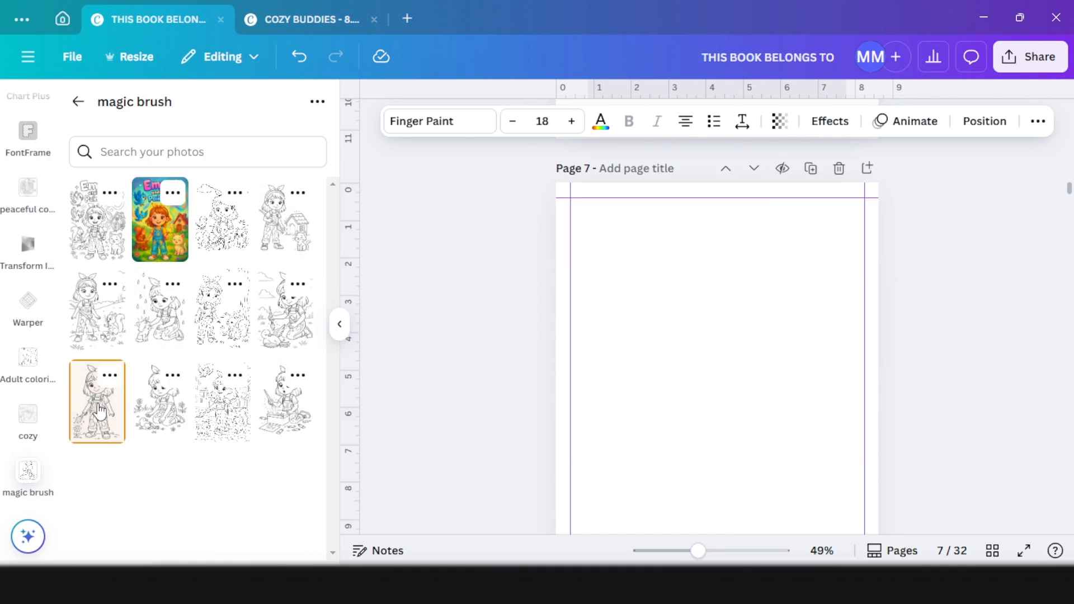
{"action": "left_click", "coordinate": [97, 405]}
{"action": "scroll", "coordinate": [649, 317], "scroll_direction": "down", "scroll_amount": 1}
{"action": "left_click_drag", "start_coordinate": [729, 365], "coordinate": [729, 412]}
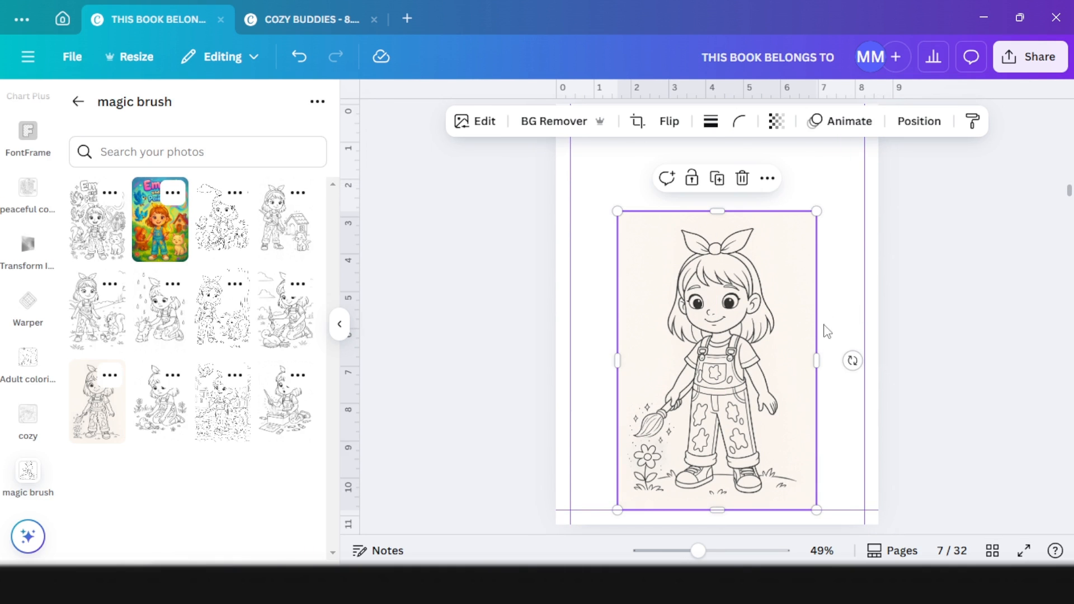
Crop the empty space above Emma in the page 7 illustration, enlarge it, and shift it slightly sideways
{"action": "left_click_drag", "start_coordinate": [716, 211], "coordinate": [721, 218]}
{"action": "scroll", "coordinate": [728, 230], "scroll_direction": "up", "scroll_amount": 1}
{"action": "scroll", "coordinate": [827, 265], "scroll_direction": "down", "scroll_amount": 1}
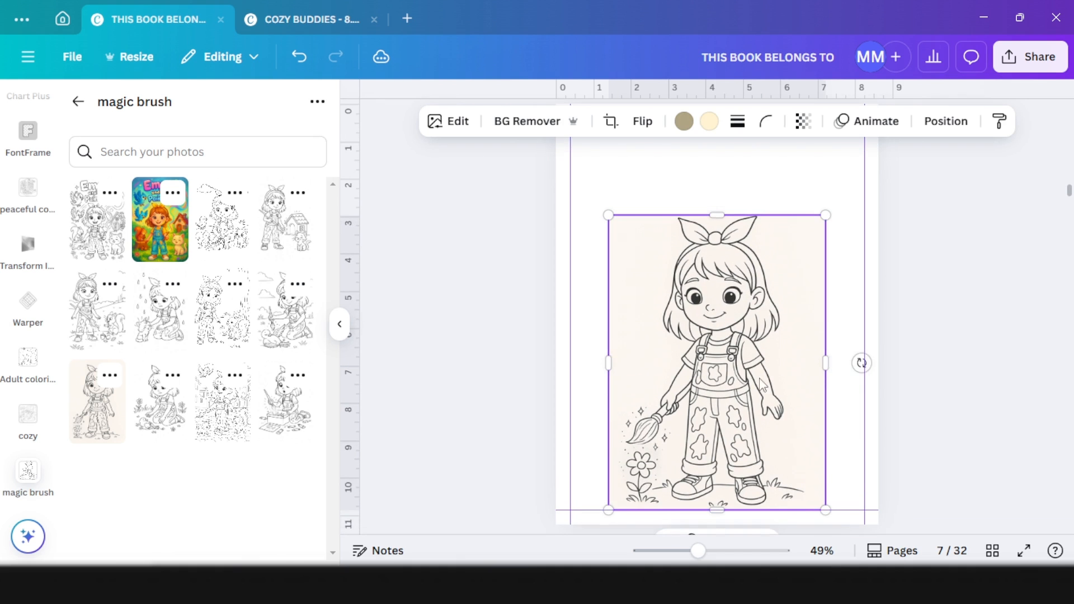
{"action": "left_click_drag", "start_coordinate": [759, 377], "coordinate": [766, 377]}
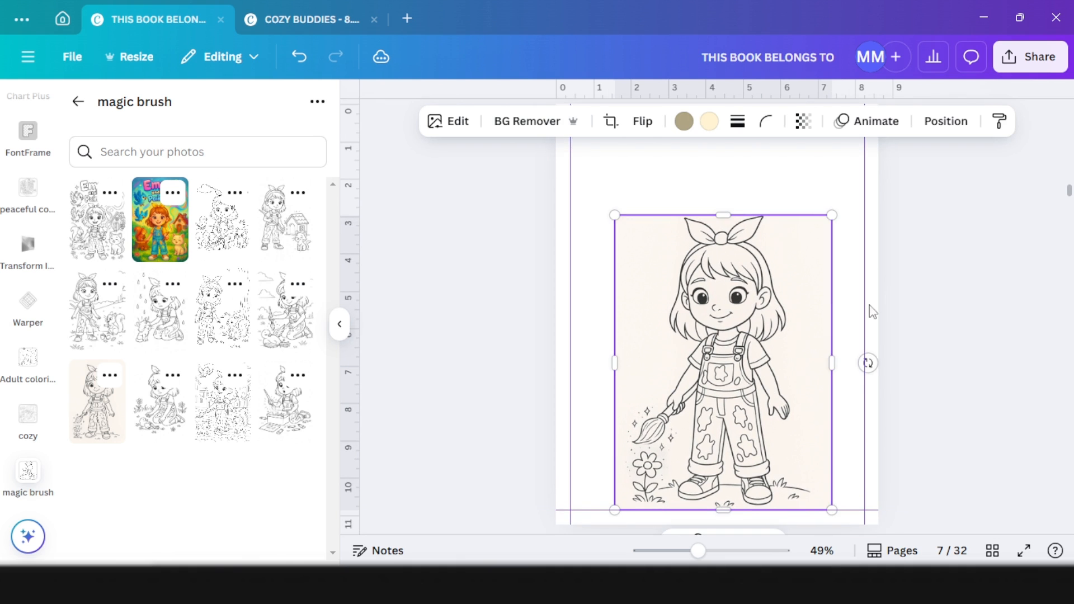
Try to turn the page 7 illustration's beige background white by replacing its cream image color with white
{"action": "left_click", "coordinate": [918, 265]}
{"action": "left_click", "coordinate": [801, 299]}
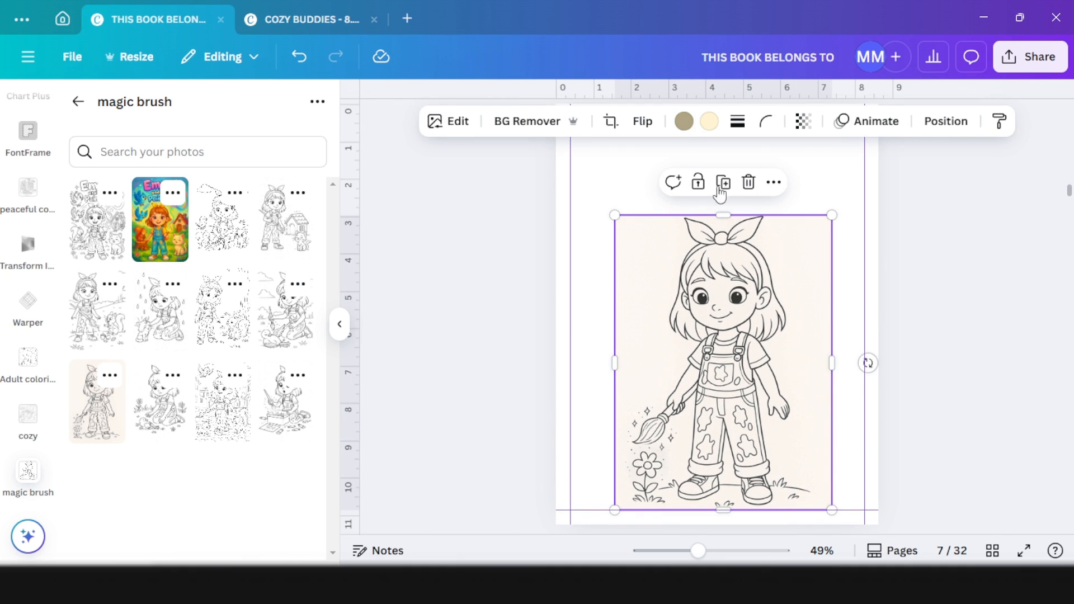
{"action": "left_click", "coordinate": [710, 124]}
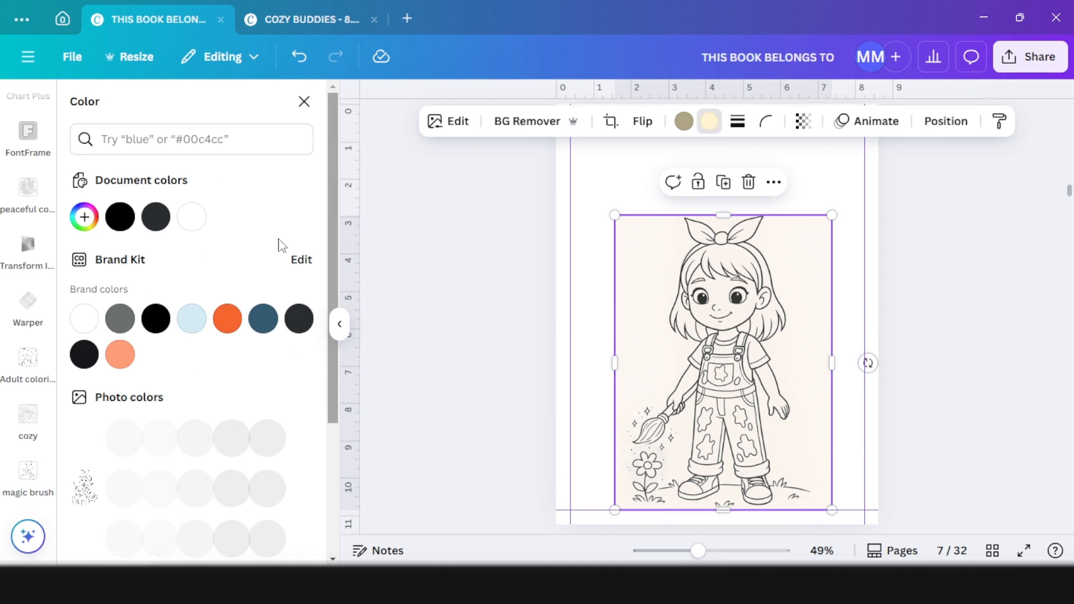
{"action": "left_click", "coordinate": [196, 220]}
{"action": "left_click", "coordinate": [529, 207]}
{"action": "scroll", "coordinate": [529, 206], "scroll_direction": "down", "scroll_amount": 1}
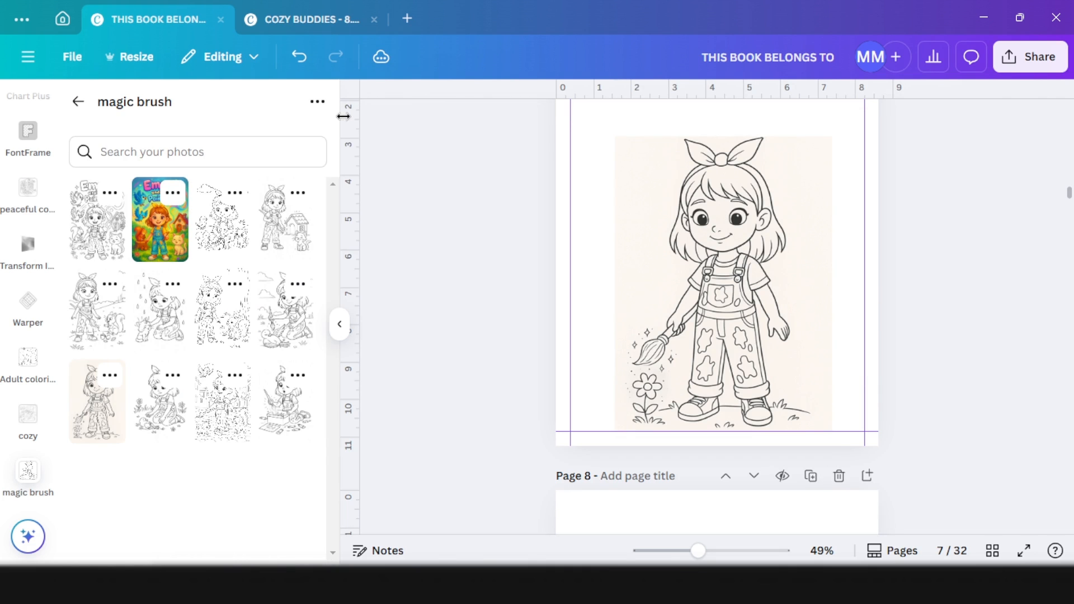
Apply the Classic filter from the Mono group to the page 7 illustration
{"action": "left_click", "coordinate": [694, 200]}
{"action": "left_click", "coordinate": [456, 121]}
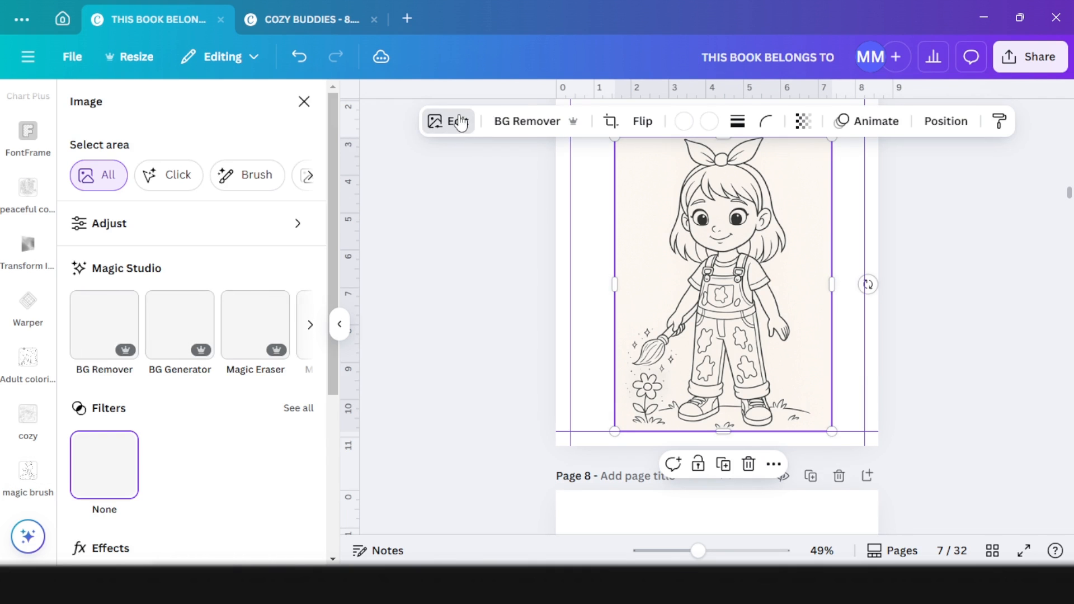
{"action": "scroll", "coordinate": [142, 171], "scroll_direction": "down", "scroll_amount": 1}
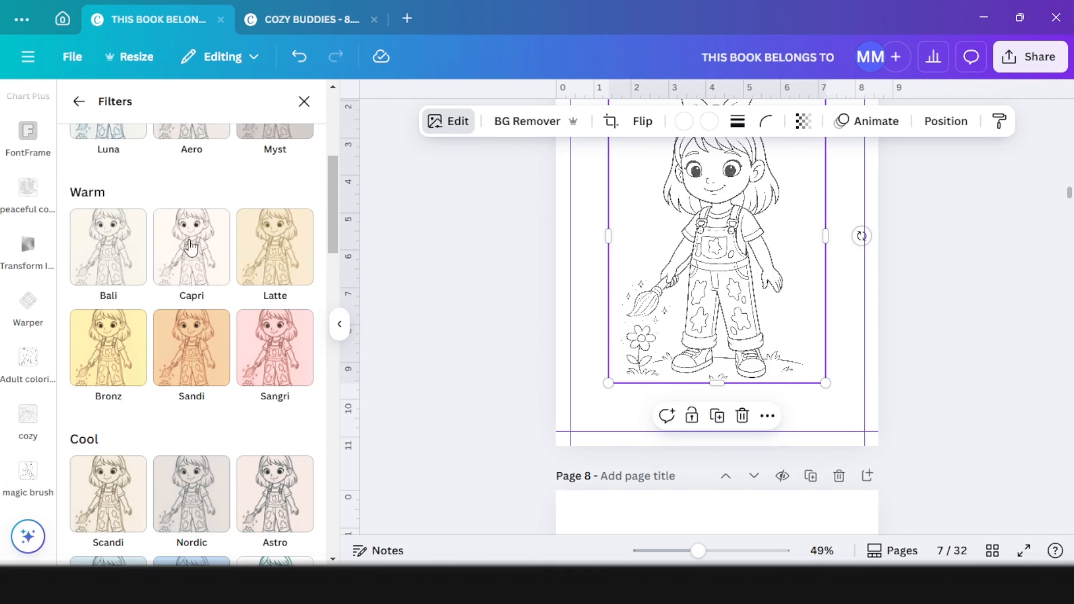
{"action": "scroll", "coordinate": [246, 308], "scroll_direction": "down", "scroll_amount": 7}
{"action": "scroll", "coordinate": [252, 385], "scroll_direction": "down", "scroll_amount": 10}
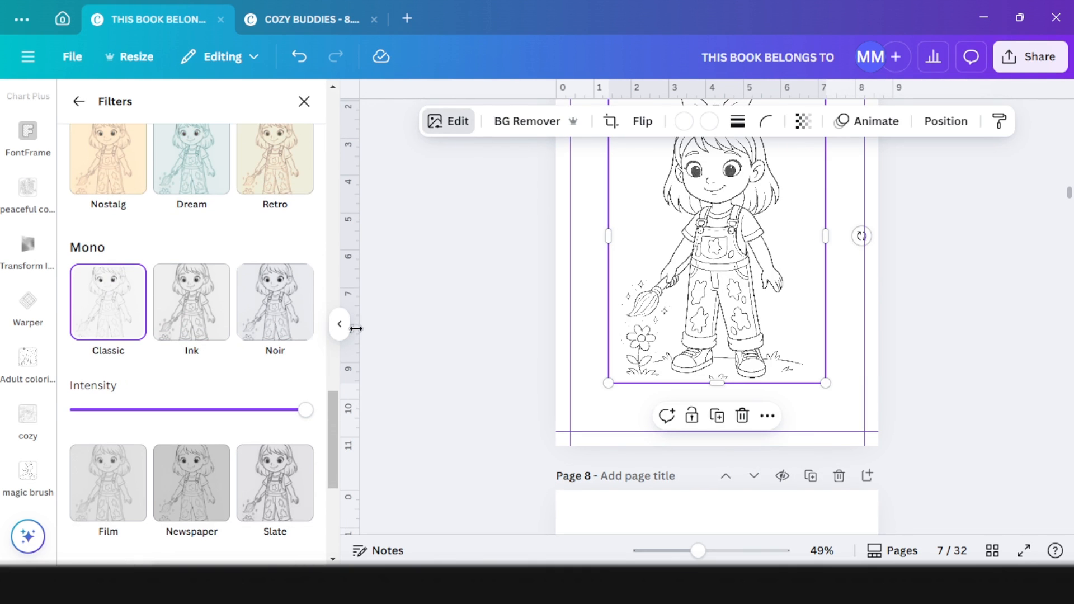
{"action": "left_click", "coordinate": [505, 313]}
Adjust the page 7 illustration's whites and blacks to 100 each
{"action": "left_click", "coordinate": [687, 357]}
{"action": "scroll", "coordinate": [695, 326], "scroll_direction": "up", "scroll_amount": 2}
{"action": "scroll", "coordinate": [695, 326], "scroll_direction": "up", "scroll_amount": 2}
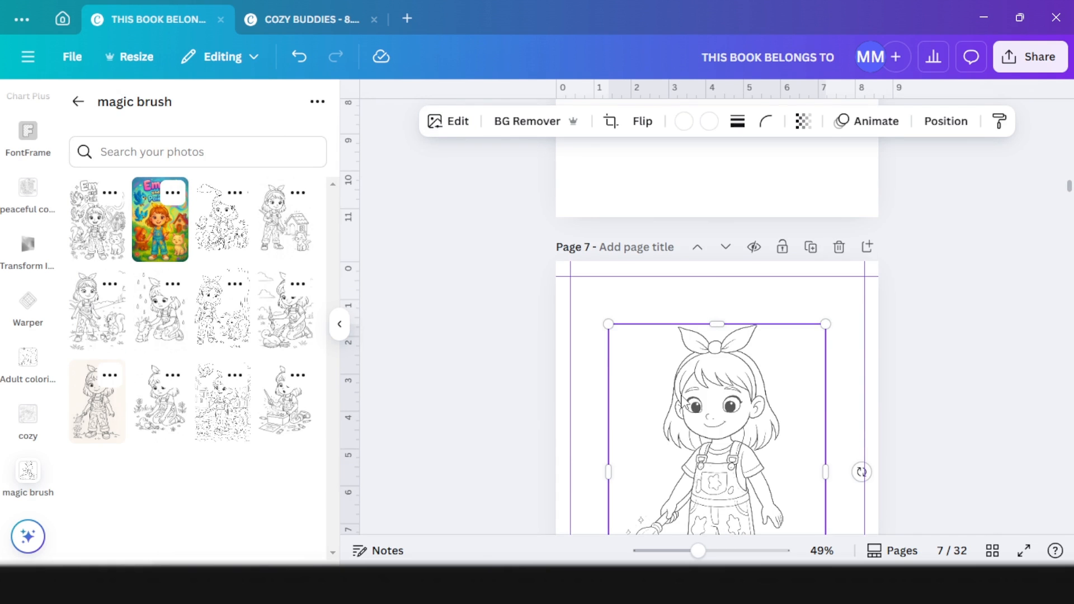
{"action": "left_click", "coordinate": [450, 121]}
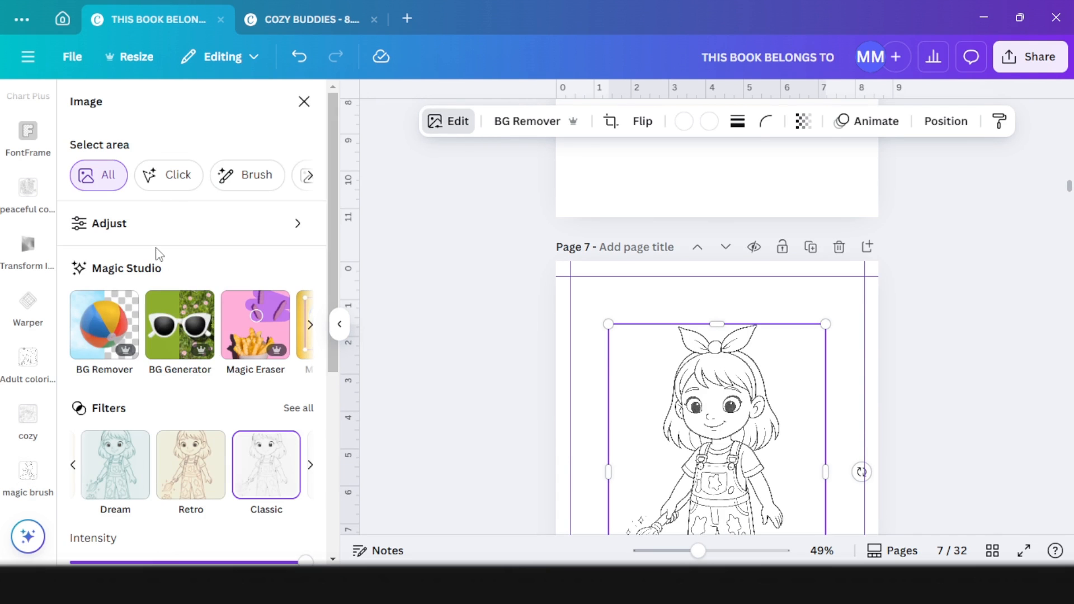
{"action": "left_click", "coordinate": [167, 221]}
{"action": "left_click_drag", "start_coordinate": [169, 420], "coordinate": [261, 420]}
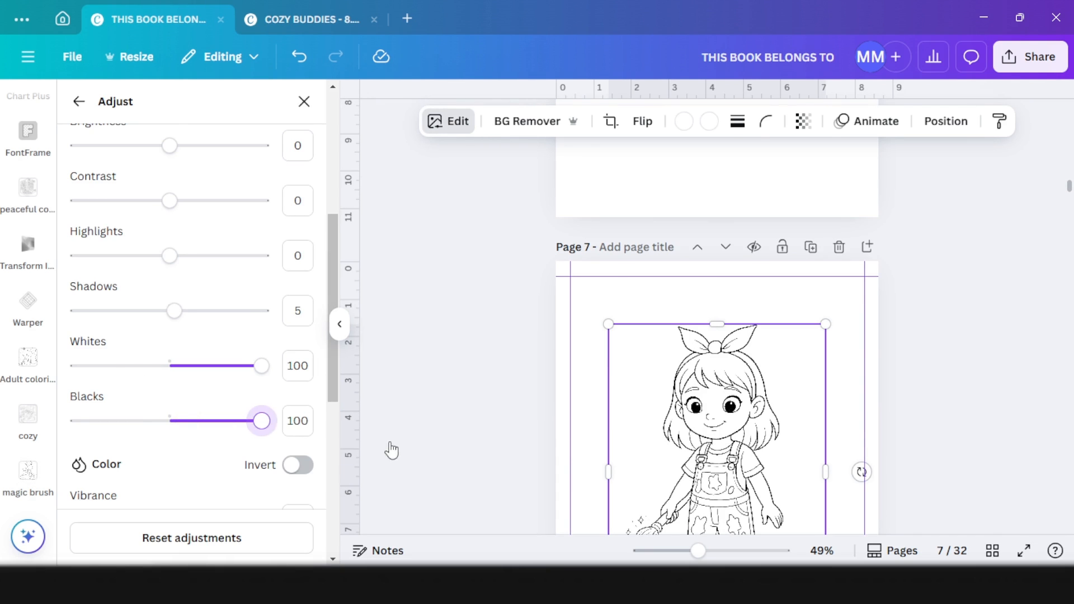
Set the page 7 illustration's sharpness to 45 and clarity to 24
{"action": "scroll", "coordinate": [313, 313], "scroll_direction": "down", "scroll_amount": 2}
{"action": "scroll", "coordinate": [439, 329], "scroll_direction": "down", "scroll_amount": 3}
{"action": "scroll", "coordinate": [224, 324], "scroll_direction": "down", "scroll_amount": 5}
{"action": "left_click_drag", "start_coordinate": [173, 371], "coordinate": [211, 379]}
{"action": "left_click_drag", "start_coordinate": [173, 427], "coordinate": [197, 430]}
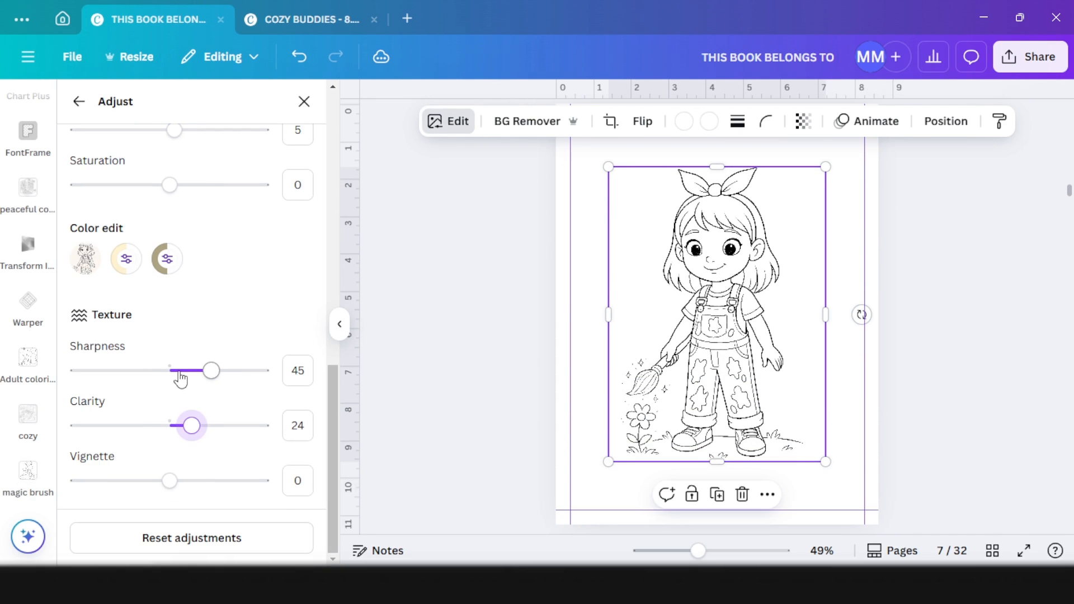
Lower the page 7 illustration toward the bottom margin, centred horizontally, to leave room for a caption above it
{"action": "scroll", "coordinate": [145, 294], "scroll_direction": "up", "scroll_amount": 2}
{"action": "scroll", "coordinate": [141, 288], "scroll_direction": "up", "scroll_amount": 8}
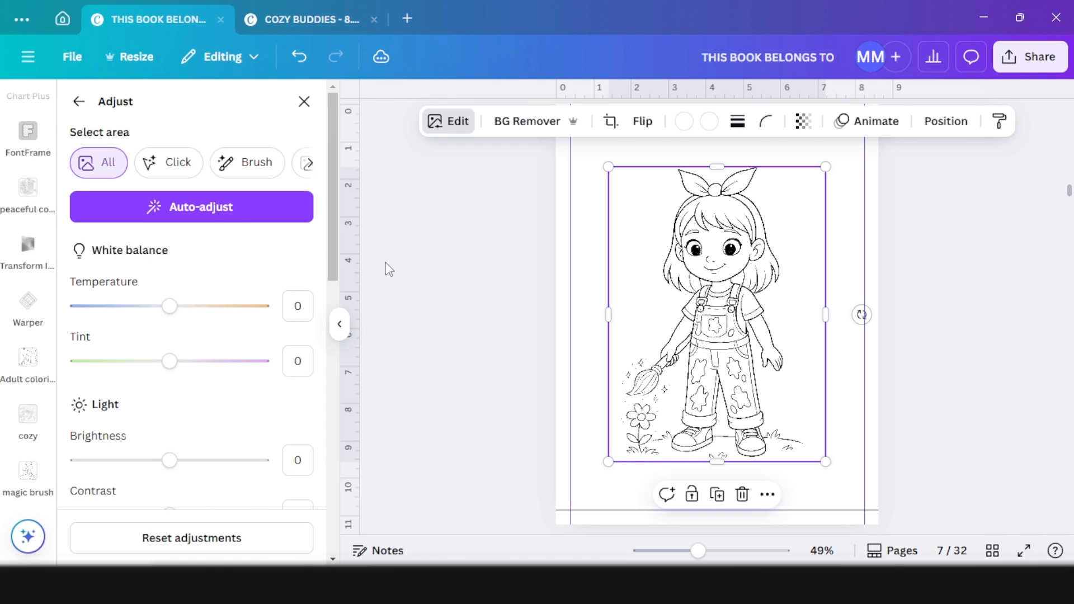
{"action": "scroll", "coordinate": [386, 270], "scroll_direction": "down", "scroll_amount": 2}
{"action": "left_click", "coordinate": [393, 272]}
{"action": "left_click", "coordinate": [930, 368]}
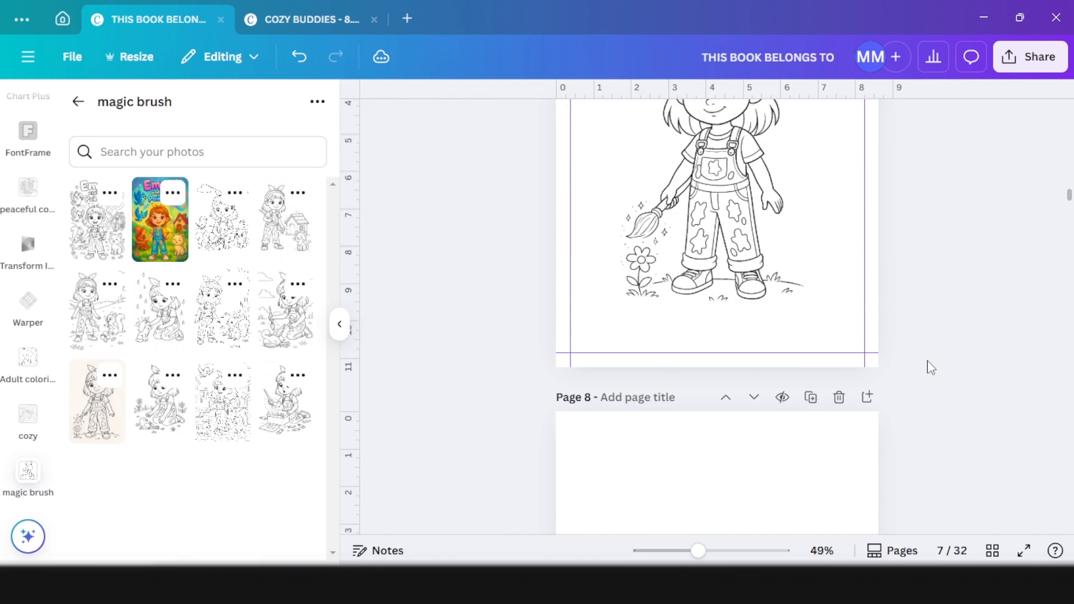
{"action": "scroll", "coordinate": [930, 366], "scroll_direction": "up", "scroll_amount": 4}
{"action": "left_click", "coordinate": [752, 370]}
{"action": "scroll", "coordinate": [752, 371], "scroll_direction": "down", "scroll_amount": 3}
{"action": "left_click_drag", "start_coordinate": [739, 278], "coordinate": [736, 322]}
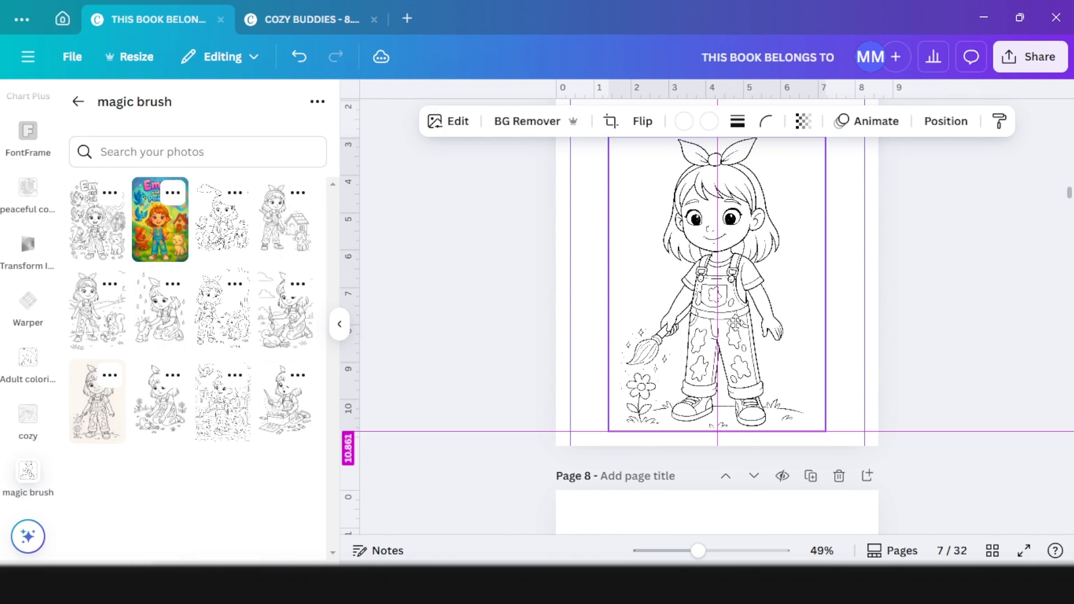
{"action": "scroll", "coordinate": [763, 242], "scroll_direction": "up", "scroll_amount": 2}
{"action": "left_click", "coordinate": [897, 245]}
Copy the story caption from page 5 and paste it above the illustration on page 7
{"action": "scroll", "coordinate": [872, 272], "scroll_direction": "up", "scroll_amount": 10}
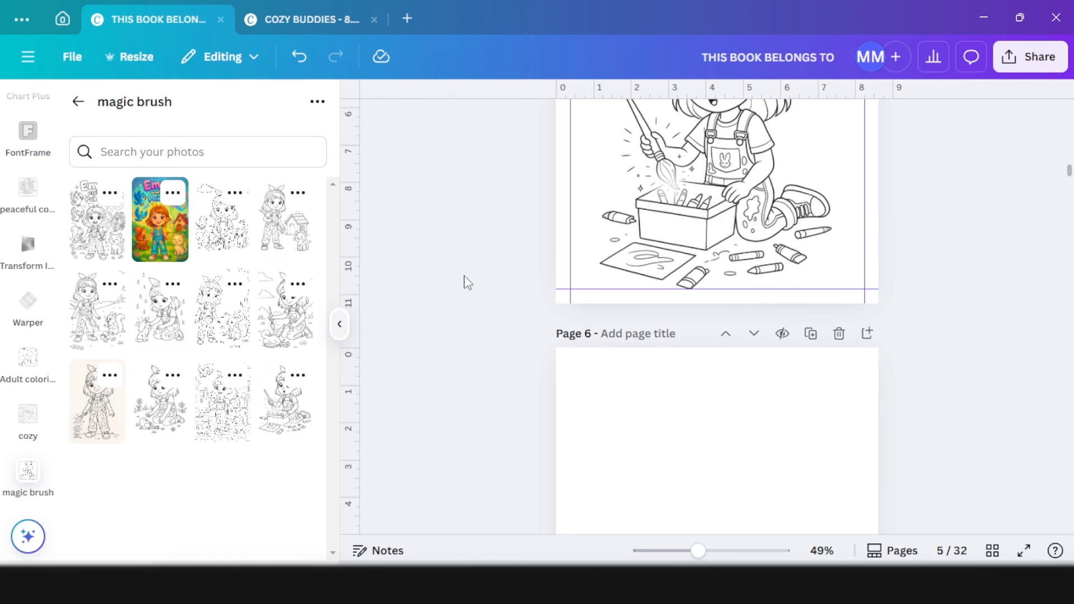
{"action": "left_click", "coordinate": [340, 325]}
{"action": "scroll", "coordinate": [571, 340], "scroll_direction": "up", "scroll_amount": 7}
{"action": "left_click", "coordinate": [568, 339]}
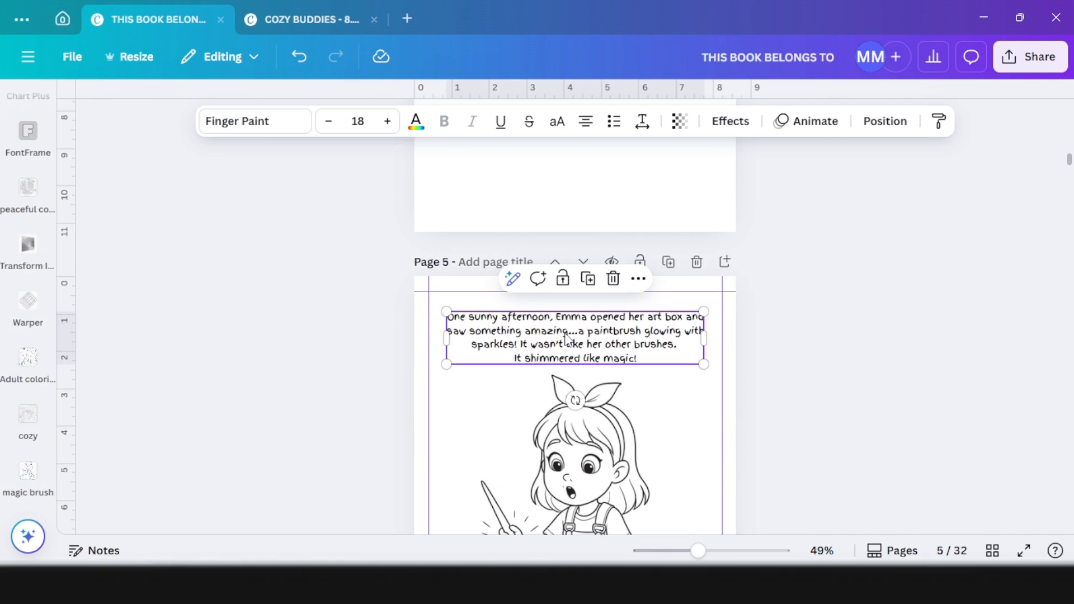
{"action": "scroll", "coordinate": [650, 333], "scroll_direction": "down", "scroll_amount": 15}
{"action": "scroll", "coordinate": [652, 338], "scroll_direction": "down", "scroll_amount": 3}
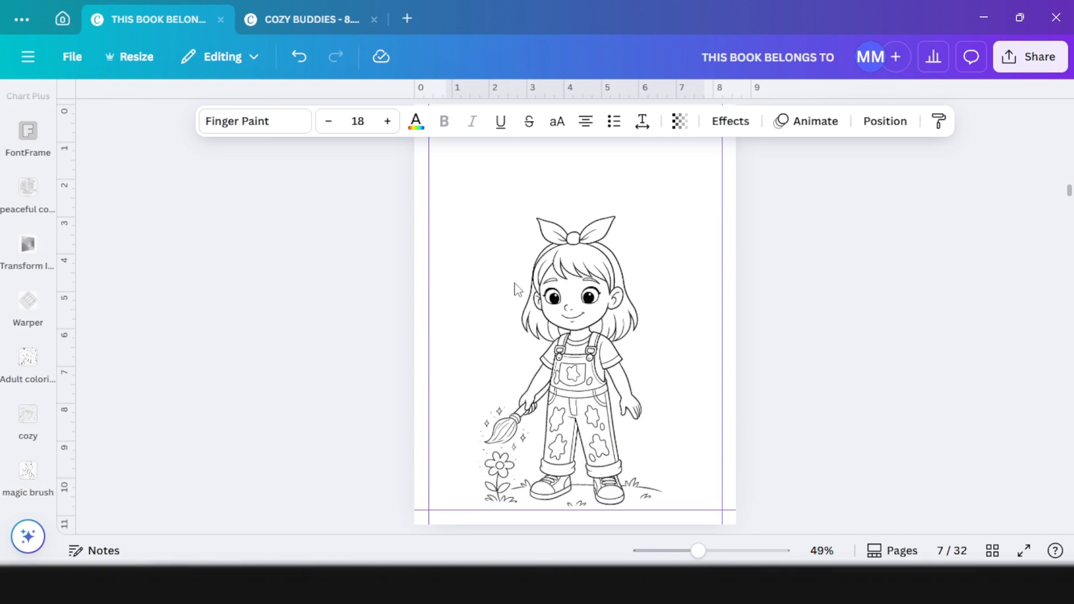
{"action": "left_click", "coordinate": [486, 179]}
{"action": "type", "text": "One sunny afternoon, Emma opened her art box and saw something amazing...a paintbrush glowing with sparkles! It wasn't like her other brushes. It shimmered like magic!"}
{"action": "scroll", "coordinate": [510, 336], "scroll_direction": "up", "scroll_amount": 2}
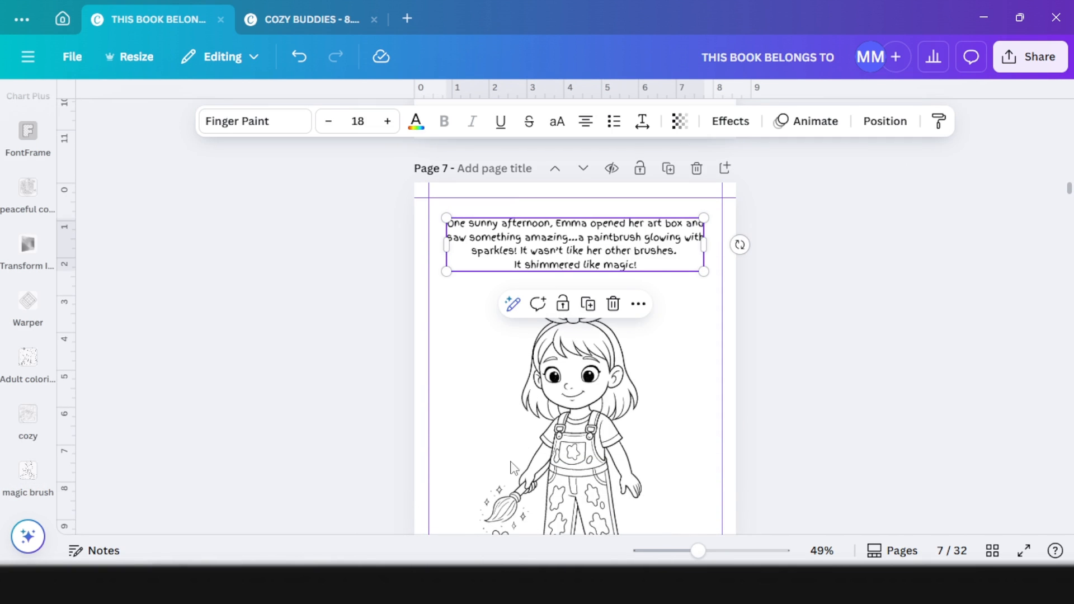
Replace the page 7 caption with ChatGPT's story text for scene 2, starting "Emma picked up the glowing brush and dipped it in paint."
{"action": "key", "text": "alt+Tab"}
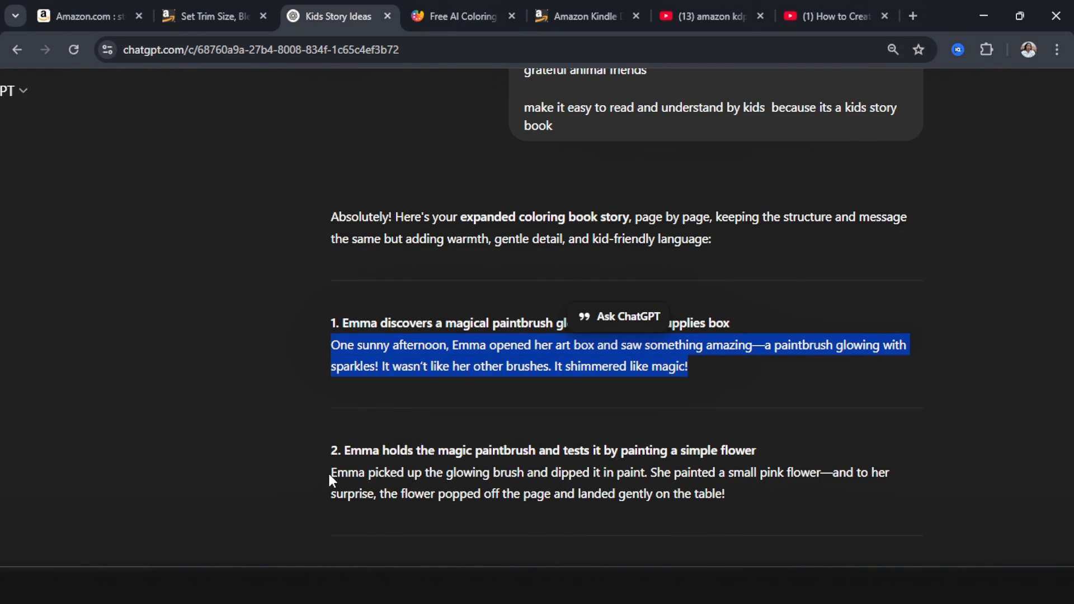
{"action": "left_click_drag", "start_coordinate": [332, 478], "coordinate": [749, 502]}
{"action": "key", "text": "ctrl+c"}
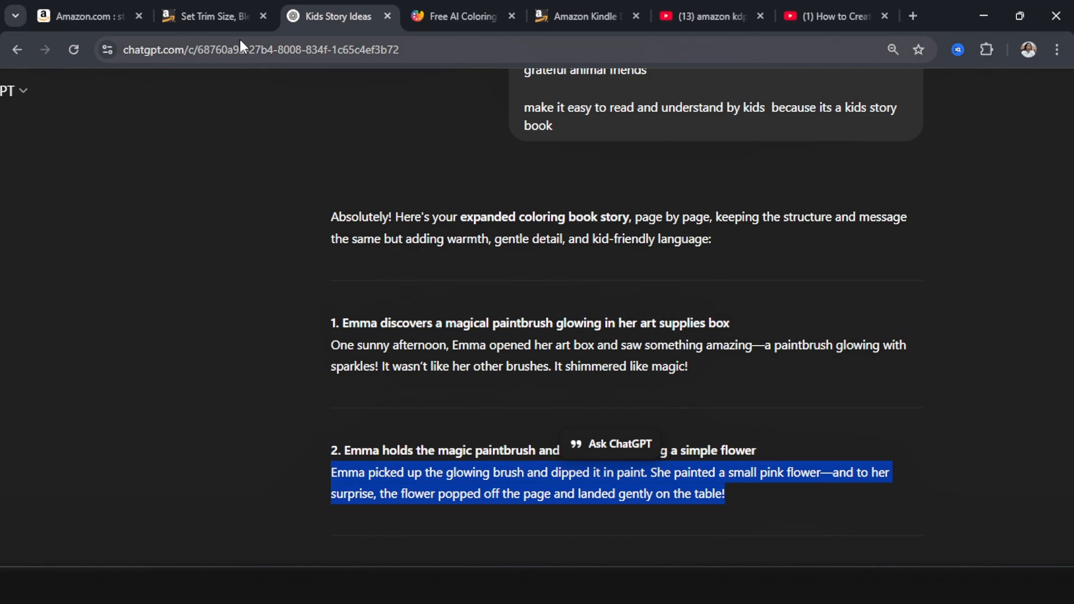
{"action": "key", "text": "alt+Tab"}
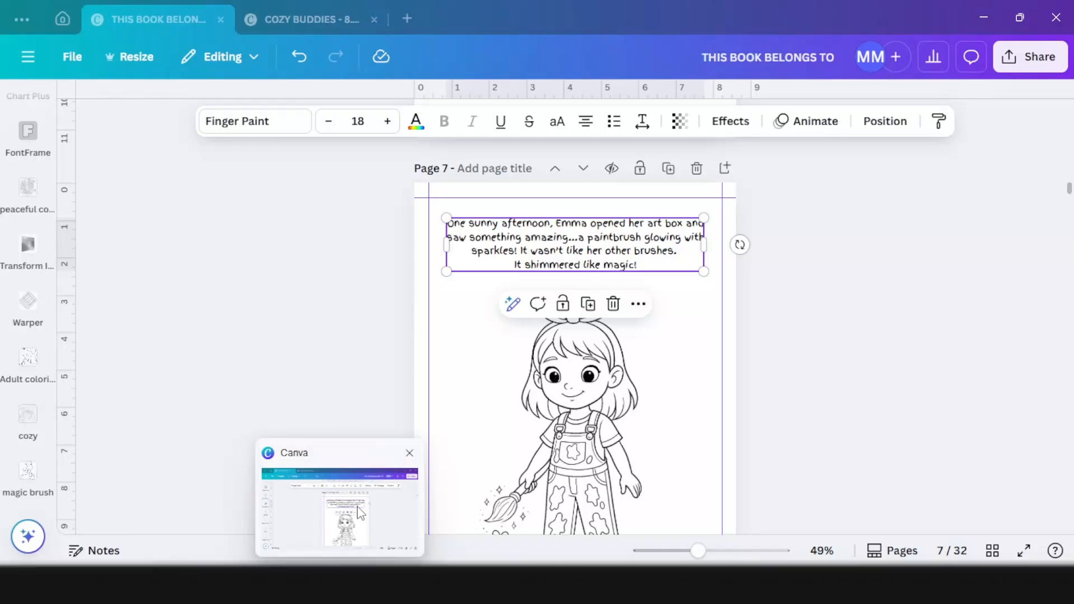
{"action": "key", "text": "ctrl+a"}
{"action": "key", "text": "ctrl+v"}
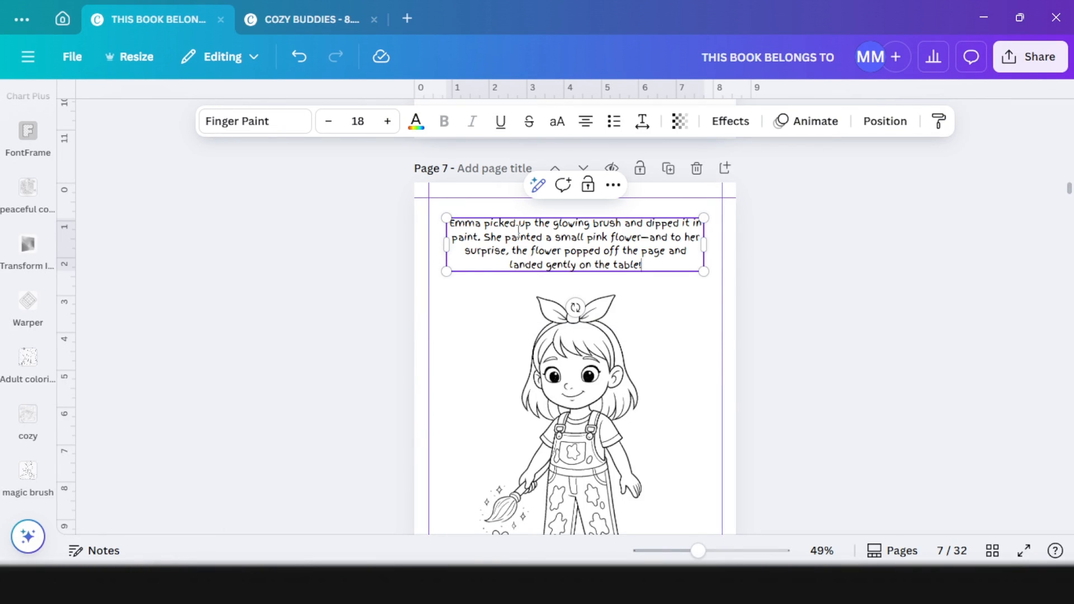
Check the next scene and its illustration, page 3 of 10, in the generated book on coloringbook.ai for use on page 9
{"action": "scroll", "coordinate": [538, 255], "scroll_direction": "down", "scroll_amount": 10}
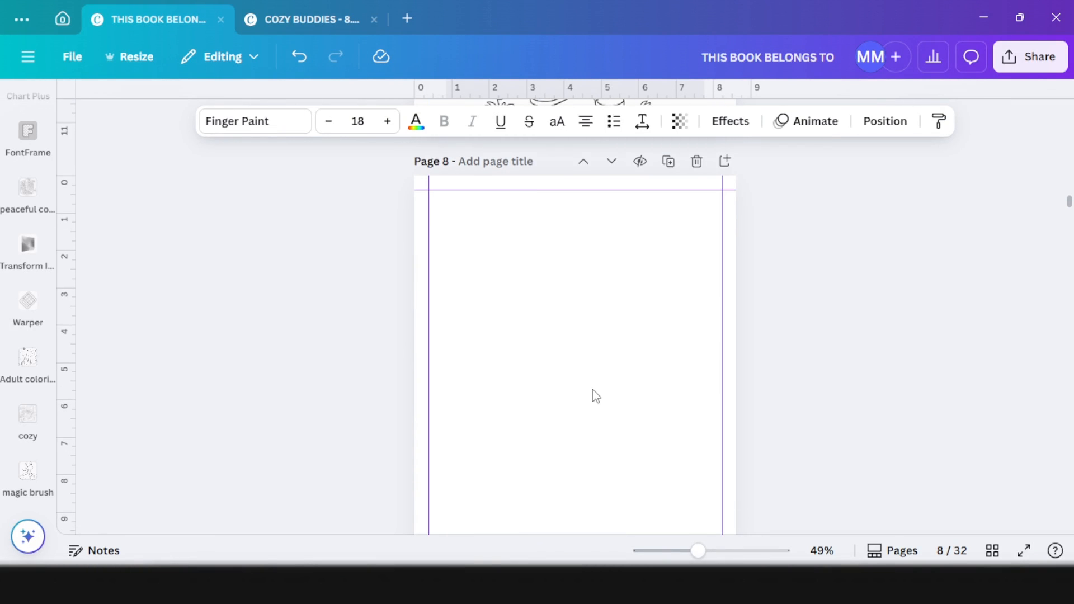
{"action": "scroll", "coordinate": [581, 360], "scroll_direction": "down", "scroll_amount": 4}
{"action": "left_click", "coordinate": [596, 358]}
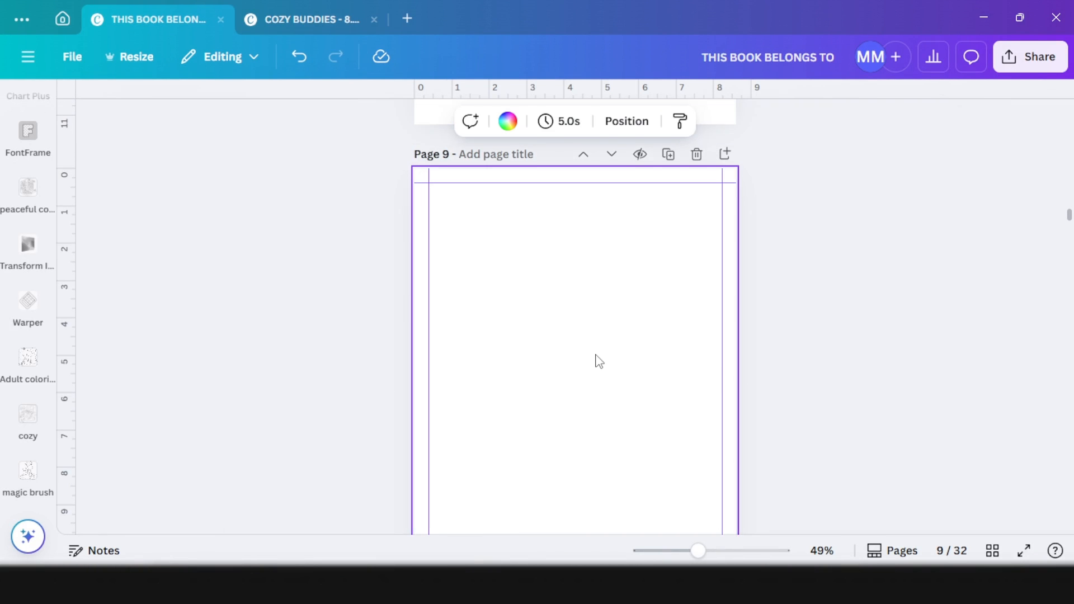
{"action": "scroll", "coordinate": [590, 367], "scroll_direction": "down", "scroll_amount": 2}
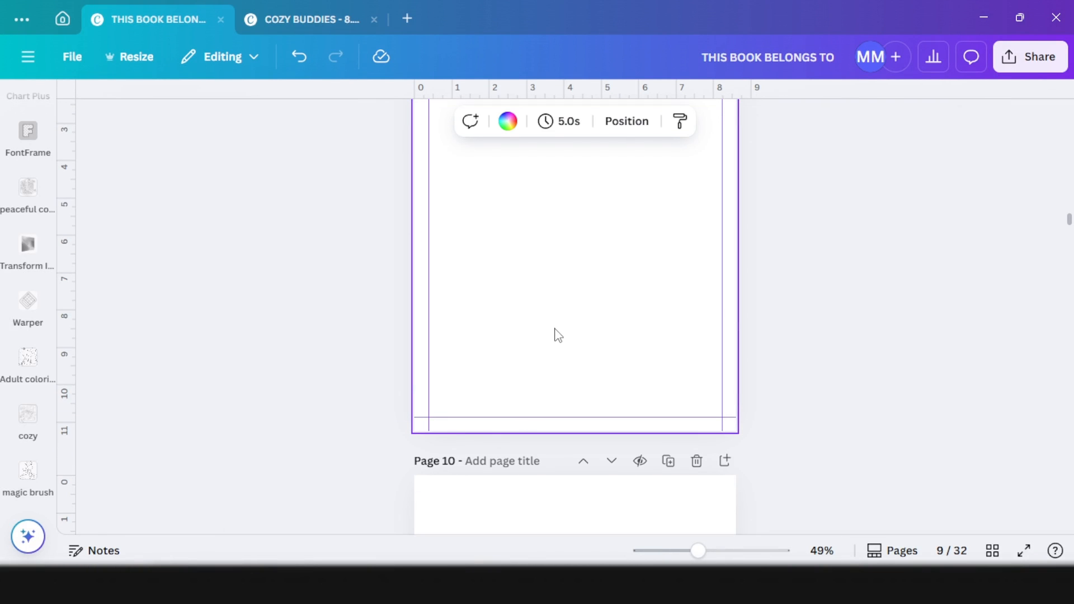
{"action": "key", "text": "alt+Tab"}
{"action": "left_click", "coordinate": [455, 17]}
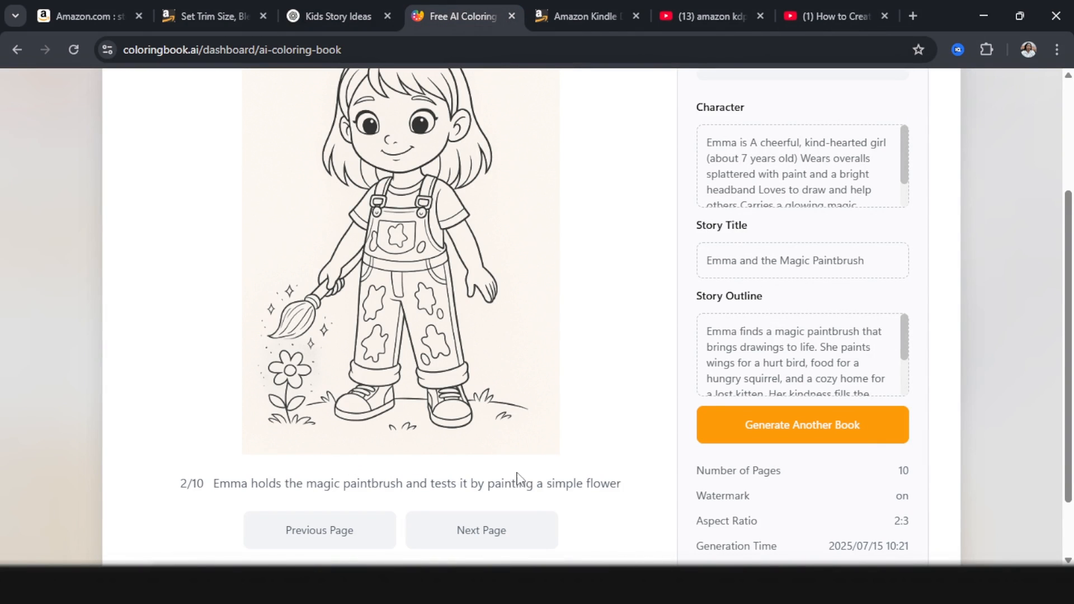
{"action": "left_click", "coordinate": [481, 530]}
{"action": "scroll", "coordinate": [376, 414], "scroll_direction": "up", "scroll_amount": 1}
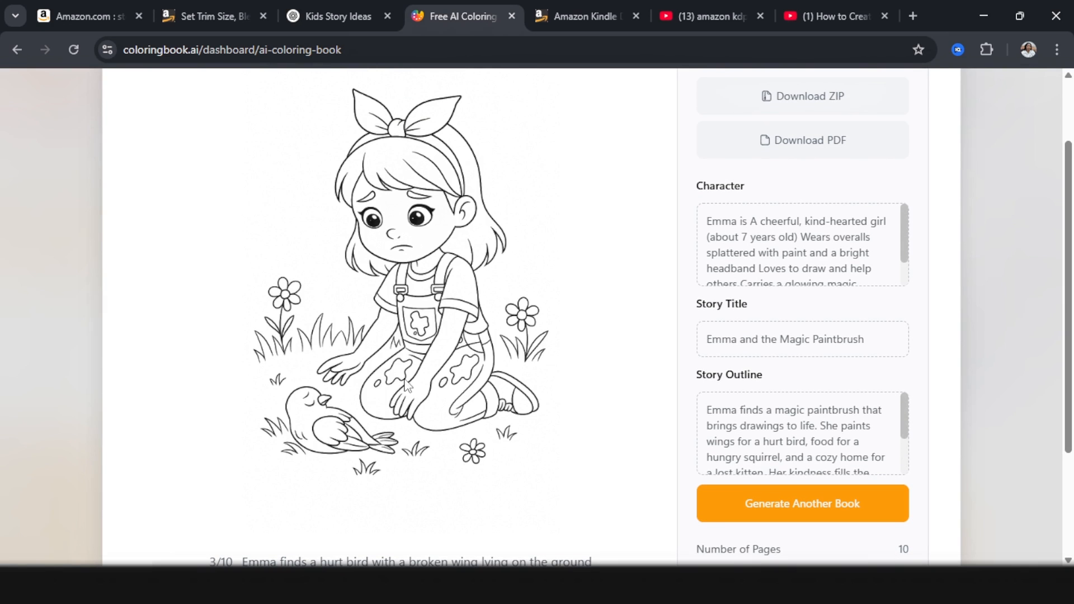
{"action": "left_click", "coordinate": [382, 511]}
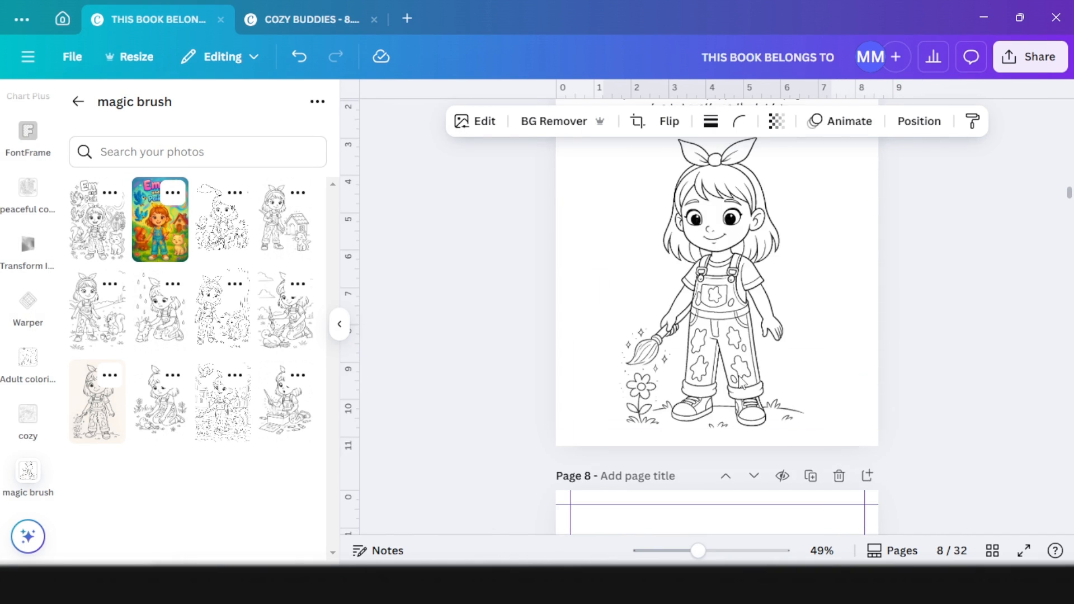
Copy the page 7 caption and paste it above the hurt bird illustration on page 9
{"action": "scroll", "coordinate": [686, 336], "scroll_direction": "down", "scroll_amount": 5}
{"action": "left_click", "coordinate": [687, 336]}
{"action": "scroll", "coordinate": [687, 336], "scroll_direction": "down", "scroll_amount": 10}
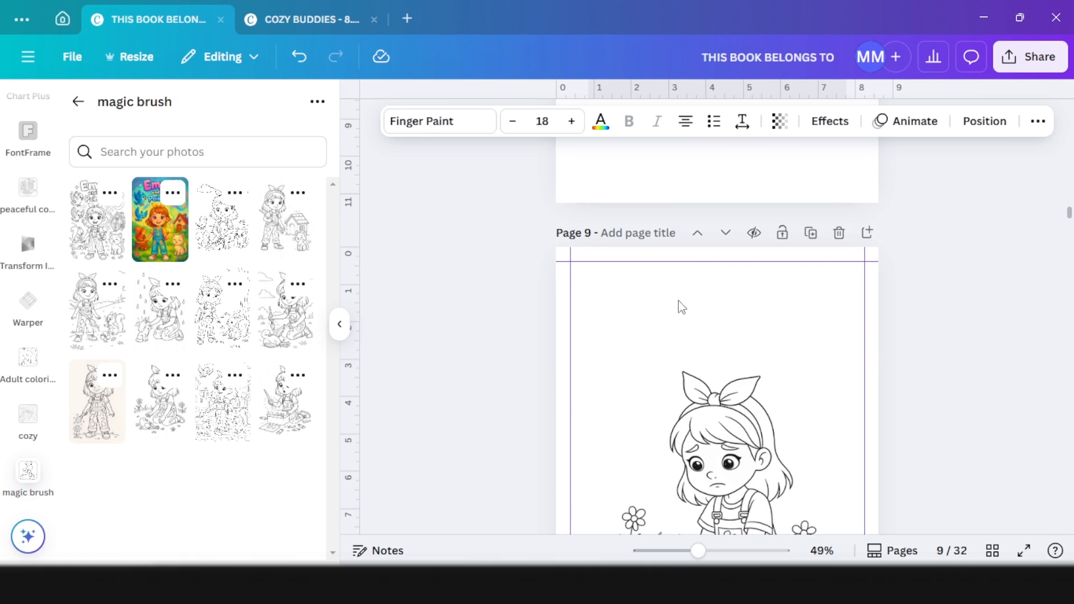
{"action": "left_click", "coordinate": [680, 317]}
{"action": "type", "text": "Emma picked up the glowing brush and dipped it in paint. She painted a small pink flower and to her surprise, the flower popped off the page and landed gently on the table!"}
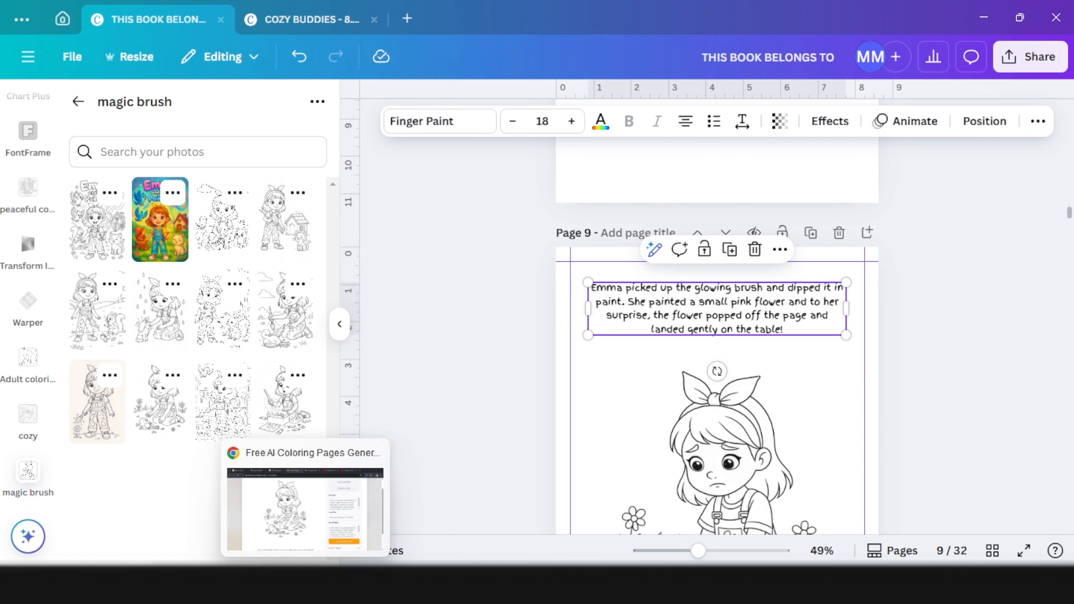
Replace the page 9 caption with ChatGPT's story text for scene 3, starting "As Emma walked outside, she saw a little blue bird"
{"action": "left_click", "coordinate": [308, 585]}
{"action": "left_click", "coordinate": [335, 16]}
{"action": "scroll", "coordinate": [393, 400], "scroll_direction": "down", "scroll_amount": 3}
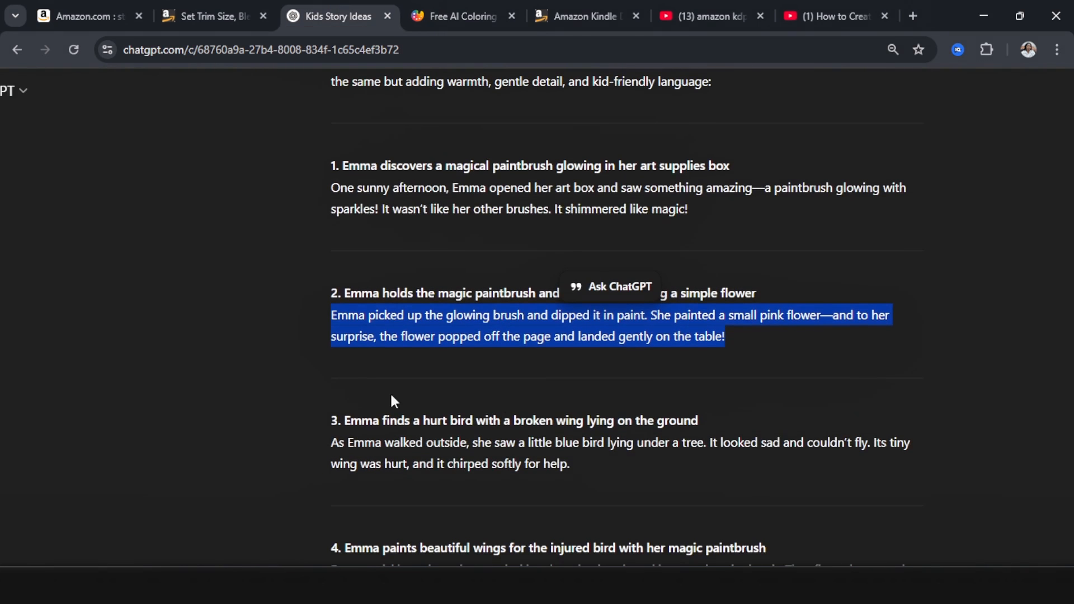
{"action": "left_click_drag", "start_coordinate": [334, 445], "coordinate": [574, 467]}
{"action": "key", "text": "ctrl+c"}
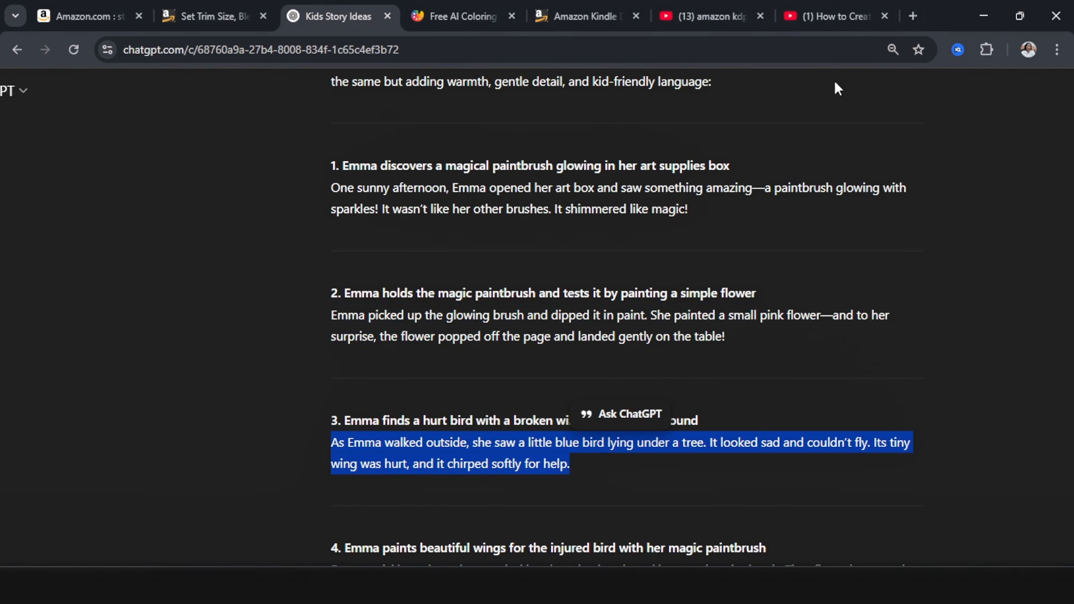
{"action": "left_click", "coordinate": [981, 10]}
{"action": "double_click", "coordinate": [695, 302]}
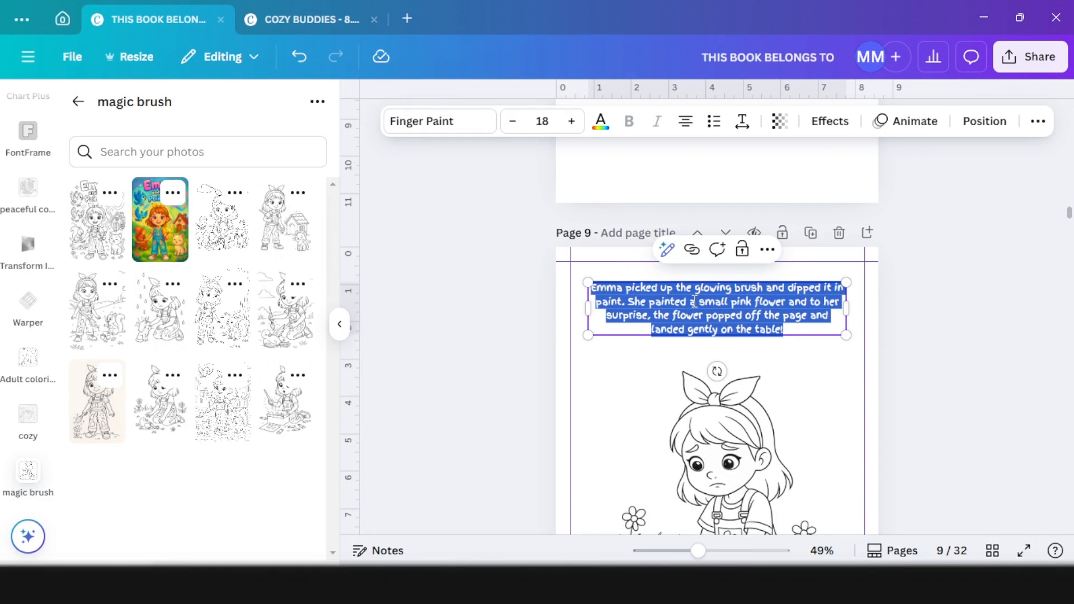
{"action": "key", "text": "ctrl+v"}
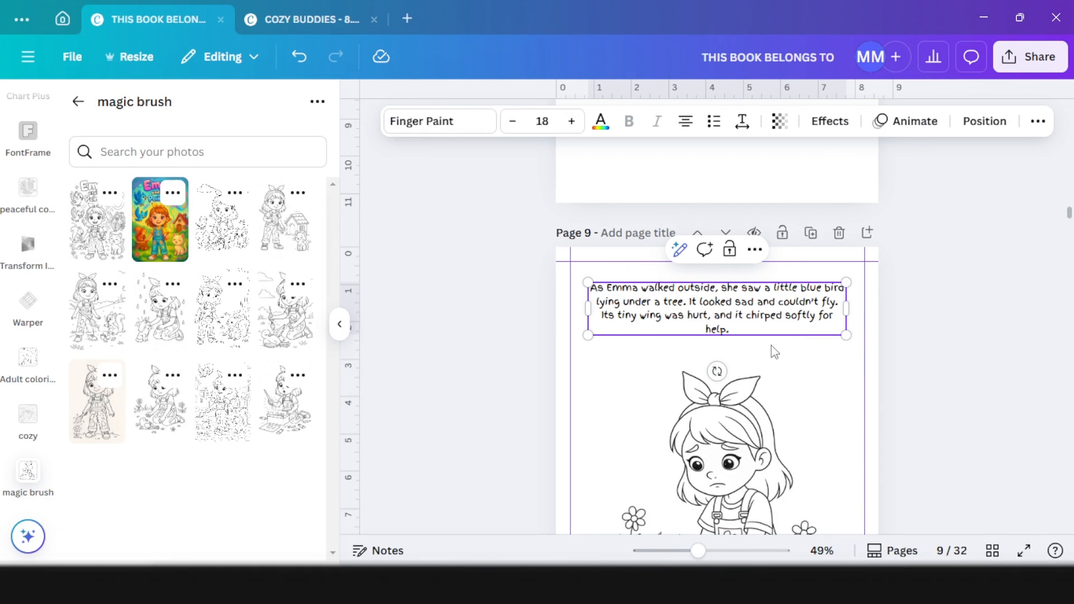
Review all the captioned story pages and the remaining blank pages in the grid overview
{"action": "scroll", "coordinate": [774, 351], "scroll_direction": "down", "scroll_amount": 5}
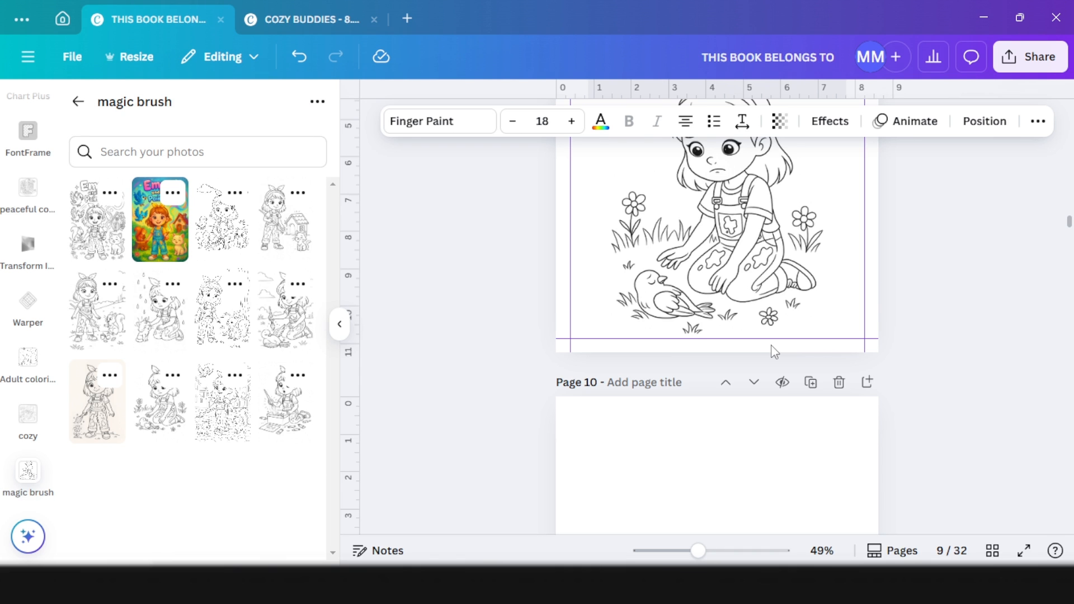
{"action": "scroll", "coordinate": [336, 299], "scroll_direction": "up", "scroll_amount": 3}
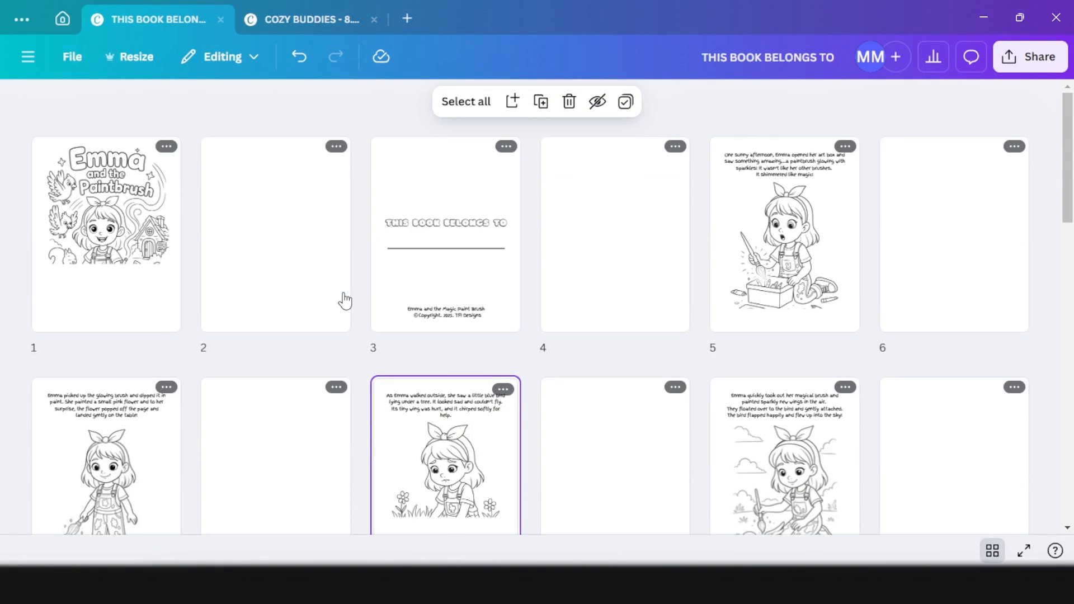
{"action": "scroll", "coordinate": [731, 366], "scroll_direction": "down", "scroll_amount": 10}
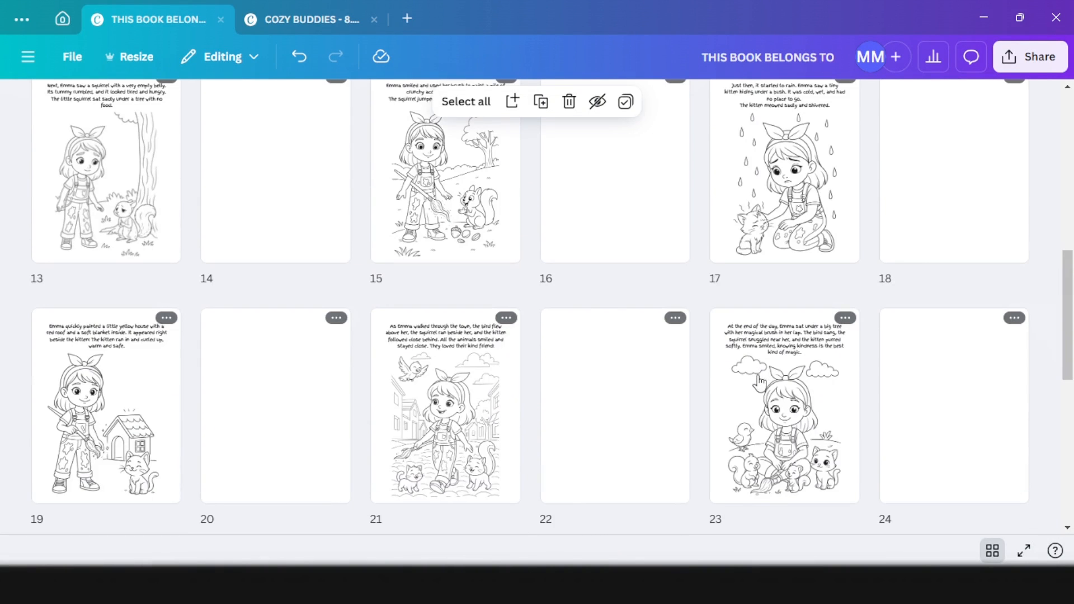
{"action": "scroll", "coordinate": [727, 422], "scroll_direction": "down", "scroll_amount": 5}
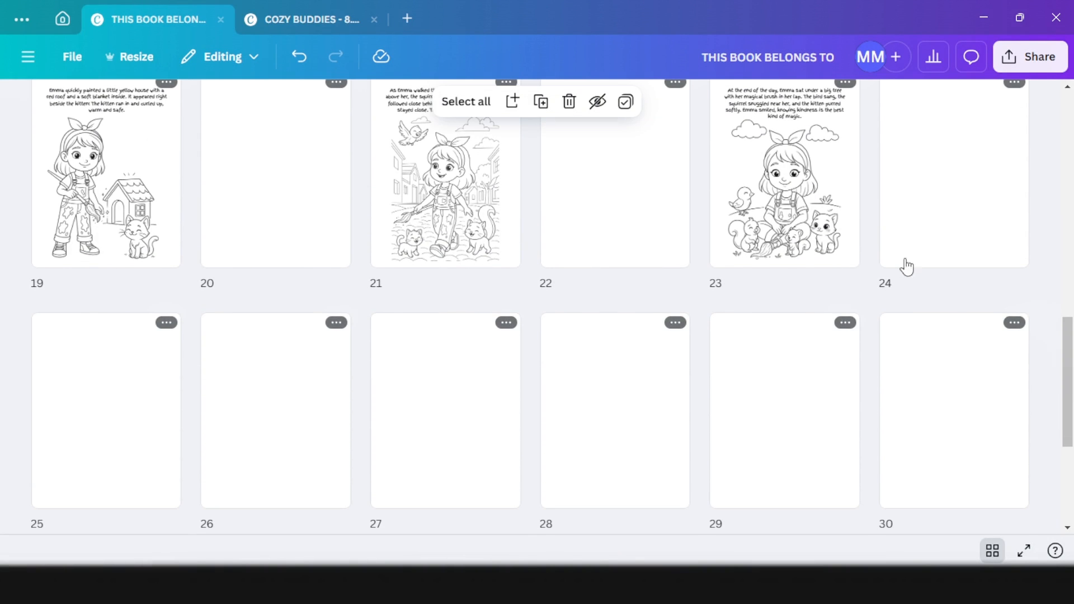
{"action": "scroll", "coordinate": [839, 434], "scroll_direction": "down", "scroll_amount": 2}
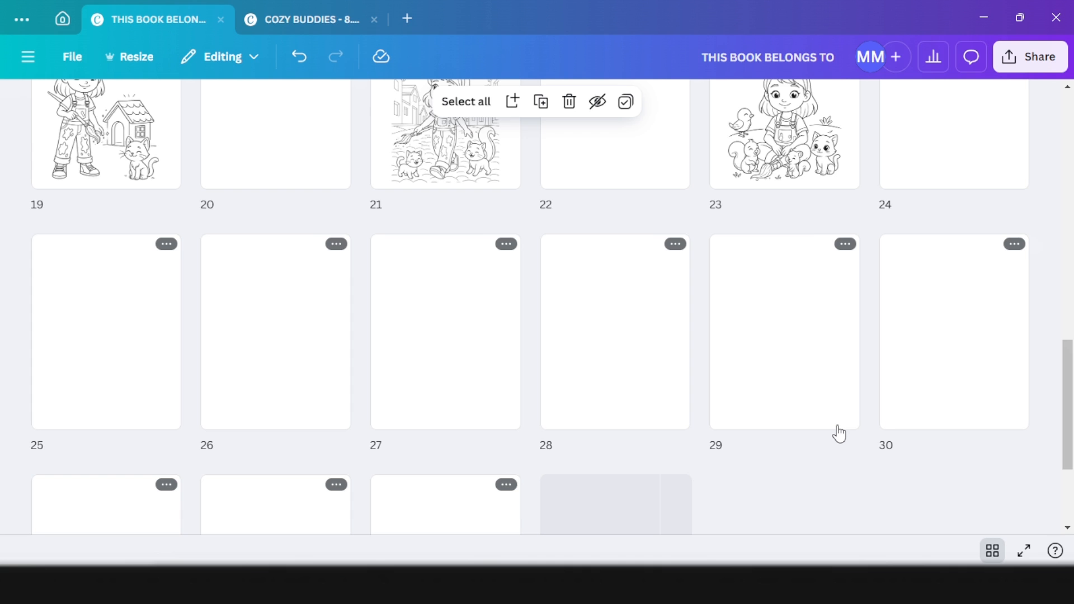
Open blank page 25 for editing and add a heading reading "MORAL LESSON" near its upper edge
{"action": "left_click", "coordinate": [113, 380]}
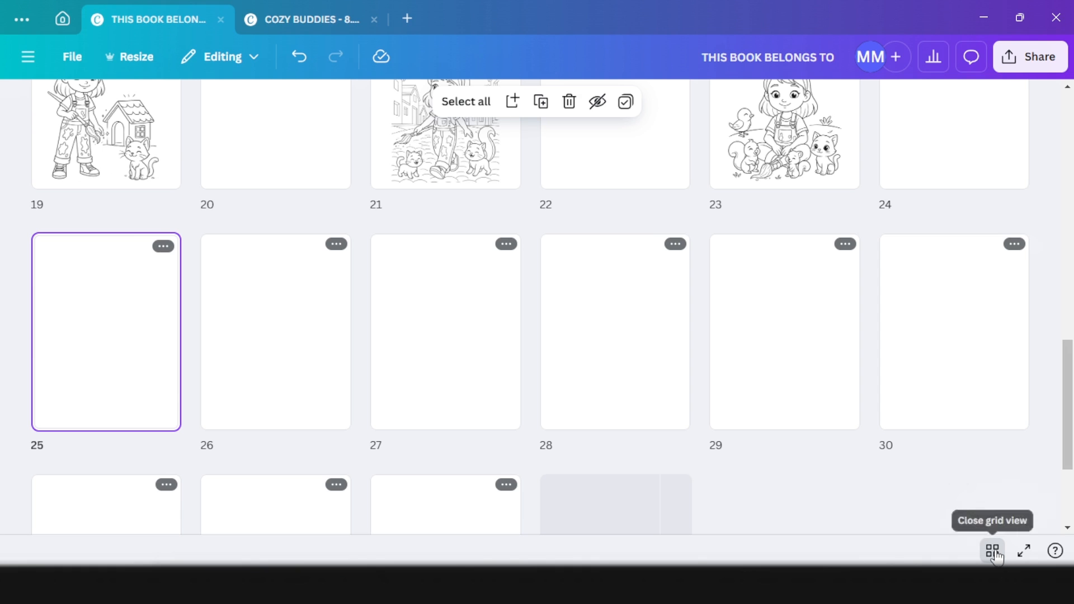
{"action": "left_click", "coordinate": [992, 551]}
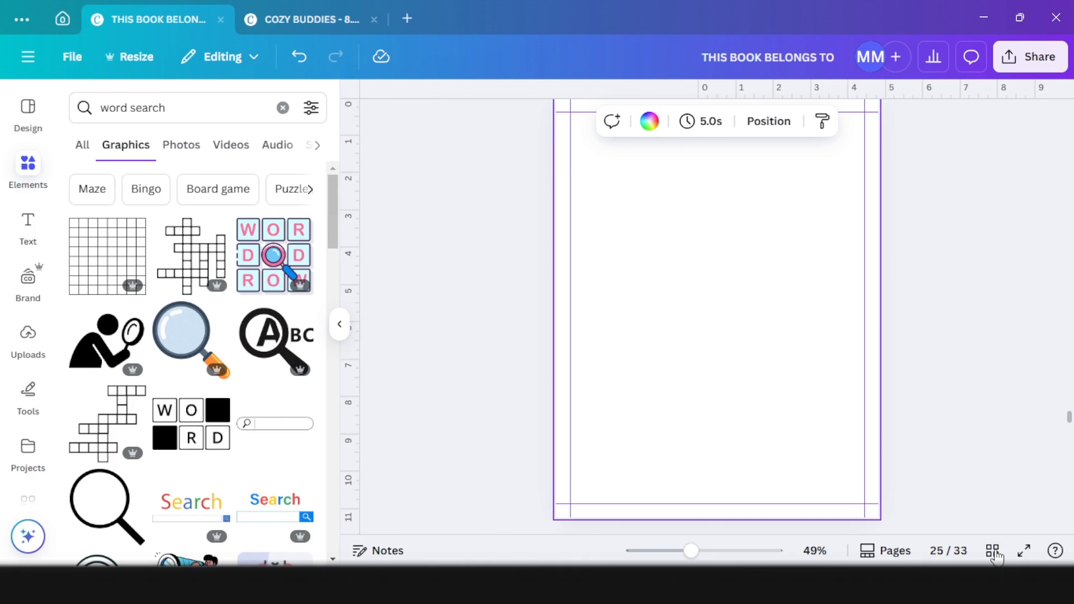
{"action": "scroll", "coordinate": [1062, 506], "scroll_direction": "up", "scroll_amount": 5}
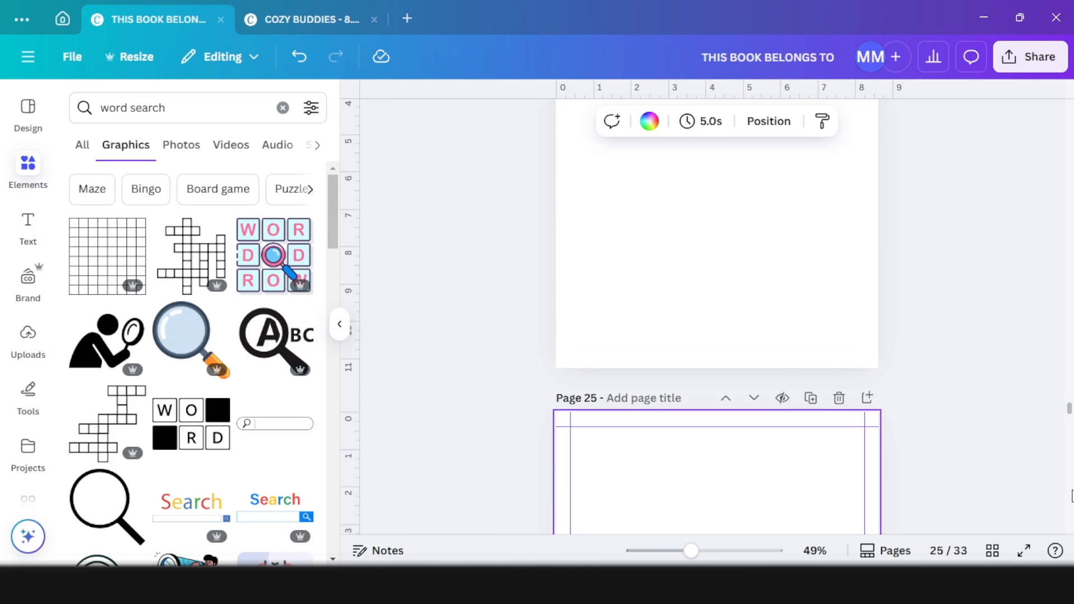
{"action": "scroll", "coordinate": [1034, 492], "scroll_direction": "down", "scroll_amount": 3}
{"action": "scroll", "coordinate": [710, 356], "scroll_direction": "up", "scroll_amount": 2}
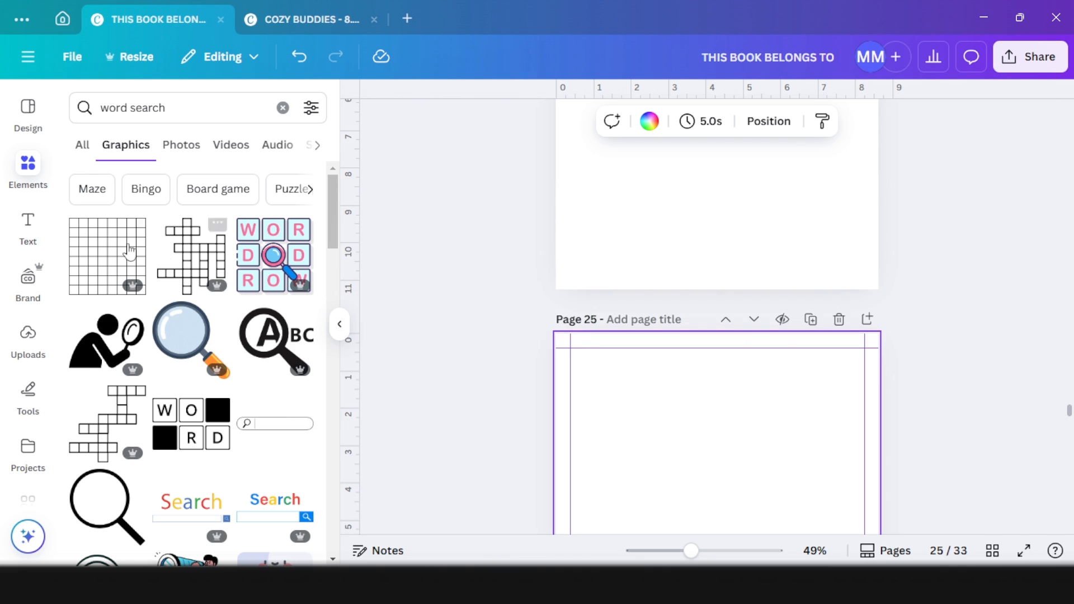
{"action": "left_click", "coordinate": [28, 226]}
{"action": "left_click", "coordinate": [126, 283]}
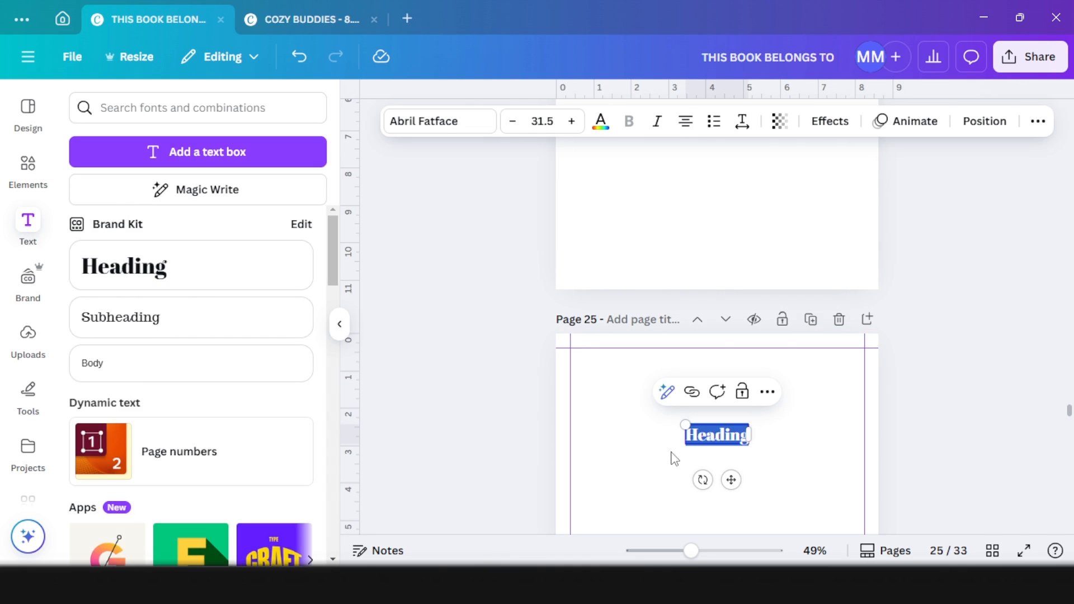
{"action": "type", "text": "MORAL LESSON"}
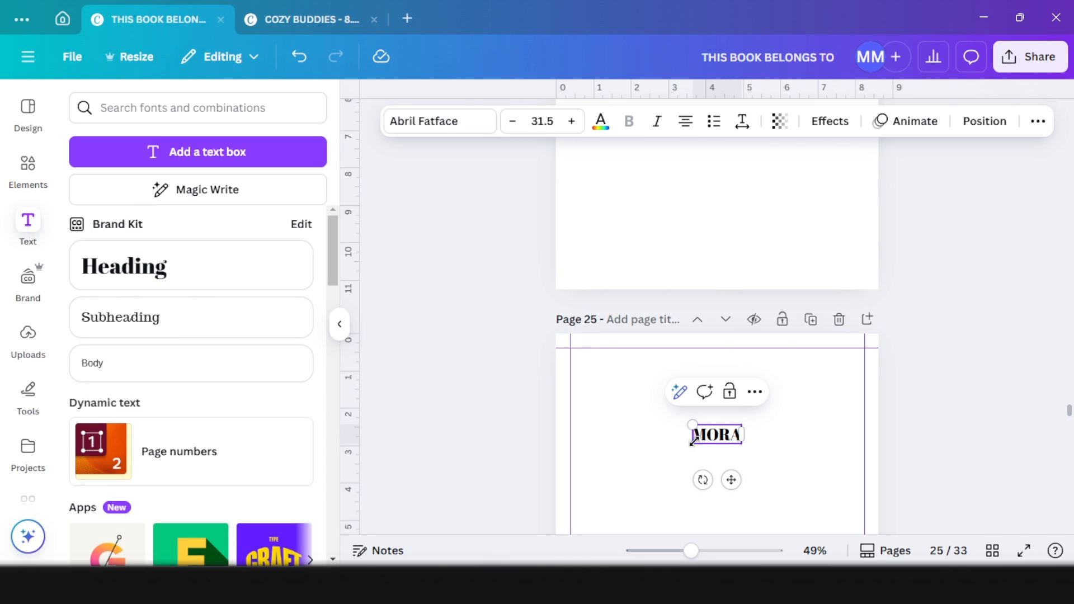
{"action": "left_click", "coordinate": [404, 320]}
{"action": "left_click", "coordinate": [665, 435]}
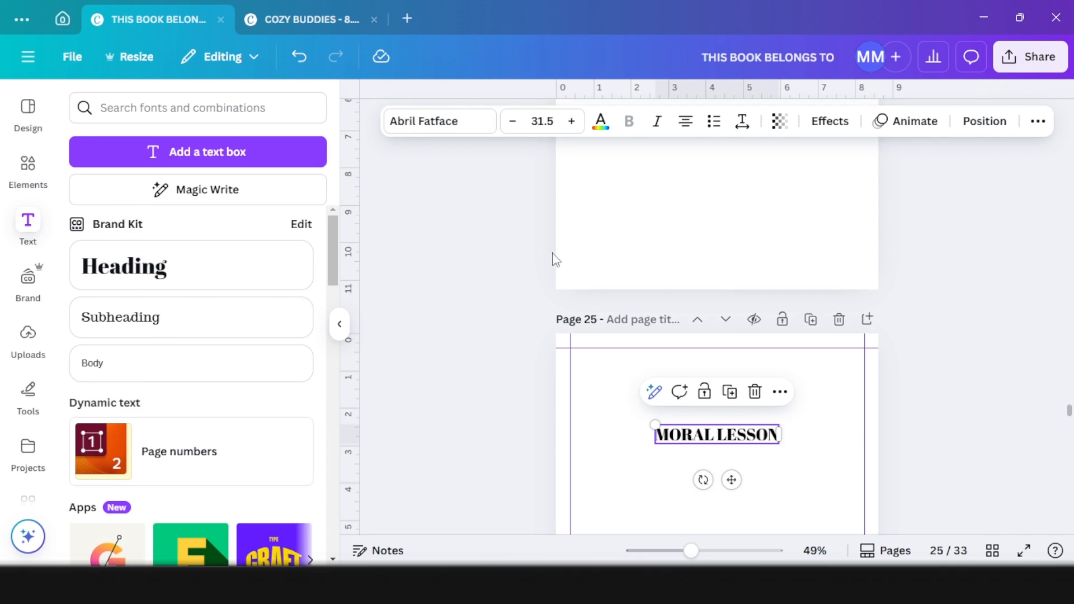
Change the page 25 heading to "MORAL LESSONS" in the Borsok font, enlarge it to size 50.3 and center it near the page's upper edge
{"action": "left_click", "coordinate": [407, 128]}
{"action": "left_click_drag", "start_coordinate": [729, 486], "coordinate": [729, 442]}
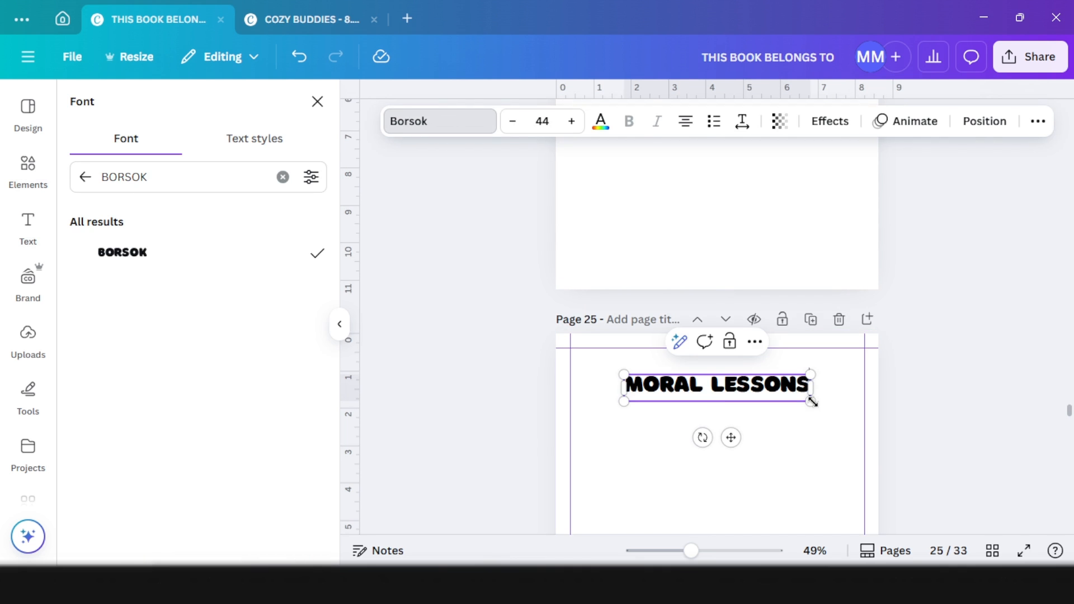
{"action": "left_click_drag", "start_coordinate": [812, 402], "coordinate": [838, 408]}
{"action": "left_click_drag", "start_coordinate": [745, 442], "coordinate": [731, 444]}
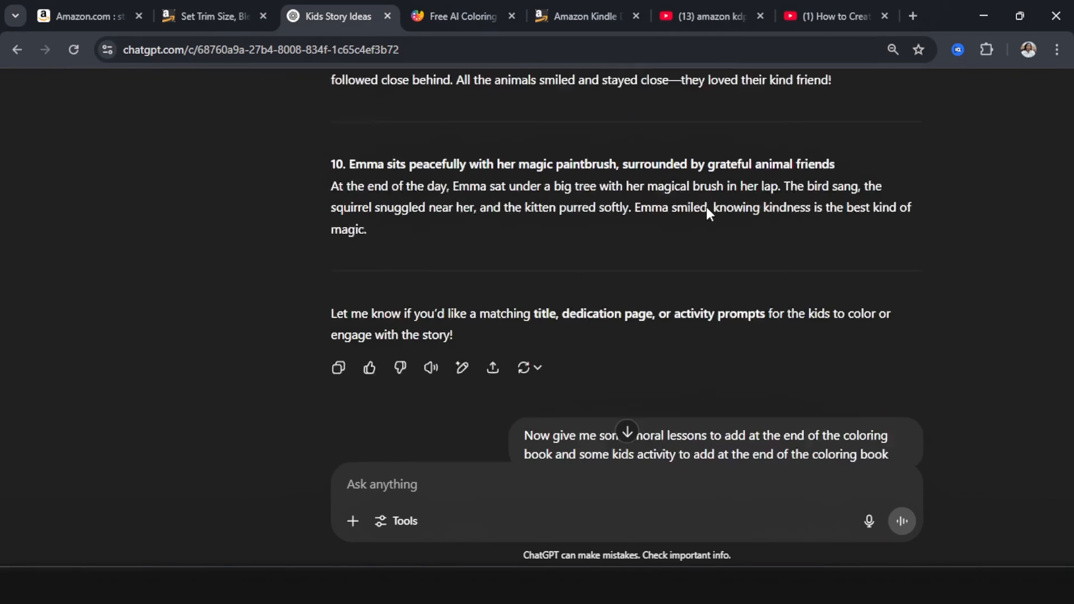
Copy ChatGPT's list of moral lessons, from "Kindness is Magical" through "Kindness Comes Back to You", and return to Canva
{"action": "scroll", "coordinate": [706, 204], "scroll_direction": "down", "scroll_amount": 1}
{"action": "key", "text": "ctrl+plus"}
{"action": "key", "text": "ctrl+plus"}
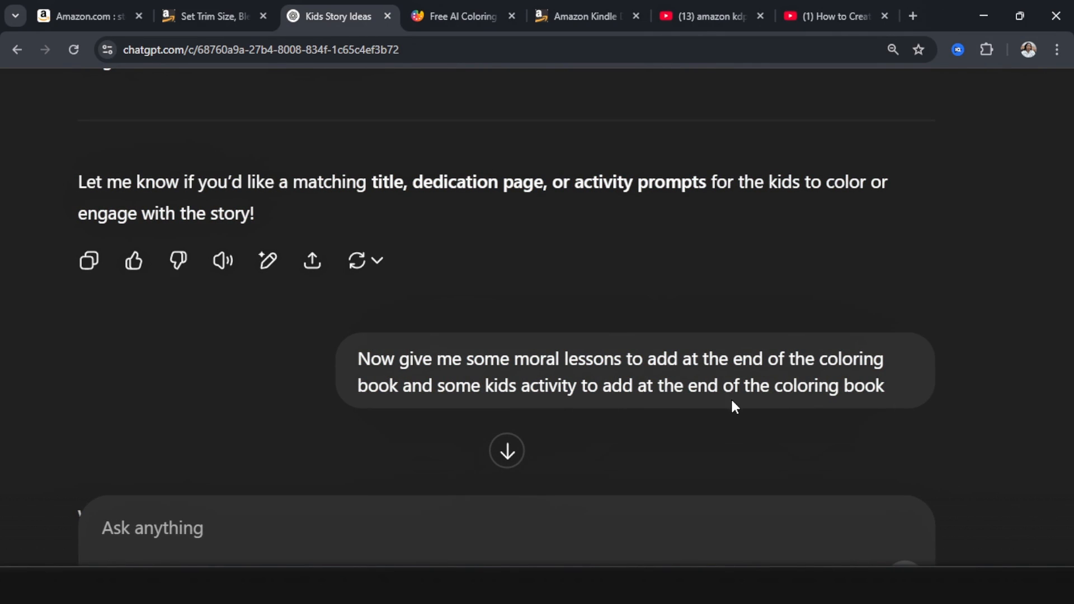
{"action": "scroll", "coordinate": [398, 303], "scroll_direction": "down", "scroll_amount": 6}
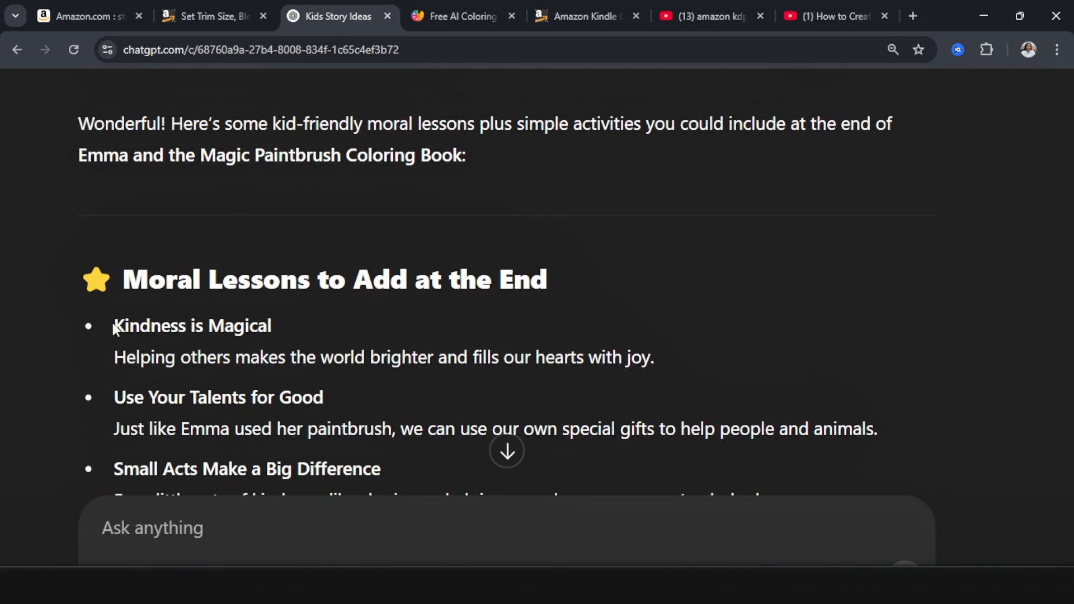
{"action": "left_click_drag", "start_coordinate": [115, 327], "coordinate": [671, 162]}
{"action": "key", "text": "ctrl+c"}
{"action": "left_click", "coordinate": [985, 12]}
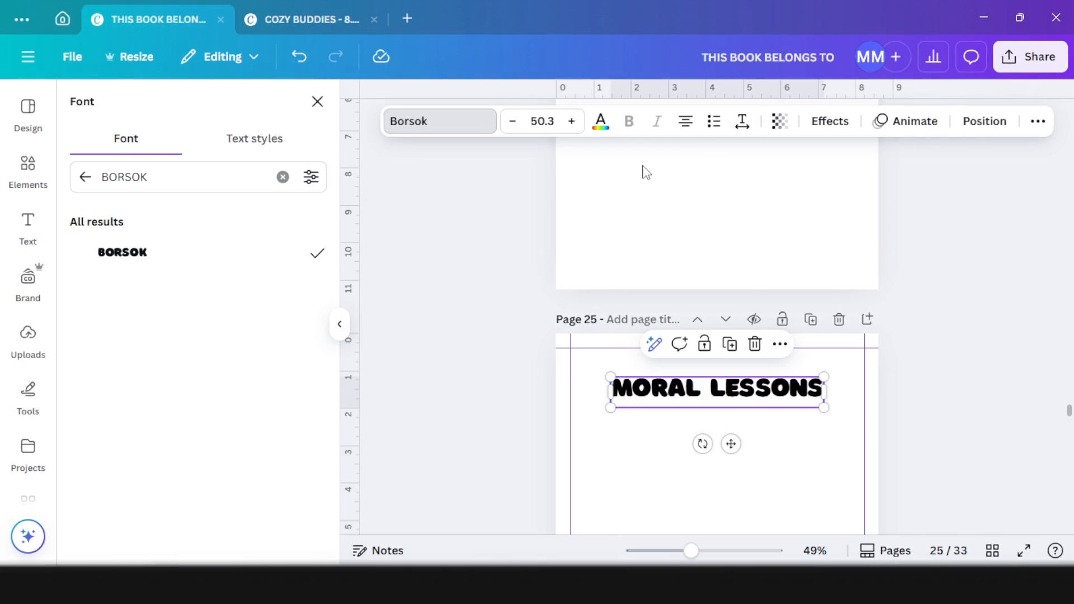
Add a subheading text box below the page 25 heading, paste the moral lessons into it and justify the text
{"action": "left_click", "coordinate": [339, 324]}
{"action": "left_click_drag", "start_coordinate": [141, 319], "coordinate": [708, 475]}
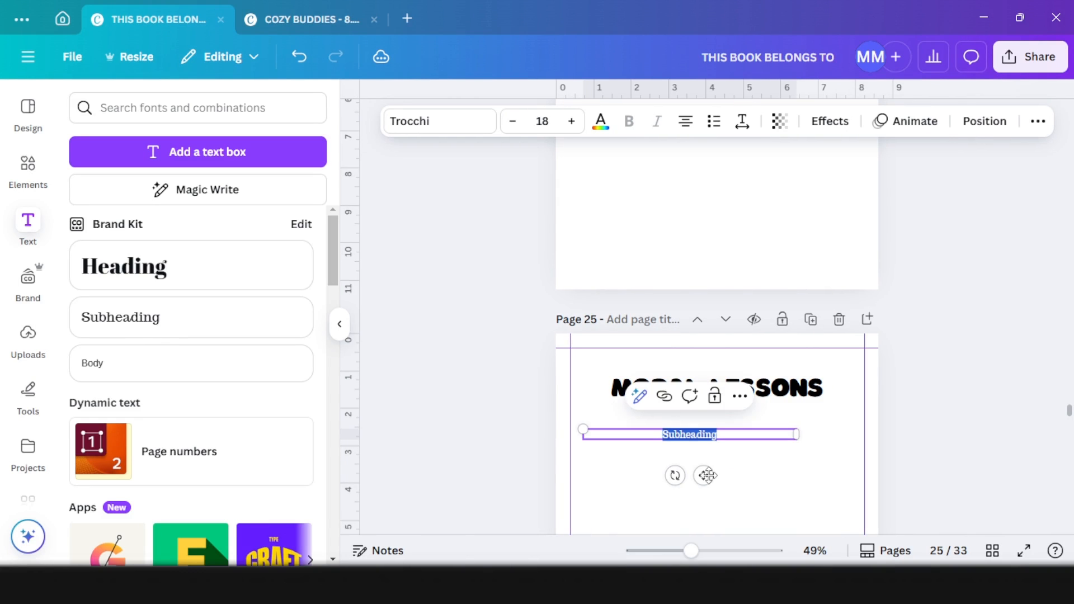
{"action": "key", "text": "ctrl+v"}
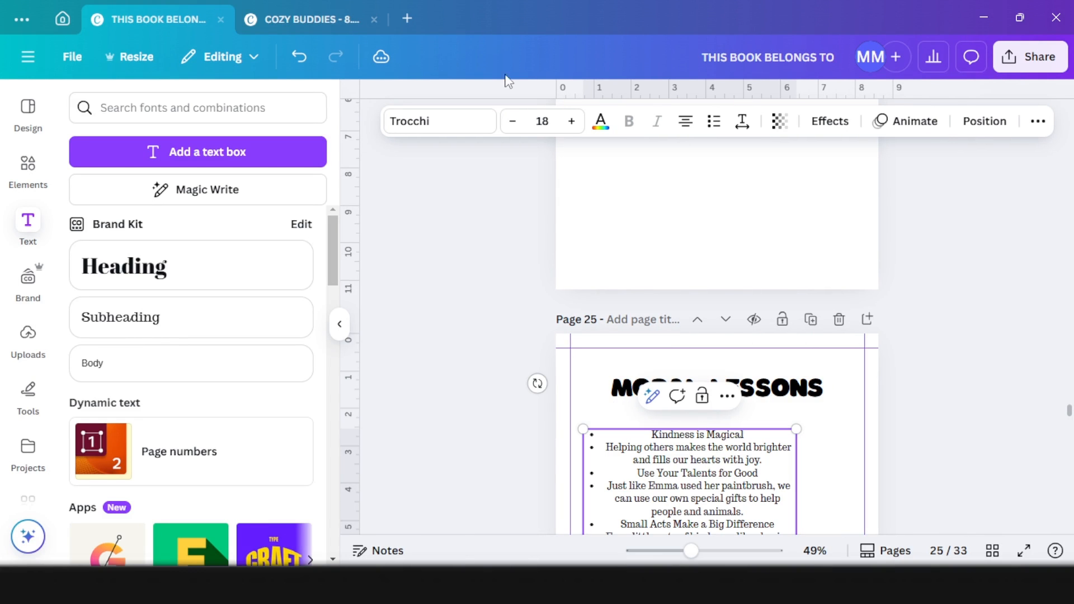
{"action": "left_click", "coordinate": [687, 123]}
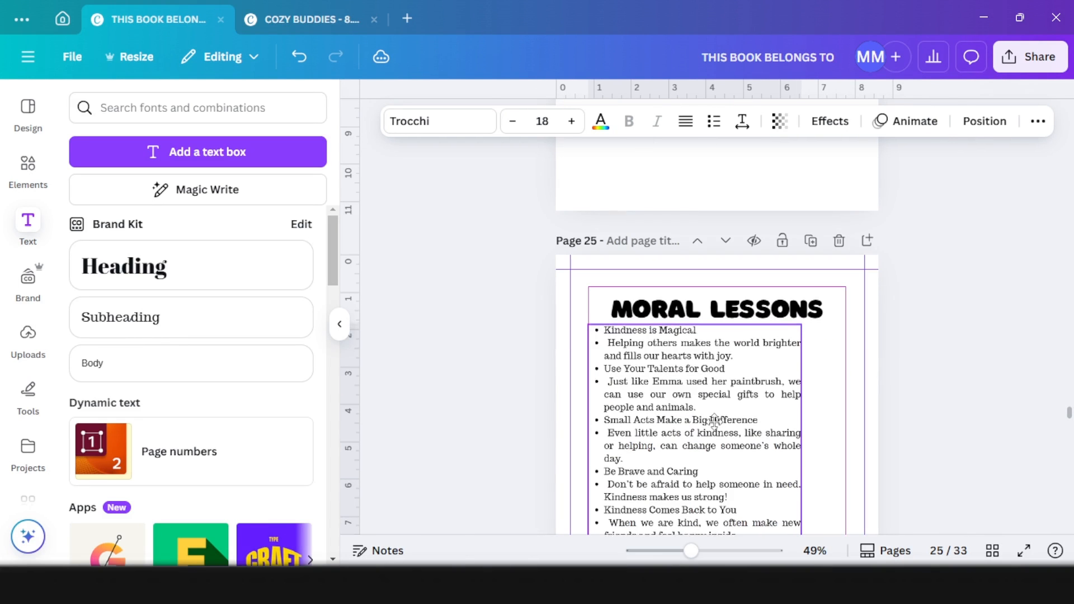
Set the moral lessons text in Finger Paint with blank lines between lessons, and fit it under the heading at a width of 6.9
{"action": "left_click_drag", "start_coordinate": [715, 421], "coordinate": [720, 429]}
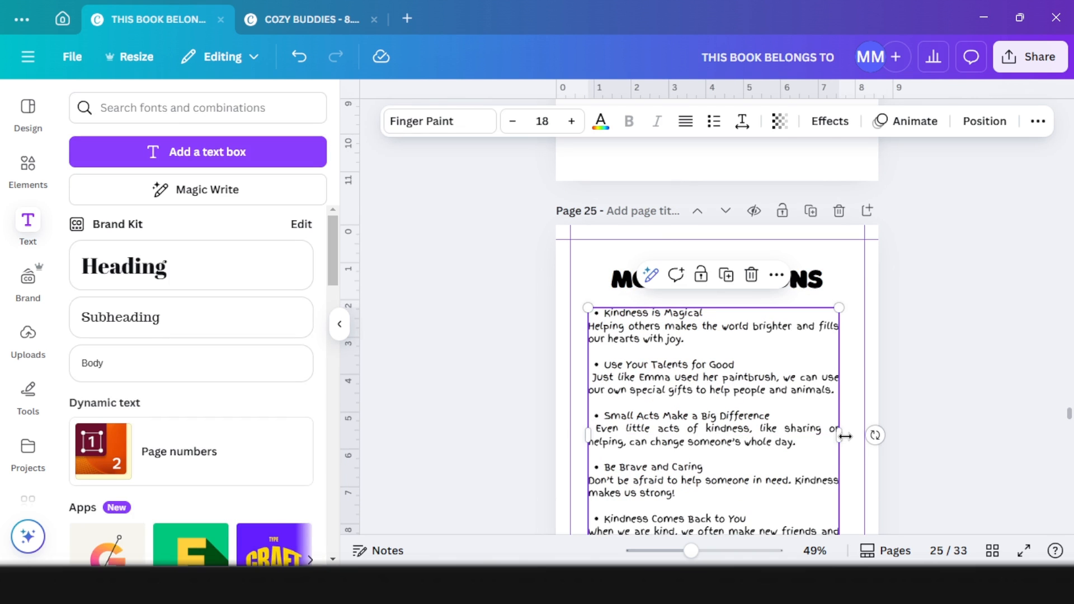
{"action": "left_click_drag", "start_coordinate": [844, 436], "coordinate": [846, 437]}
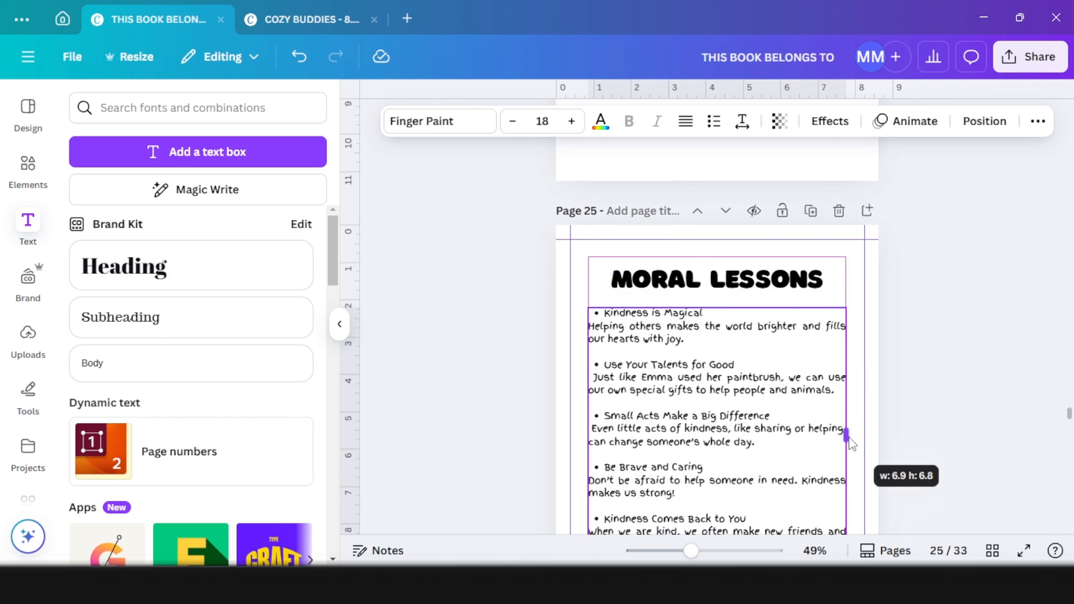
{"action": "scroll", "coordinate": [870, 400], "scroll_direction": "down", "scroll_amount": 5}
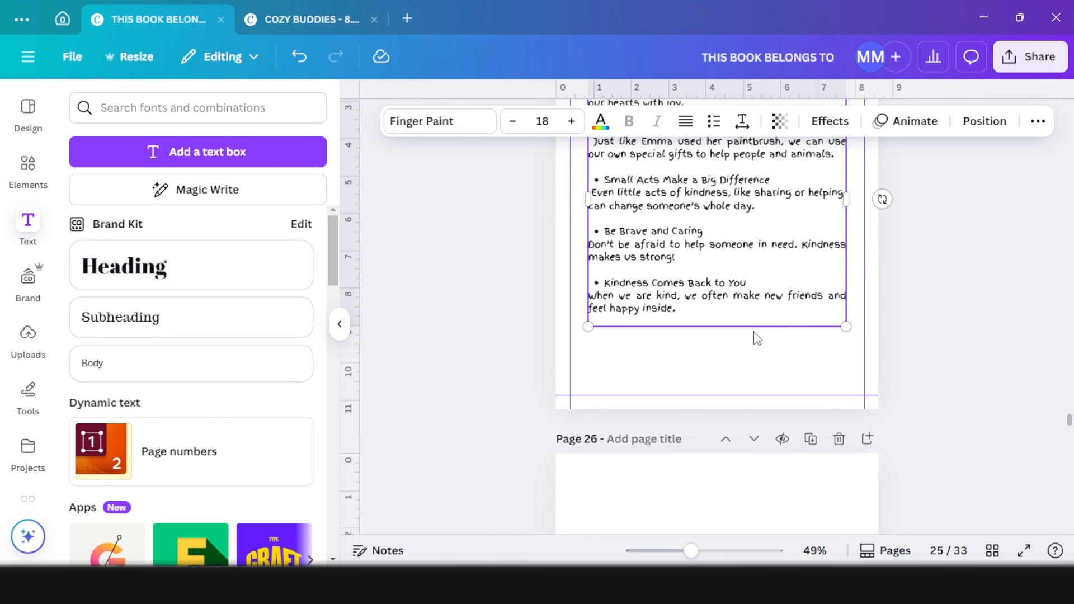
{"action": "left_click", "coordinate": [821, 319]}
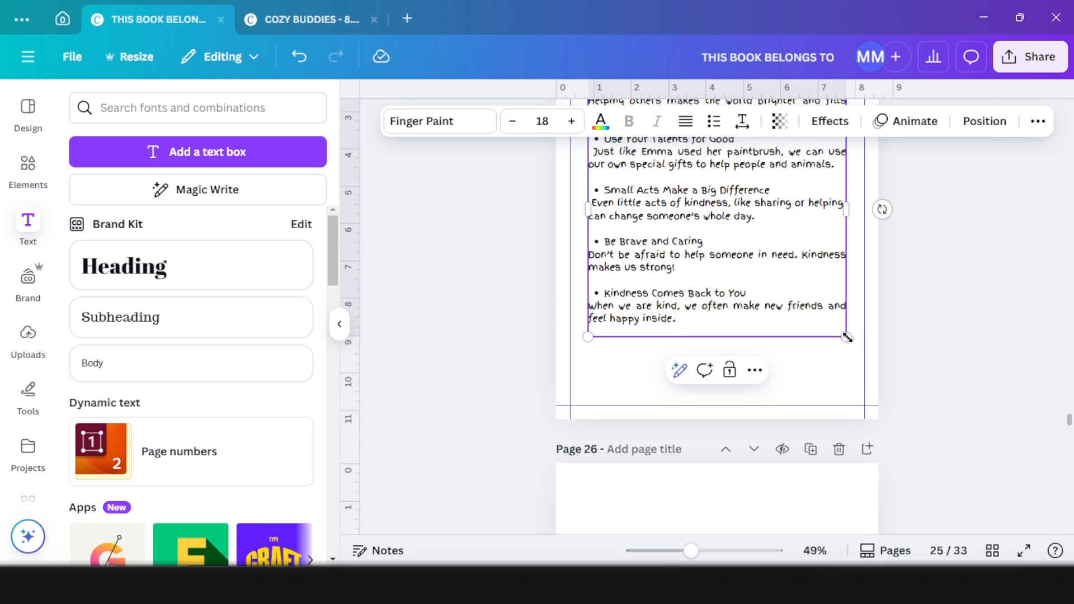
{"action": "scroll", "coordinate": [846, 337], "scroll_direction": "up", "scroll_amount": 5}
{"action": "scroll", "coordinate": [971, 307], "scroll_direction": "down", "scroll_amount": 10}
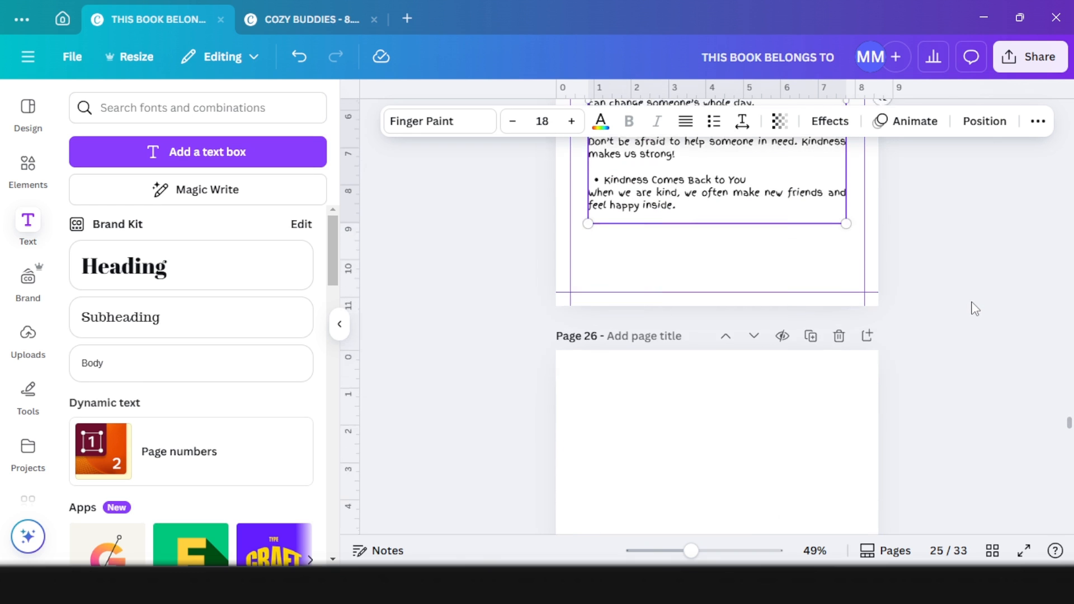
{"action": "key", "text": "Escape"}
{"action": "scroll", "coordinate": [879, 163], "scroll_direction": "up", "scroll_amount": 5}
{"action": "scroll", "coordinate": [664, 281], "scroll_direction": "down", "scroll_amount": 5}
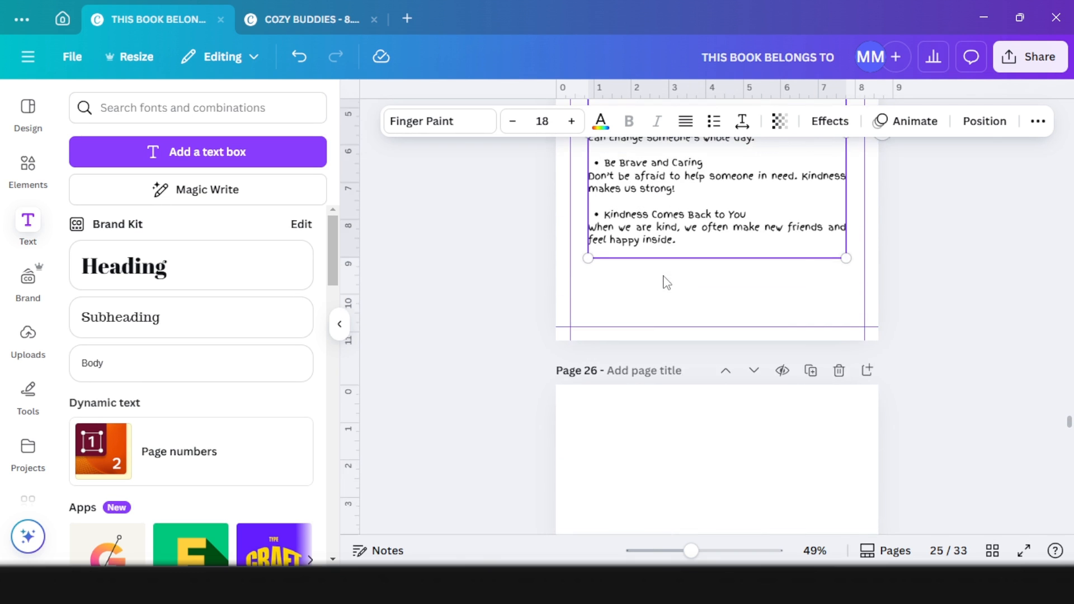
Switch to ChatGPT and copy the first kids' activity title, "Draw Your Own Magic Picture!", for the page after the moral lessons
{"action": "scroll", "coordinate": [690, 331], "scroll_direction": "down", "scroll_amount": 8}
{"action": "left_click", "coordinate": [685, 354]}
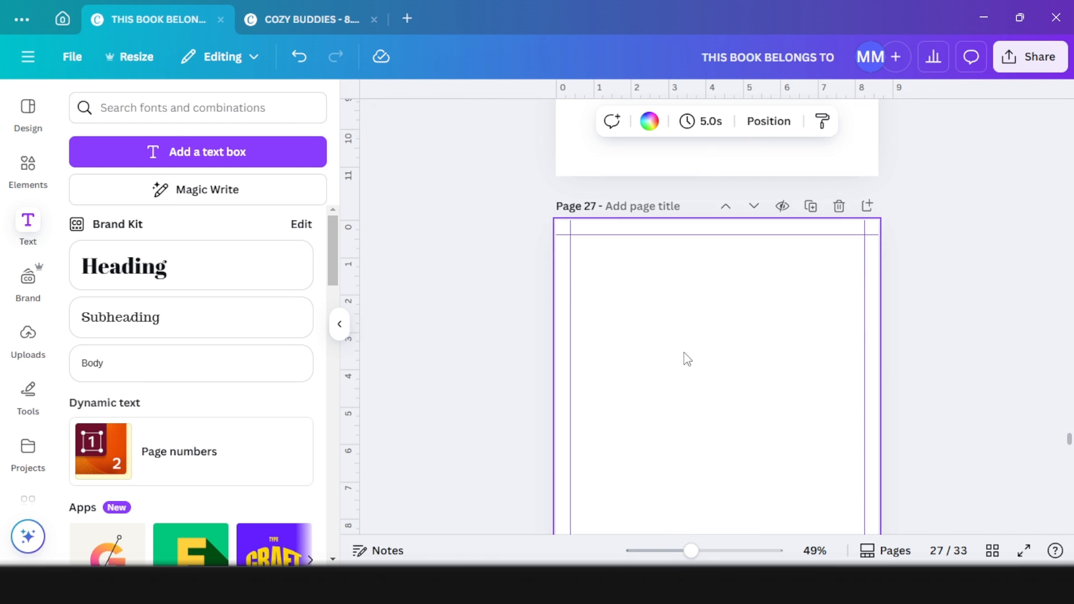
{"action": "scroll", "coordinate": [688, 359], "scroll_direction": "up", "scroll_amount": 5}
{"action": "left_click", "coordinate": [308, 492]}
{"action": "scroll", "coordinate": [414, 293], "scroll_direction": "down", "scroll_amount": 4}
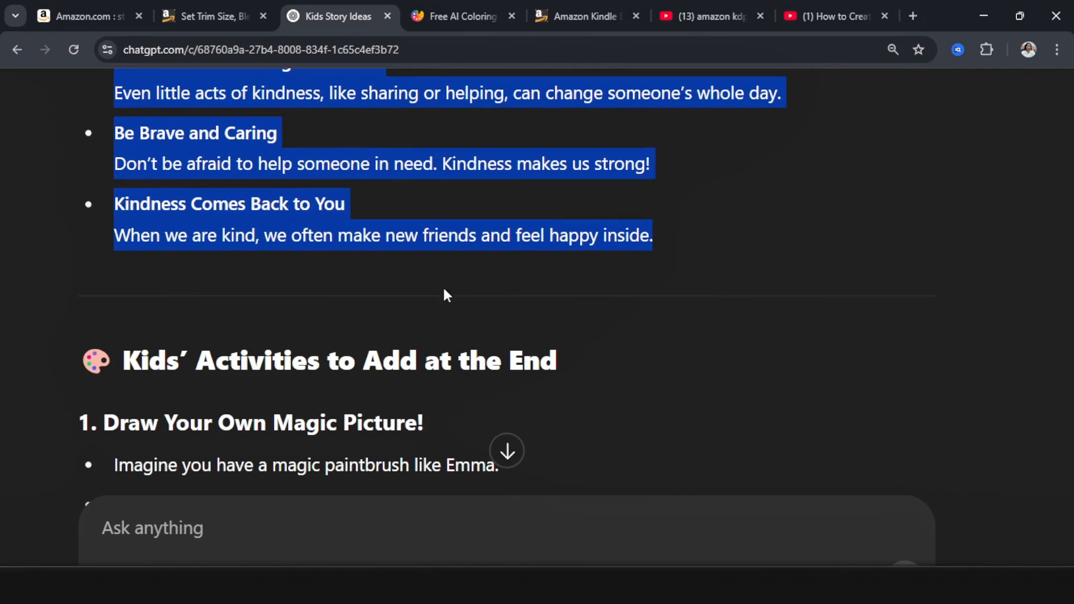
{"action": "left_click", "coordinate": [413, 292]}
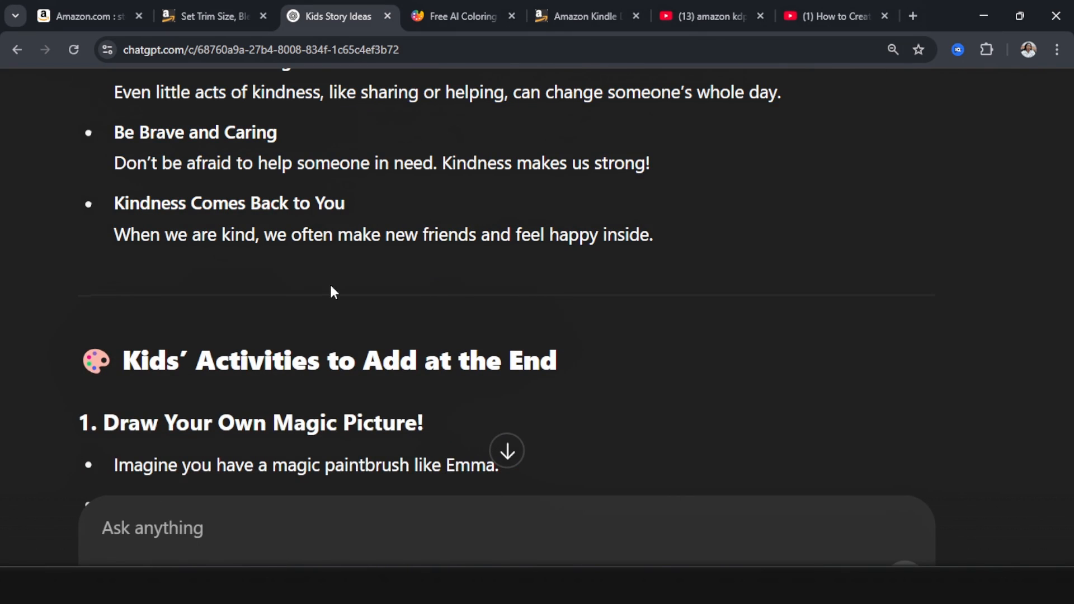
{"action": "scroll", "coordinate": [252, 296], "scroll_direction": "down", "scroll_amount": 1}
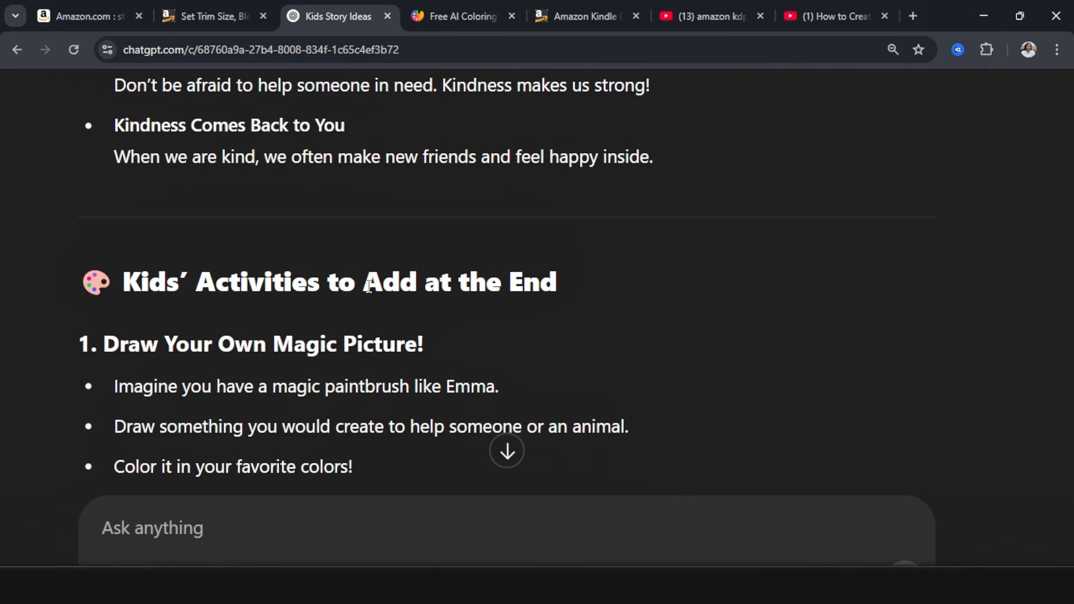
{"action": "left_click_drag", "start_coordinate": [105, 344], "coordinate": [452, 361]}
{"action": "left_click", "coordinate": [983, 17]}
Duplicate the "MORAL LESSONS" heading and move the copy near the upper edge of blank page 26
{"action": "scroll", "coordinate": [775, 321], "scroll_direction": "up", "scroll_amount": 3}
{"action": "left_click", "coordinate": [750, 441]}
{"action": "scroll", "coordinate": [756, 431], "scroll_direction": "down", "scroll_amount": 1}
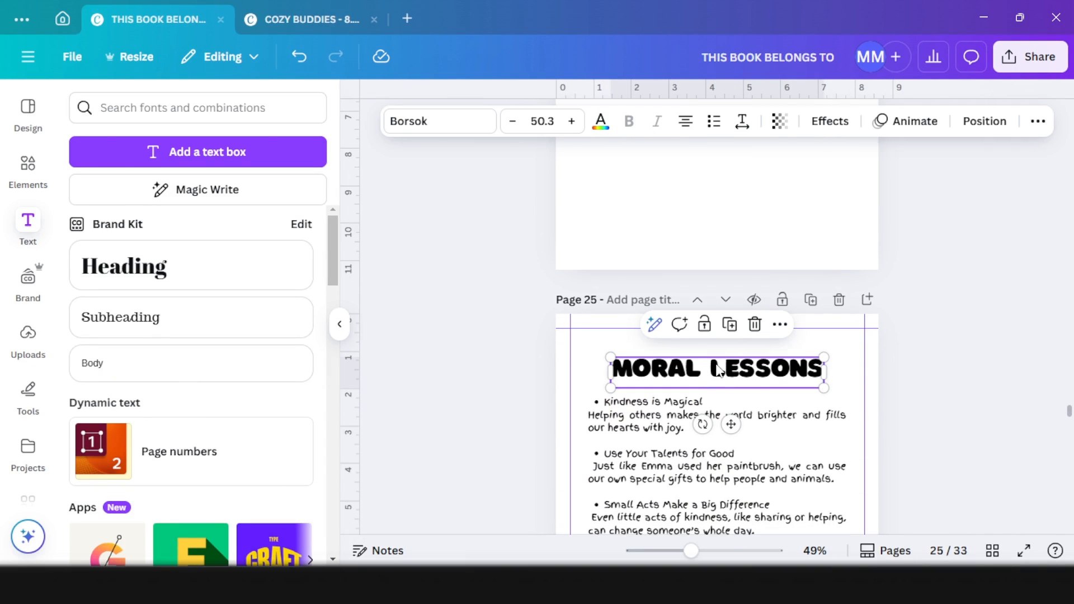
{"action": "left_click", "coordinate": [728, 323]}
{"action": "scroll", "coordinate": [739, 383], "scroll_direction": "down", "scroll_amount": 1}
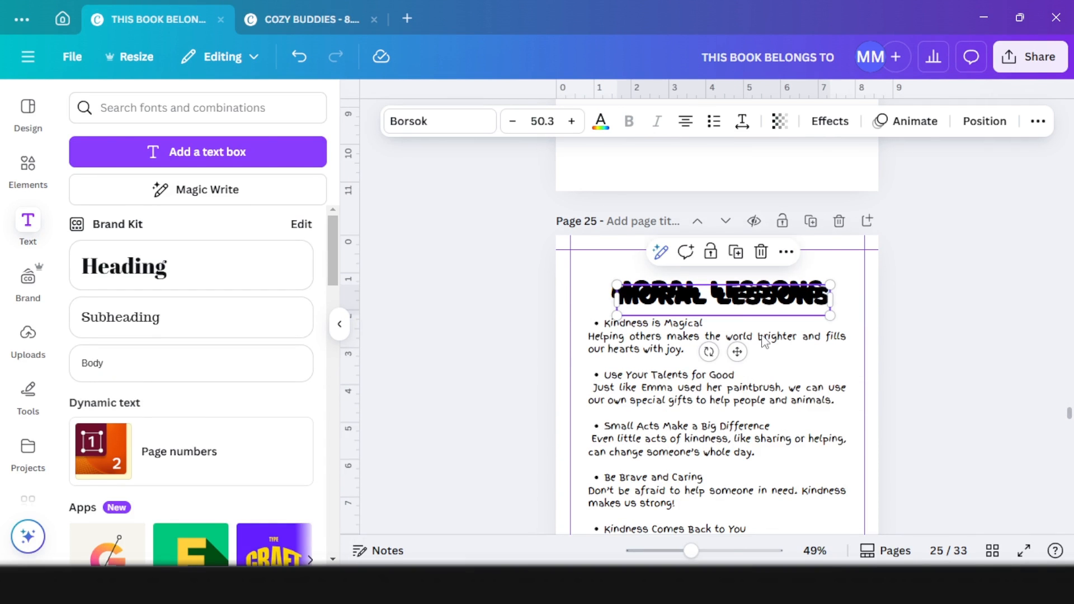
{"action": "left_click_drag", "start_coordinate": [757, 308], "coordinate": [782, 473]}
{"action": "scroll", "coordinate": [788, 237], "scroll_direction": "down", "scroll_amount": 5}
{"action": "mouse_move", "coordinate": [786, 163]}
{"action": "left_mouse_down"}
{"action": "mouse_move", "coordinate": [770, 450]}
{"action": "mouse_move", "coordinate": [727, 438]}
{"action": "left_mouse_up"}
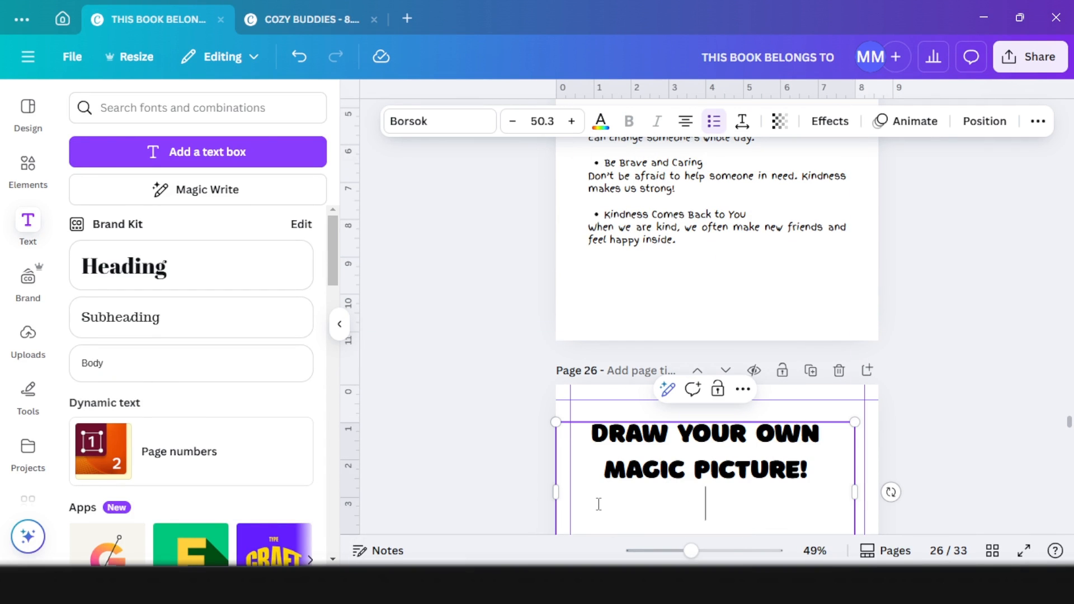
Replace the page 26 heading with "DRAW YOUR OWN MAGIC PICTURE!", remove its extra lines, and center it at size 44
{"action": "key", "text": "BackSpace"}
{"action": "key", "text": "BackSpace"}
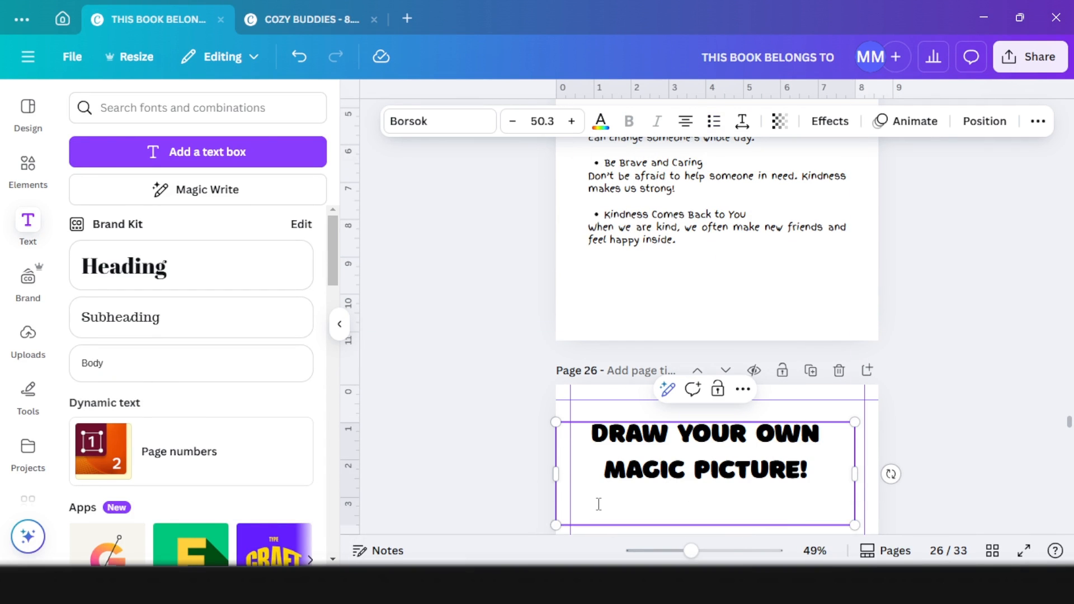
{"action": "left_click", "coordinate": [943, 391]}
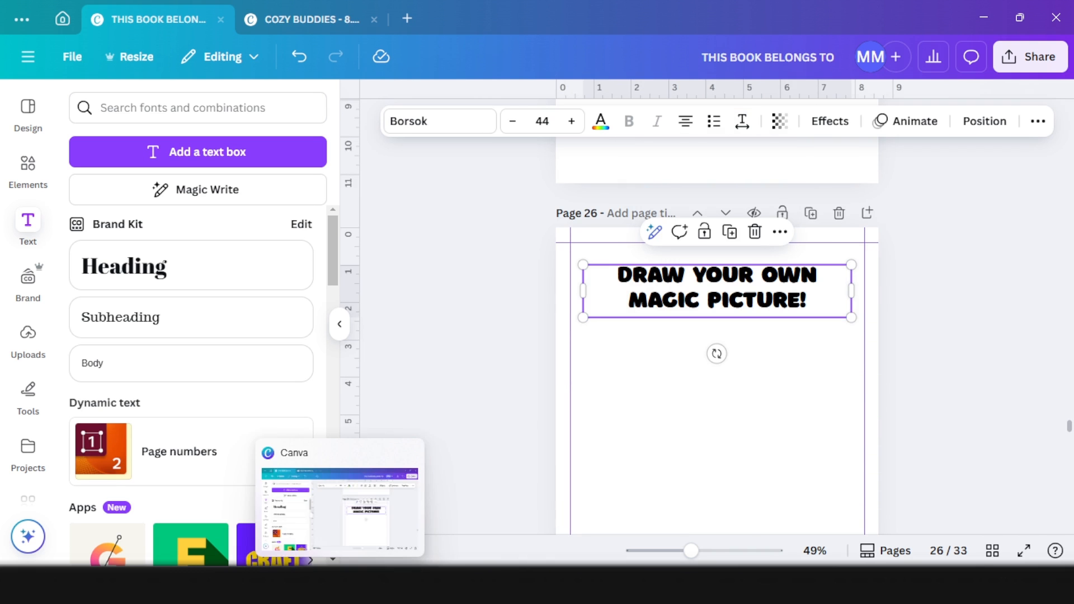
Copy the three magic picture instructions from ChatGPT and paste them onto page 26 in Canva
{"action": "left_click", "coordinate": [307, 584]}
{"action": "scroll", "coordinate": [153, 286], "scroll_direction": "down", "scroll_amount": 2}
{"action": "left_click", "coordinate": [154, 289]}
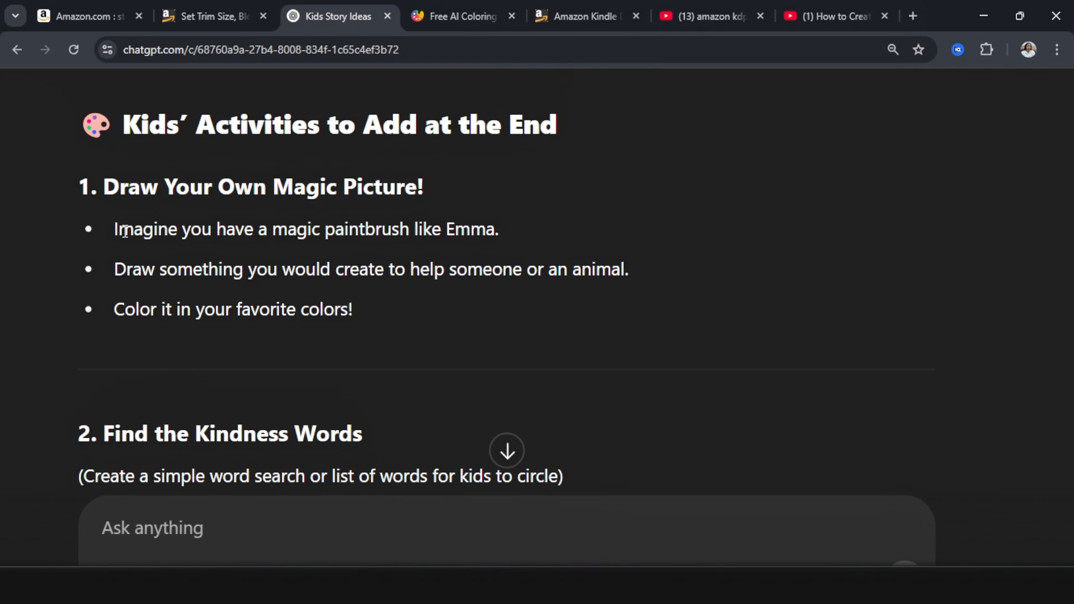
{"action": "left_click_drag", "start_coordinate": [114, 229], "coordinate": [365, 338]}
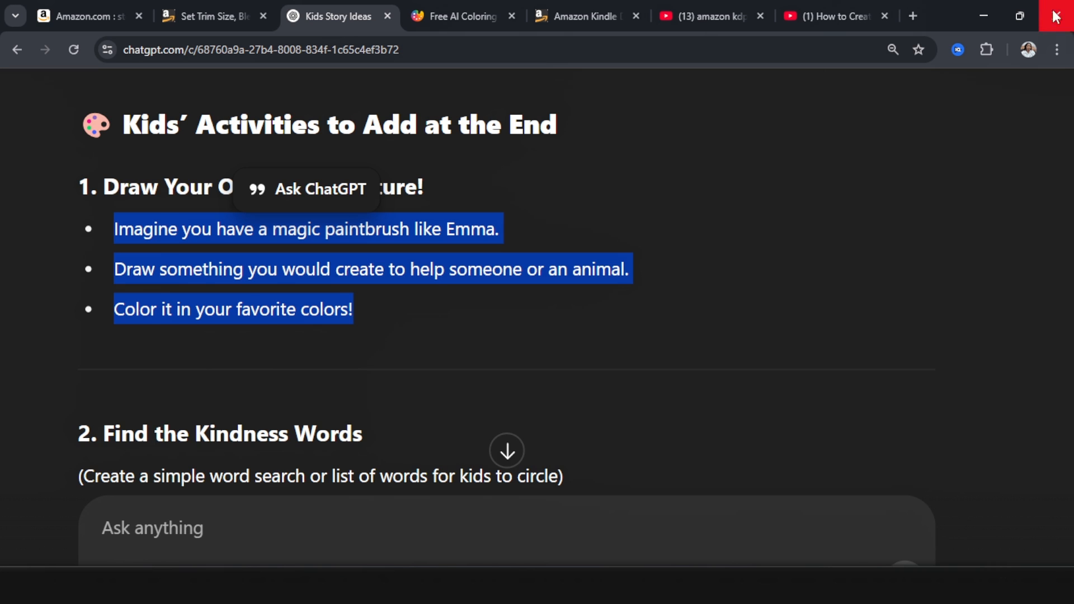
{"action": "left_click", "coordinate": [983, 16]}
{"action": "left_click", "coordinate": [695, 374]}
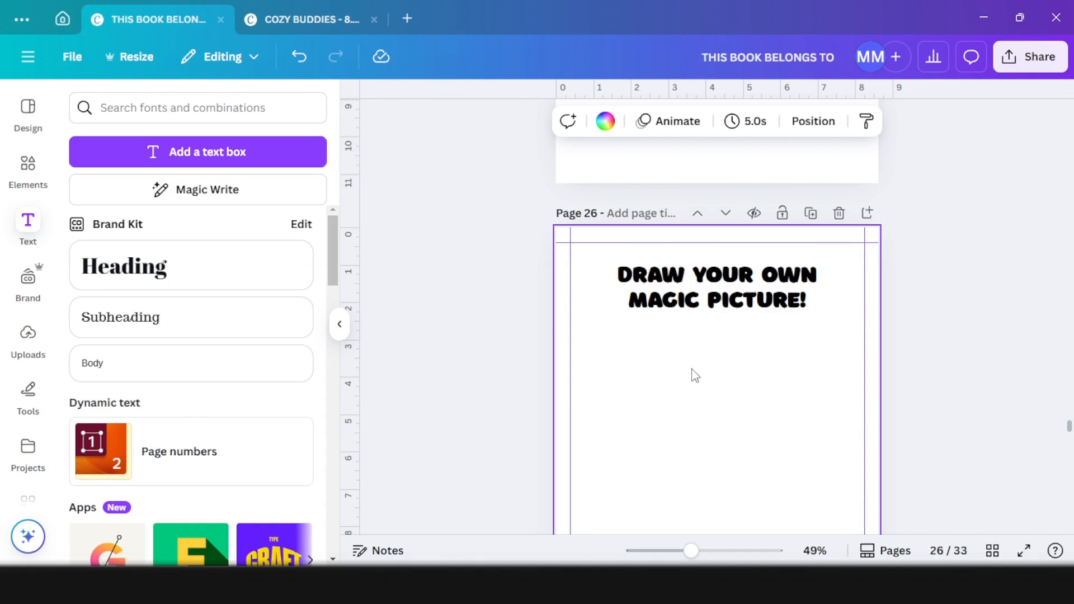
{"action": "key", "text": "ctrl+v"}
Copy the text style of the page 25 moral lessons and apply it to the pasted instructions on page 26
{"action": "scroll", "coordinate": [691, 375], "scroll_direction": "up", "scroll_amount": 8}
{"action": "left_click", "coordinate": [674, 376]}
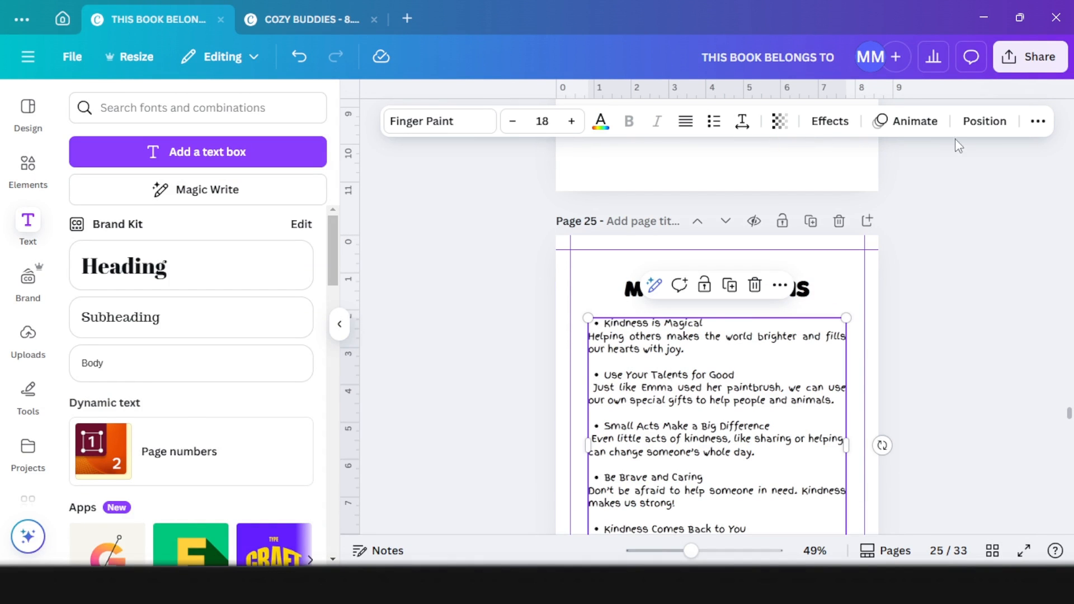
{"action": "left_click", "coordinate": [1037, 121]}
{"action": "left_click", "coordinate": [1034, 156]}
{"action": "scroll", "coordinate": [721, 369], "scroll_direction": "down", "scroll_amount": 5}
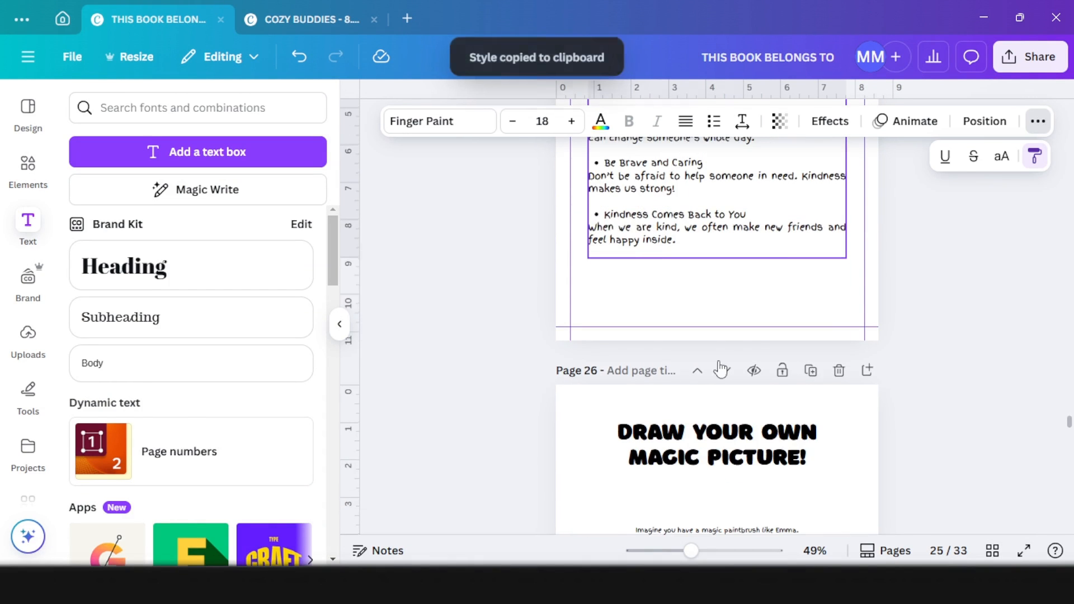
{"action": "scroll", "coordinate": [721, 369], "scroll_direction": "down", "scroll_amount": 3}
{"action": "left_click", "coordinate": [680, 385]}
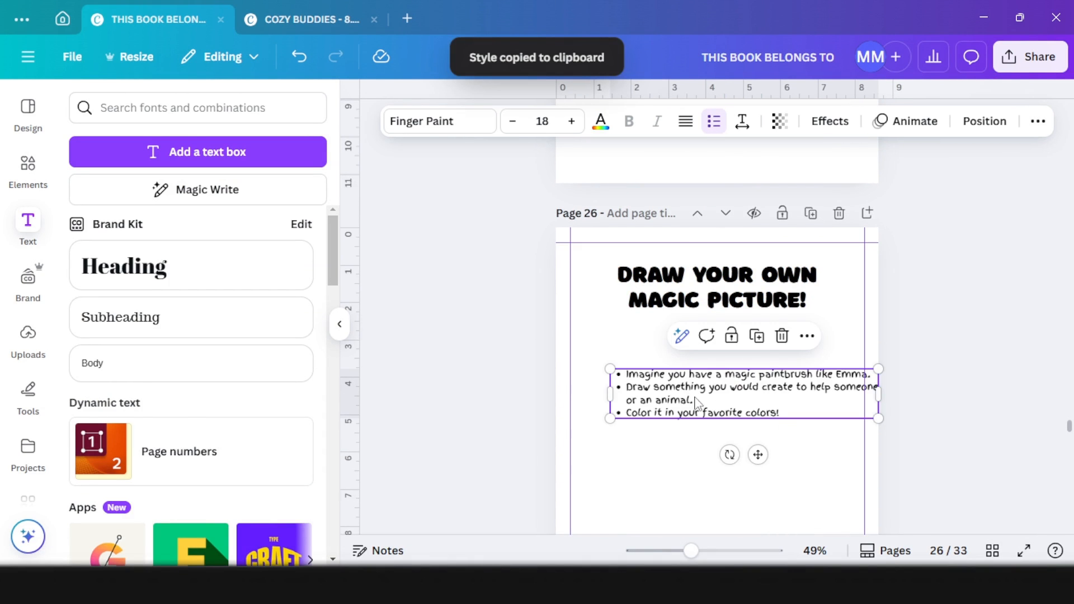
Place the bulleted instructions directly below the page 26 heading, inside the page margins
{"action": "scroll", "coordinate": [719, 358], "scroll_direction": "down", "scroll_amount": 4}
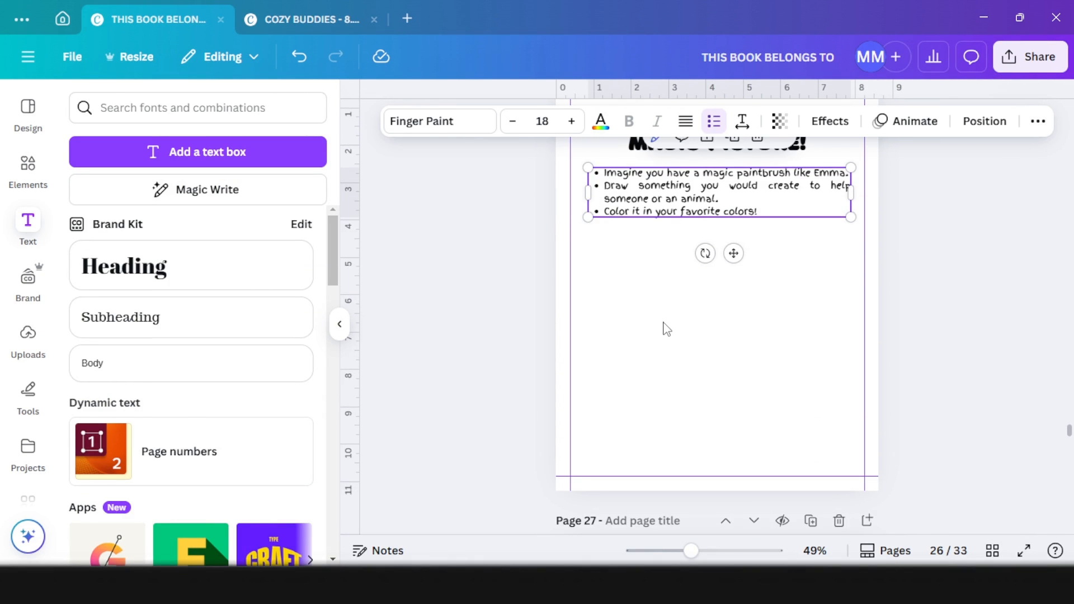
{"action": "left_click", "coordinate": [717, 273]}
{"action": "scroll", "coordinate": [716, 400], "scroll_direction": "up", "scroll_amount": 2}
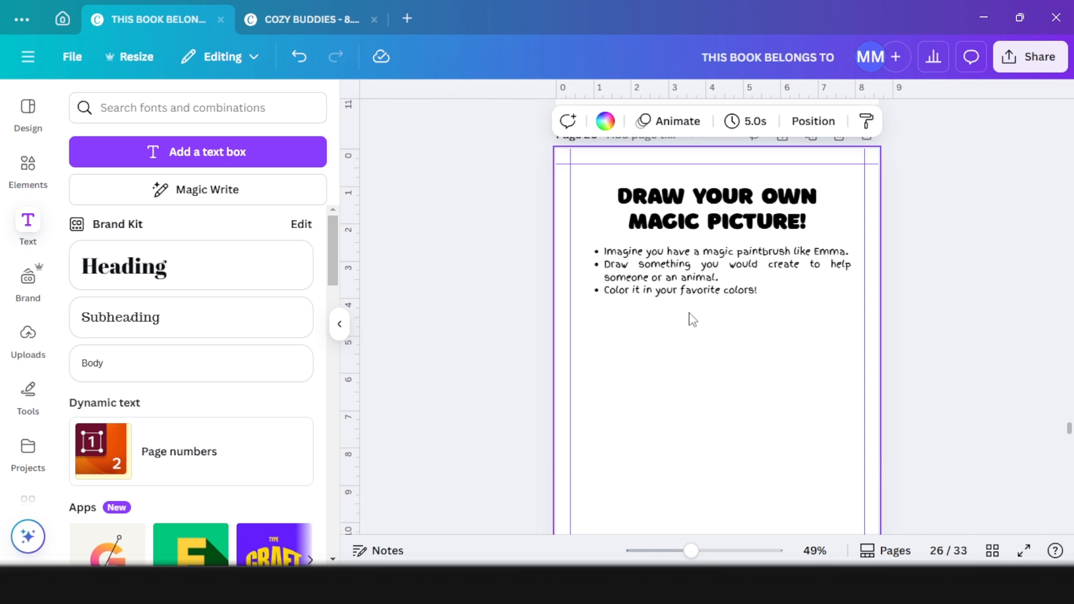
Check ChatGPT for the second kids' activity and copy the page 26 heading in Canva onto page 28
{"action": "scroll", "coordinate": [693, 319], "scroll_direction": "down", "scroll_amount": 10}
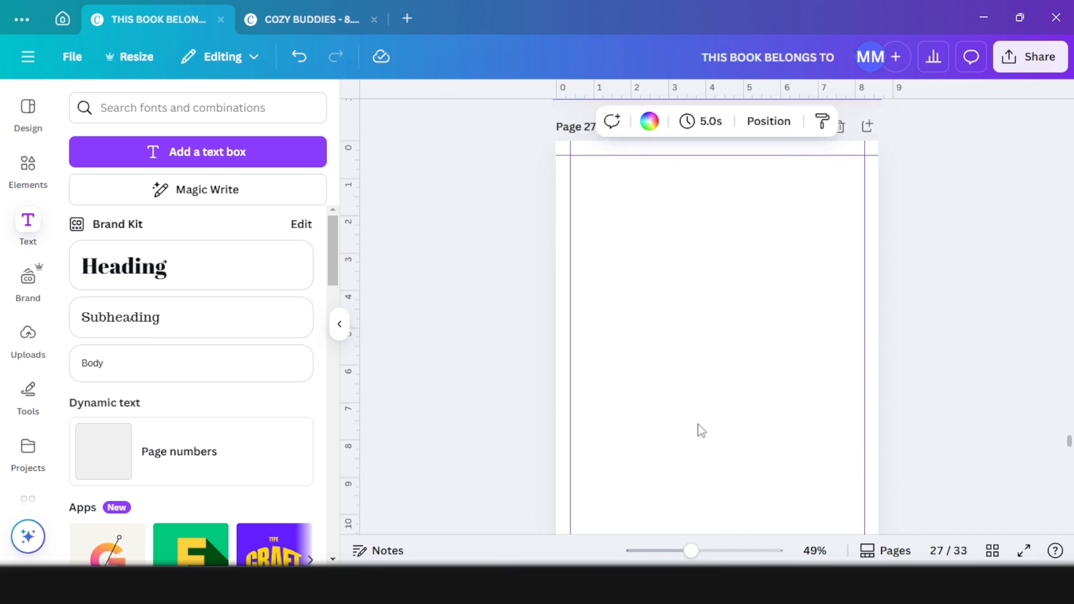
{"action": "scroll", "coordinate": [701, 430], "scroll_direction": "down", "scroll_amount": 5}
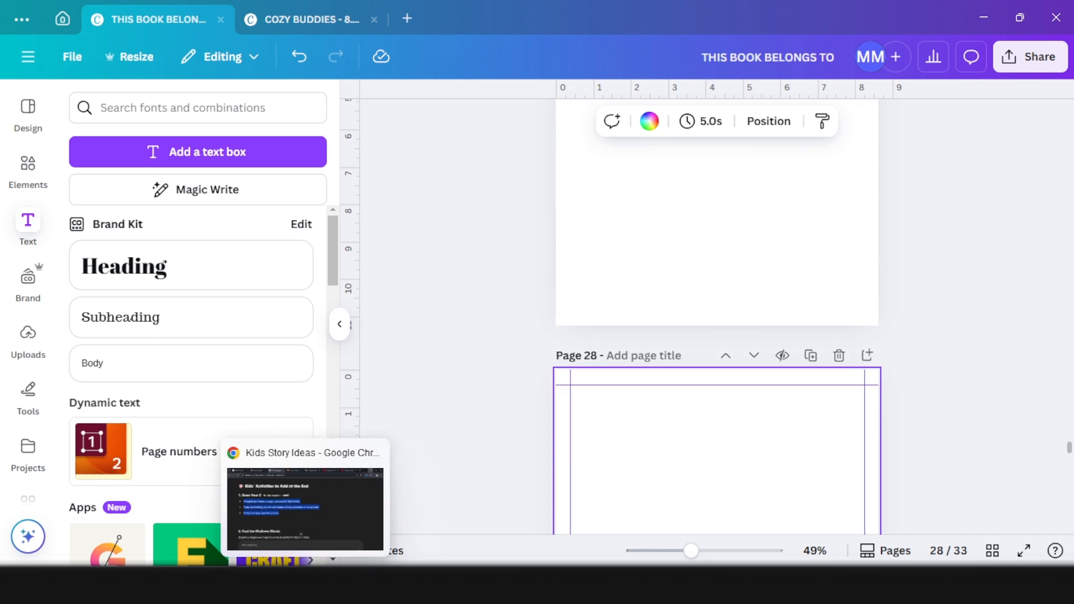
{"action": "left_click", "coordinate": [307, 585]}
{"action": "scroll", "coordinate": [318, 344], "scroll_direction": "down", "scroll_amount": 3}
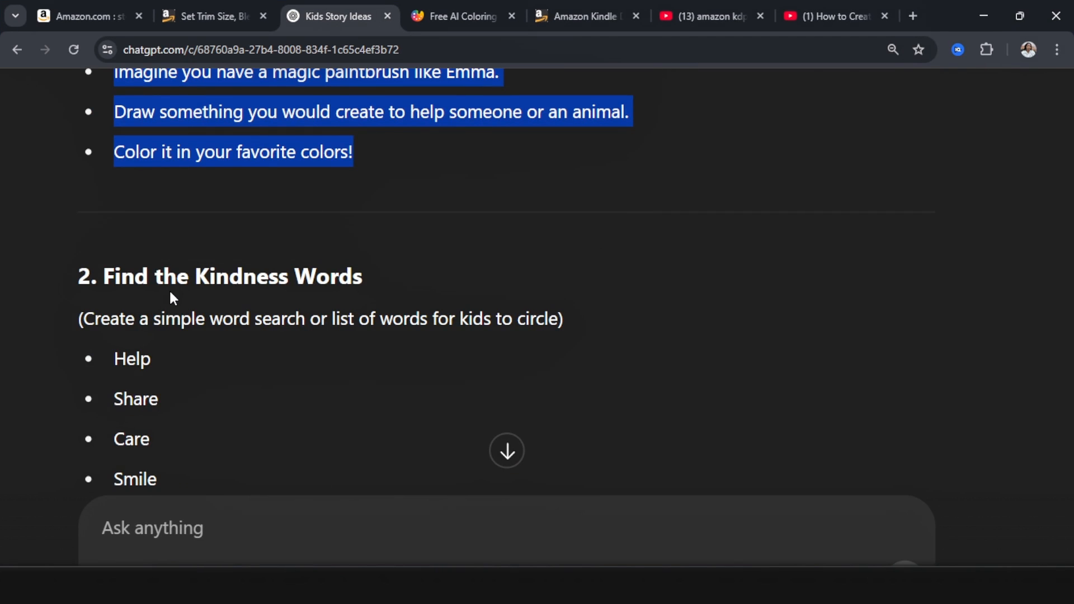
{"action": "scroll", "coordinate": [165, 313], "scroll_direction": "down", "scroll_amount": 1}
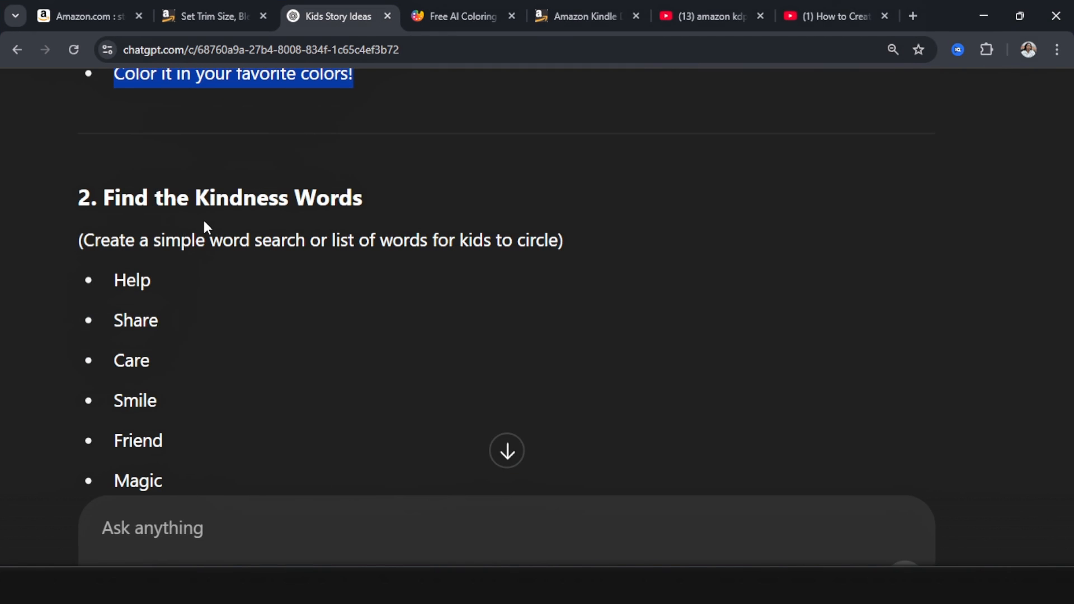
{"action": "key", "text": "alt+Tab"}
{"action": "left_click", "coordinate": [706, 286]}
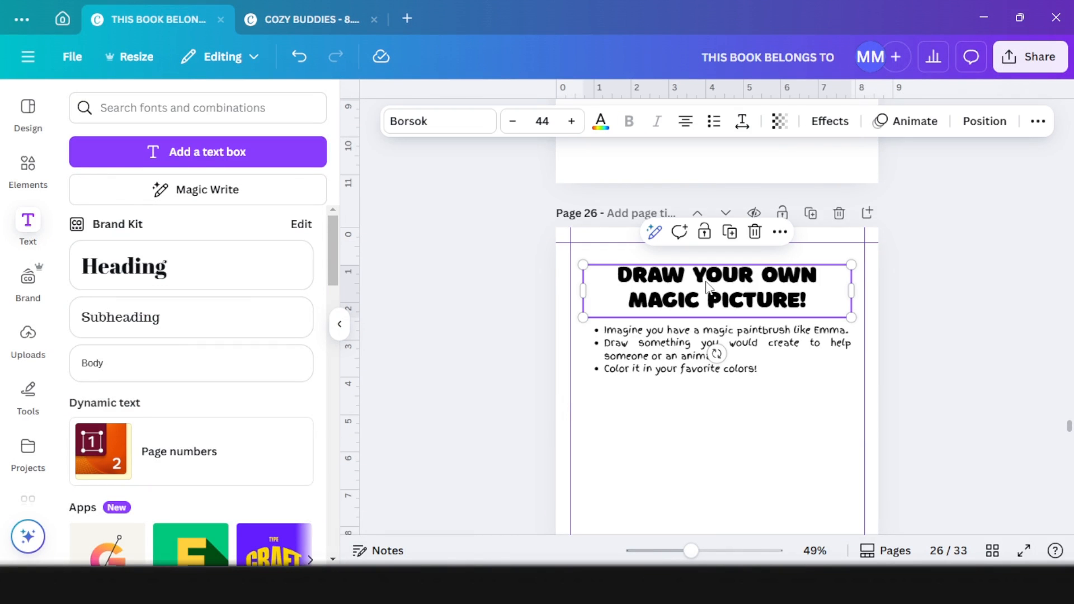
{"action": "scroll", "coordinate": [707, 284], "scroll_direction": "down", "scroll_amount": 10}
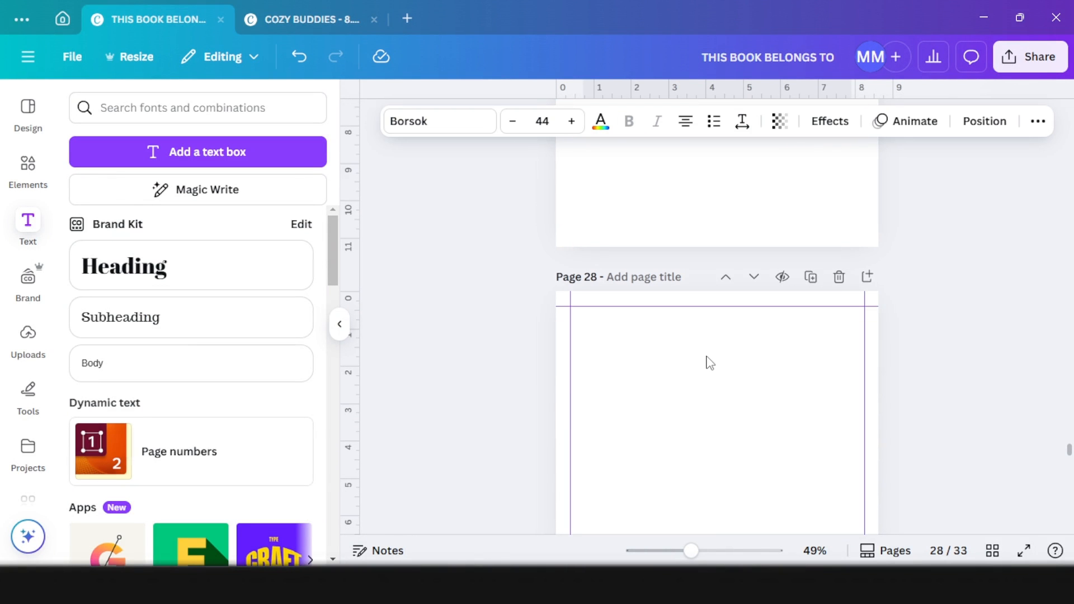
{"action": "key", "text": "ctrl+v"}
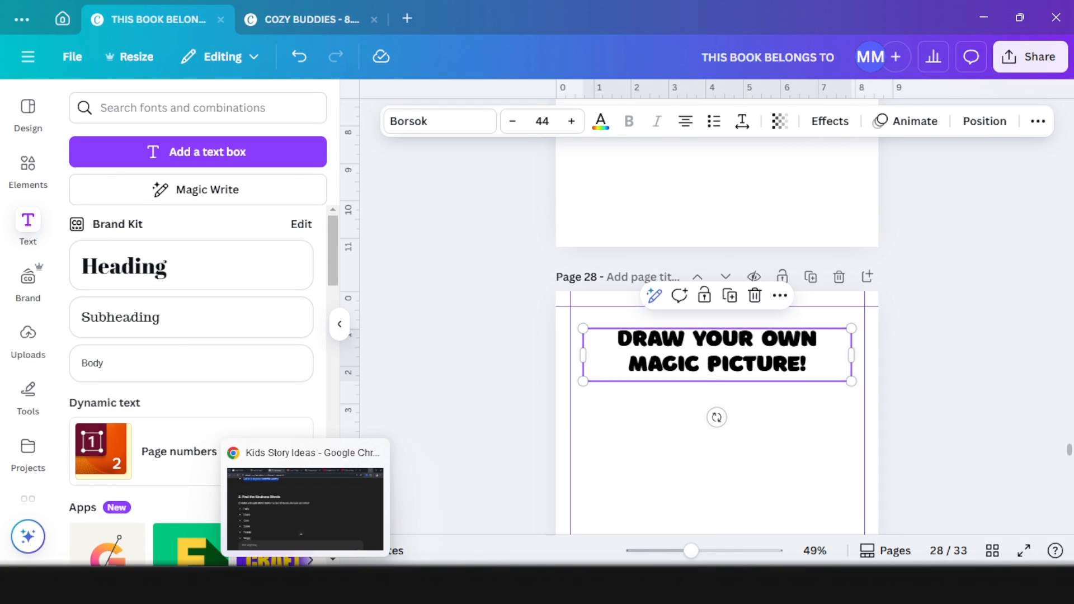
Replace the page 28 heading text with "Find the Kindness Words" copied from ChatGPT
{"action": "left_click", "coordinate": [273, 431]}
{"action": "left_click_drag", "start_coordinate": [100, 198], "coordinate": [398, 194]}
{"action": "key", "text": "alt+Tab"}
{"action": "double_click", "coordinate": [775, 349]}
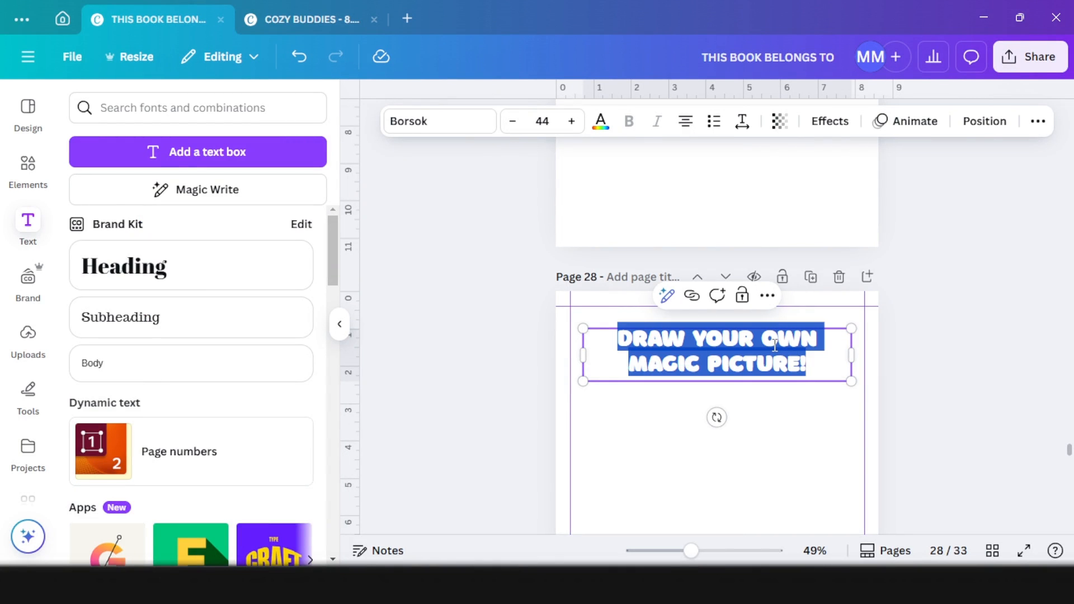
{"action": "key", "text": "ctrl+v"}
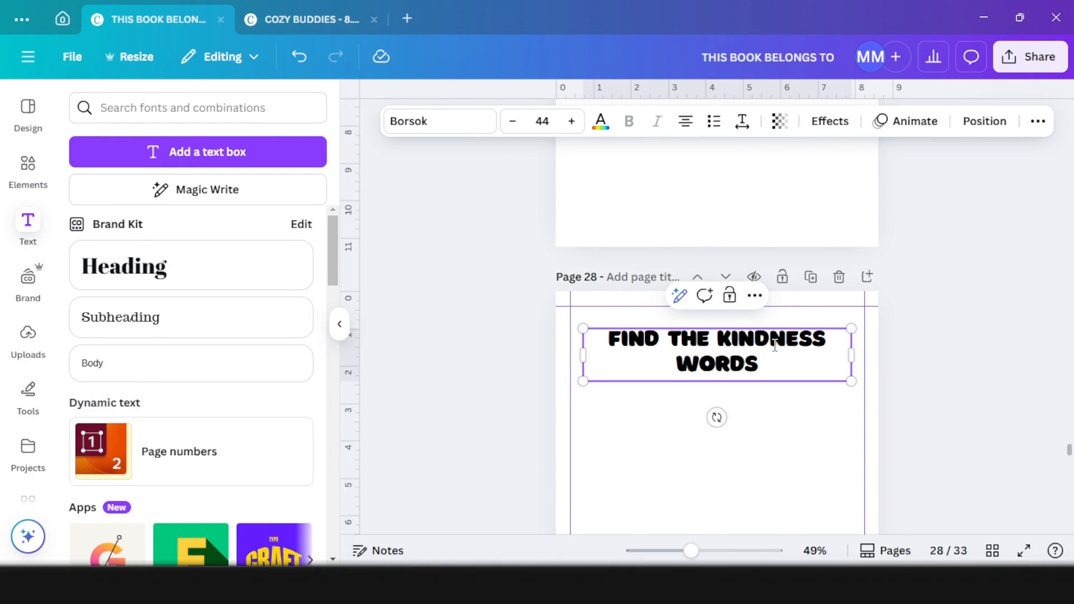
Search the graphics for "word search" and add the blank square grid to page 28
{"action": "left_click", "coordinate": [29, 171]}
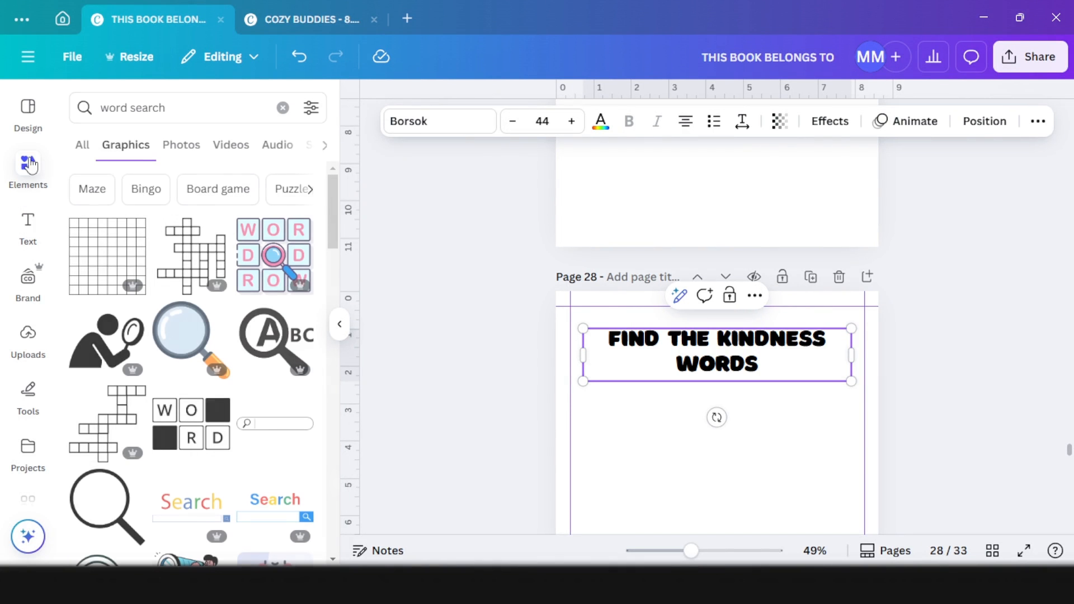
{"action": "left_click", "coordinate": [175, 109]}
{"action": "key", "text": "Return"}
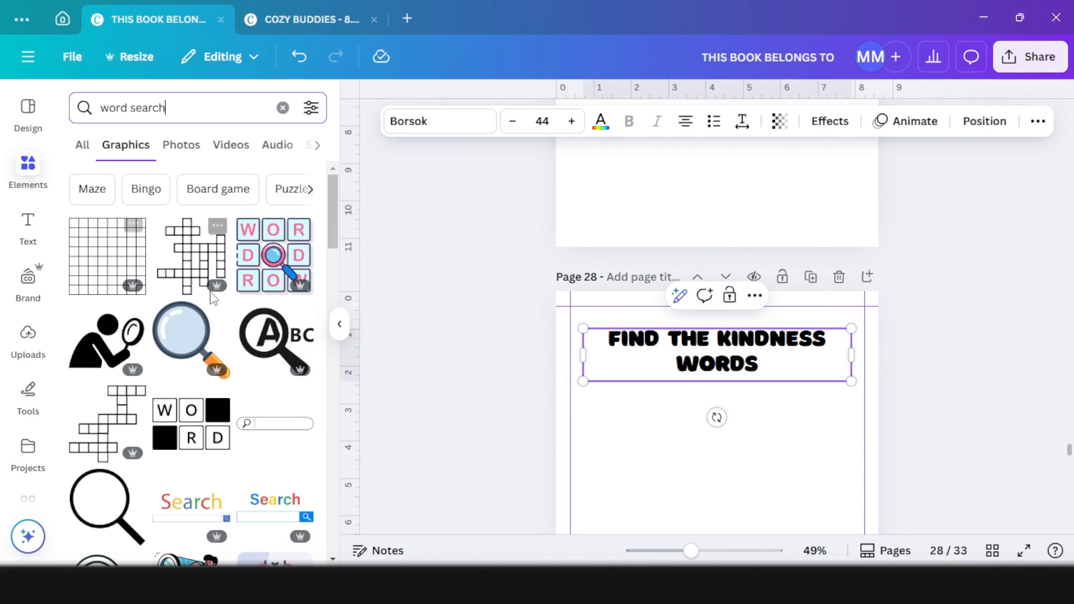
{"action": "scroll", "coordinate": [120, 386], "scroll_direction": "down", "scroll_amount": 2}
{"action": "scroll", "coordinate": [120, 385], "scroll_direction": "up", "scroll_amount": 2}
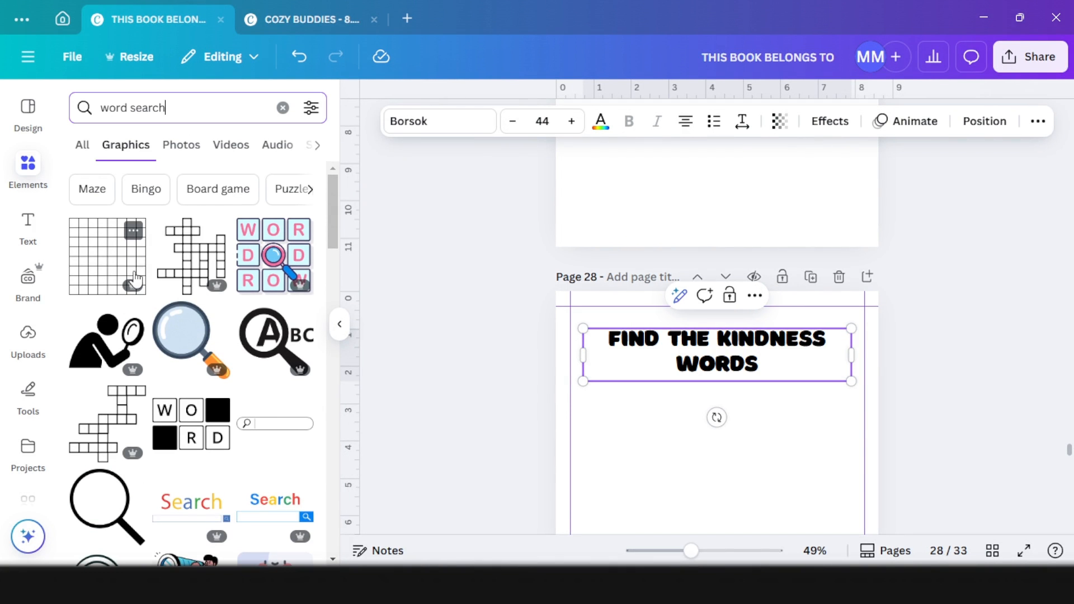
{"action": "scroll", "coordinate": [733, 402], "scroll_direction": "down", "scroll_amount": 2}
{"action": "left_click", "coordinate": [727, 390]}
{"action": "left_click_drag", "start_coordinate": [101, 266], "coordinate": [678, 387]}
Enlarge the word search grid and center it directly below the page 28 heading
{"action": "scroll", "coordinate": [678, 388], "scroll_direction": "down", "scroll_amount": 2}
{"action": "left_click_drag", "start_coordinate": [765, 313], "coordinate": [838, 387]}
{"action": "left_click_drag", "start_coordinate": [773, 317], "coordinate": [753, 297]}
{"action": "scroll", "coordinate": [754, 303], "scroll_direction": "up", "scroll_amount": 1}
{"action": "left_click_drag", "start_coordinate": [727, 347], "coordinate": [725, 336]}
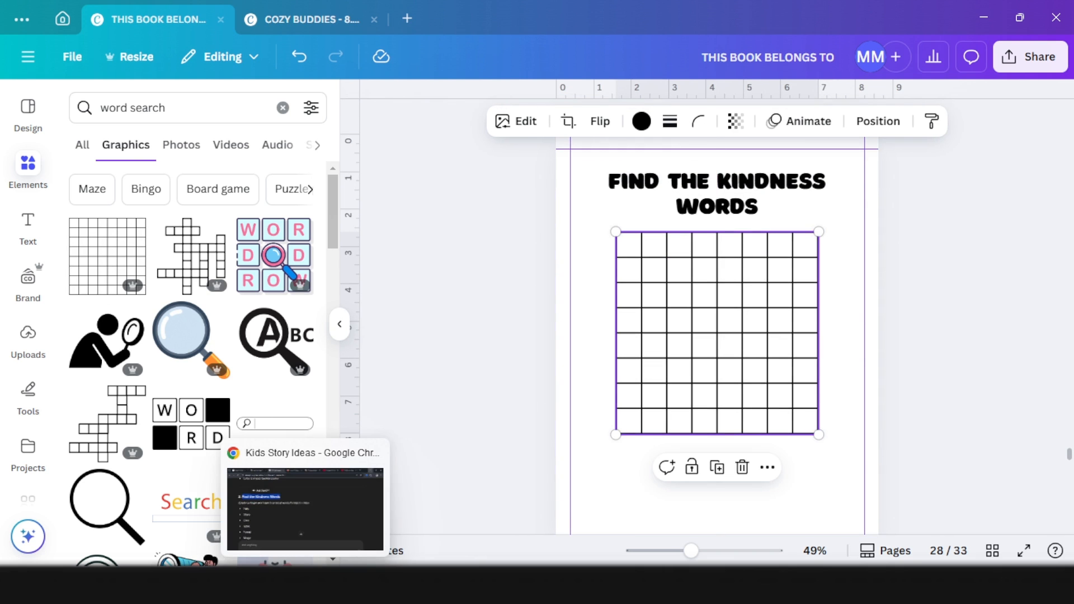
Copy the list of kindness words, from Help to Kindness, from ChatGPT and return to page 28 in Canva
{"action": "left_click", "coordinate": [287, 506]}
{"action": "left_click_drag", "start_coordinate": [91, 274], "coordinate": [212, 380]}
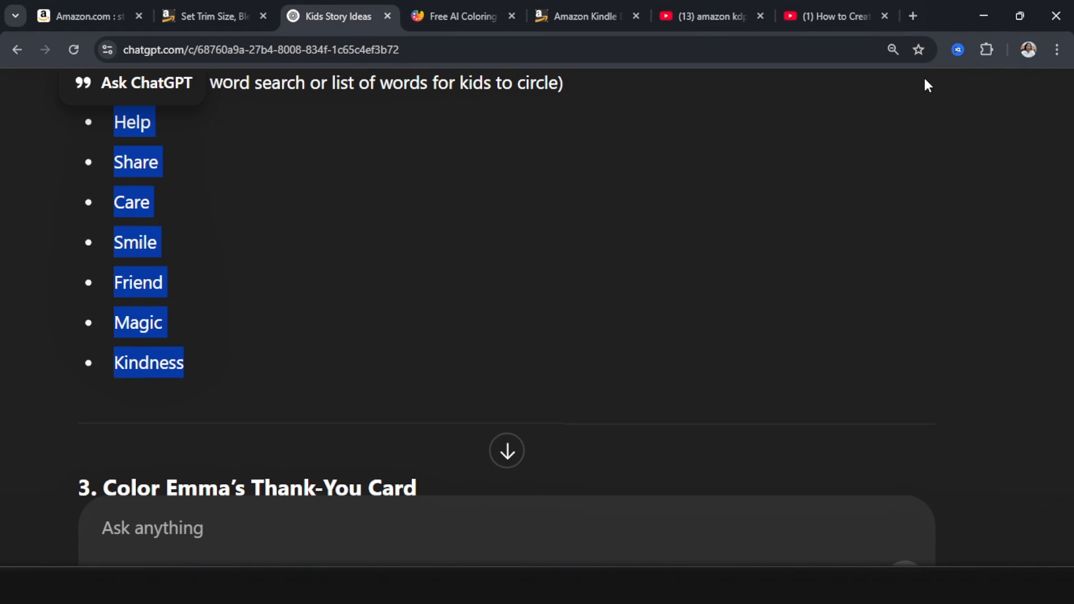
{"action": "left_click", "coordinate": [982, 17]}
{"action": "left_click", "coordinate": [620, 486]}
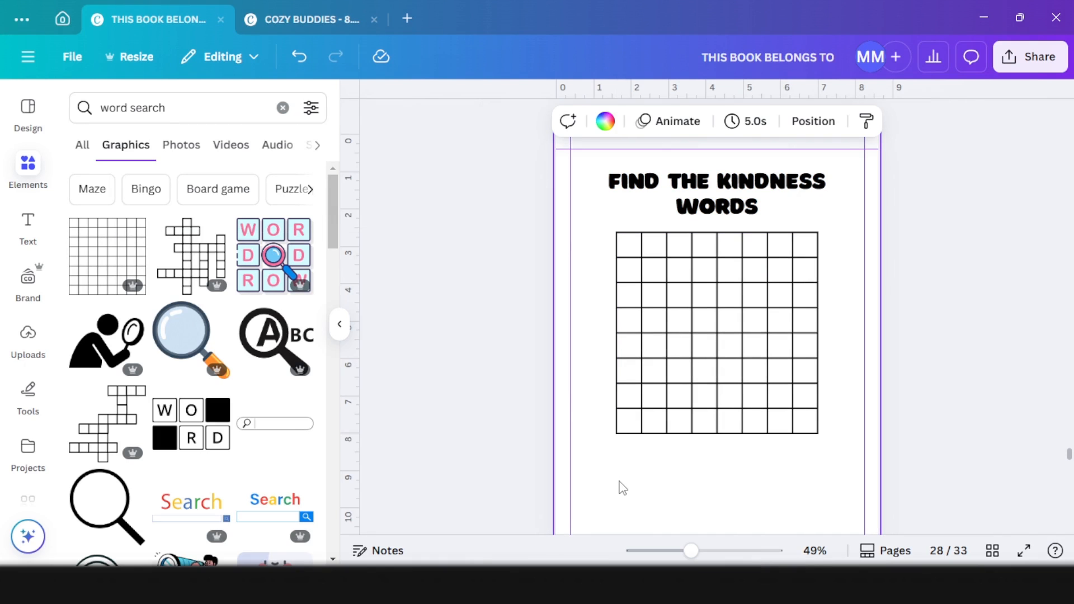
Apply the Finger Paint size 18 style of the page 25 moral lessons to the word list on page 28
{"action": "scroll", "coordinate": [683, 270], "scroll_direction": "up", "scroll_amount": 15}
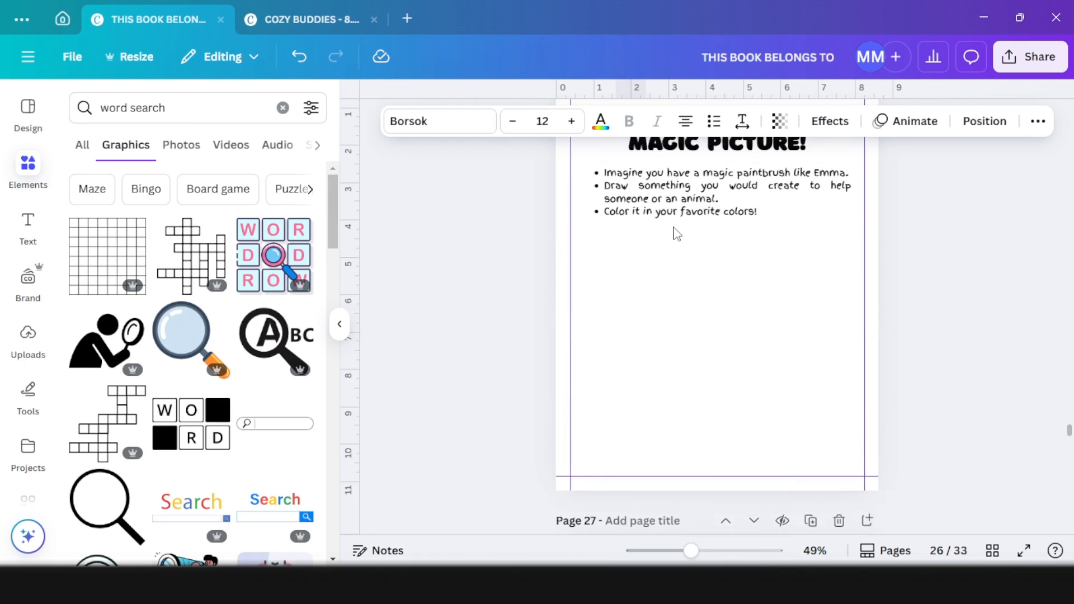
{"action": "left_click", "coordinate": [685, 448]}
{"action": "left_click", "coordinate": [1037, 120]}
{"action": "left_click", "coordinate": [1034, 156]}
{"action": "scroll", "coordinate": [581, 352], "scroll_direction": "down", "scroll_amount": 6}
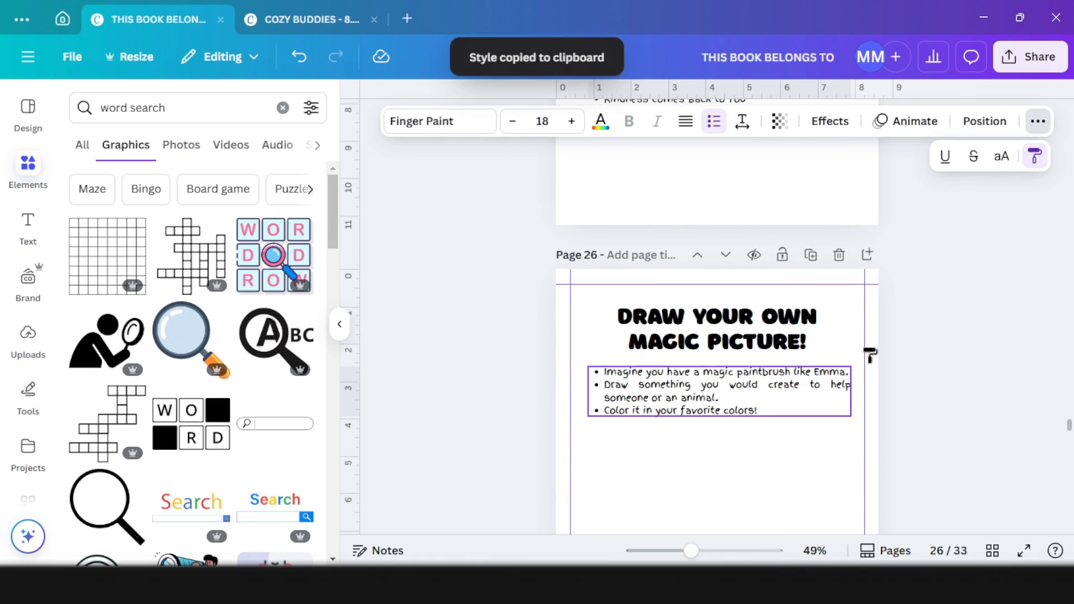
{"action": "scroll", "coordinate": [582, 353], "scroll_direction": "down", "scroll_amount": 10}
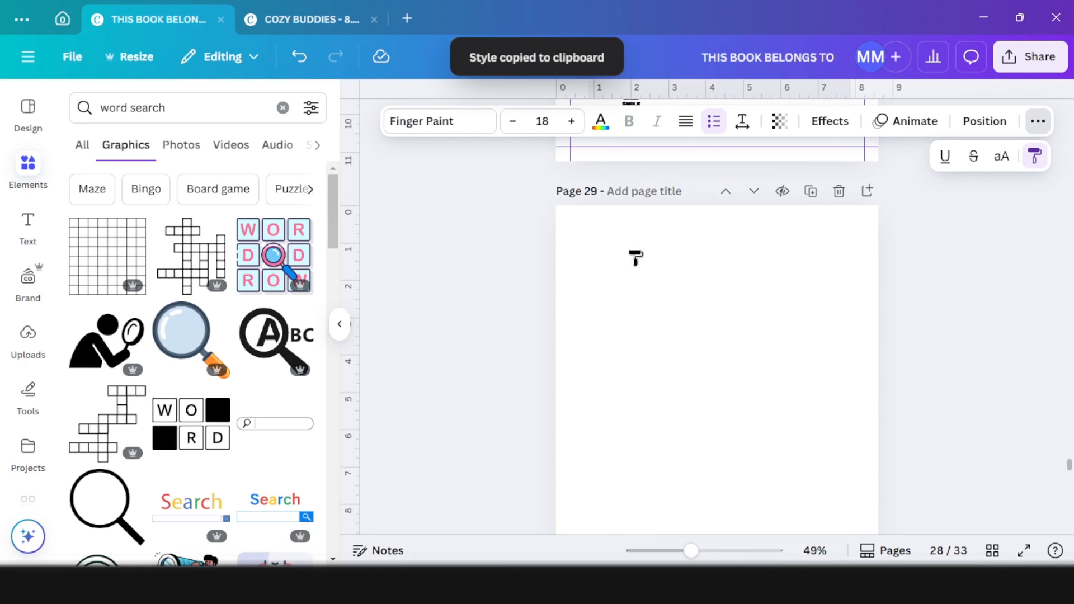
{"action": "left_click", "coordinate": [630, 255]}
Place a second word list beside the first below the grid and fill it with Friend, Magic and Kindness
{"action": "left_click_drag", "start_coordinate": [728, 254], "coordinate": [778, 254]}
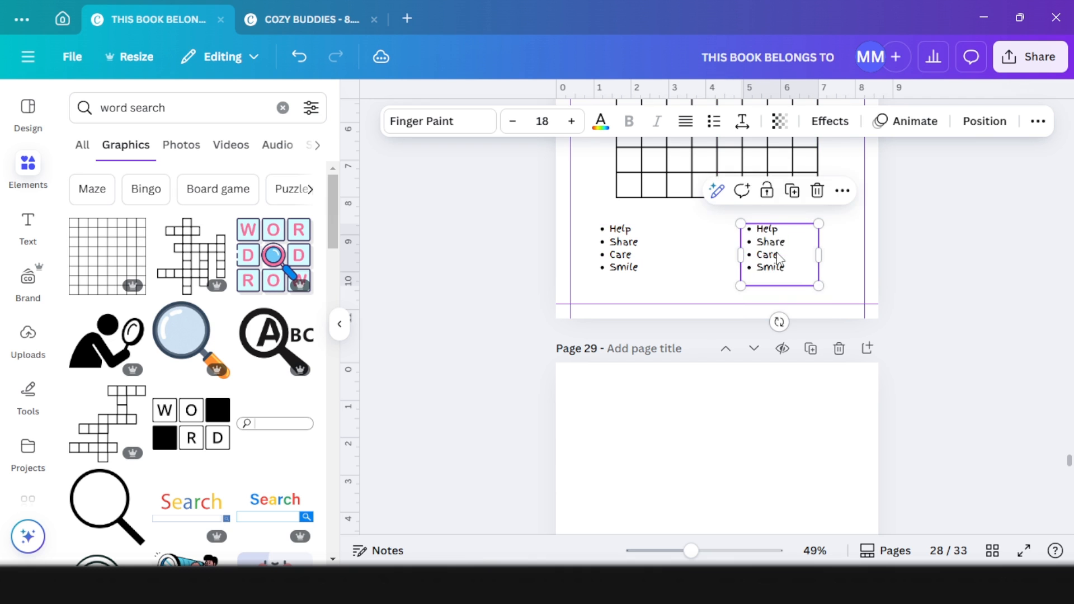
{"action": "double_click", "coordinate": [778, 253]}
{"action": "key", "text": "ctrl+v"}
{"action": "left_click", "coordinate": [926, 294]}
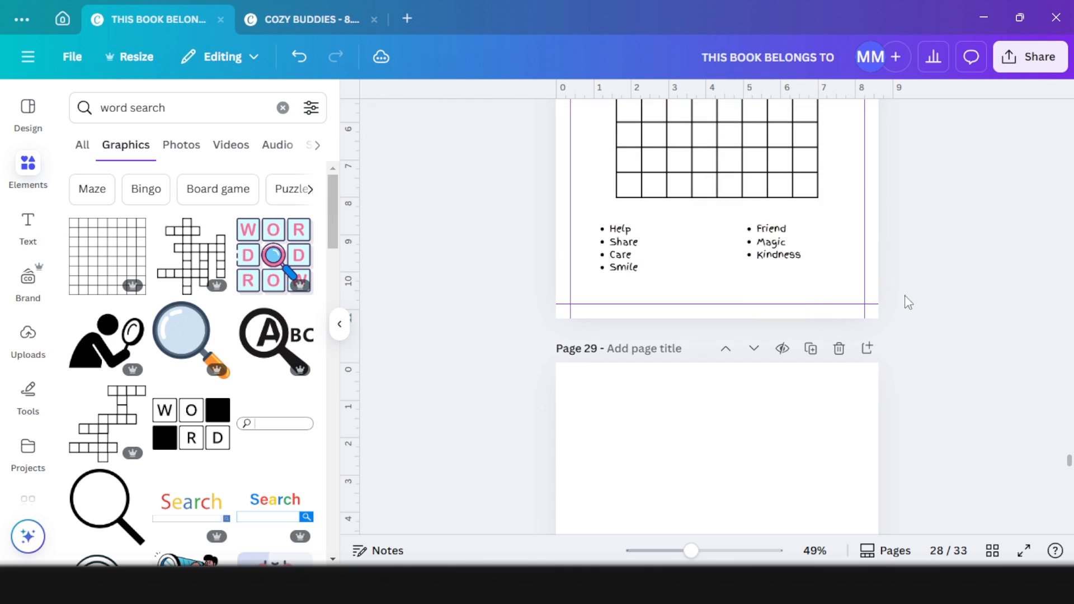
Shift the Help, Share, Care and Smile list inward to line up with the grid's left edge
{"action": "scroll", "coordinate": [789, 263], "scroll_direction": "down", "scroll_amount": 3}
{"action": "scroll", "coordinate": [727, 358], "scroll_direction": "up", "scroll_amount": 5}
{"action": "left_click", "coordinate": [638, 411]}
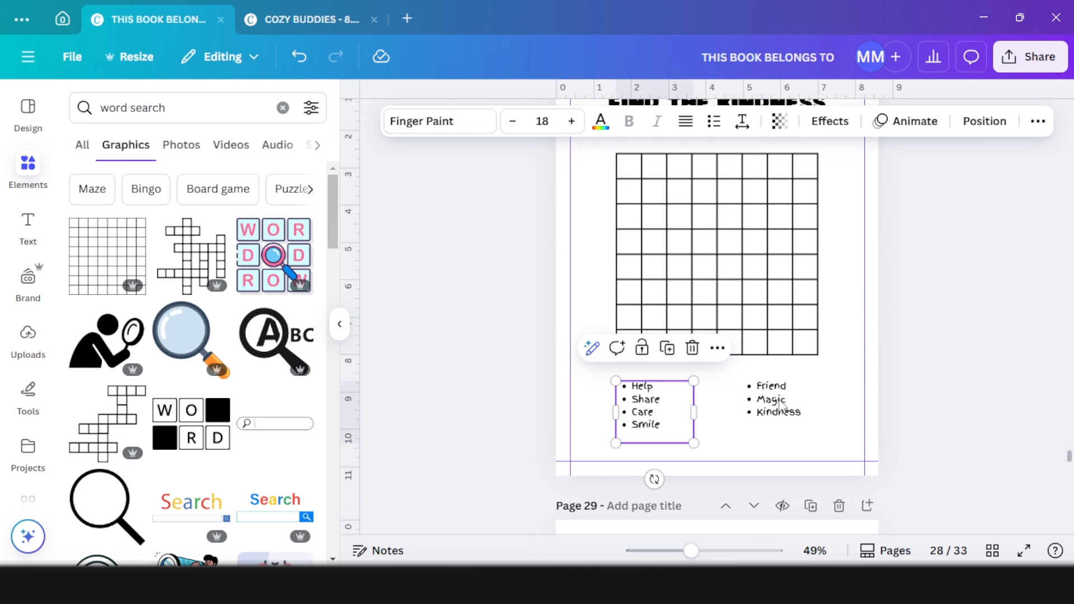
{"action": "scroll", "coordinate": [723, 259], "scroll_direction": "up", "scroll_amount": 2}
{"action": "left_click", "coordinate": [957, 323]}
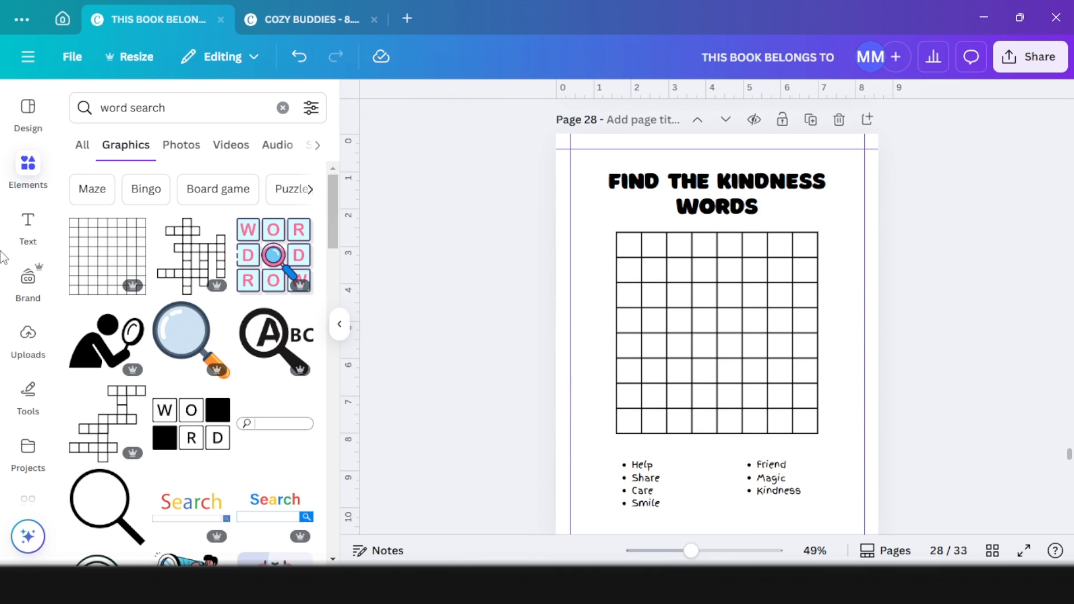
Add a heading text with the letter H in Archivo Black and place it in the grid's top-left cell
{"action": "left_click", "coordinate": [27, 227]}
{"action": "left_click", "coordinate": [162, 264]}
{"action": "left_click", "coordinate": [432, 133]}
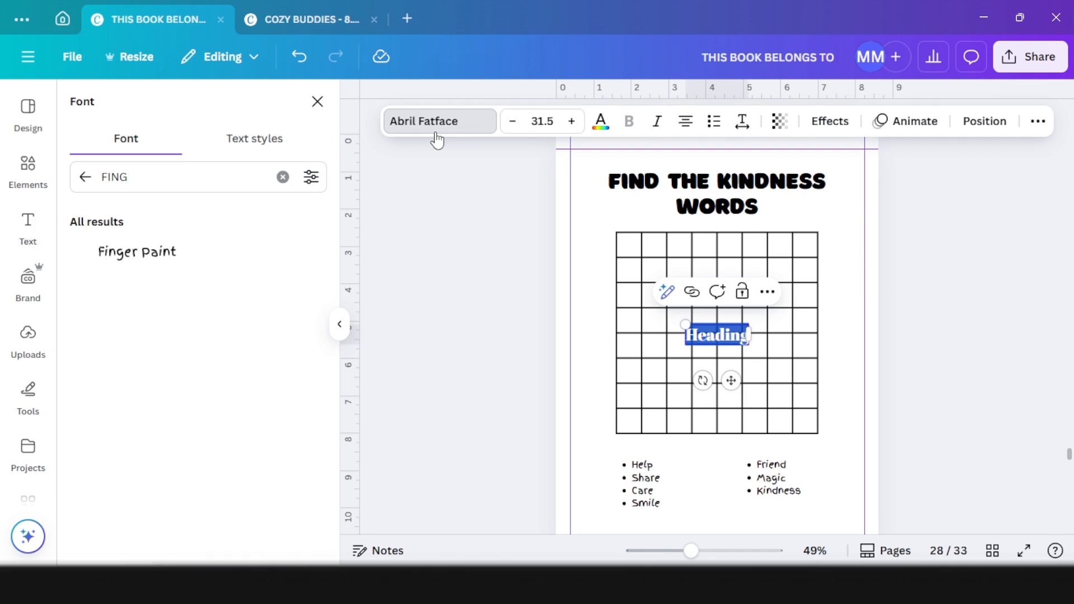
{"action": "left_click", "coordinate": [83, 176]}
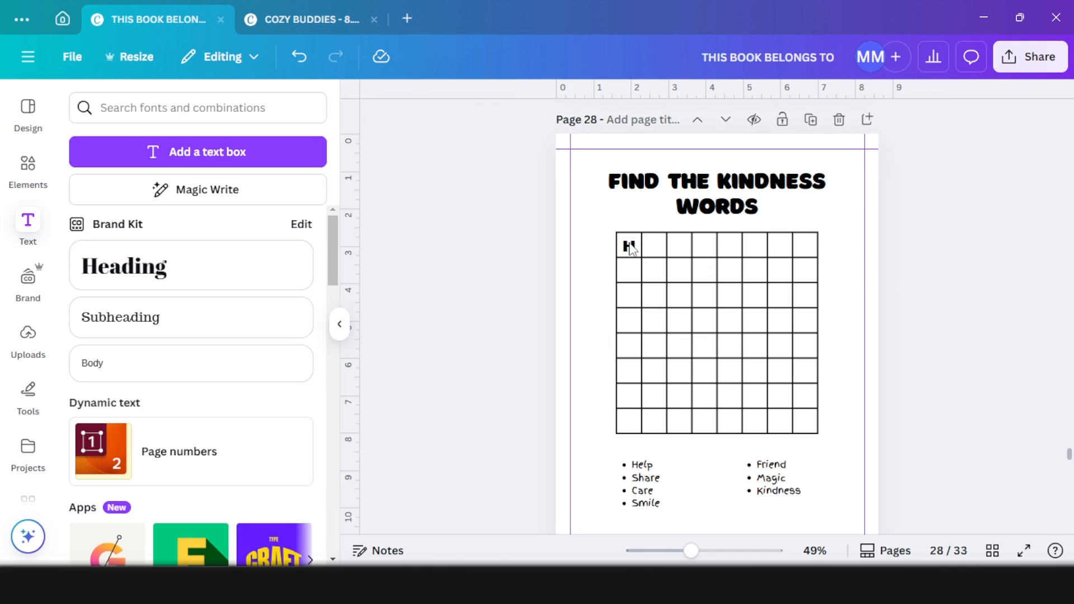
{"action": "left_click", "coordinate": [630, 247]}
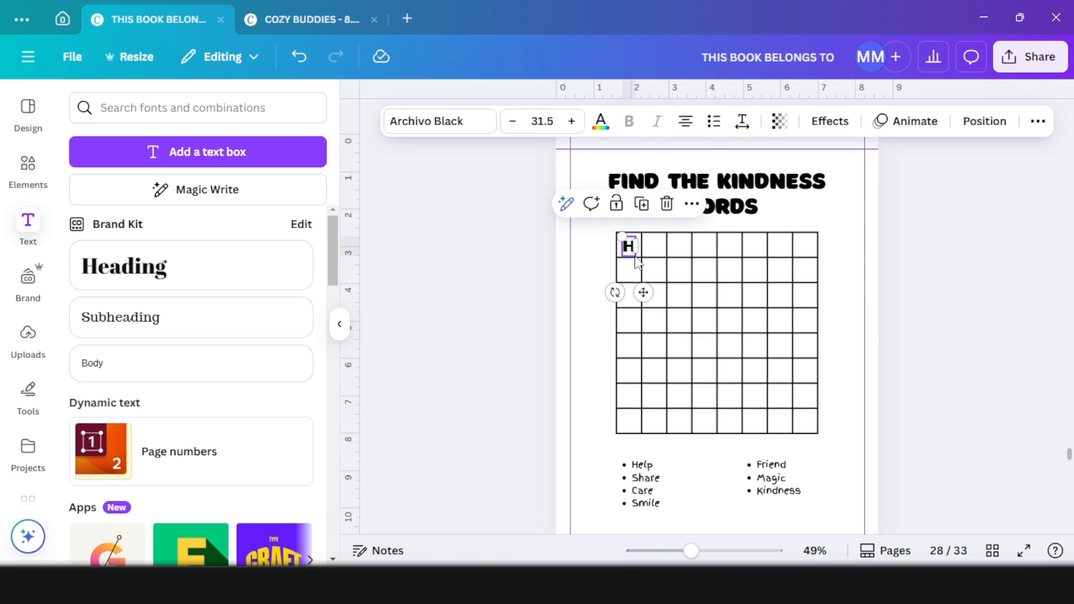
Duplicate the letter text to spell HELP across the grid's first row and KINDNESS diagonally from the bottom-left cell
{"action": "left_click_drag", "start_coordinate": [650, 296], "coordinate": [695, 293]}
{"action": "double_click", "coordinate": [657, 246]}
{"action": "type", "text": "E"}
{"action": "left_click", "coordinate": [669, 207]}
{"action": "double_click", "coordinate": [680, 246]}
{"action": "type", "text": "L"}
{"action": "left_click", "coordinate": [690, 249]}
{"action": "left_click", "coordinate": [677, 250]}
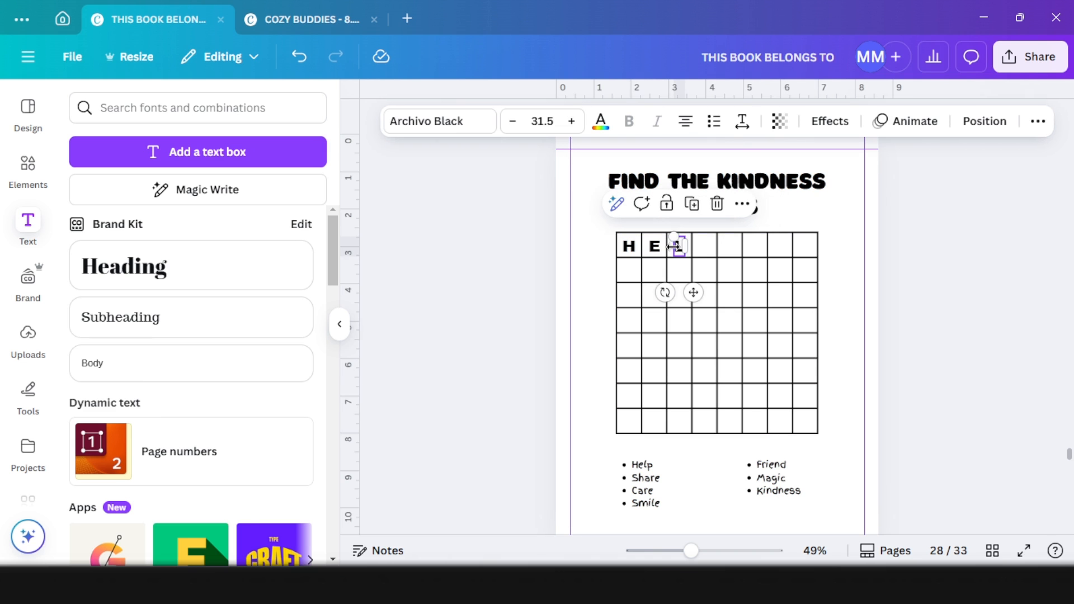
{"action": "left_click", "coordinate": [693, 205]}
{"action": "double_click", "coordinate": [704, 246]}
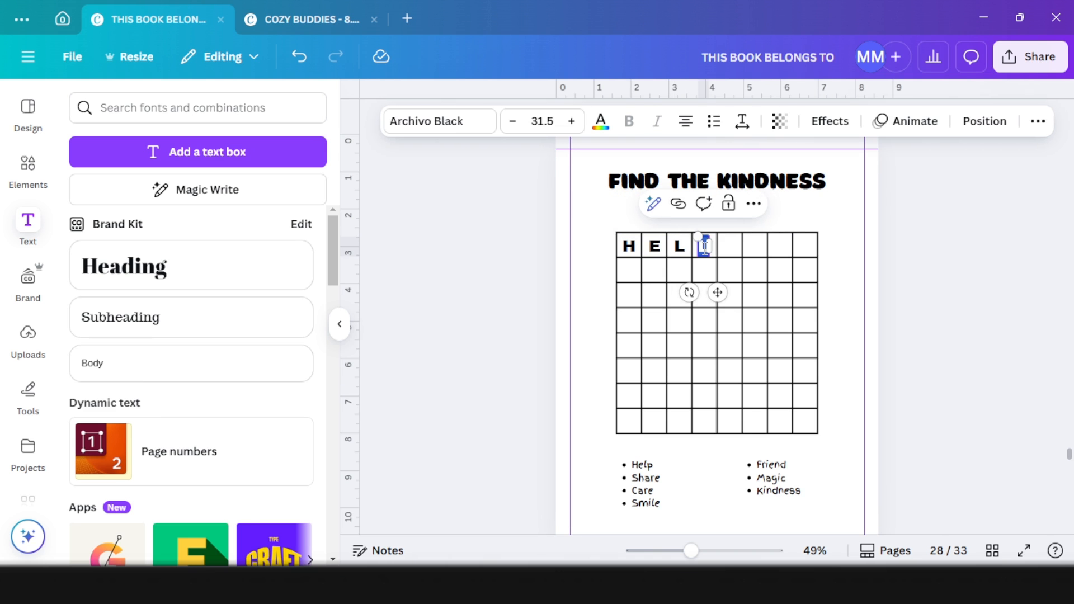
{"action": "type", "text": "P"}
{"action": "left_click", "coordinate": [514, 262]}
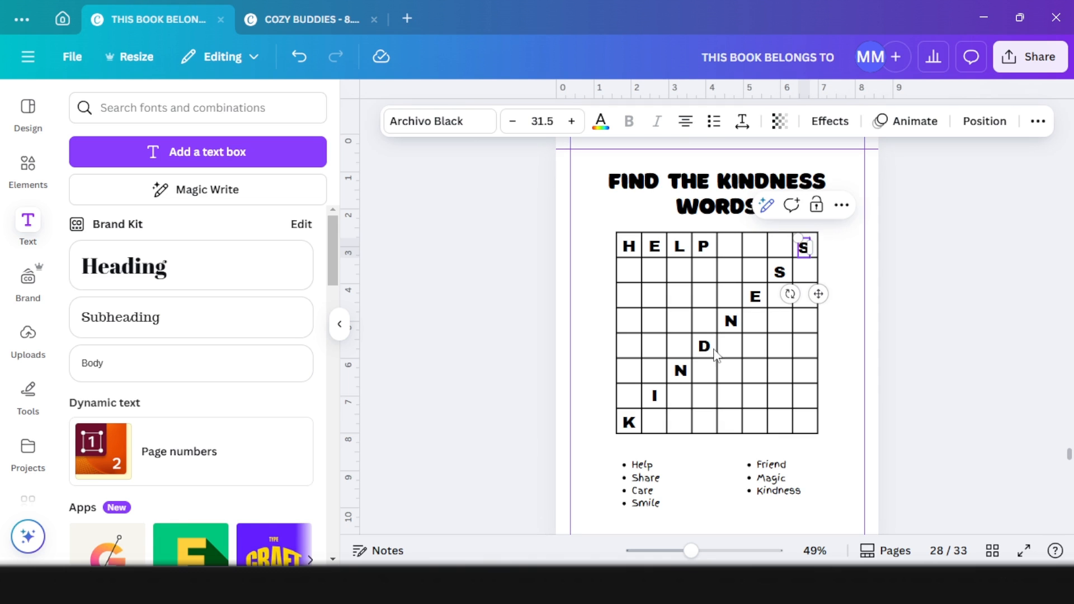
{"action": "left_click", "coordinate": [654, 396]}
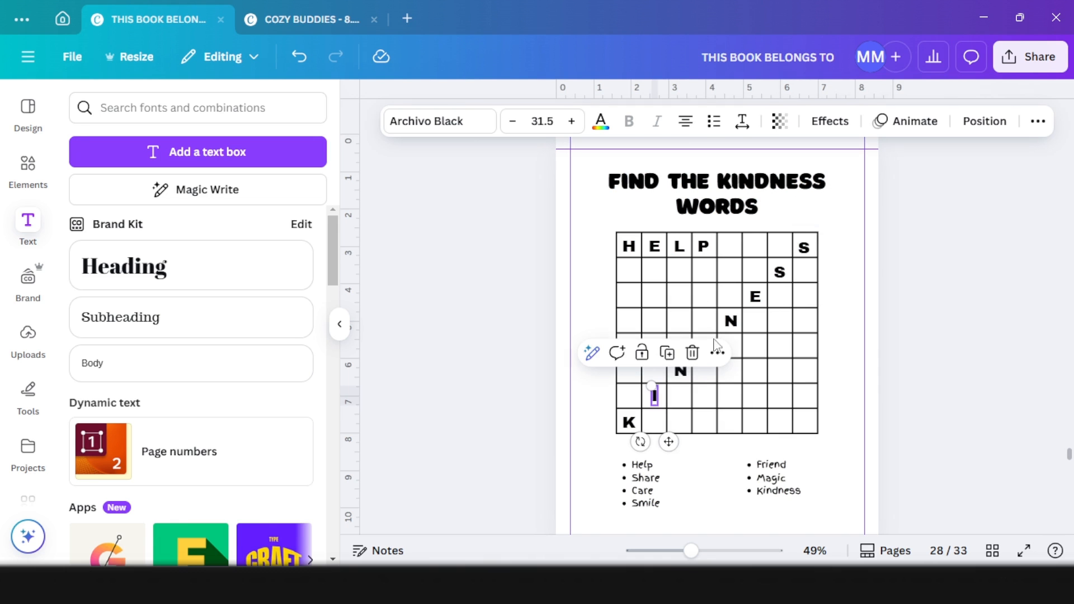
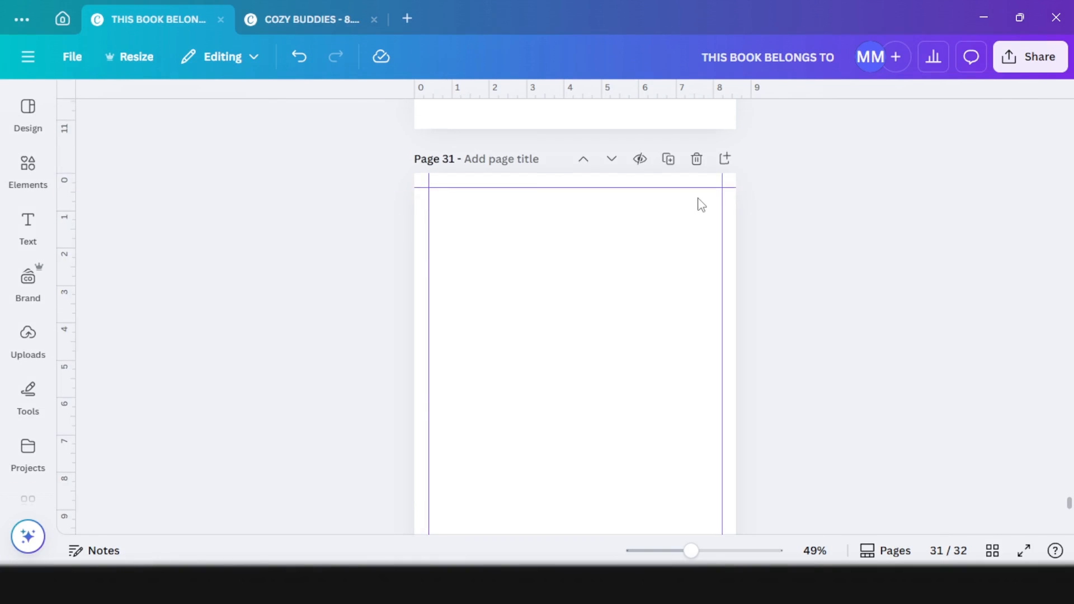
Copy the "FIND THE KINDNESS WORDS" heading from page 29 and paste it onto page 31
{"action": "scroll", "coordinate": [701, 204], "scroll_direction": "up", "scroll_amount": 8}
{"action": "left_click", "coordinate": [558, 302]}
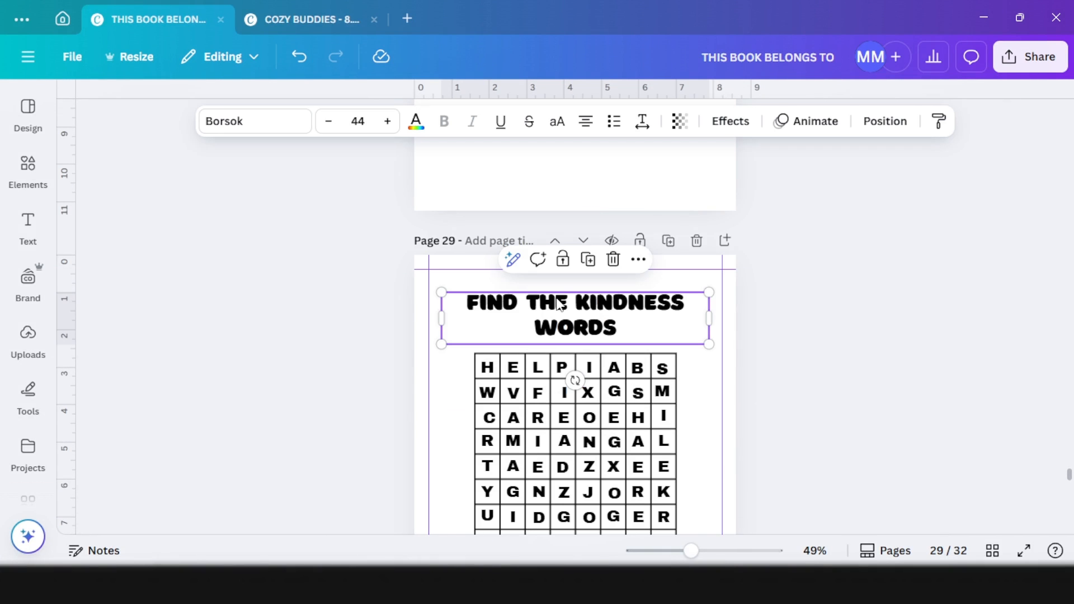
{"action": "scroll", "coordinate": [561, 305], "scroll_direction": "down", "scroll_amount": 15}
{"action": "scroll", "coordinate": [561, 343], "scroll_direction": "down", "scroll_amount": 2}
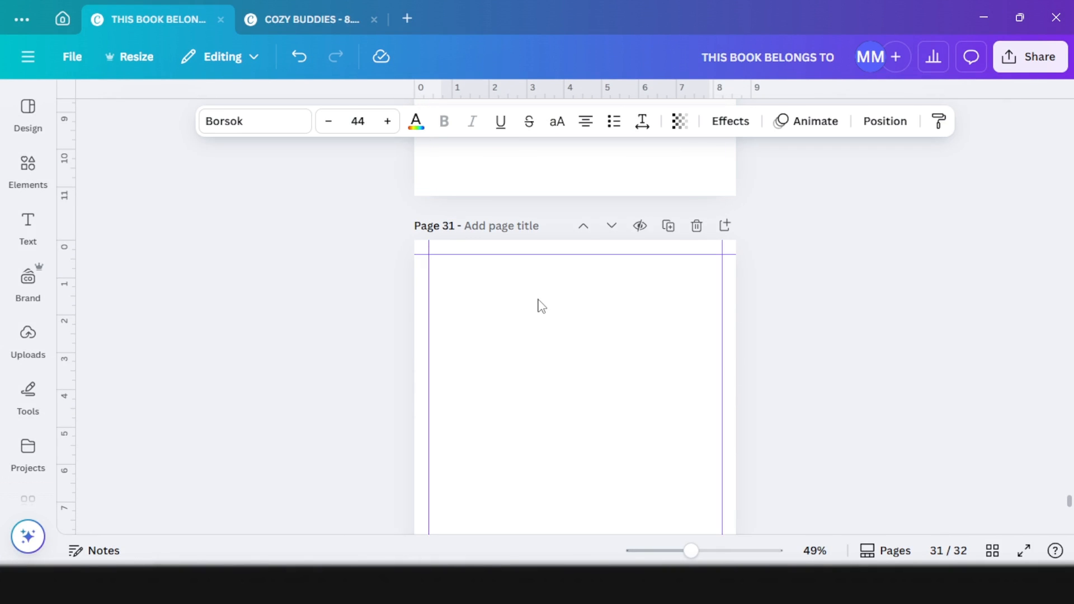
{"action": "left_click", "coordinate": [537, 304]}
{"action": "key", "text": "ctrl+v"}
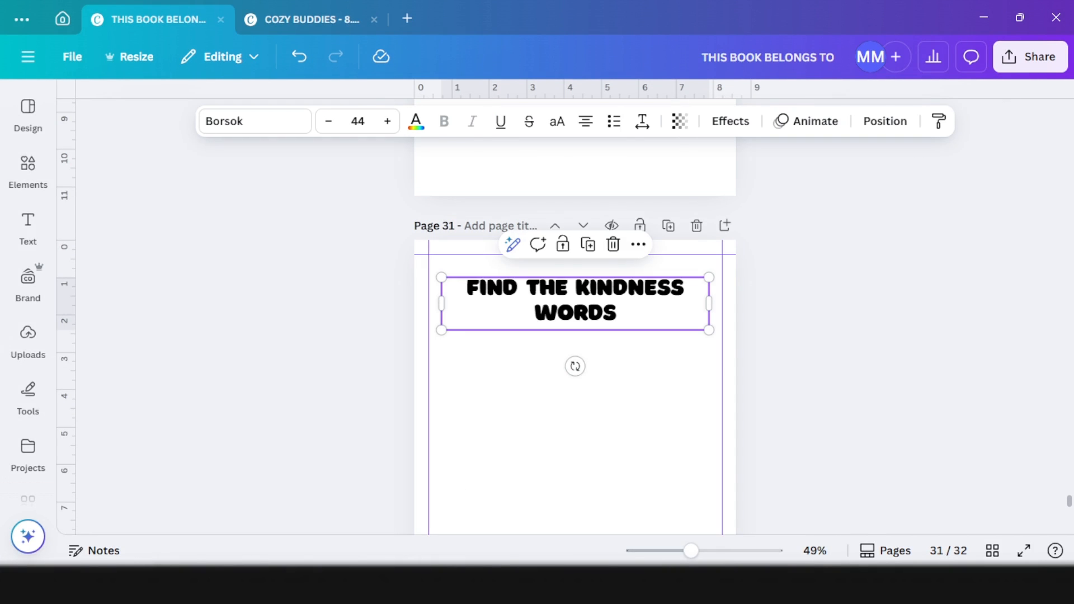
Copy the activity title "Color Emma's Thank-You Card" from ChatGPT and replace the page 31 heading in Canva with it
{"action": "key", "text": "alt+Tab"}
{"action": "left_click_drag", "start_coordinate": [106, 253], "coordinate": [417, 255]}
{"action": "left_click_drag", "start_coordinate": [241, 278], "coordinate": [434, 258]}
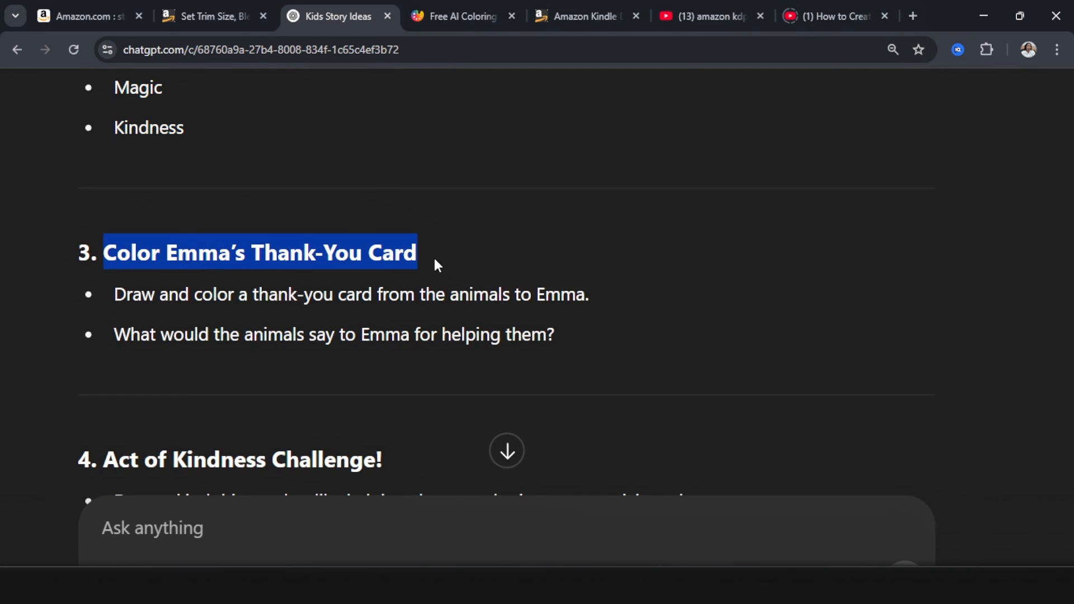
{"action": "left_click", "coordinate": [983, 16]}
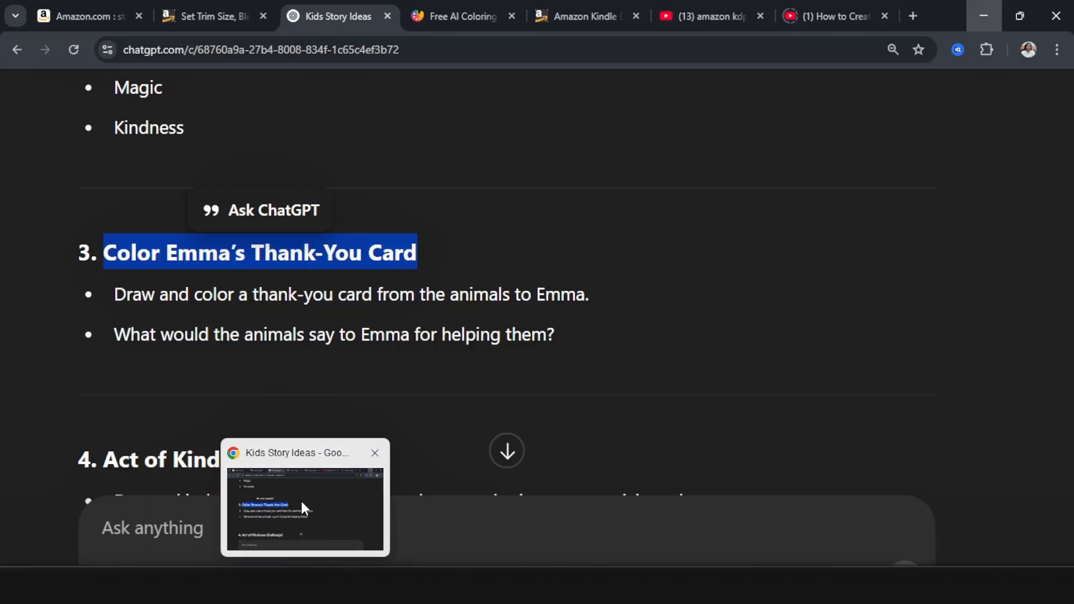
Copy "Draw and color a thank-you card from the animals to Emma." from ChatGPT and paste it onto page 31 in Canva
{"action": "left_click", "coordinate": [300, 499]}
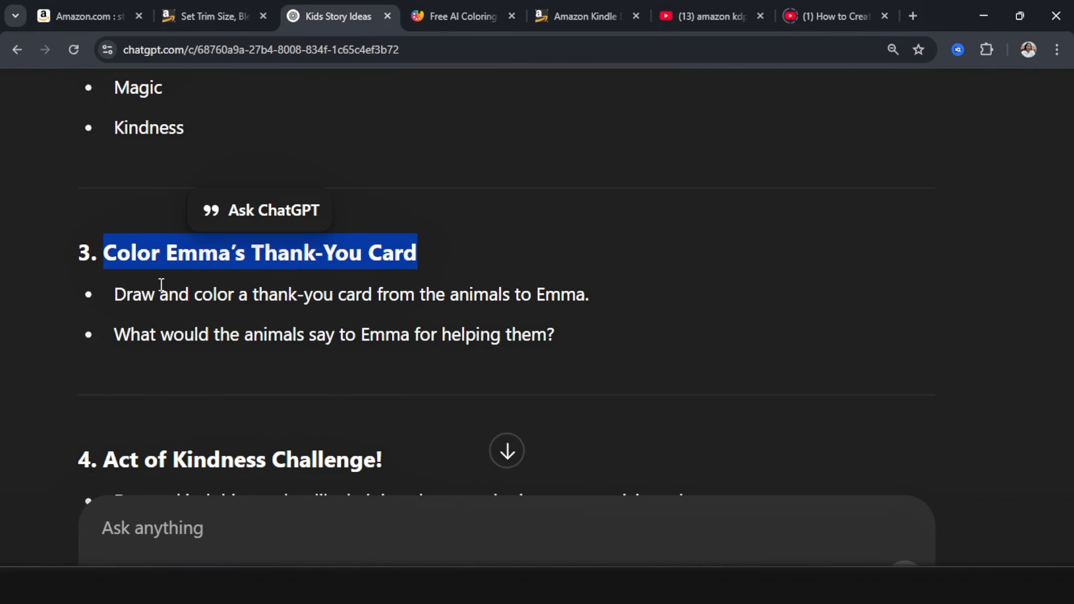
{"action": "mouse_move", "coordinate": [115, 295]}
{"action": "left_mouse_down"}
{"action": "mouse_move", "coordinate": [196, 307]}
{"action": "mouse_move", "coordinate": [618, 297]}
{"action": "left_mouse_up"}
{"action": "key", "text": "ctrl+c"}
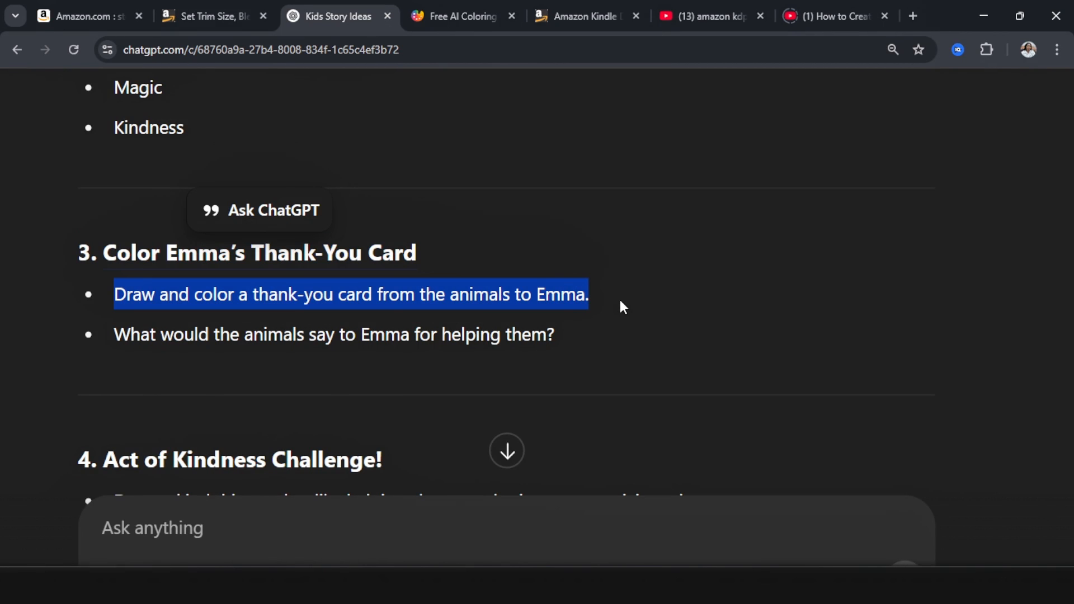
{"action": "left_click", "coordinate": [984, 15]}
{"action": "left_click", "coordinate": [474, 393]}
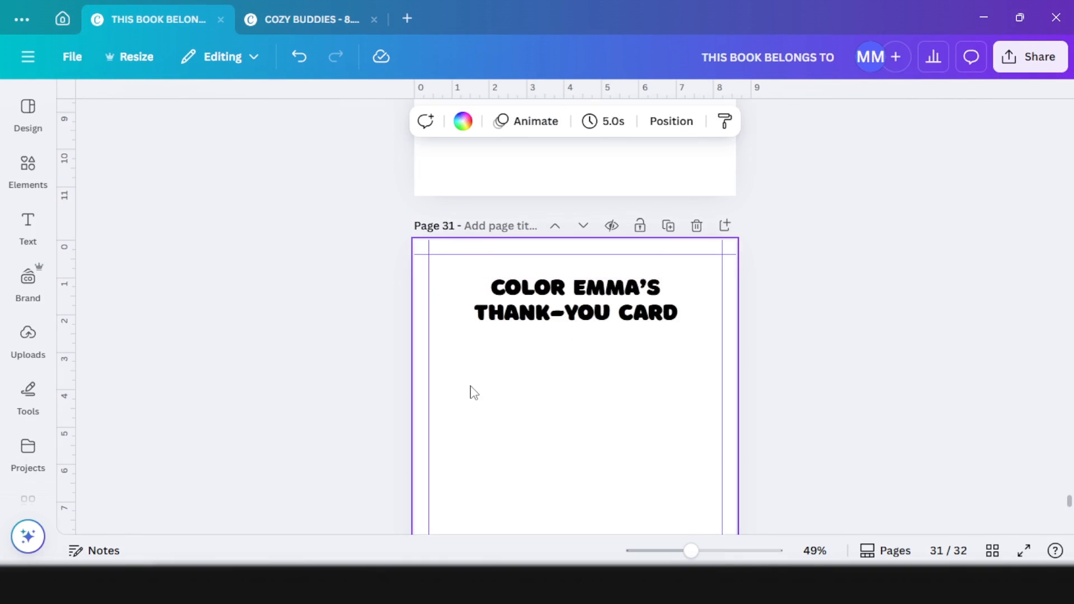
{"action": "key", "text": "ctrl+v"}
Copy the text style of the Help, Share, Care and Smile list on page 29 onto the pasted sentence on page 31
{"action": "scroll", "coordinate": [561, 347], "scroll_direction": "up", "scroll_amount": 12}
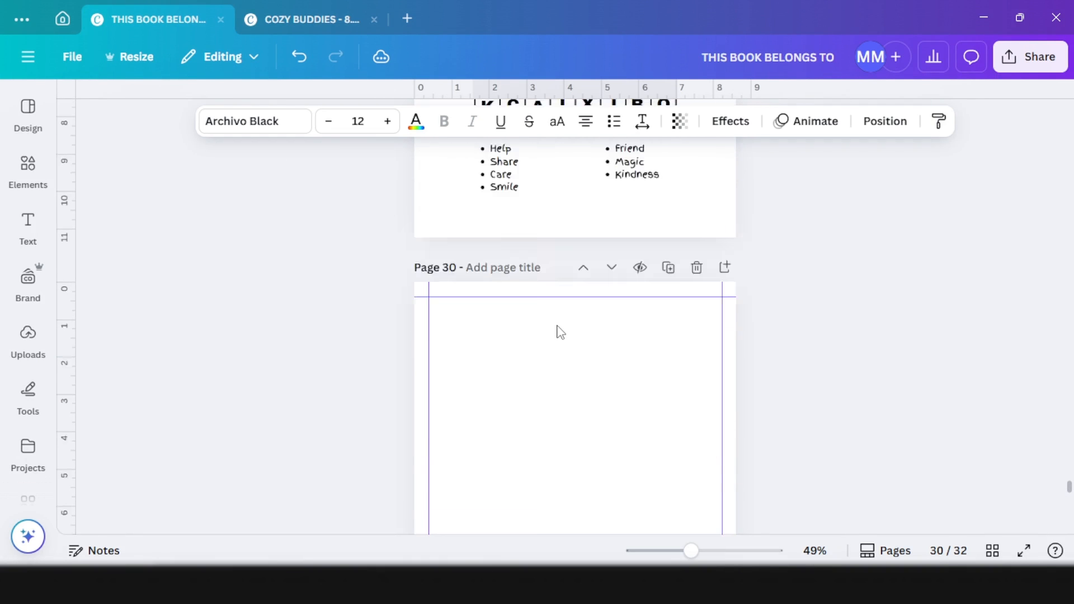
{"action": "scroll", "coordinate": [557, 330], "scroll_direction": "down", "scroll_amount": 3}
{"action": "left_click", "coordinate": [492, 428]}
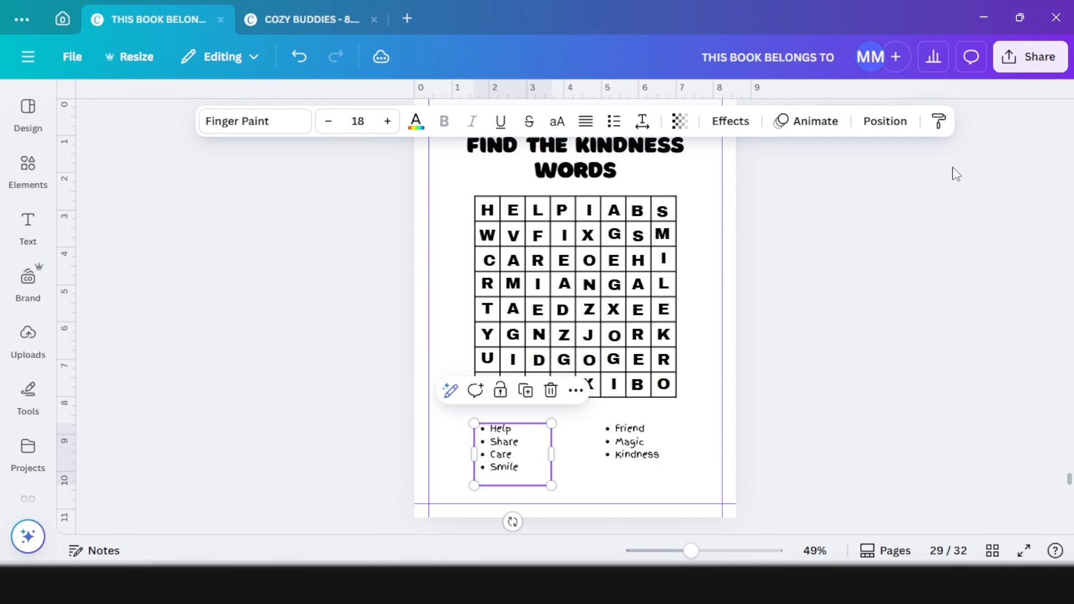
{"action": "left_click", "coordinate": [938, 122]}
{"action": "scroll", "coordinate": [544, 403], "scroll_direction": "down", "scroll_amount": 15}
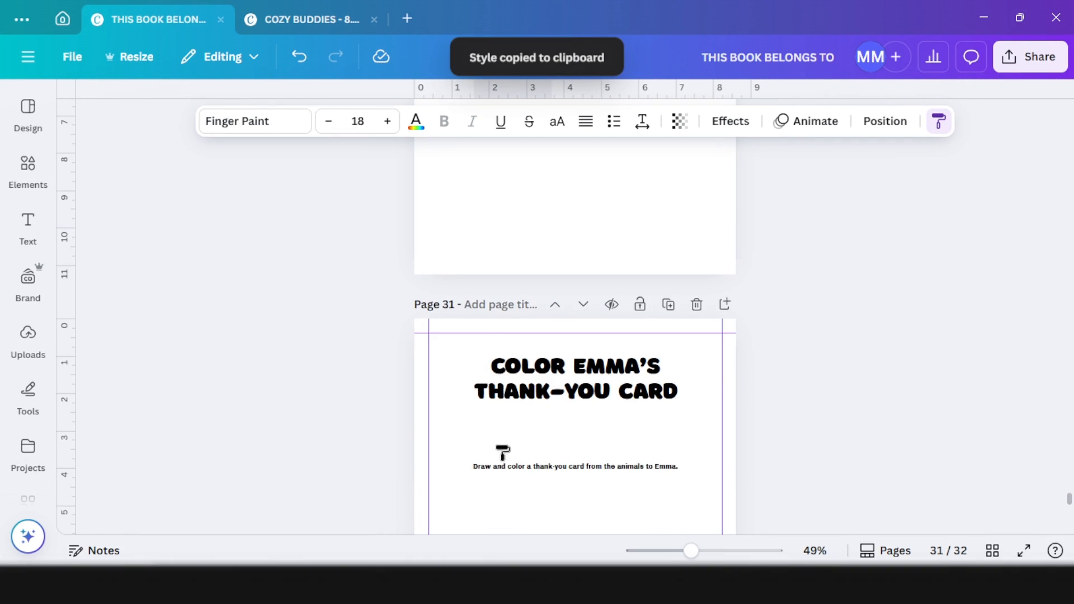
{"action": "left_click", "coordinate": [504, 350]}
Reword the page 31 instruction to read "Color the Thank-You card from the animals to Emma."
{"action": "key", "text": "BackSpace"}
{"action": "key", "text": "BackSpace"}
{"action": "key", "text": "BackSpace"}
{"action": "key", "text": "BackSpace"}
{"action": "key", "text": "BackSpace"}
{"action": "key", "text": "BackSpace"}
{"action": "key", "text": "BackSpace"}
{"action": "key", "text": "BackSpace"}
{"action": "key", "text": "BackSpace"}
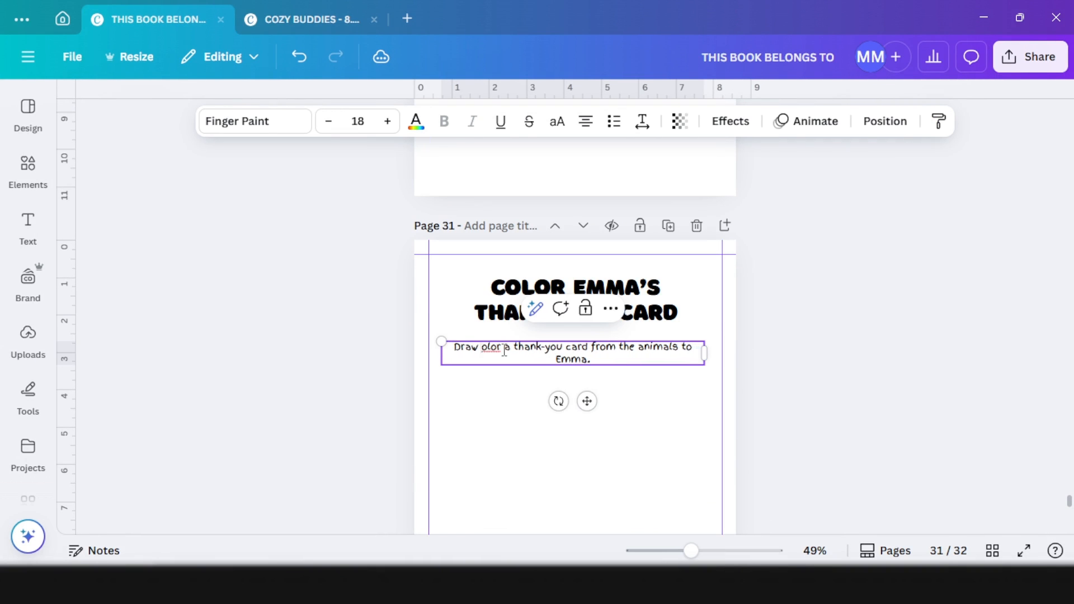
{"action": "key", "text": "BackSpace"}
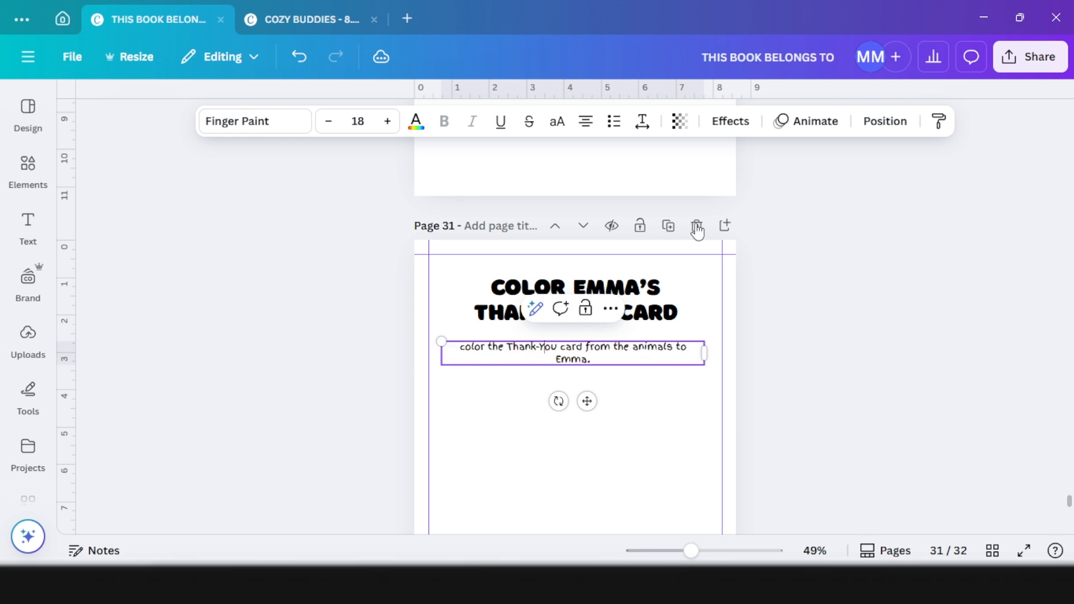
{"action": "scroll", "coordinate": [643, 363], "scroll_direction": "down", "scroll_amount": 1}
{"action": "left_click", "coordinate": [766, 364]}
Switch to coloringbook.ai, enter the prompt "coloring image of a Thank you card" and set the difficulty to Children, ages 5-10
{"action": "mouse_move", "coordinate": [303, 583]}
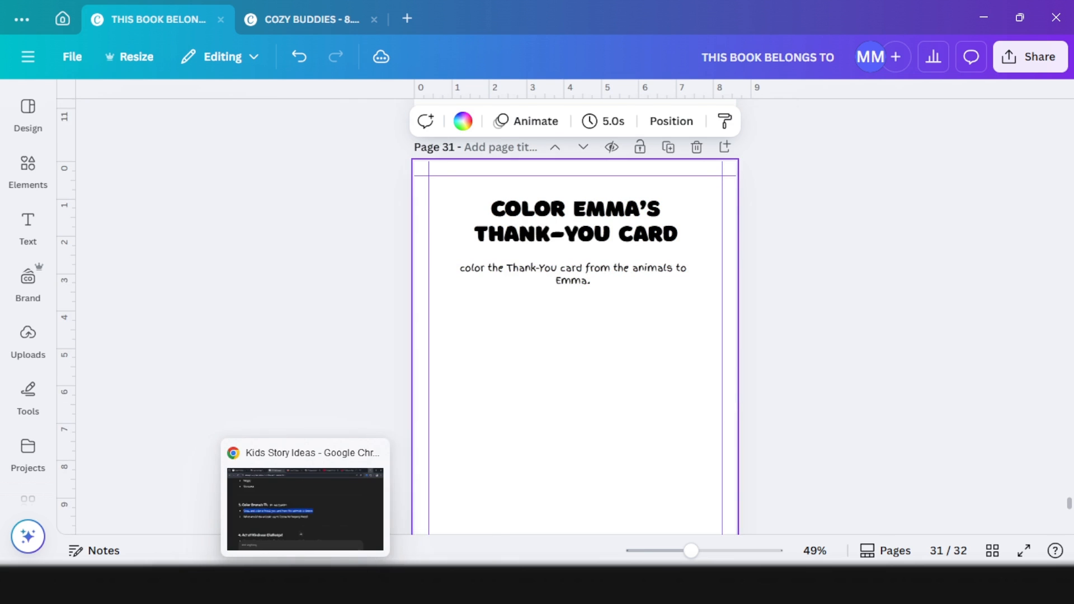
{"action": "left_click", "coordinate": [300, 501]}
{"action": "left_click", "coordinate": [476, 26]}
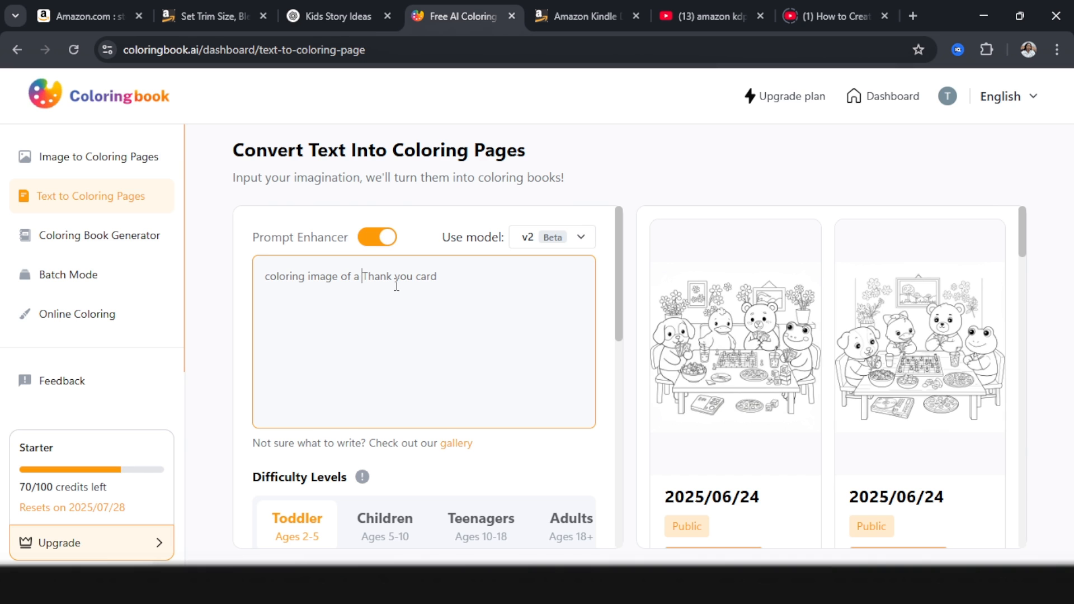
{"action": "scroll", "coordinate": [396, 286], "scroll_direction": "down", "scroll_amount": 4}
{"action": "left_click", "coordinate": [378, 297]}
{"action": "scroll", "coordinate": [306, 286], "scroll_direction": "down", "scroll_amount": 1}
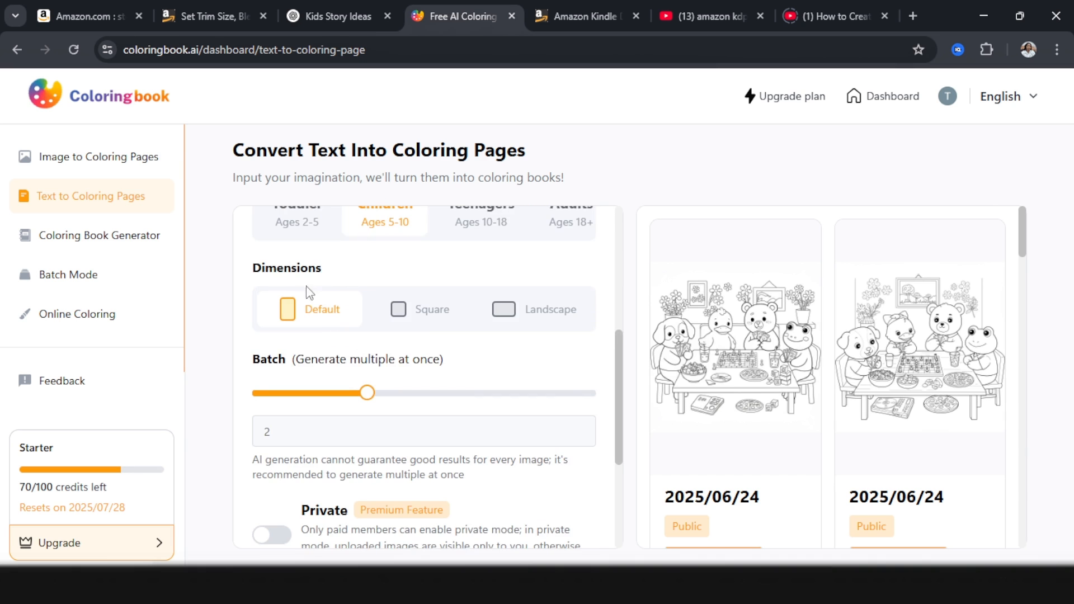
Enable high print quality and watermark removal, and generate a batch of 2 thank-you card coloring pages
{"action": "scroll", "coordinate": [297, 329], "scroll_direction": "down", "scroll_amount": 1}
{"action": "mouse_move", "coordinate": [366, 316]}
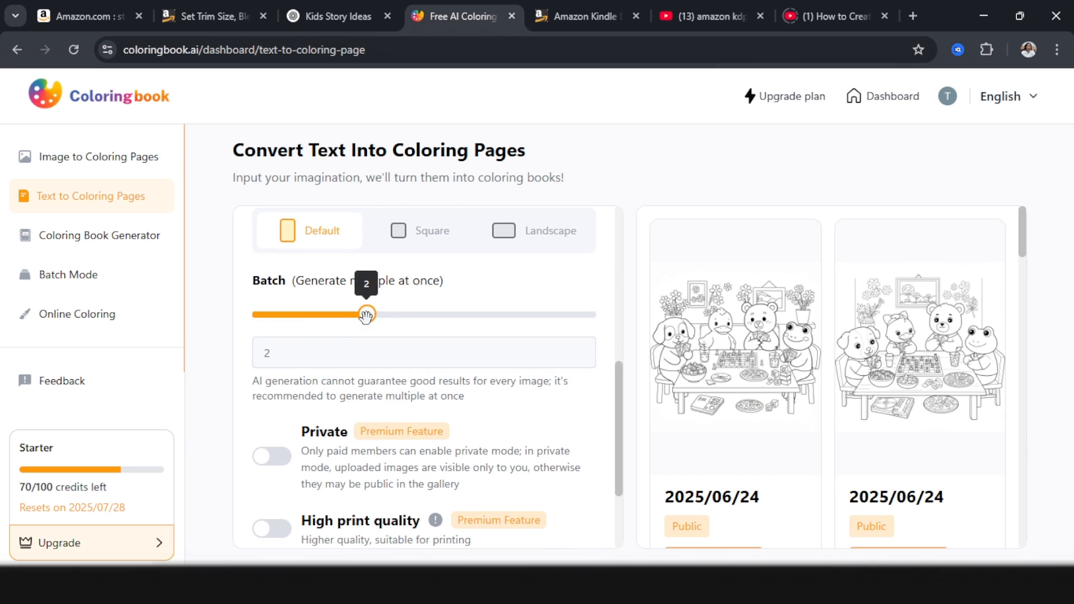
{"action": "scroll", "coordinate": [366, 316], "scroll_direction": "down", "scroll_amount": 2}
{"action": "left_click", "coordinate": [281, 400]}
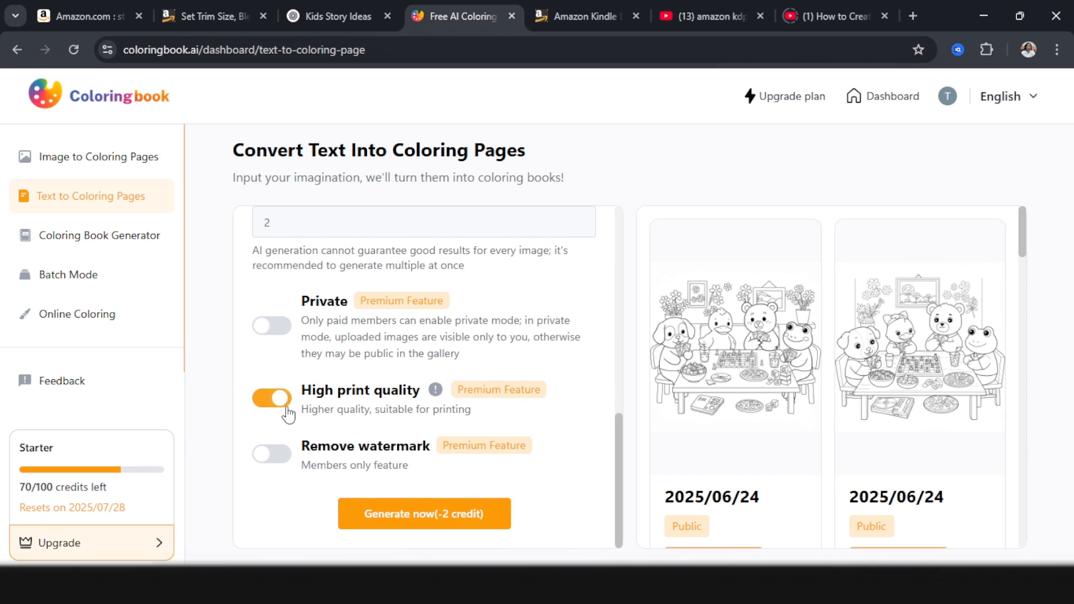
{"action": "left_click", "coordinate": [274, 454]}
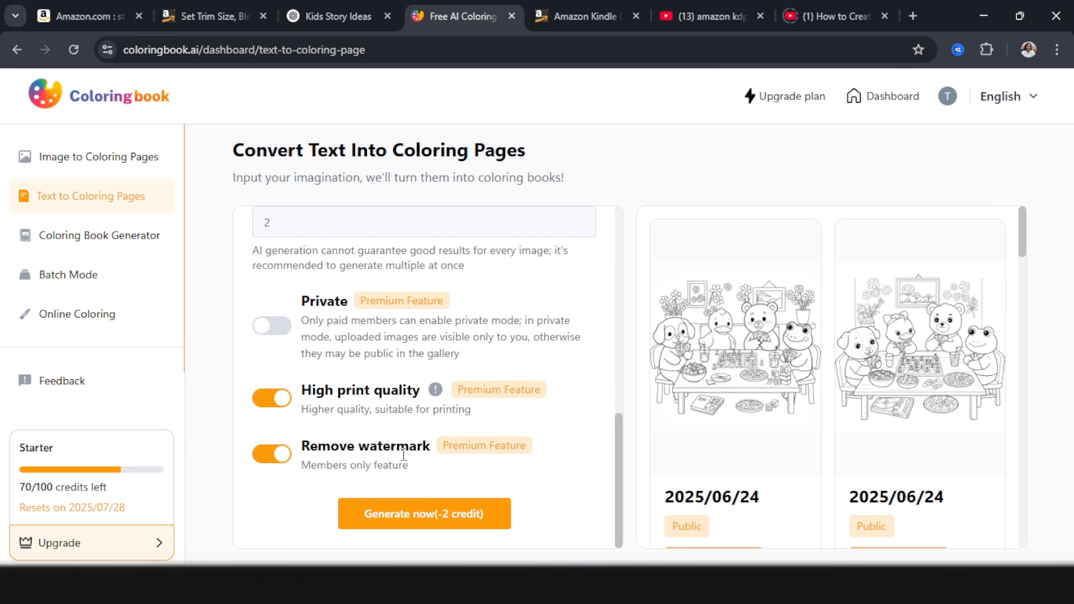
{"action": "left_click", "coordinate": [429, 517]}
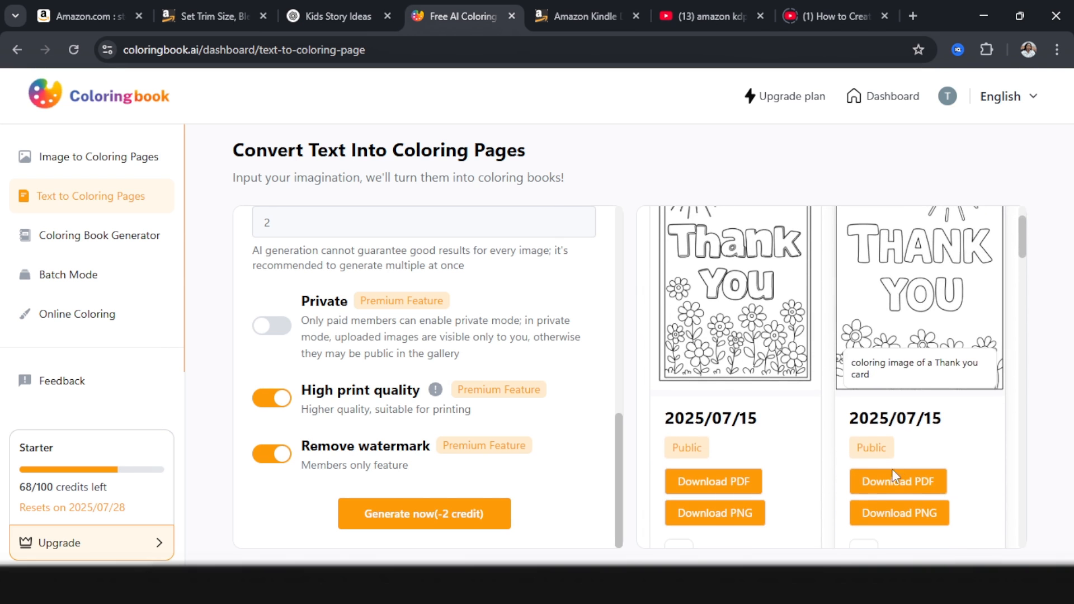
Download the thank-you card with the smiling sun as PNG and place it on page 31 in Canva below the instruction
{"action": "left_click", "coordinate": [910, 523]}
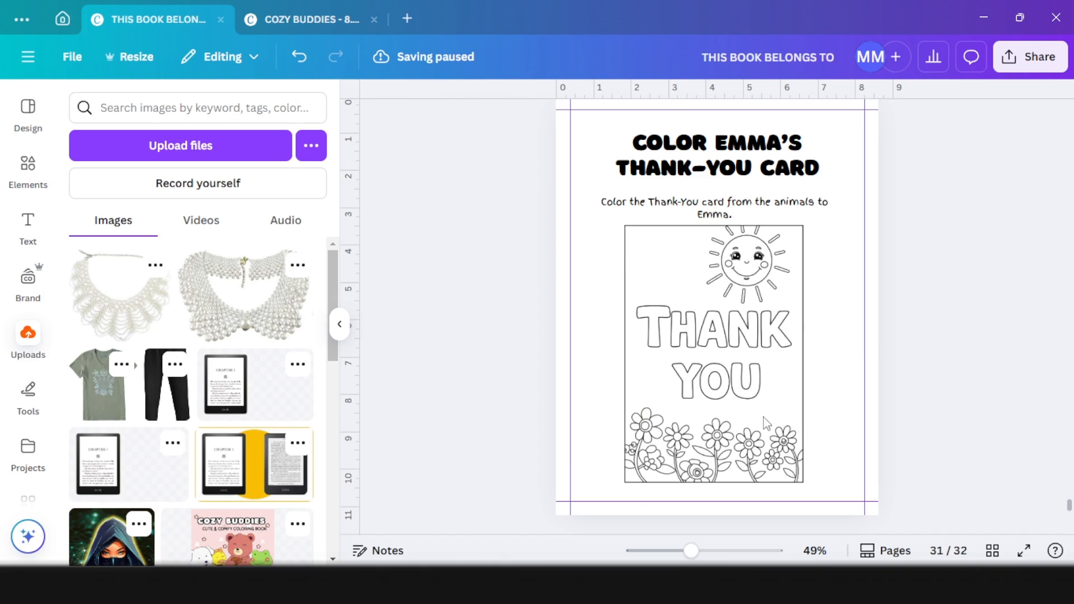
{"action": "mouse_move", "coordinate": [695, 381]}
{"action": "left_mouse_down"}
{"action": "mouse_move", "coordinate": [709, 386]}
{"action": "mouse_move", "coordinate": [693, 385]}
{"action": "left_mouse_up"}
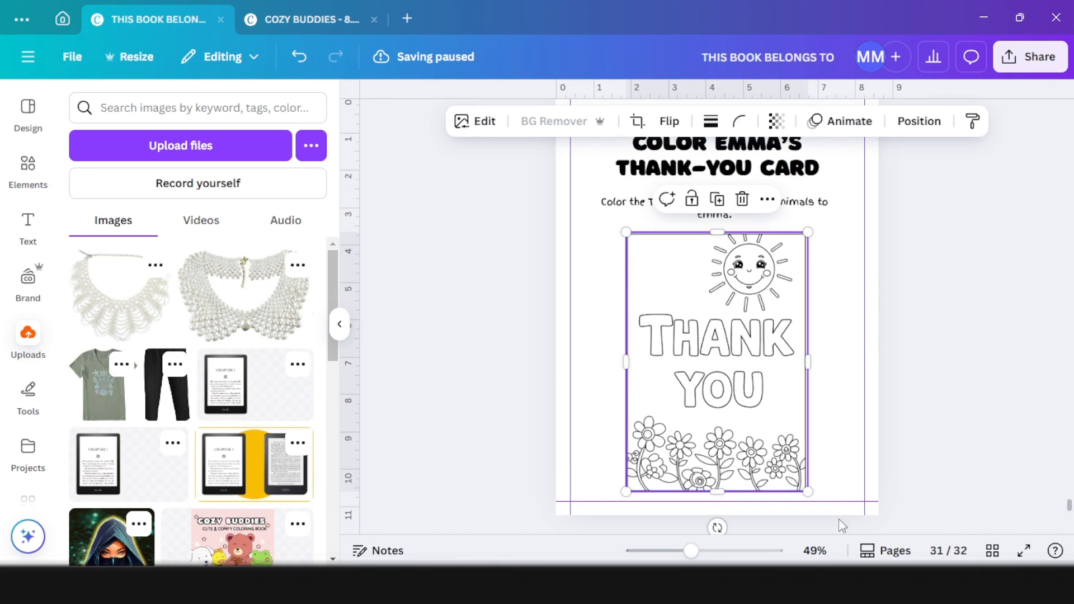
Review all the book's pages in grid view, from the cover to the thank-you card activity
{"action": "left_click", "coordinate": [993, 552]}
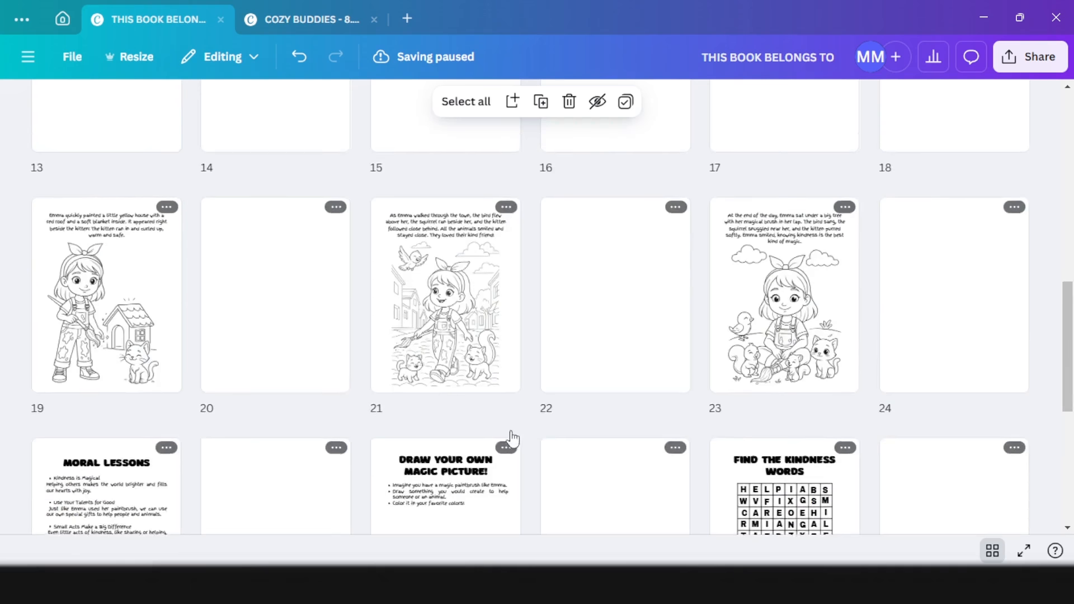
{"action": "scroll", "coordinate": [511, 439], "scroll_direction": "up", "scroll_amount": 15}
{"action": "scroll", "coordinate": [693, 352], "scroll_direction": "down", "scroll_amount": 3}
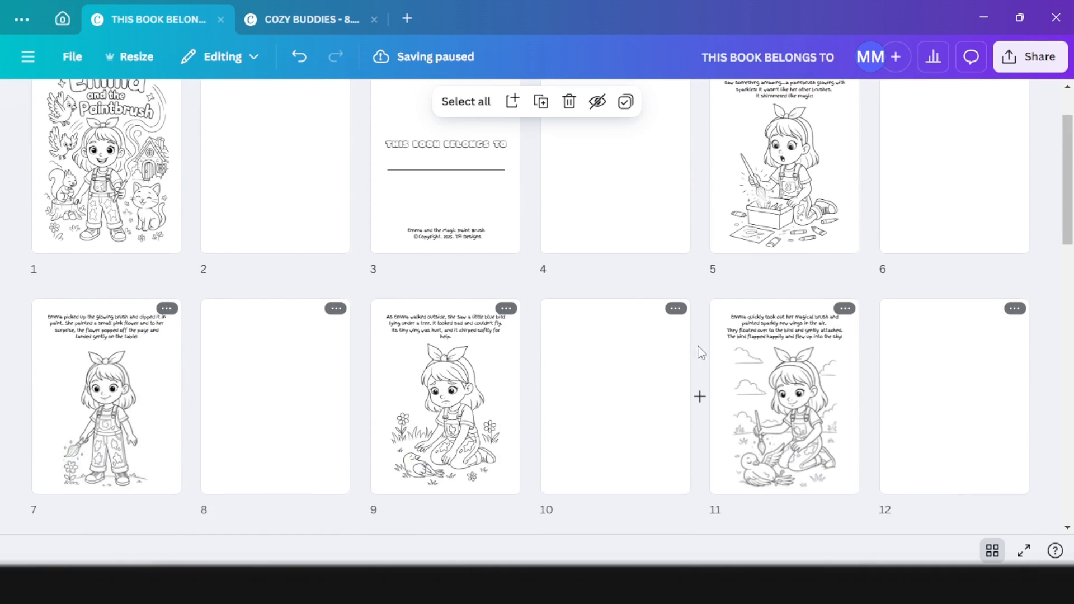
{"action": "scroll", "coordinate": [684, 354], "scroll_direction": "up", "scroll_amount": 3}
{"action": "scroll", "coordinate": [683, 354], "scroll_direction": "down", "scroll_amount": 12}
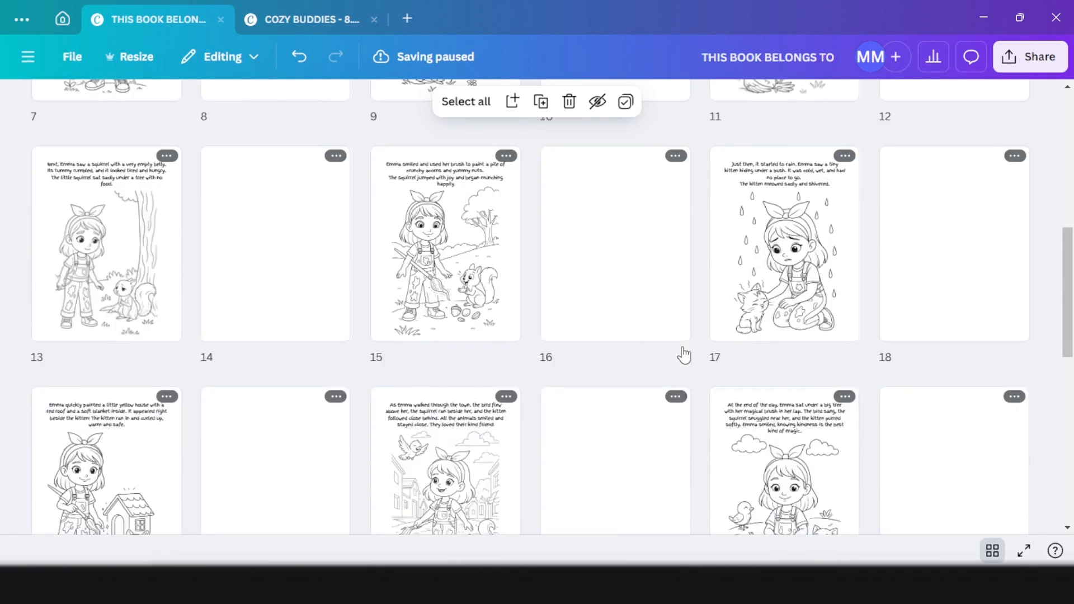
{"action": "scroll", "coordinate": [683, 355], "scroll_direction": "down", "scroll_amount": 5}
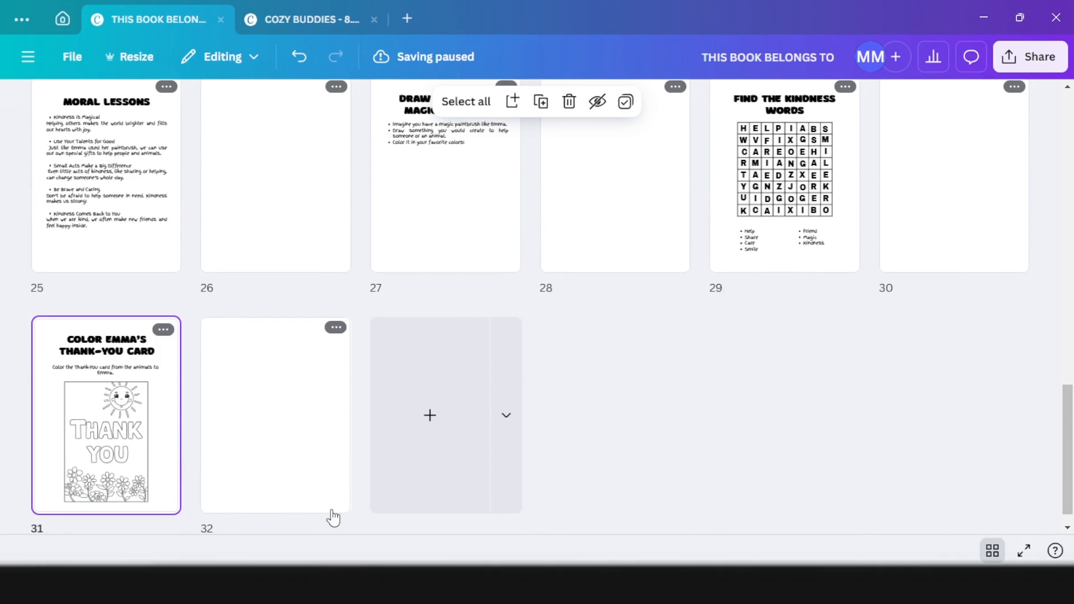
Switch to coloringbook.ai, open its pricing page and examine the yearly plans and their monthly coloring page allowances
{"action": "left_click", "coordinate": [306, 585]}
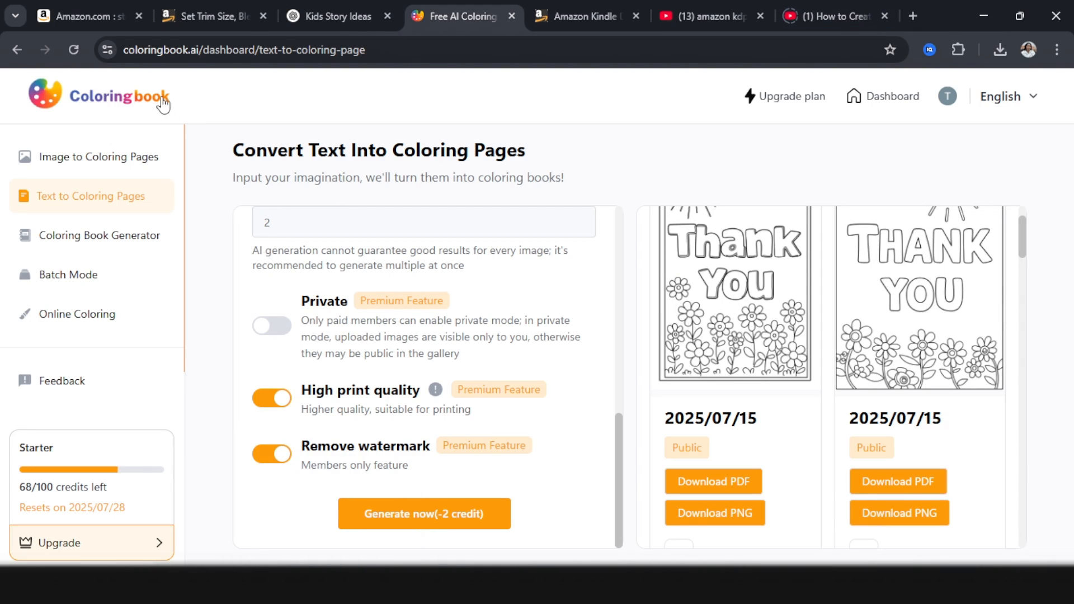
{"action": "left_click", "coordinate": [164, 104]}
{"action": "key", "text": "ctrl+plus"}
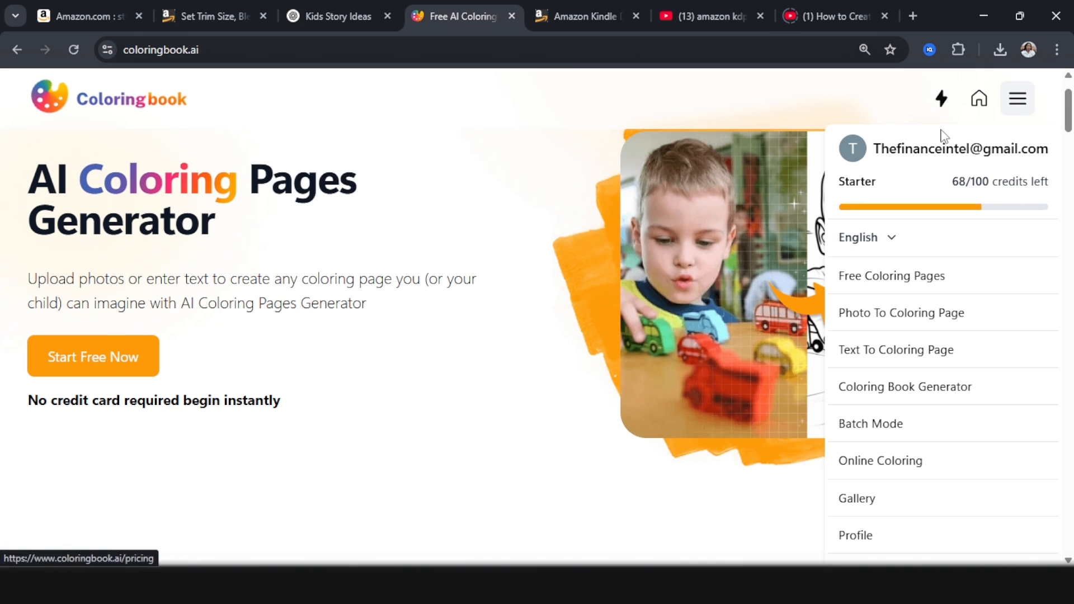
{"action": "left_click", "coordinate": [942, 104]}
{"action": "scroll", "coordinate": [892, 319], "scroll_direction": "down", "scroll_amount": 1}
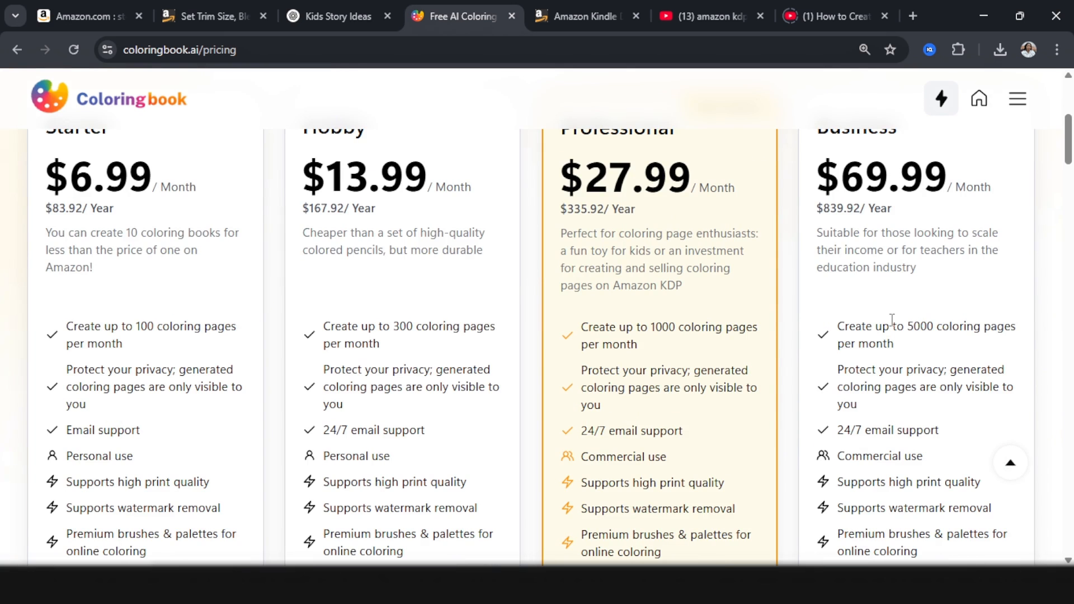
{"action": "left_click_drag", "start_coordinate": [906, 325], "coordinate": [942, 342]}
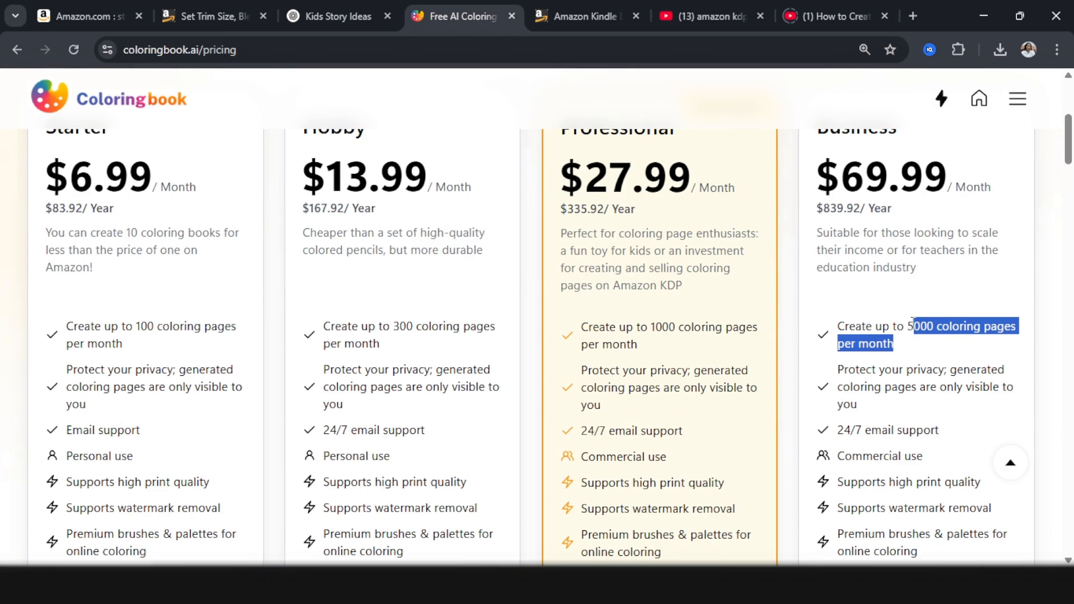
{"action": "left_click", "coordinate": [911, 322]}
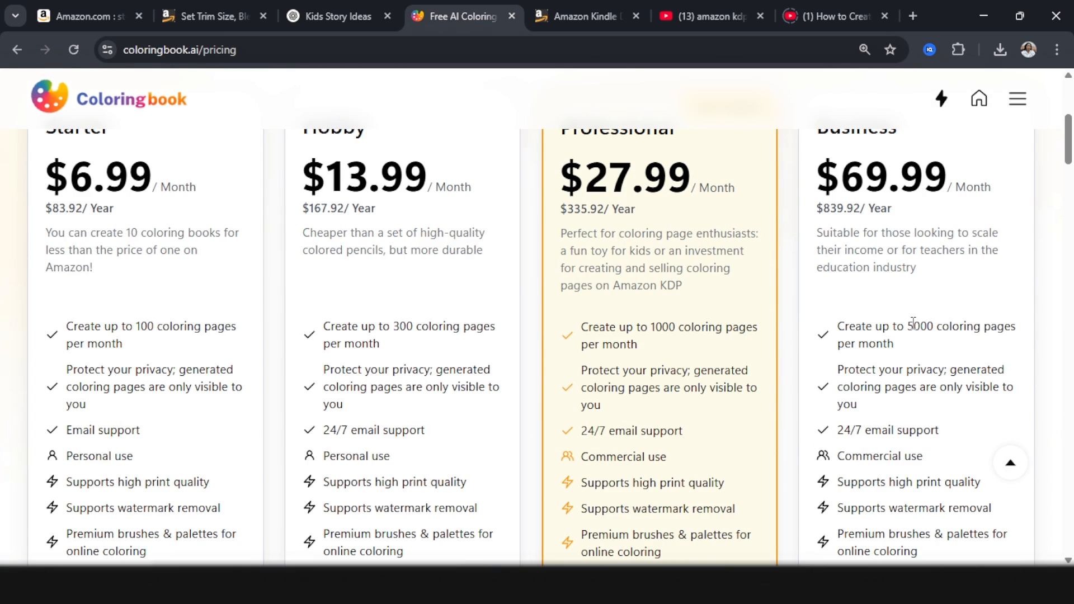
{"action": "scroll", "coordinate": [912, 323], "scroll_direction": "up", "scroll_amount": 2}
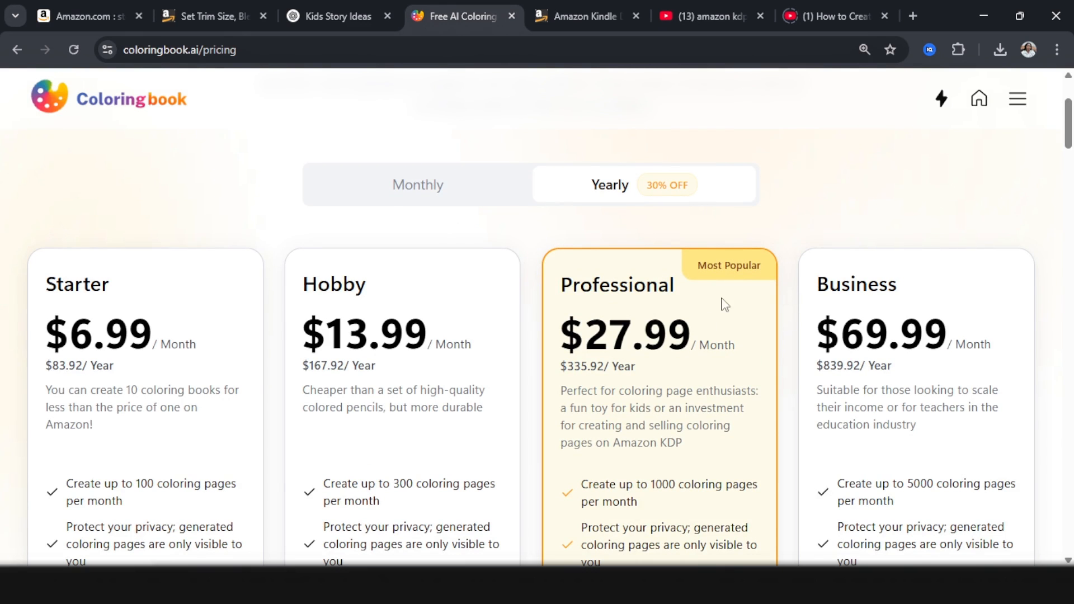
Show the monthly billing prices and compare the Starter, Hobby, Professional and Business plans
{"action": "left_click", "coordinate": [442, 196]}
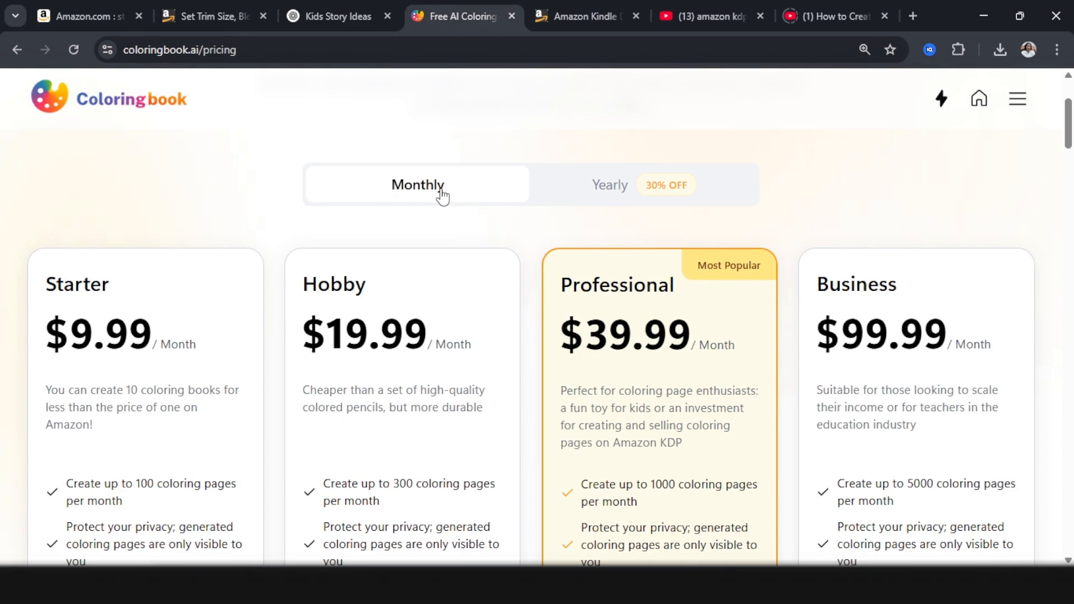
{"action": "scroll", "coordinate": [142, 358], "scroll_direction": "down", "scroll_amount": 3}
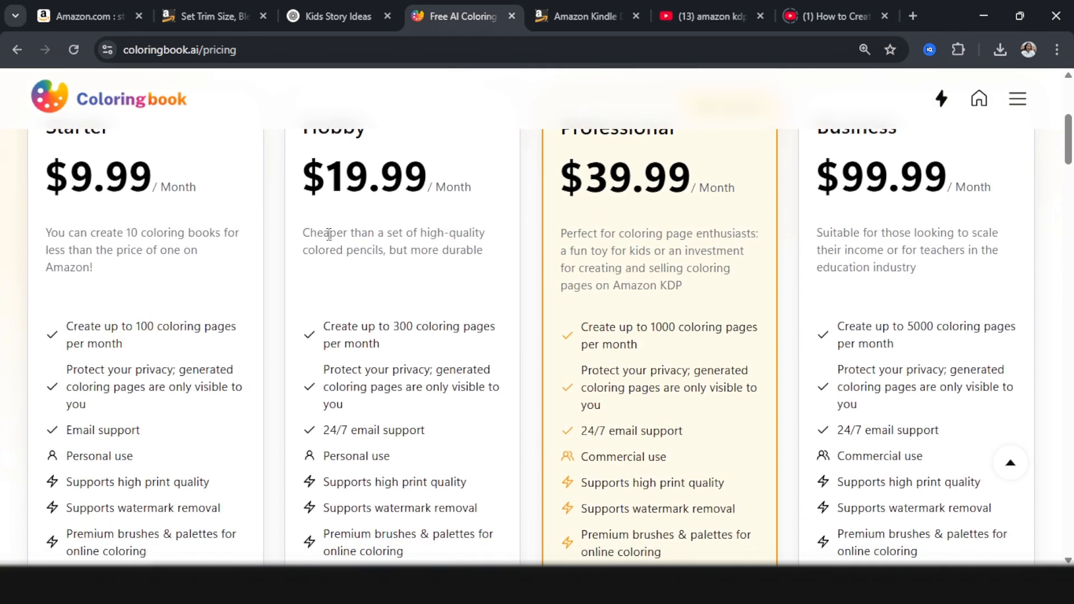
{"action": "scroll", "coordinate": [329, 234], "scroll_direction": "up", "scroll_amount": 2}
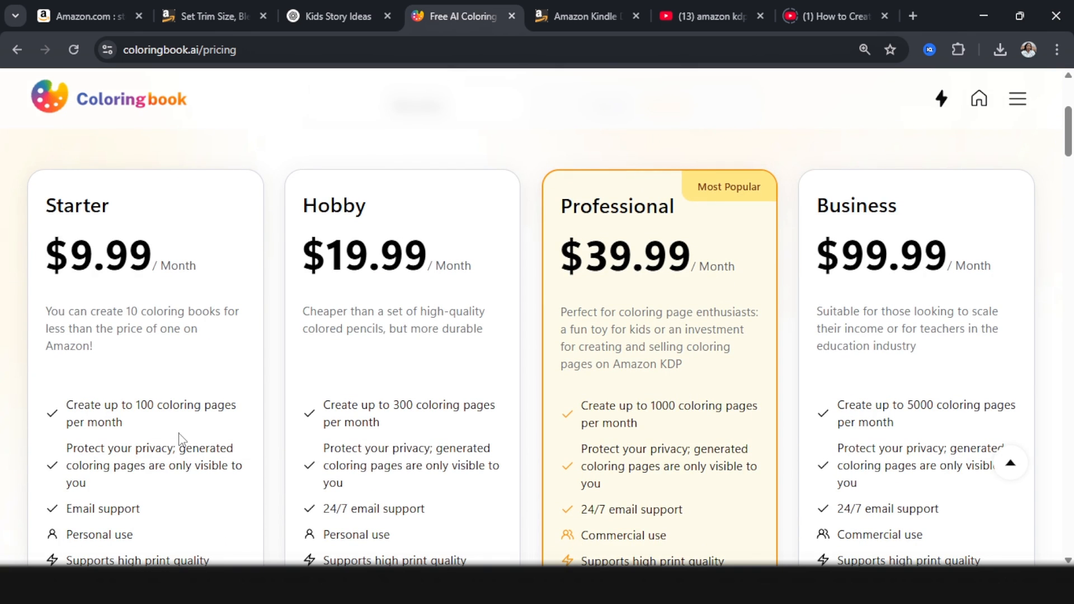
{"action": "scroll", "coordinate": [580, 372], "scroll_direction": "up", "scroll_amount": 3}
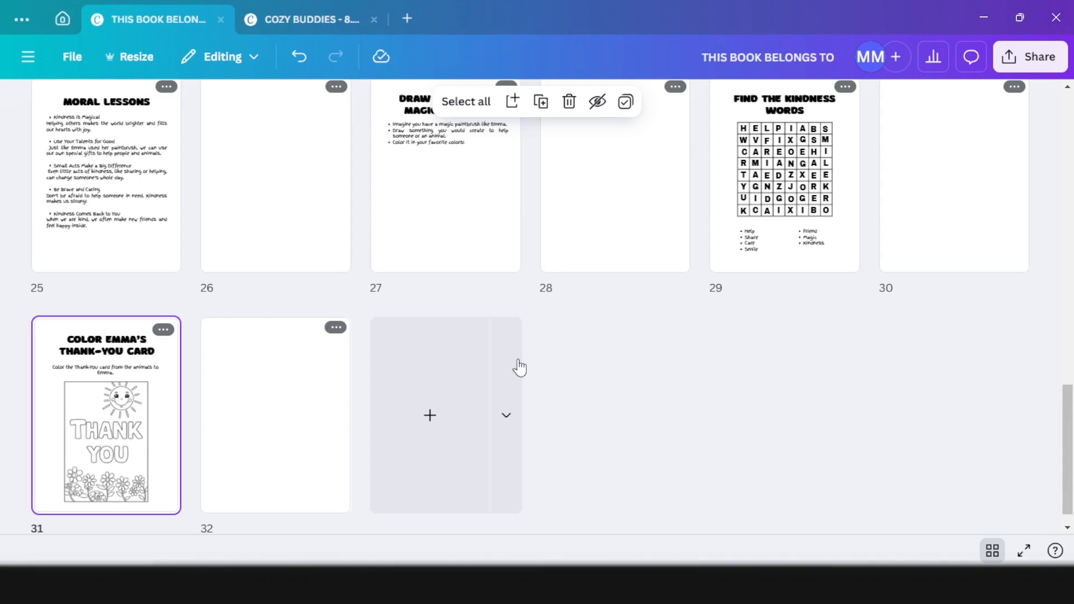
Download all 32 interior pages as a flattened PDF Print file with the CMYK color profile
{"action": "scroll", "coordinate": [549, 348], "scroll_direction": "up", "scroll_amount": 15}
{"action": "scroll", "coordinate": [564, 355], "scroll_direction": "up", "scroll_amount": 2}
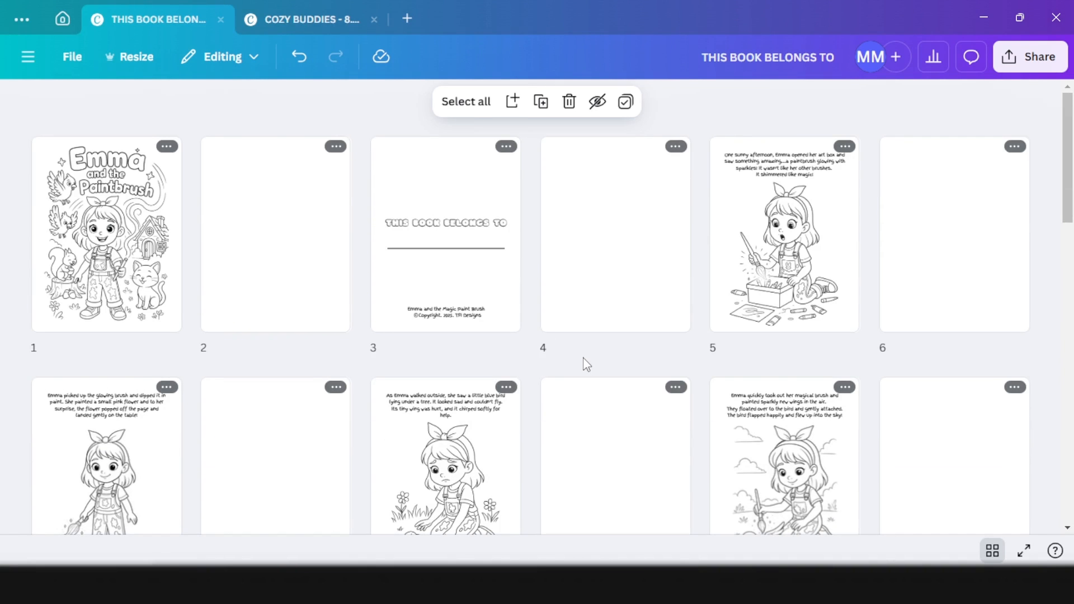
{"action": "left_click", "coordinate": [1041, 72]}
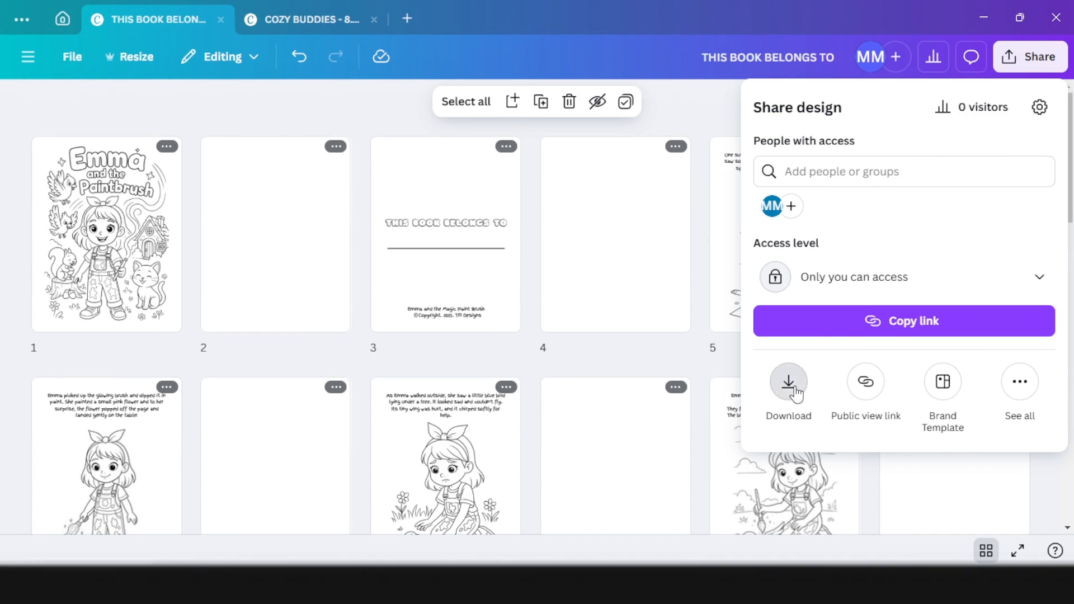
{"action": "left_click", "coordinate": [784, 394]}
{"action": "left_click", "coordinate": [833, 173]}
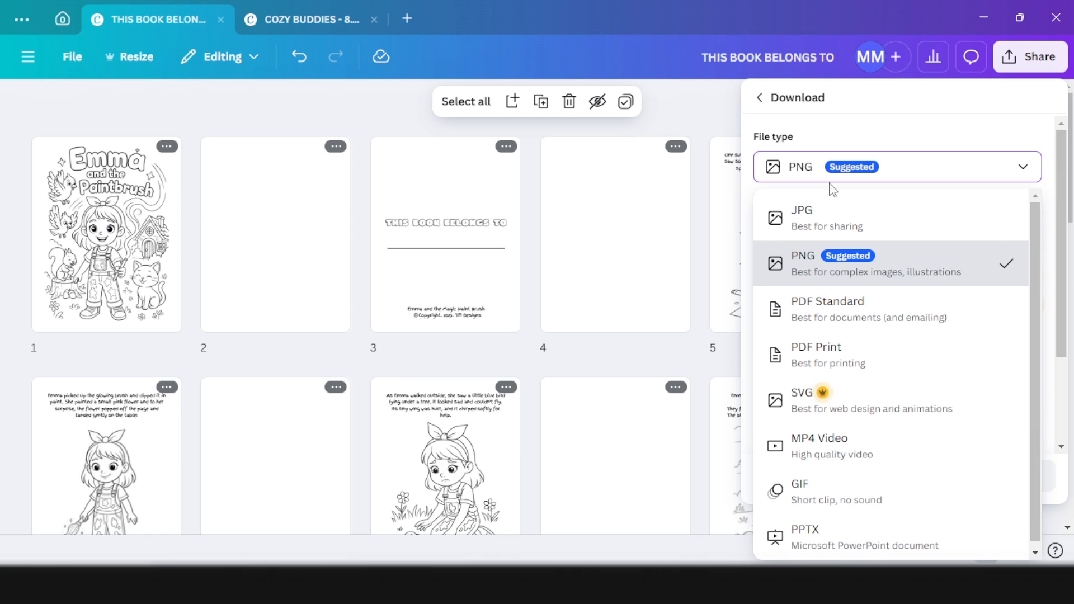
{"action": "left_click", "coordinate": [841, 361]}
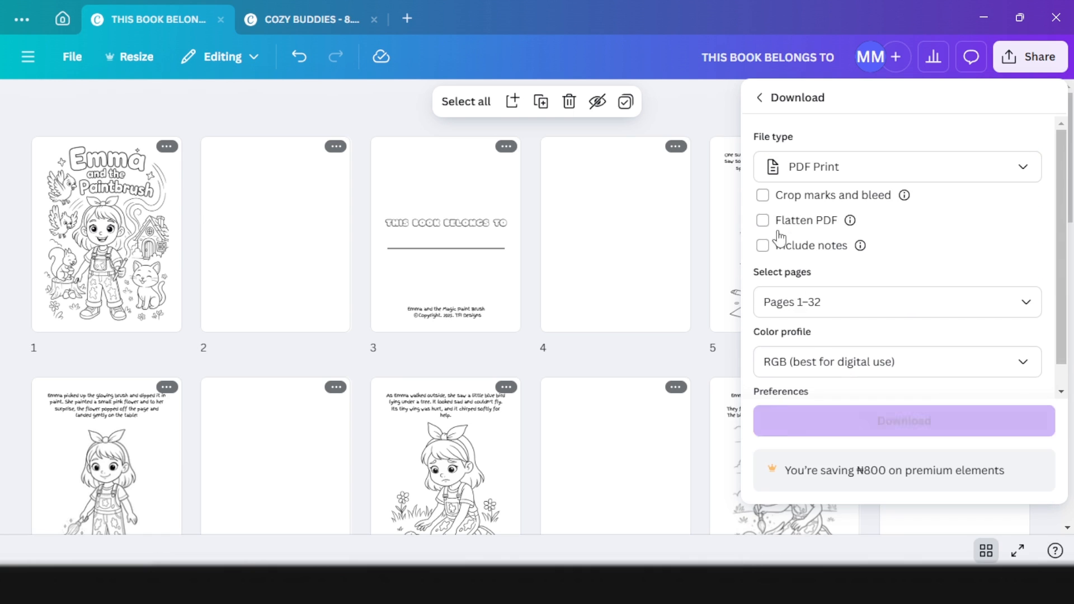
{"action": "left_click", "coordinate": [762, 220]}
{"action": "left_click", "coordinate": [828, 361]}
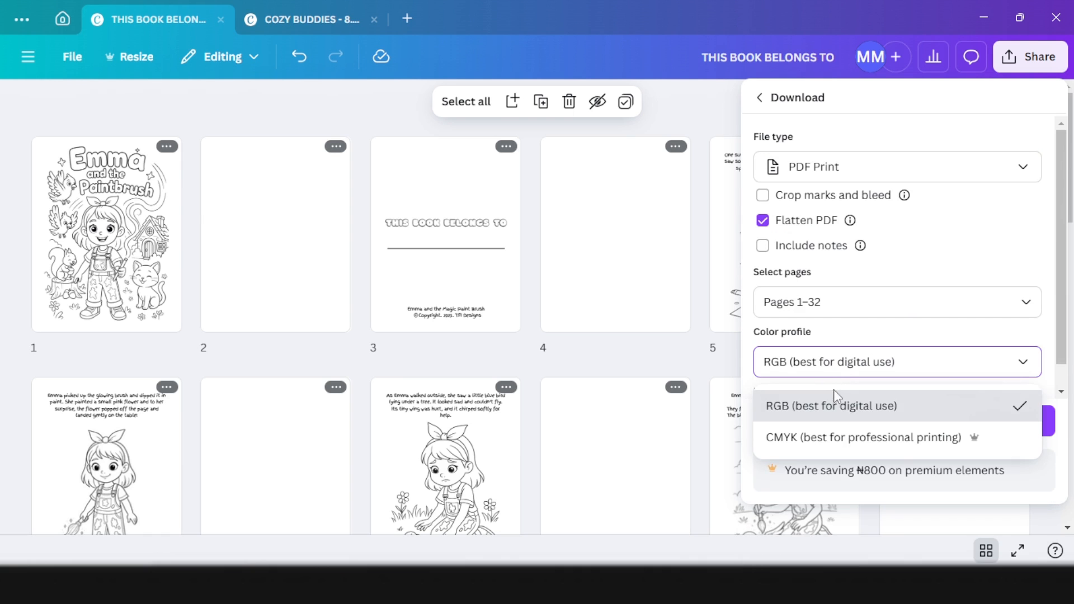
{"action": "left_click", "coordinate": [841, 437]}
{"action": "left_click", "coordinate": [882, 445]}
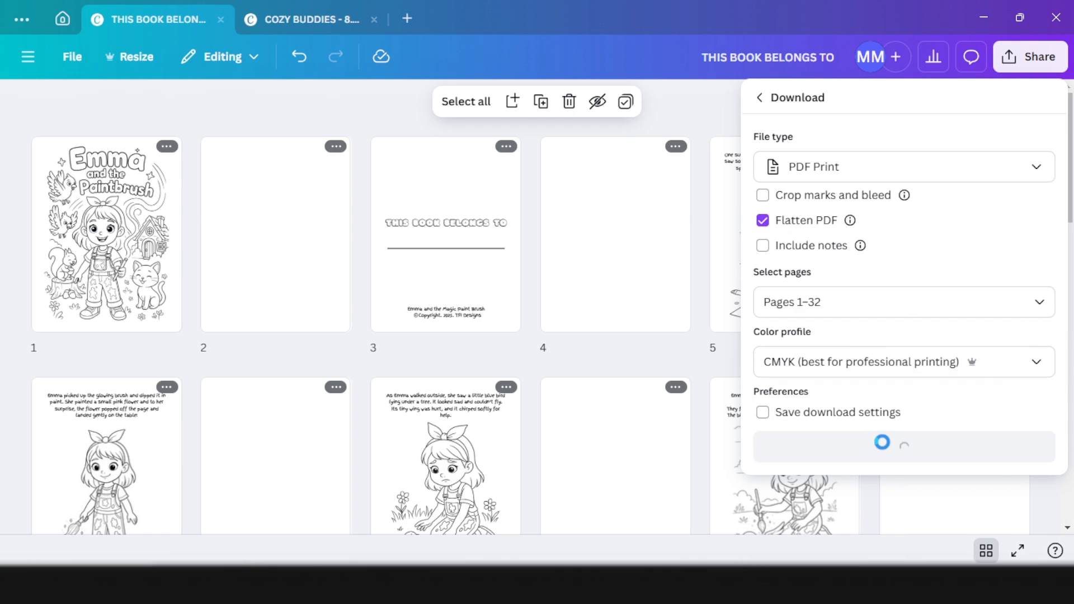
{"action": "left_click", "coordinate": [983, 18]}
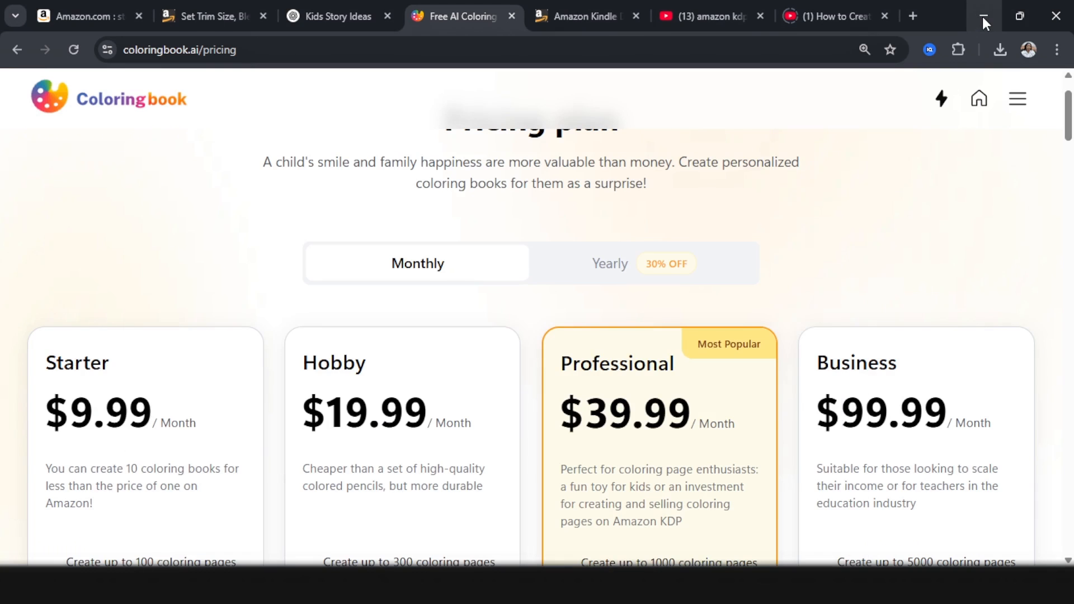
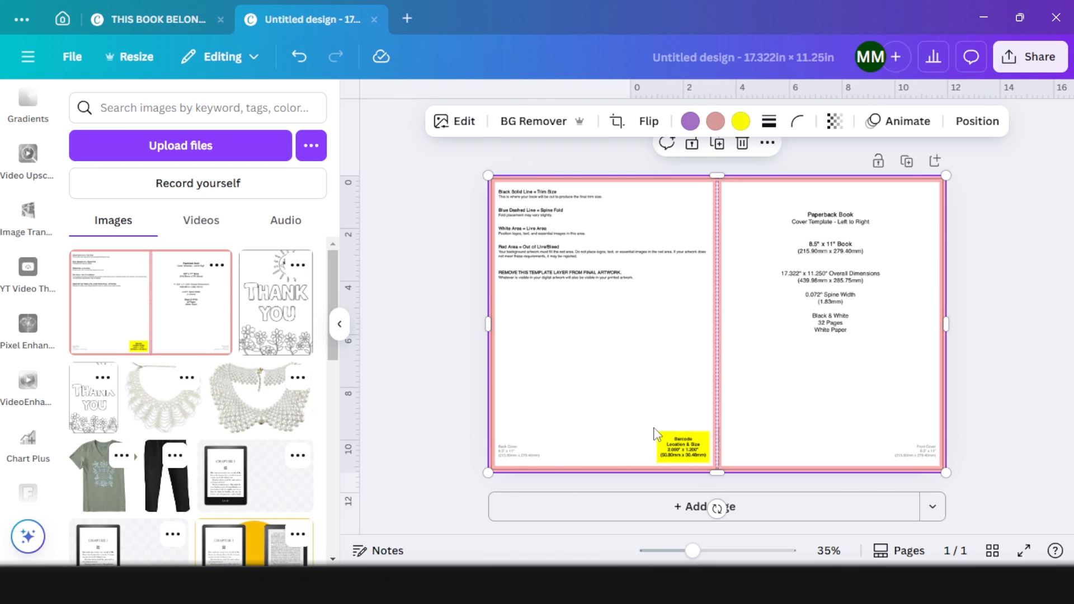
Place the colored Emma cover image from the magic brush folder on the template's front cover, scaled to its full height
{"action": "scroll", "coordinate": [28, 459], "scroll_direction": "down", "scroll_amount": 6}
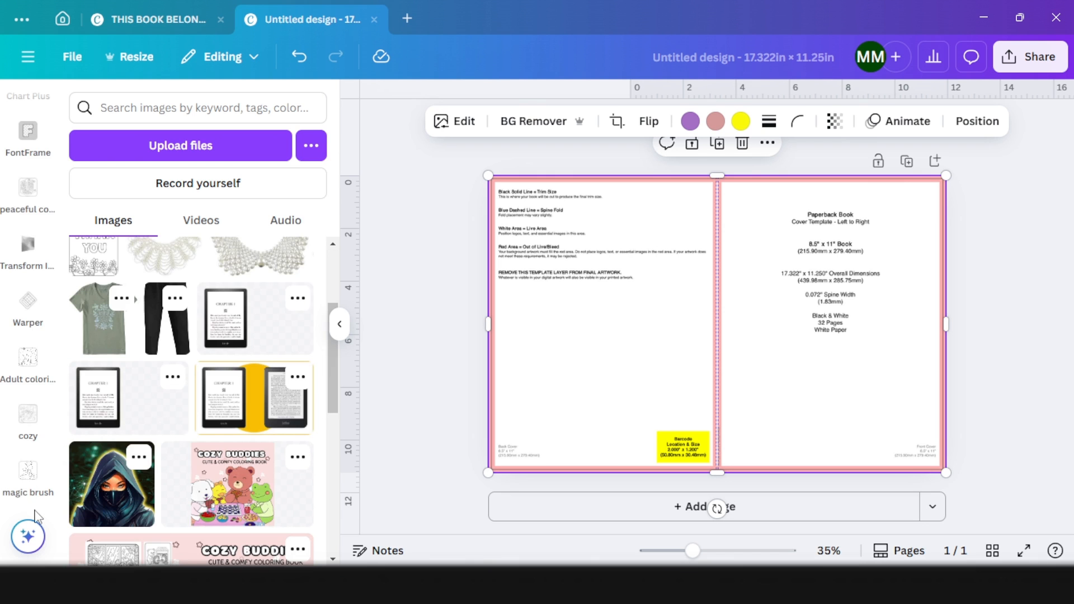
{"action": "left_click", "coordinate": [28, 475]}
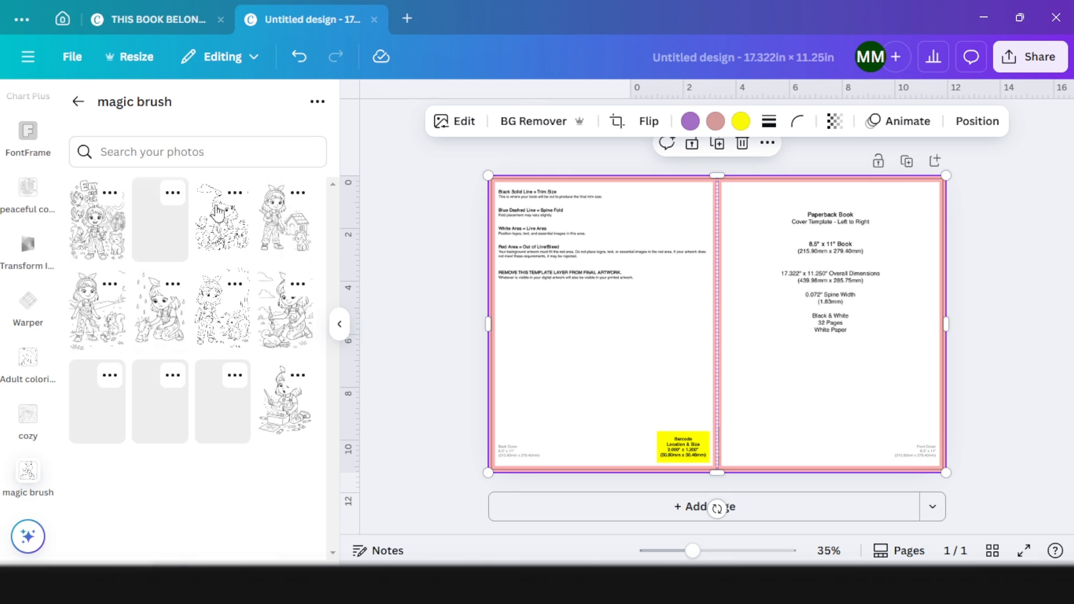
{"action": "left_click", "coordinate": [167, 241]}
{"action": "left_click_drag", "start_coordinate": [746, 320], "coordinate": [815, 282]}
{"action": "left_click_drag", "start_coordinate": [858, 386], "coordinate": [907, 459]}
{"action": "left_click_drag", "start_coordinate": [840, 352], "coordinate": [843, 361]}
Extend the cover image with Magic Expand in freeform size across the back cover and the remaining front edge, using the forest path variation
{"action": "left_click", "coordinate": [412, 120]}
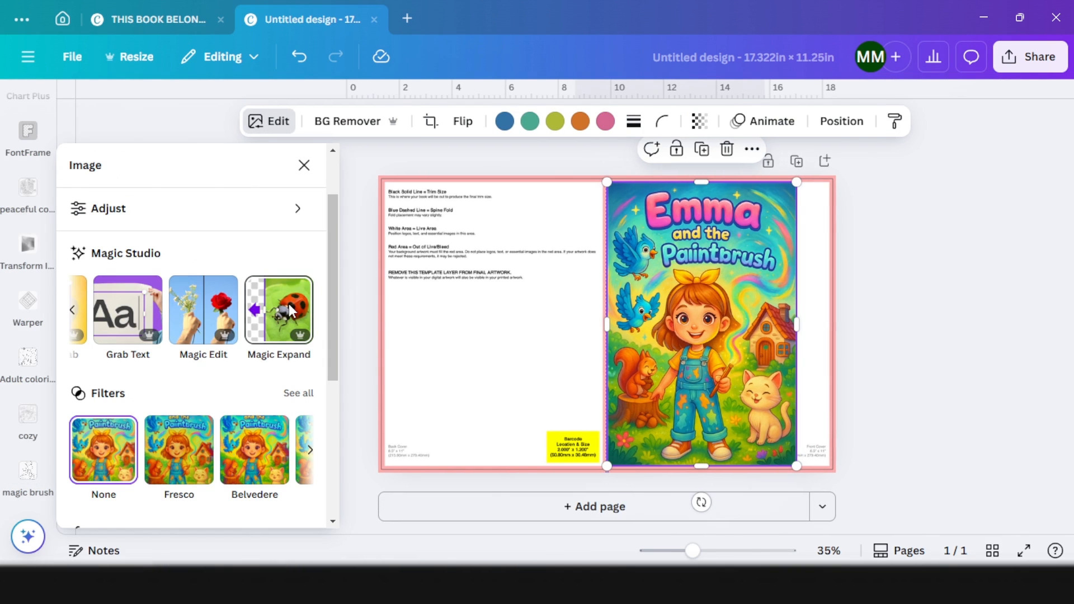
{"action": "left_click", "coordinate": [290, 310]}
{"action": "left_click_drag", "start_coordinate": [607, 466], "coordinate": [380, 447]}
{"action": "left_click_drag", "start_coordinate": [797, 465], "coordinate": [832, 465]}
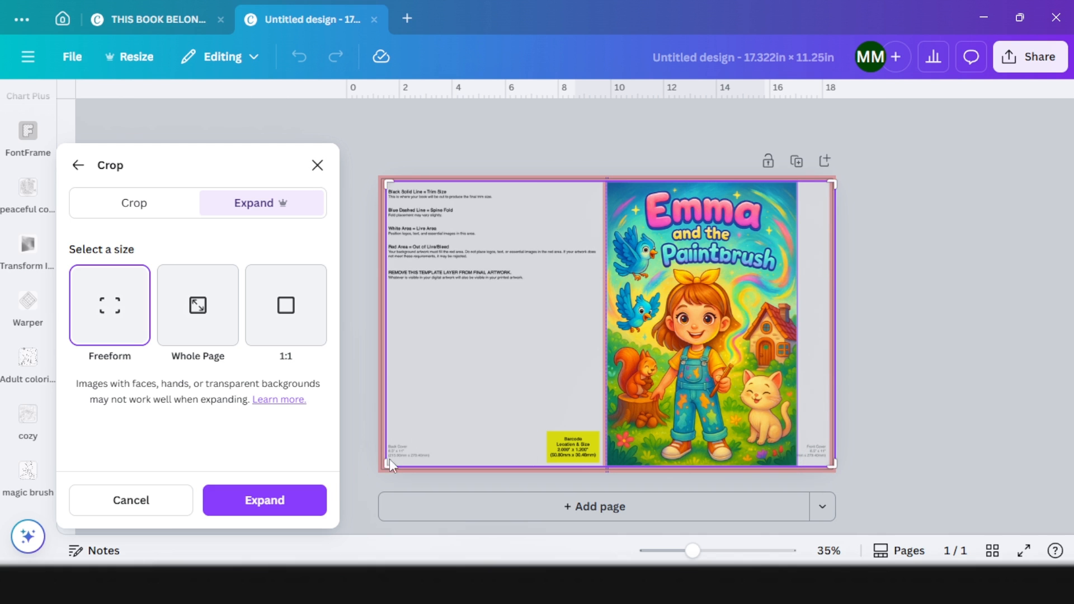
{"action": "left_click", "coordinate": [283, 503]}
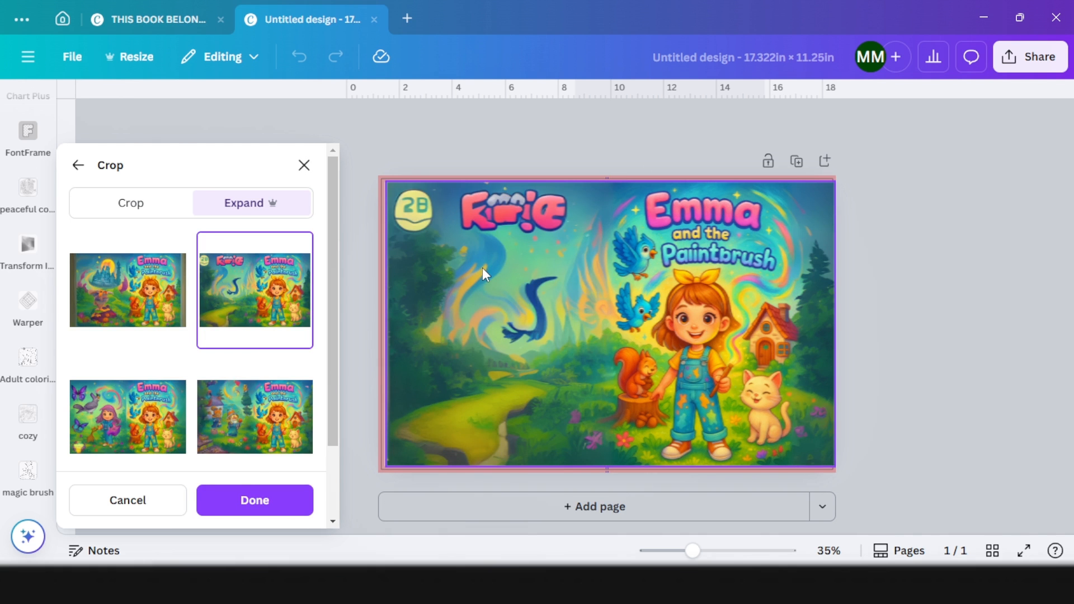
{"action": "left_click", "coordinate": [303, 165]}
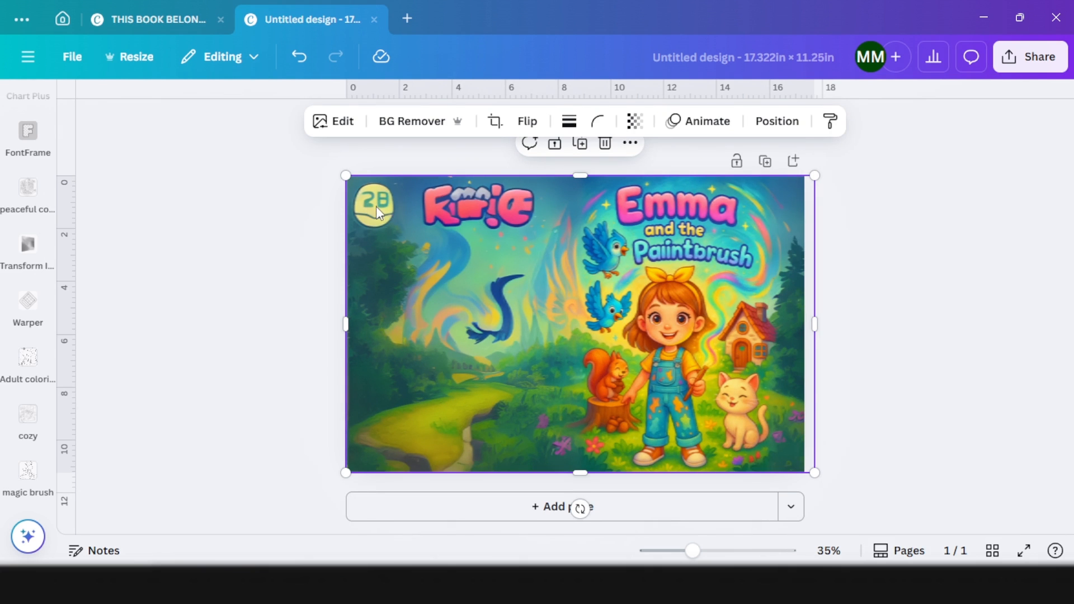
Extract the garbled title and the 2B badge from the back cover with Magic Grab and delete them
{"action": "left_click", "coordinate": [335, 122]}
{"action": "left_click", "coordinate": [112, 321]}
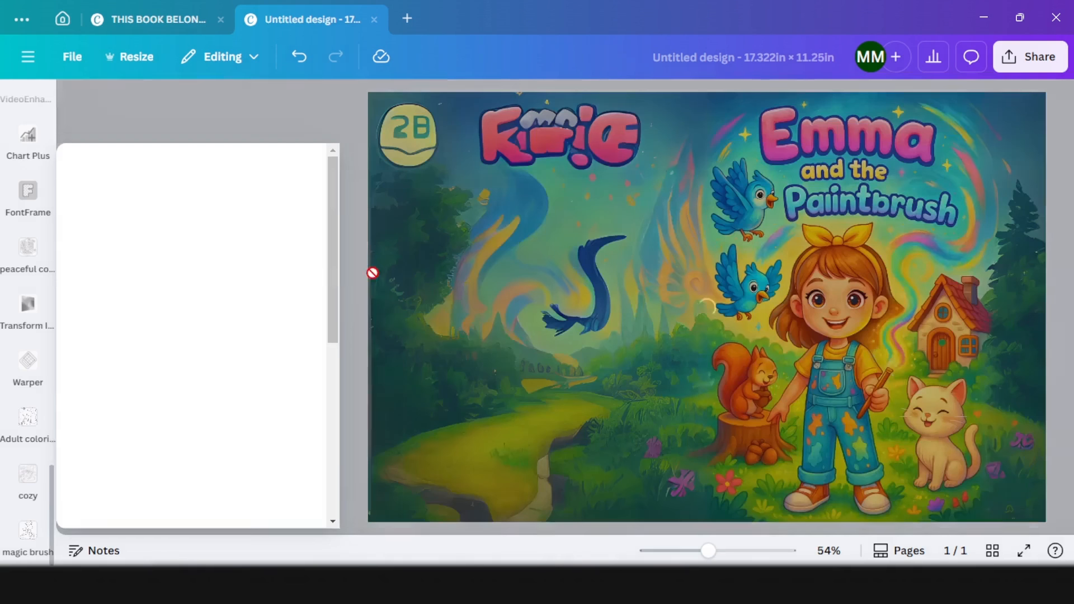
{"action": "left_click", "coordinate": [568, 146]}
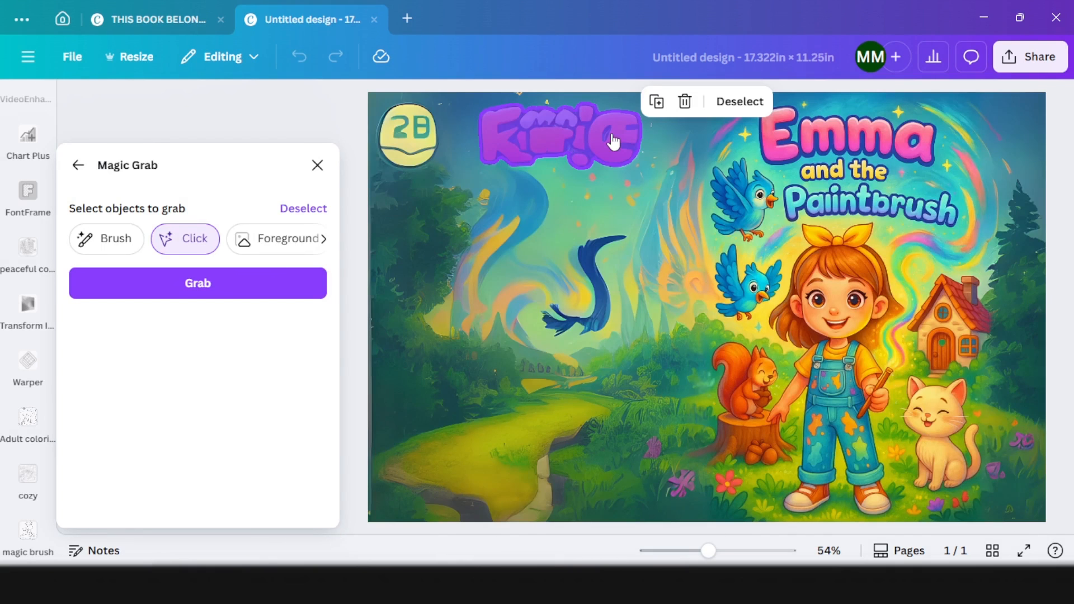
{"action": "left_click", "coordinate": [408, 147]}
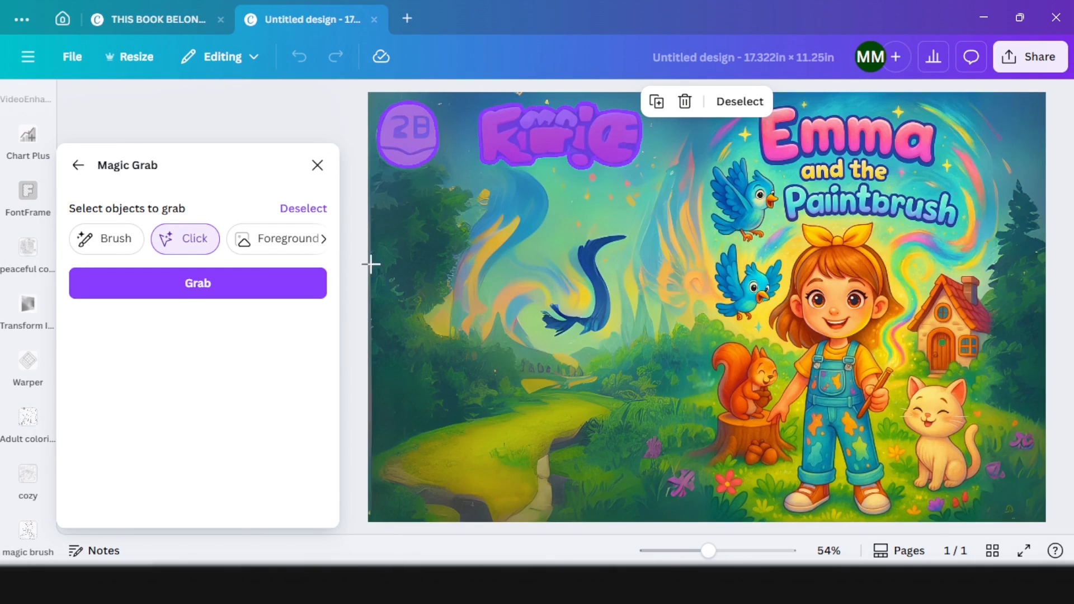
{"action": "left_click", "coordinate": [256, 284]}
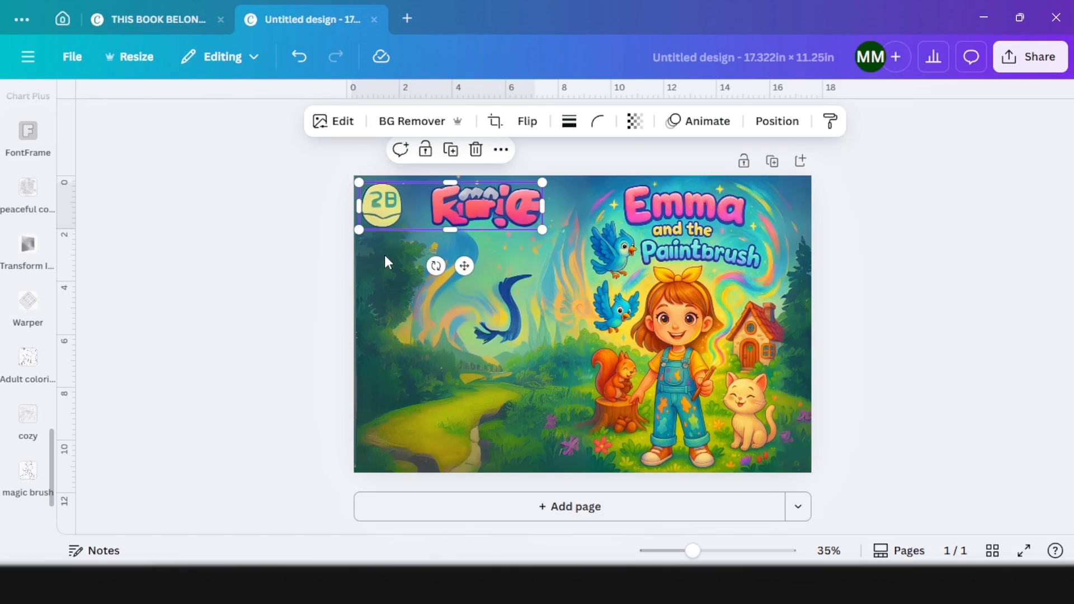
{"action": "left_click_drag", "start_coordinate": [465, 276], "coordinate": [478, 324]}
{"action": "key", "text": "Delete"}
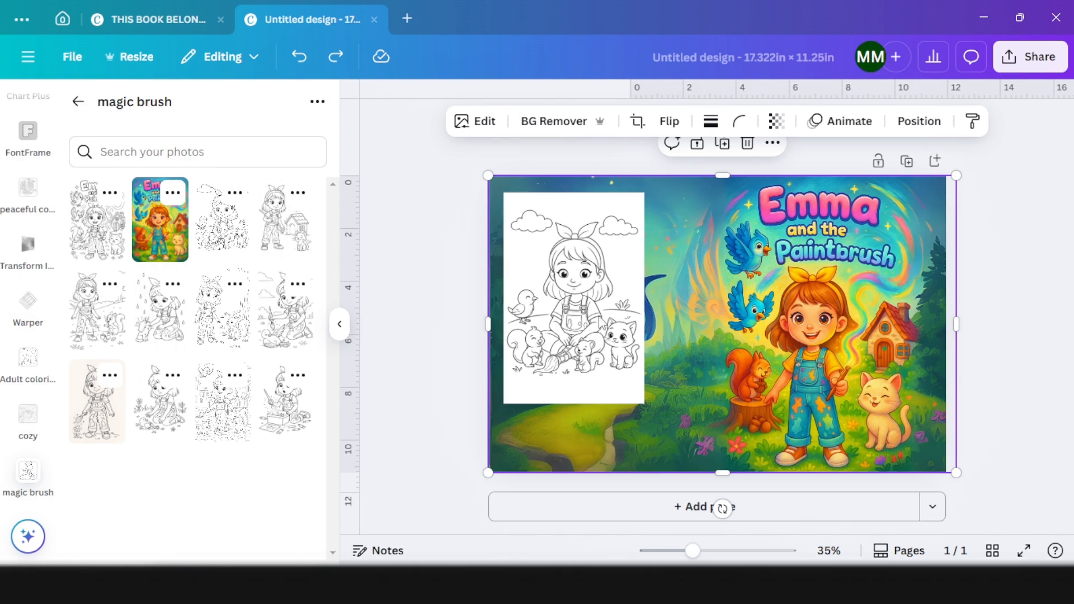
Shrink the coloring page preview on the back cover and add two more magic brush pages beside it as a row of three
{"action": "left_click", "coordinate": [599, 317]}
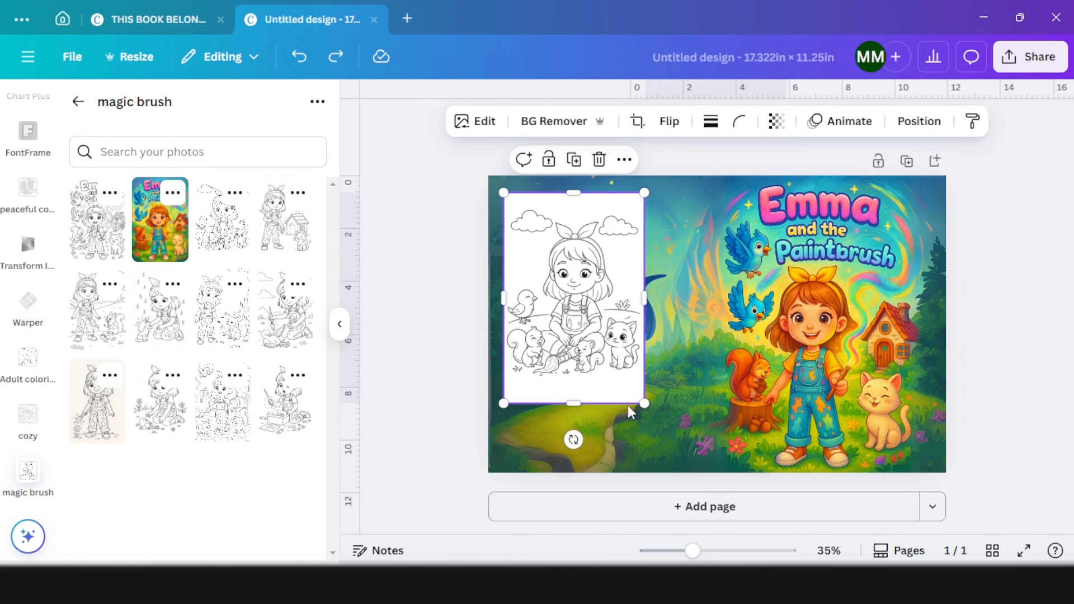
{"action": "left_click_drag", "start_coordinate": [641, 399], "coordinate": [578, 294]}
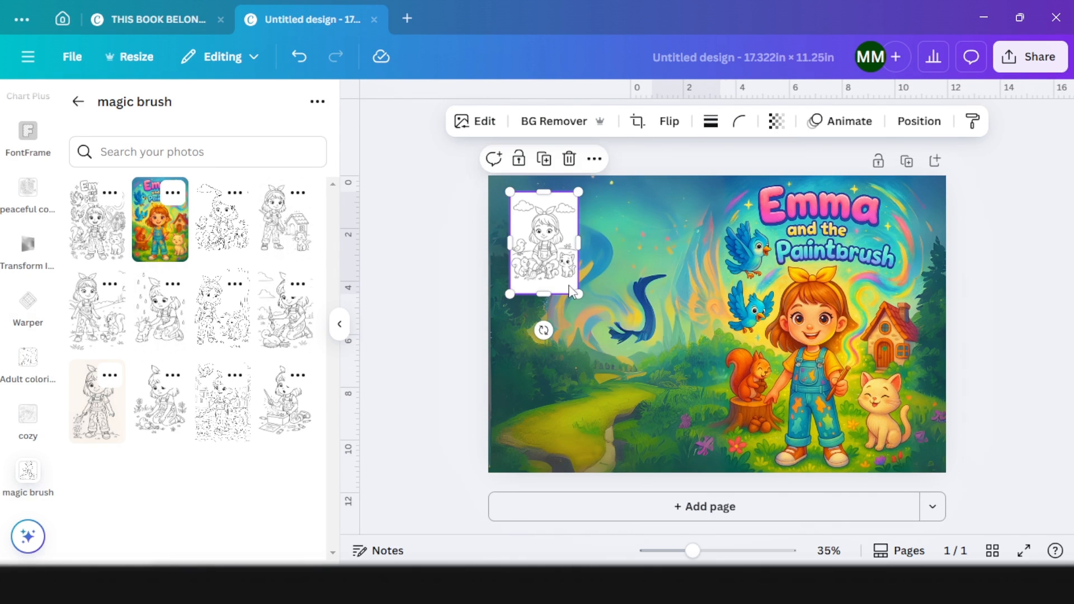
{"action": "left_click", "coordinate": [288, 231]}
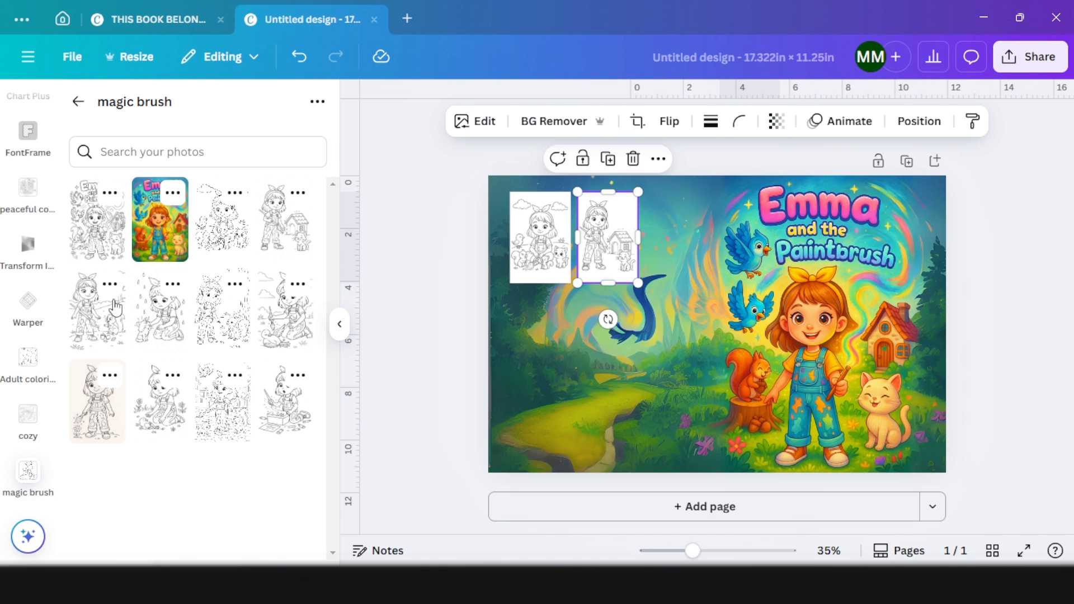
{"action": "left_click", "coordinate": [109, 308]}
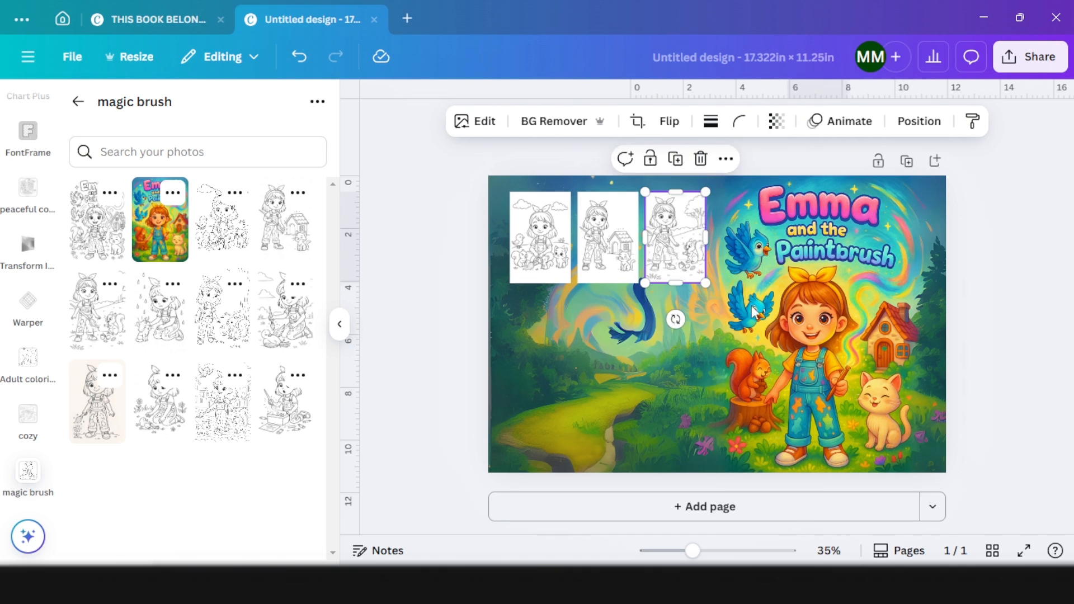
Set the cover background's transparency to 45 so the template guides show through
{"action": "left_click", "coordinate": [680, 362]}
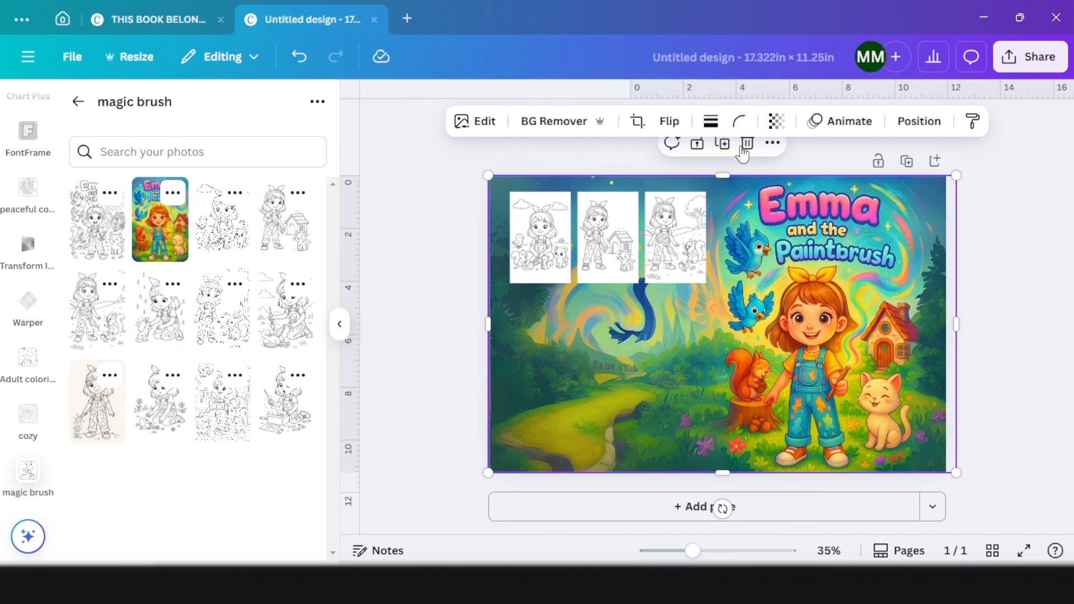
{"action": "left_click", "coordinate": [775, 121]}
{"action": "left_click_drag", "start_coordinate": [812, 185], "coordinate": [750, 186]}
{"action": "left_click", "coordinate": [1033, 280]}
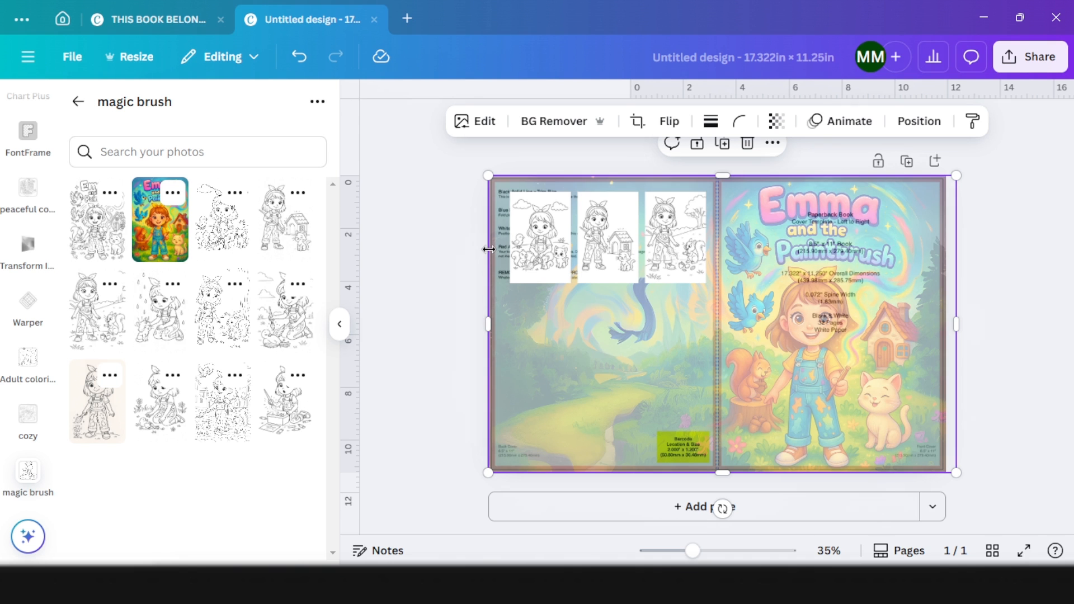
Select the three coloring page previews together and shift them to sit within the back cover's live area
{"action": "left_click", "coordinate": [538, 240], "text": "shift"}
{"action": "left_click", "coordinate": [599, 238], "text": "shift"}
{"action": "left_click", "coordinate": [676, 241], "text": "shift"}
{"action": "left_click_drag", "start_coordinate": [598, 238], "coordinate": [582, 239]}
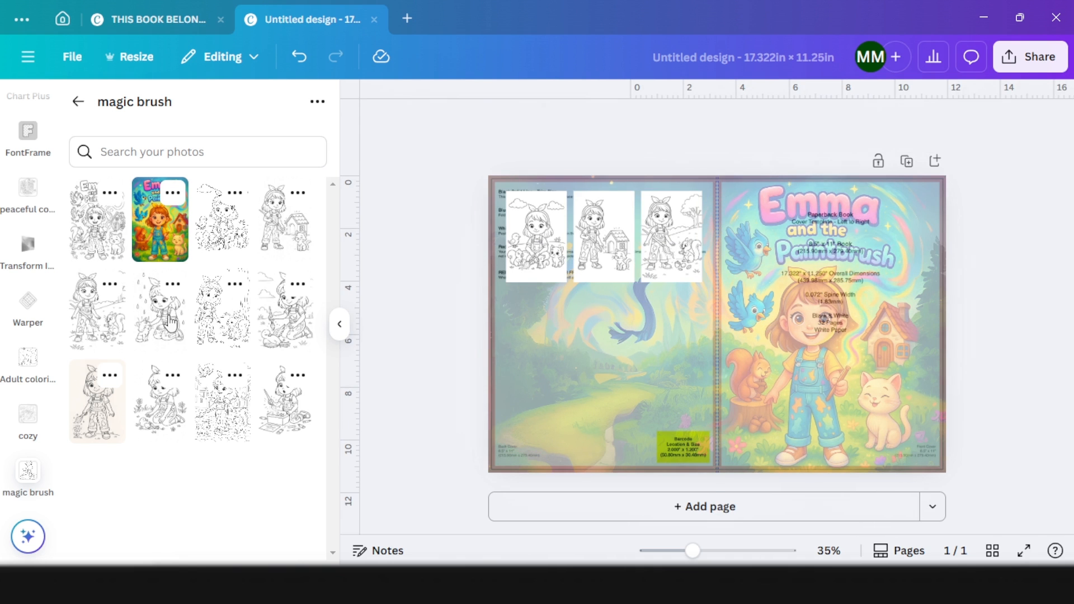
Add the coloring page of the girl kneeling in the rain as a small preview below the first row
{"action": "left_click", "coordinate": [164, 323]}
{"action": "left_click_drag", "start_coordinate": [707, 332], "coordinate": [675, 332]}
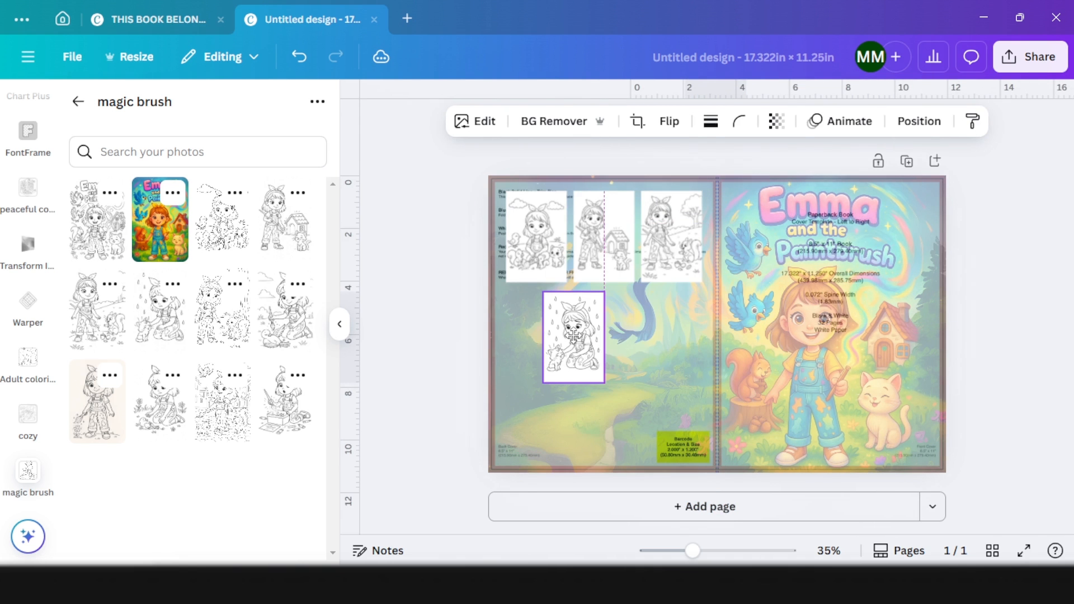
{"action": "left_click_drag", "start_coordinate": [574, 331], "coordinate": [573, 335]}
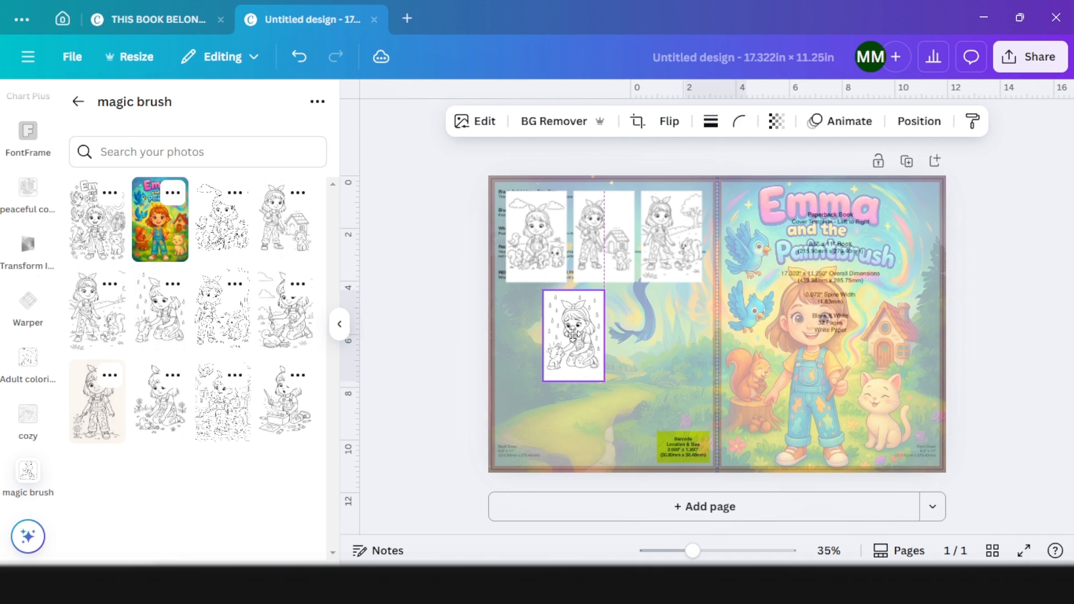
Add the girl-and-squirrel tree page as a matching preview in the second row and move all five previews lower on the back cover
{"action": "left_click", "coordinate": [228, 326]}
{"action": "left_click_drag", "start_coordinate": [706, 327], "coordinate": [601, 402]}
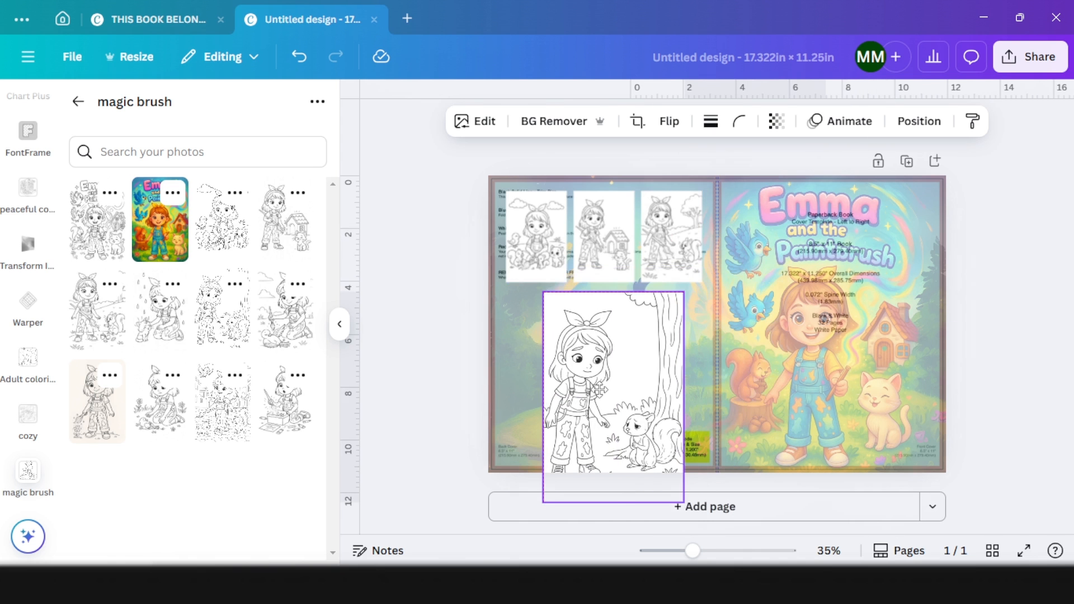
{"action": "left_click_drag", "start_coordinate": [662, 476], "coordinate": [595, 377]}
{"action": "left_click_drag", "start_coordinate": [568, 332], "coordinate": [638, 333]}
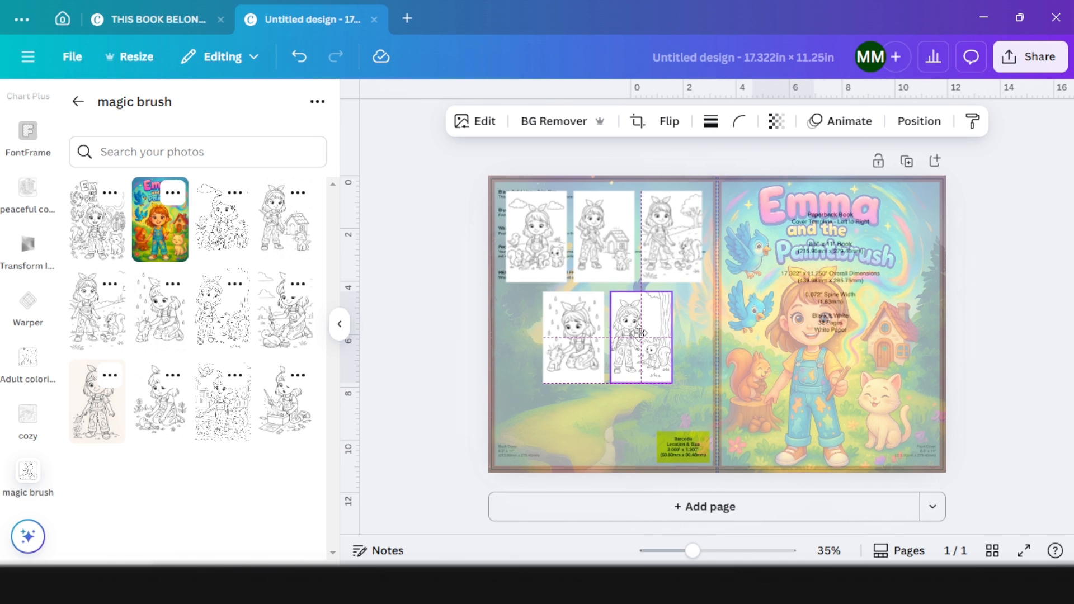
{"action": "left_click_drag", "start_coordinate": [623, 279], "coordinate": [624, 300]}
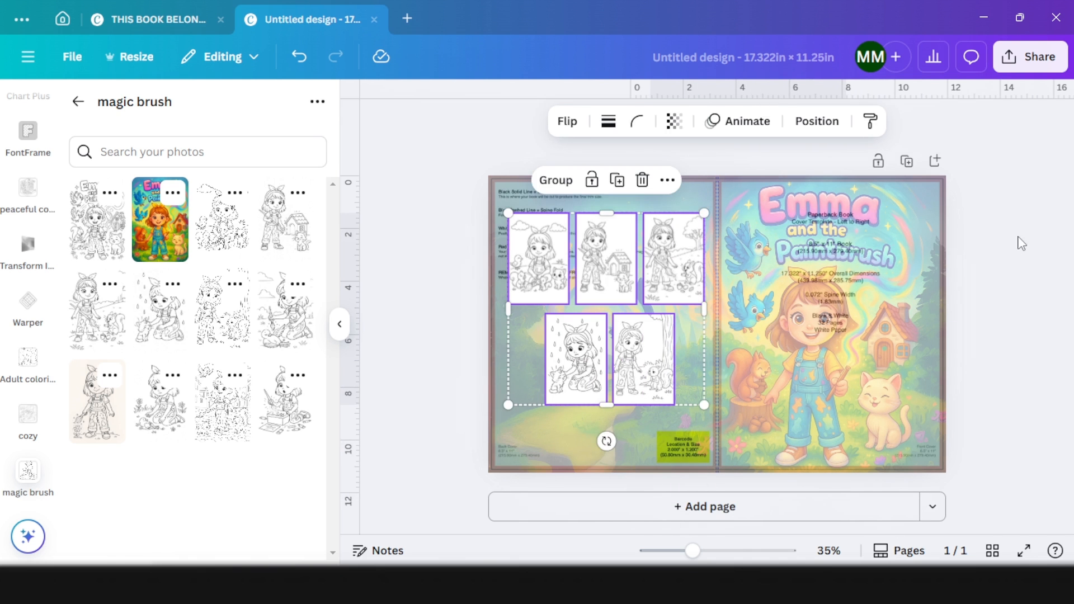
{"action": "left_click", "coordinate": [997, 242]}
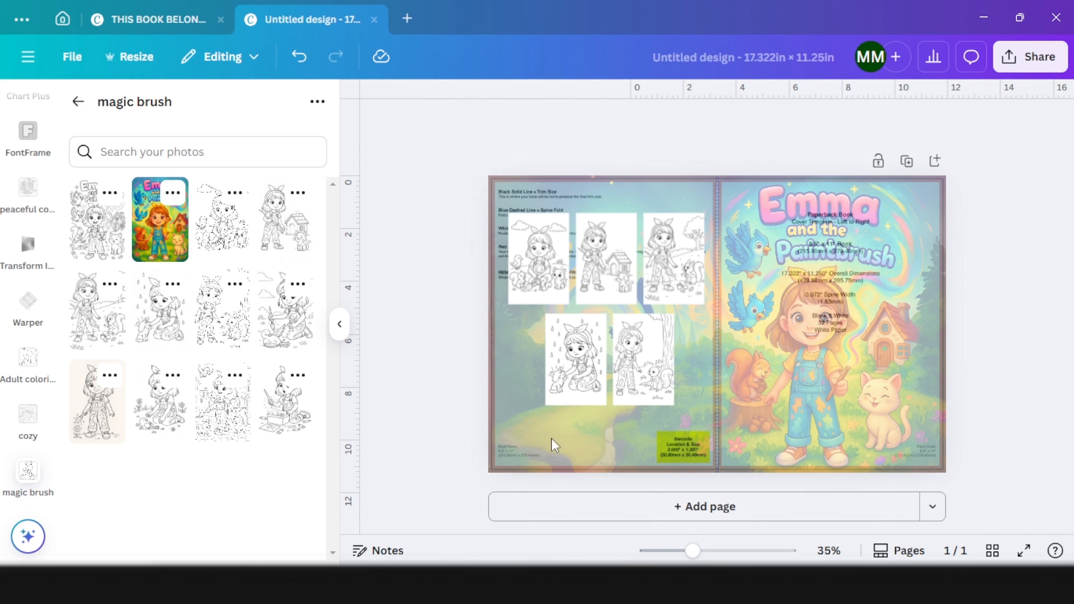
Set the cover background's transparency to 100
{"action": "left_click", "coordinate": [783, 428]}
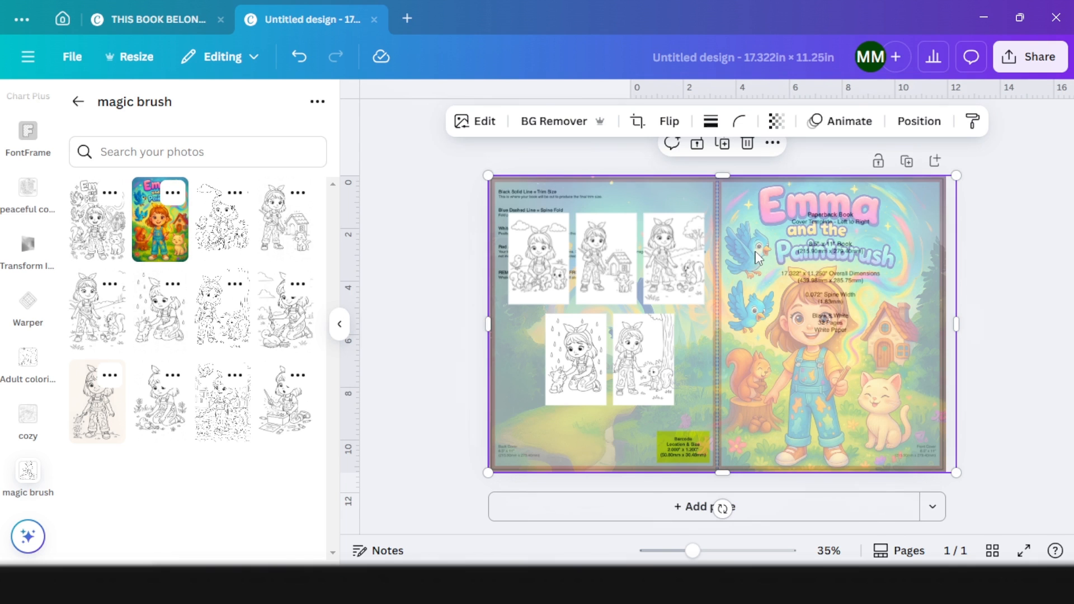
{"action": "left_click", "coordinate": [775, 122]}
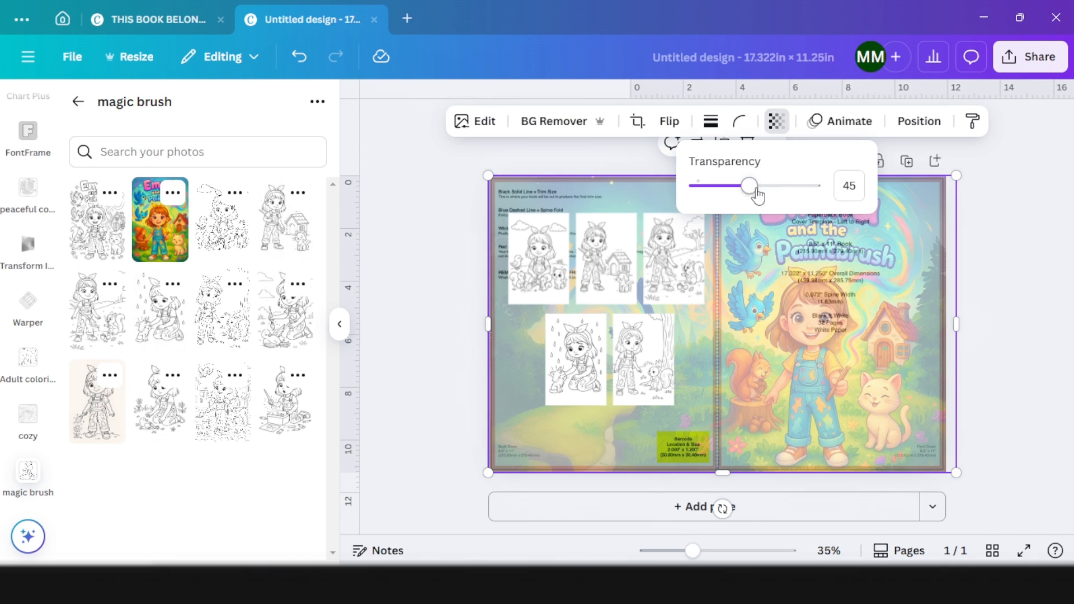
{"action": "left_click_drag", "start_coordinate": [751, 190], "coordinate": [822, 190]}
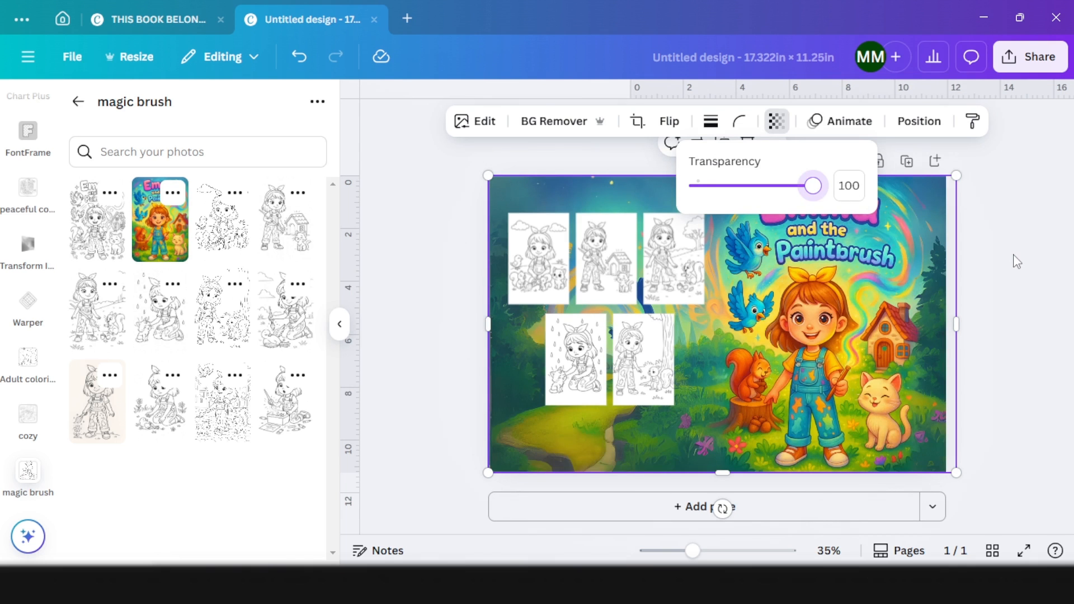
Add the text TFI Designs near the lower-left corner of the back cover, below the coloring page previews
{"action": "left_click", "coordinate": [1008, 268]}
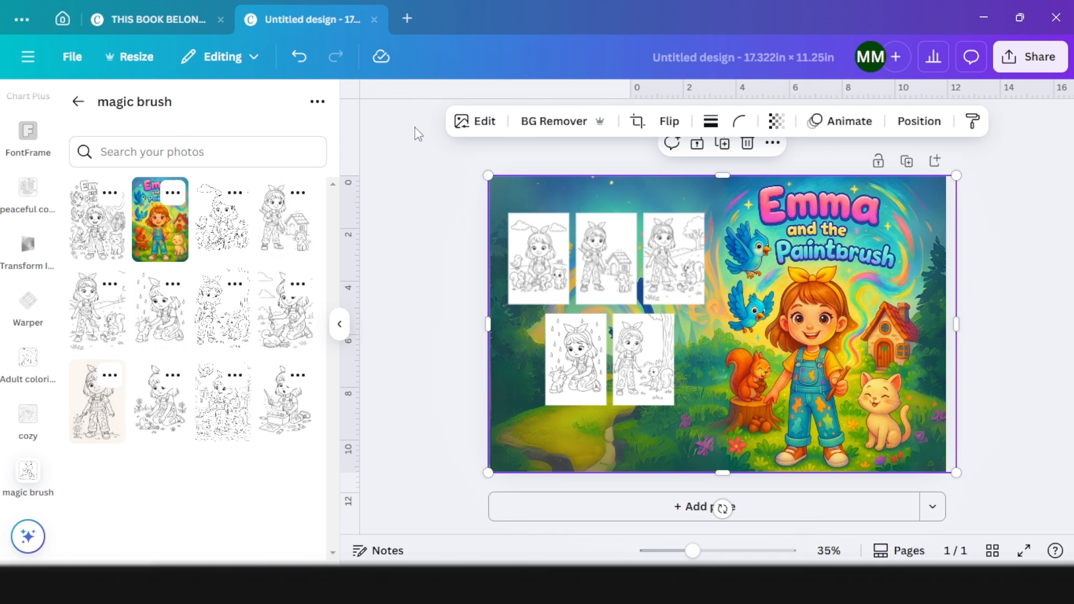
{"action": "scroll", "coordinate": [51, 214], "scroll_direction": "up", "scroll_amount": 10}
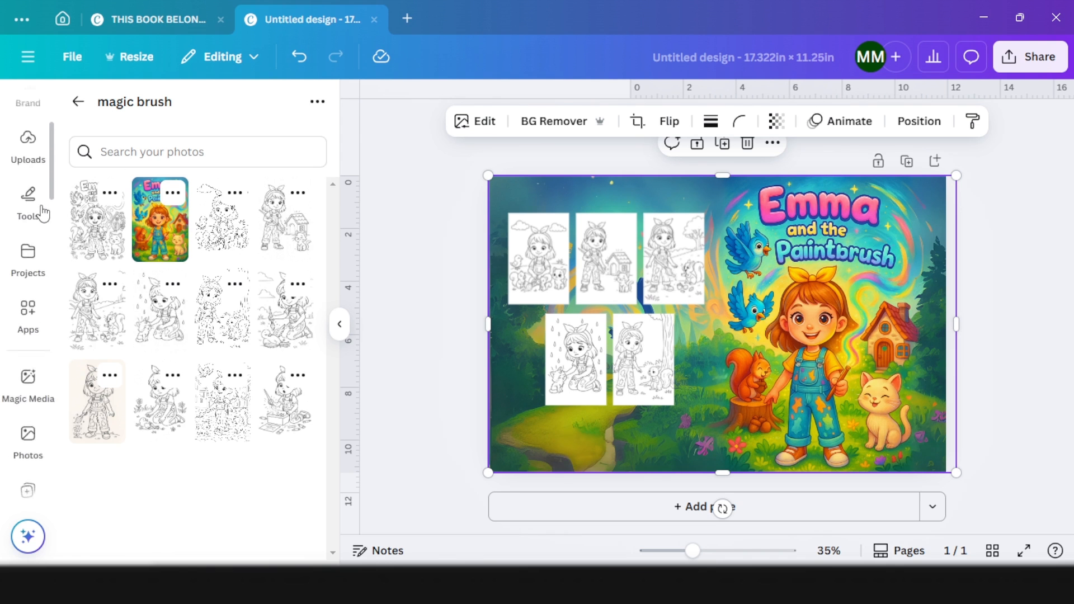
{"action": "left_click", "coordinate": [27, 223]}
{"action": "left_click", "coordinate": [168, 317]}
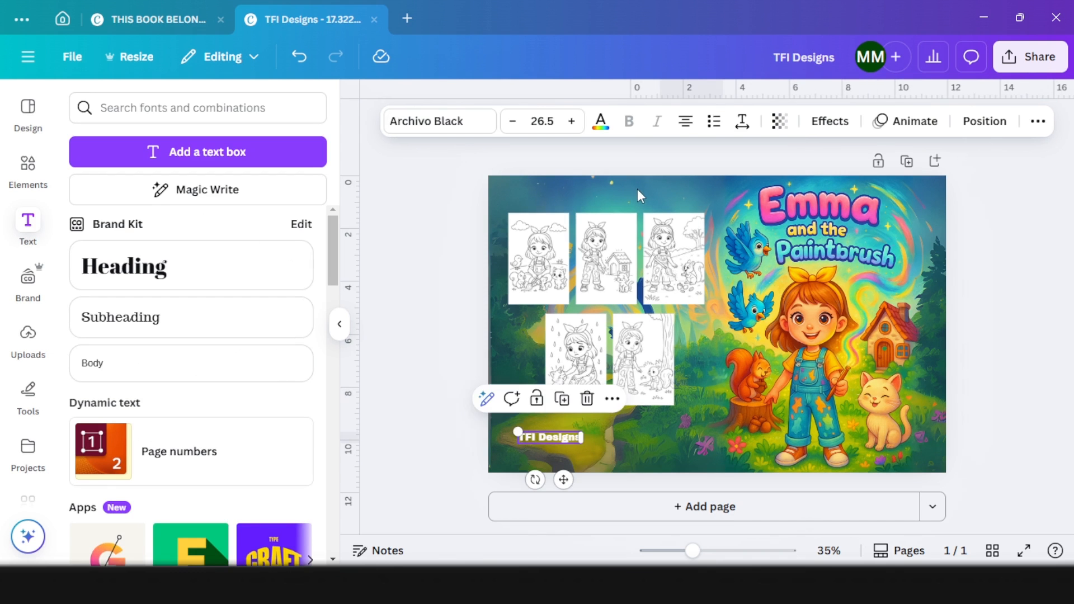
Apply the Flint filter to the cover's background artwork
{"action": "left_click", "coordinate": [638, 190]}
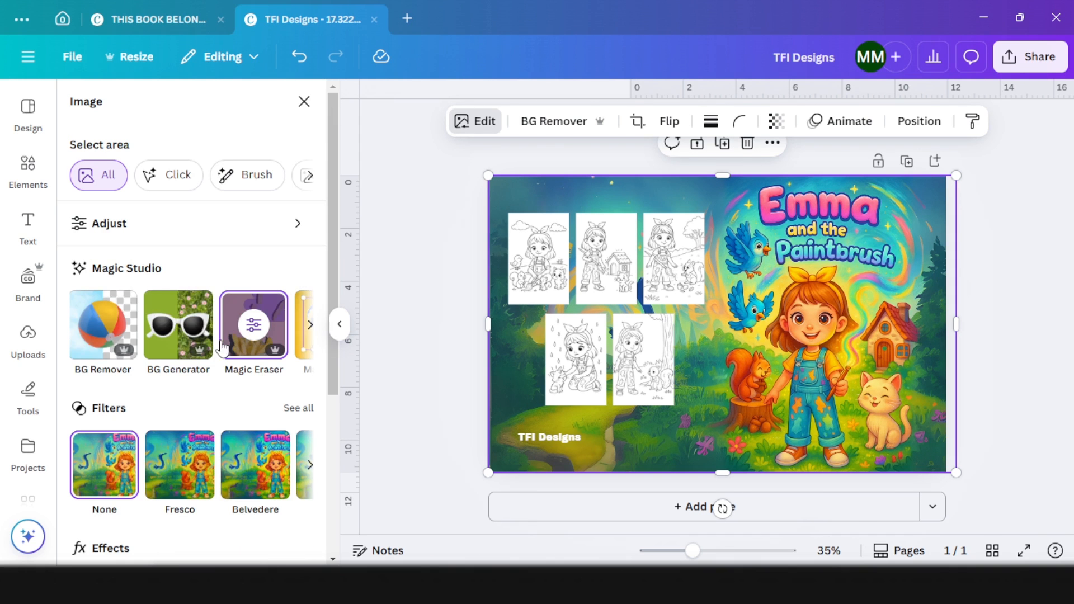
{"action": "scroll", "coordinate": [218, 341], "scroll_direction": "down", "scroll_amount": 2}
{"action": "left_click", "coordinate": [299, 331]}
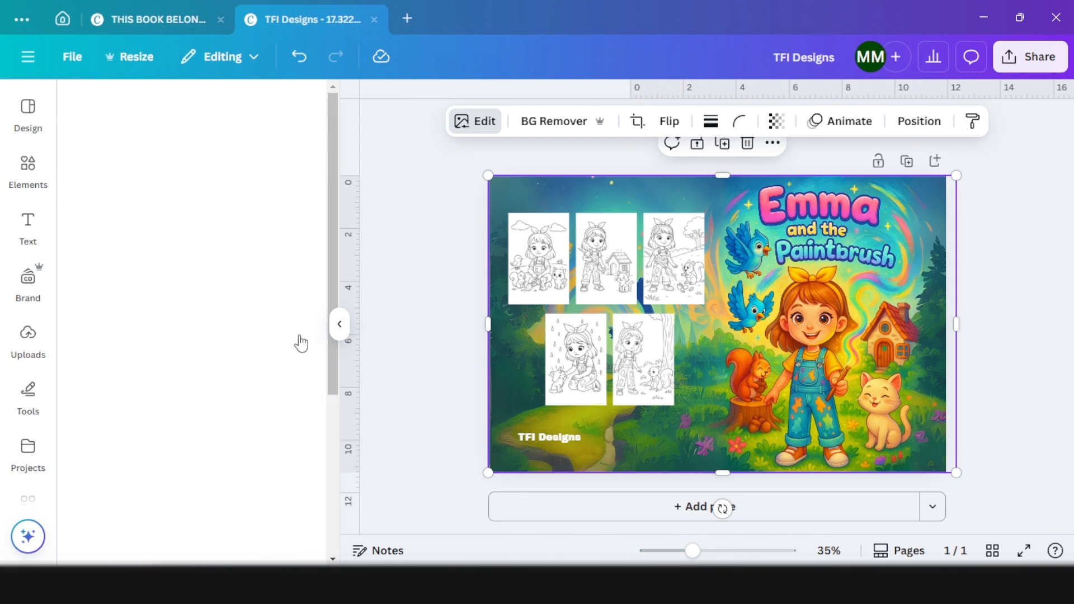
{"action": "left_click", "coordinate": [297, 306]}
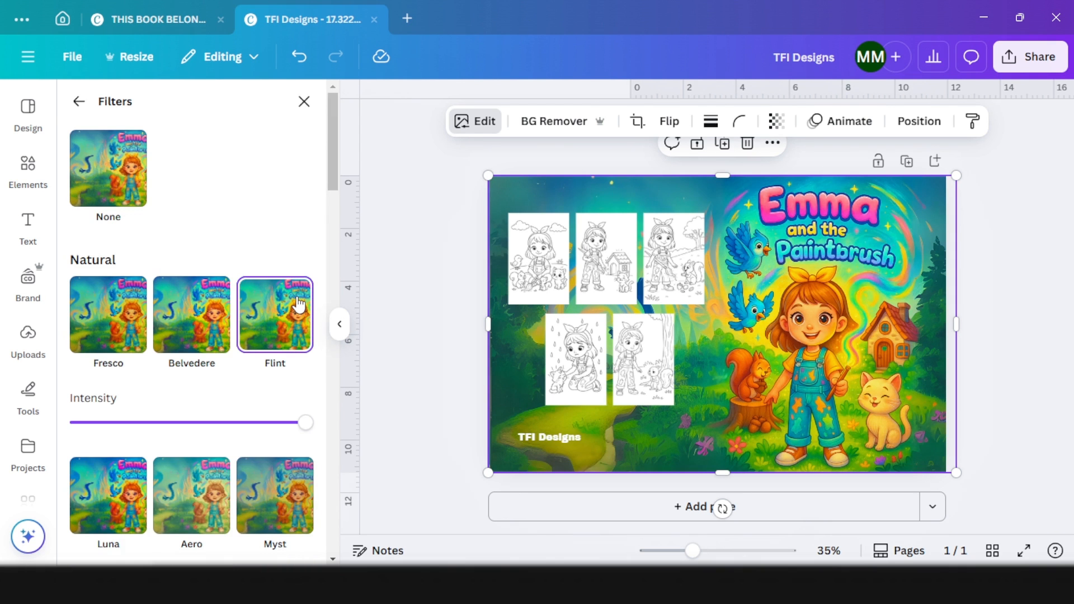
Send the background artwork behind everything else and delete the KDP template image from the cover
{"action": "left_click", "coordinate": [918, 121]}
{"action": "left_click", "coordinate": [240, 220]}
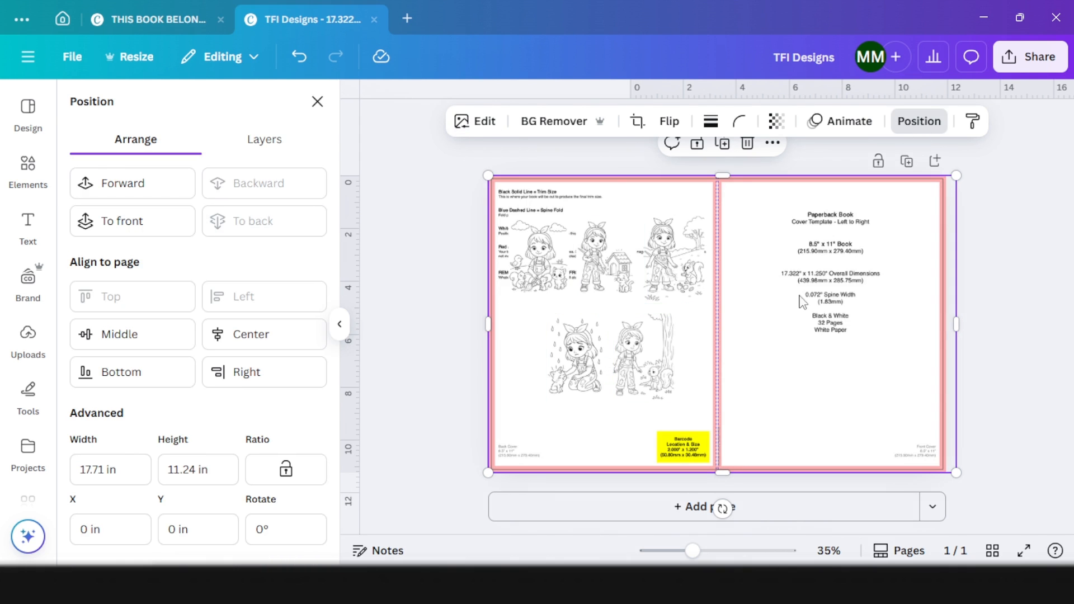
{"action": "left_click", "coordinate": [770, 348]}
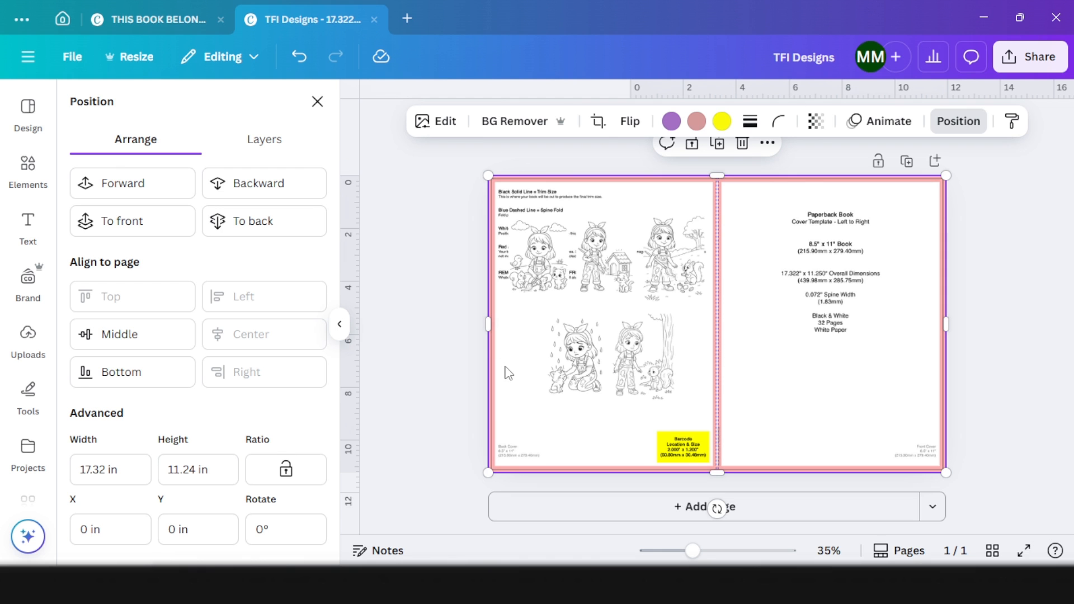
{"action": "key", "text": "Delete"}
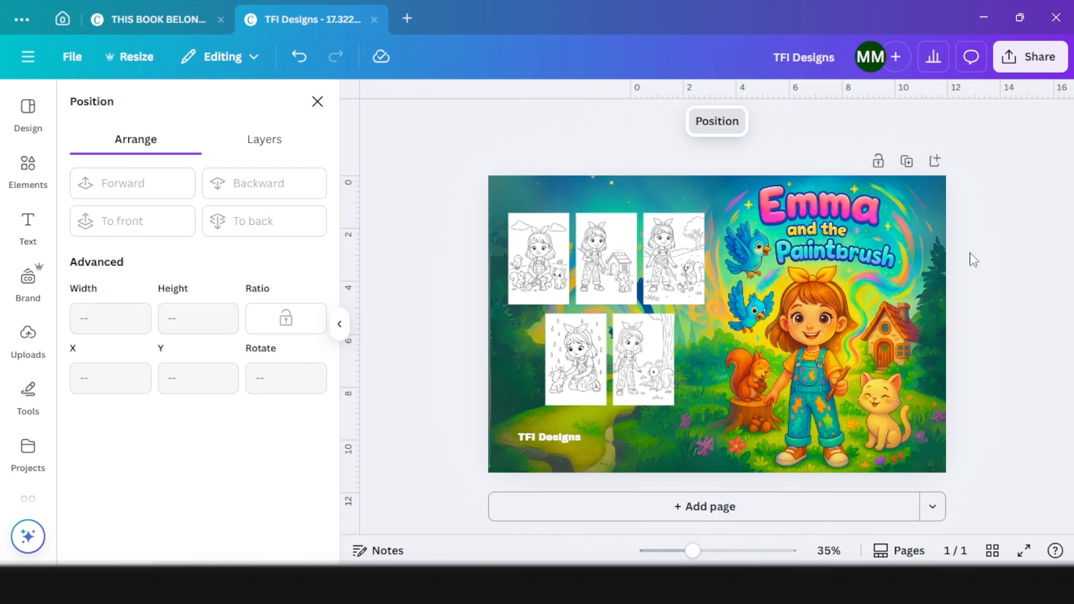
{"action": "left_click", "coordinate": [1009, 267]}
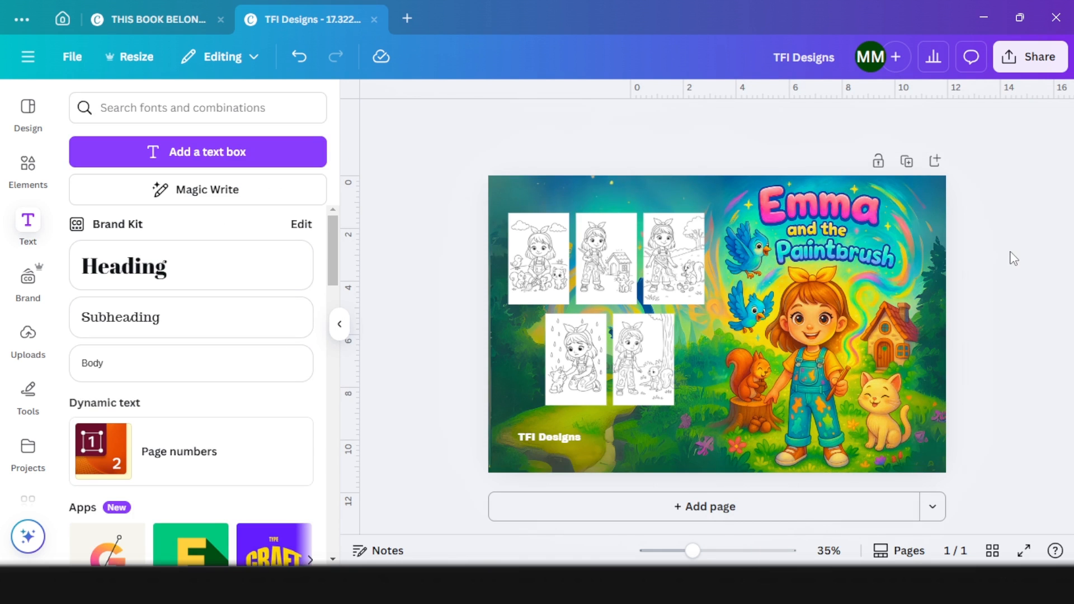
Download the finished cover as a PDF Print file with Flatten PDF enabled
{"action": "left_click", "coordinate": [340, 324]}
{"action": "left_click", "coordinate": [1029, 45]}
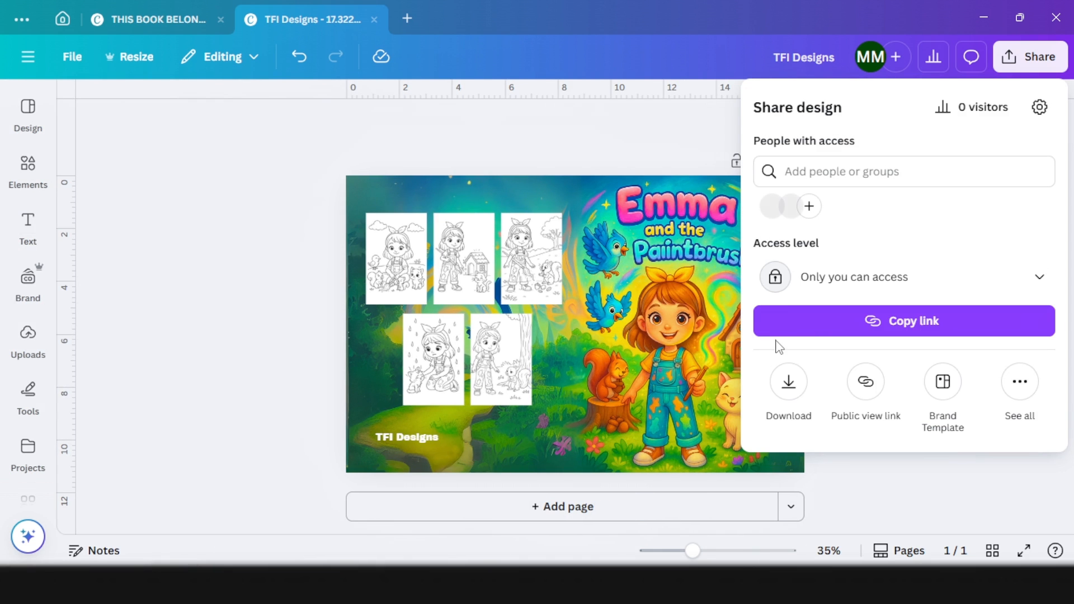
{"action": "left_click", "coordinate": [778, 399]}
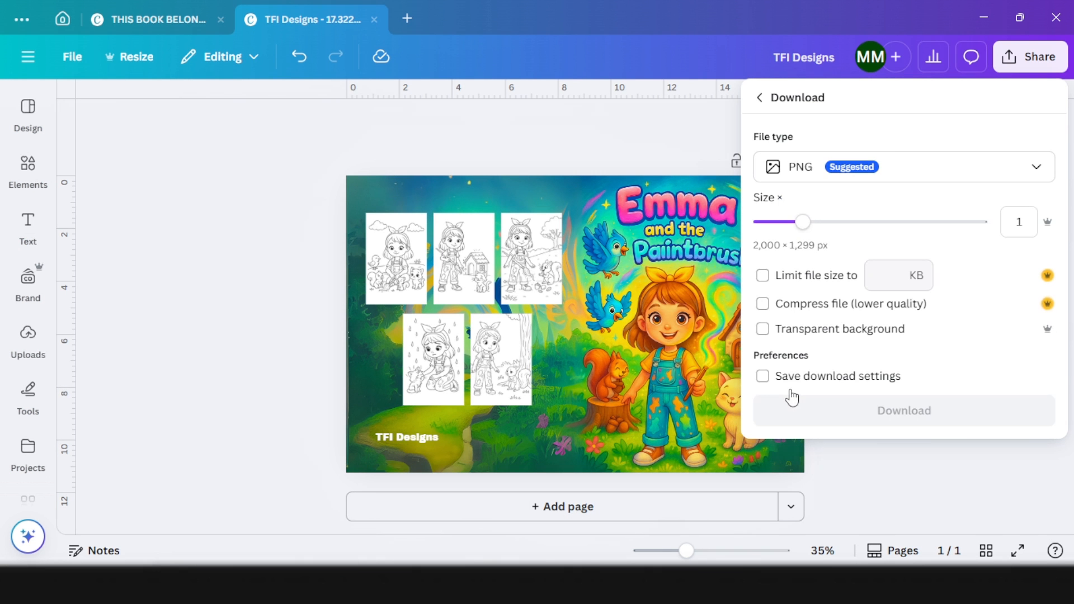
{"action": "left_click", "coordinate": [837, 170]}
{"action": "left_click", "coordinate": [833, 359]}
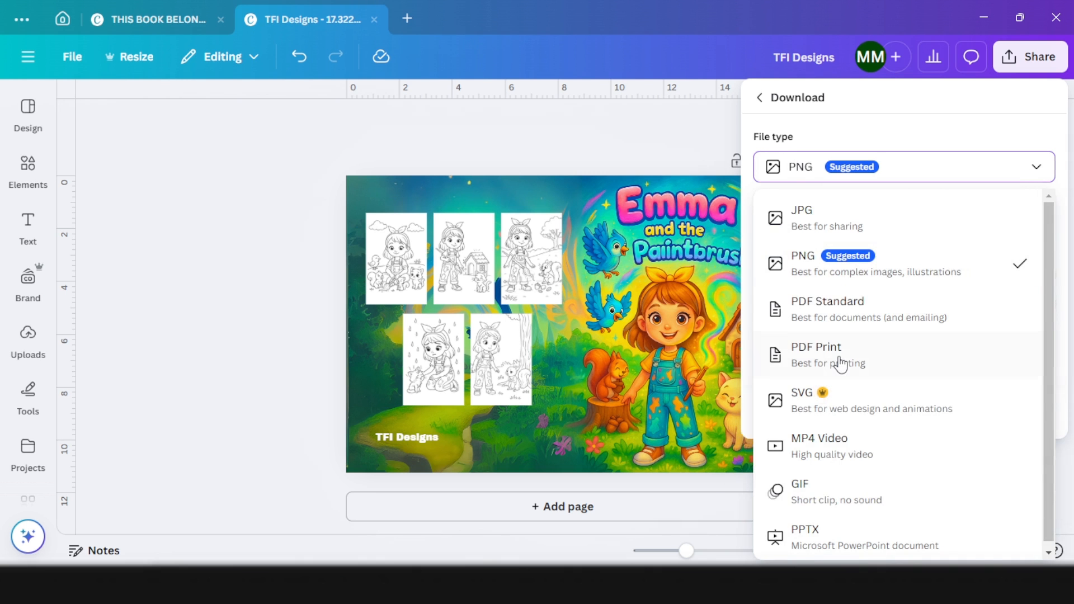
{"action": "left_click", "coordinate": [762, 220]}
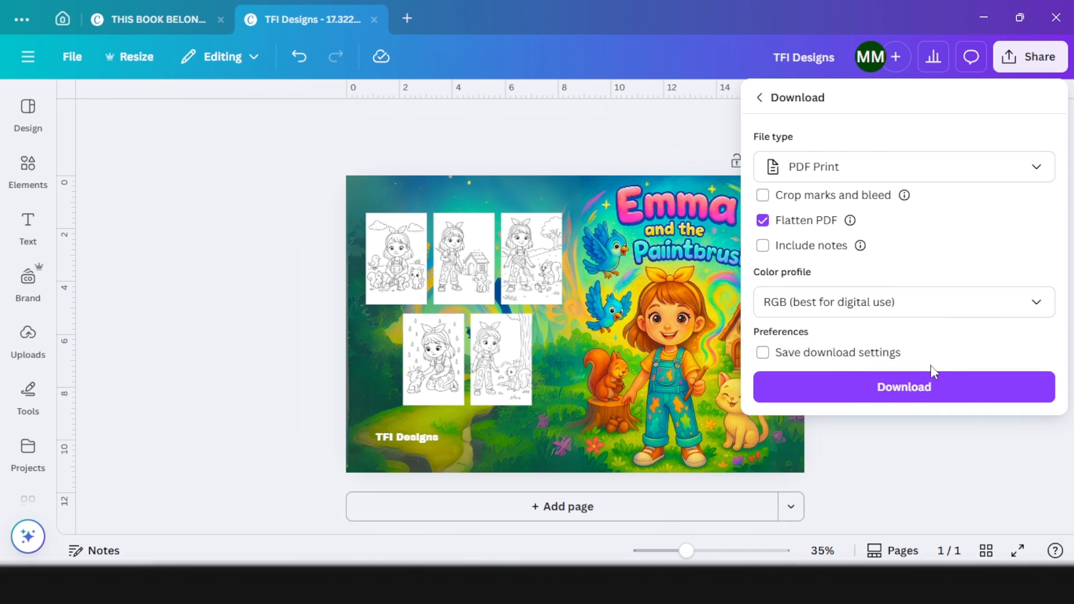
{"action": "left_click", "coordinate": [885, 394]}
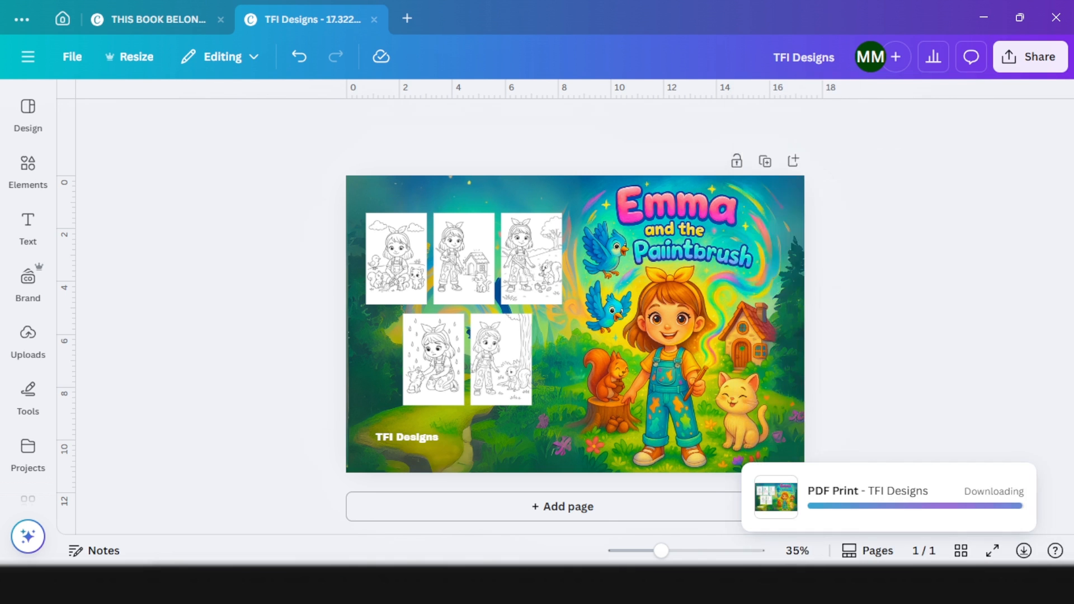
Switch to Kindle Direct Publishing in the browser and start creating a new paperback
{"action": "left_click", "coordinate": [329, 586]}
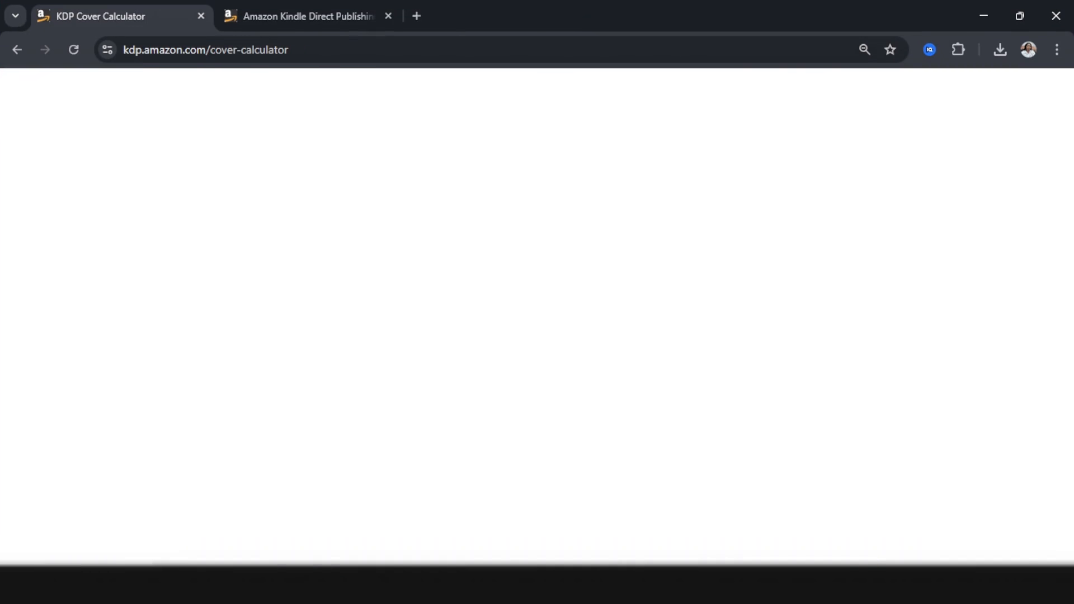
{"action": "left_click", "coordinate": [307, 16]}
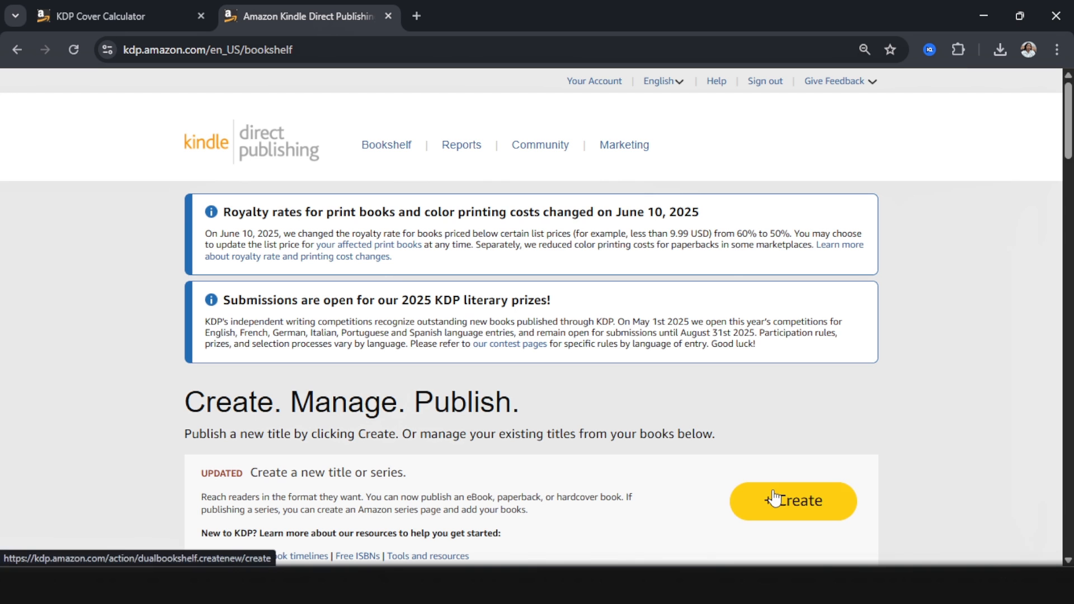
{"action": "left_click", "coordinate": [803, 513]}
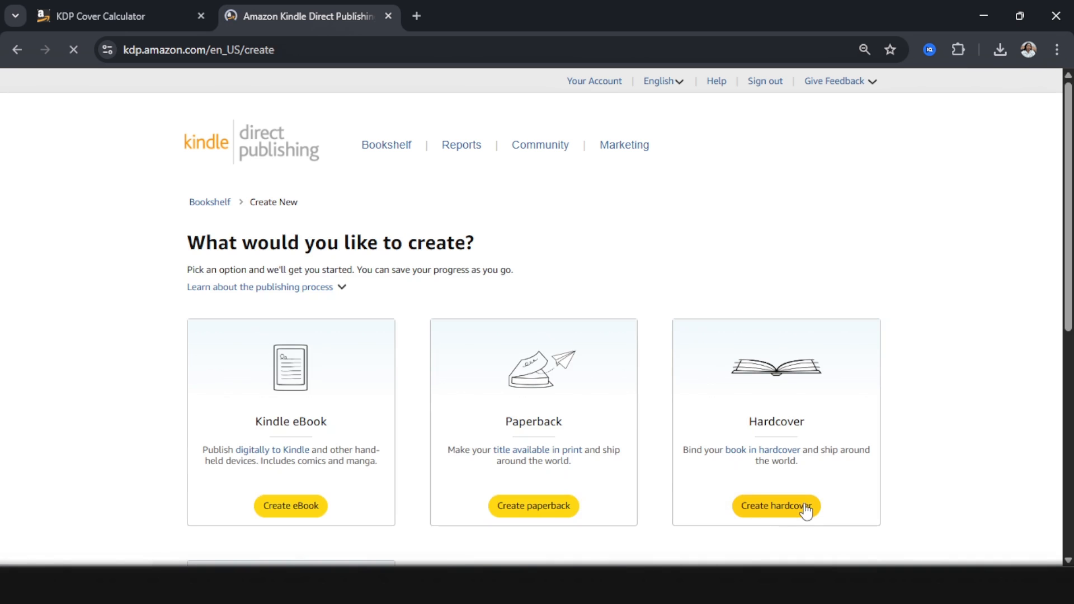
{"action": "left_click", "coordinate": [592, 446]}
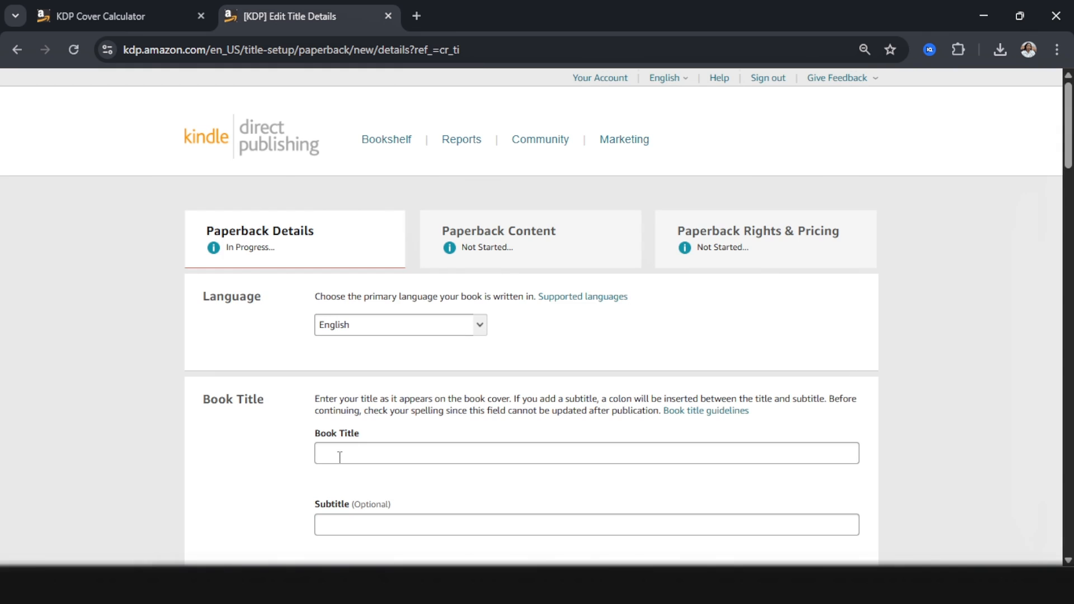
Enter Emma and the Magic Paint Brush as the book title
{"action": "scroll", "coordinate": [343, 455], "scroll_direction": "down", "scroll_amount": 1}
{"action": "left_click", "coordinate": [346, 372]}
{"action": "type", "text": "Emma and the Magic Paint Brush"}
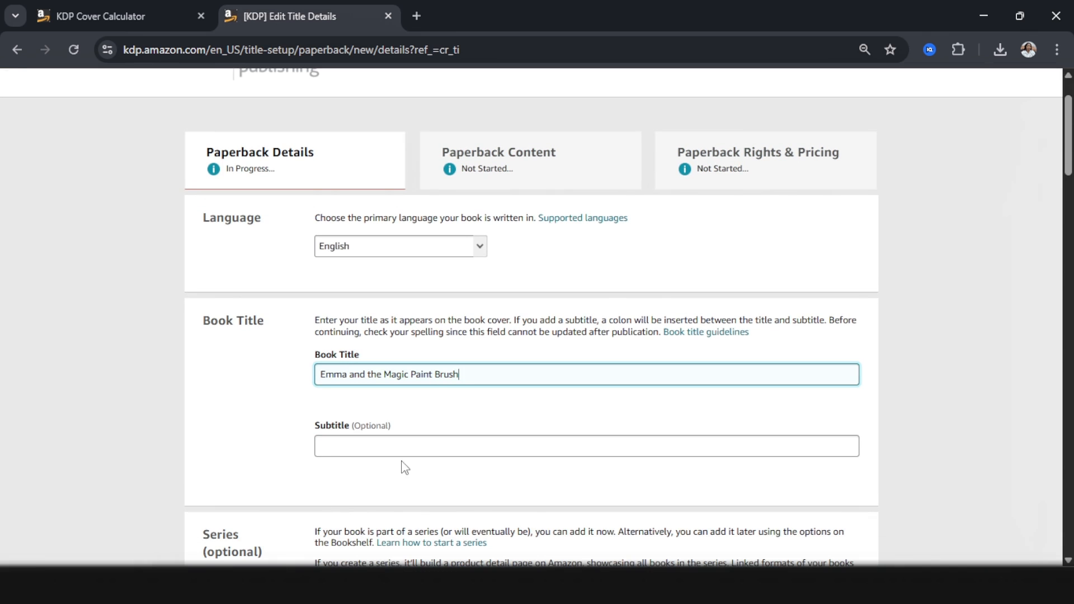
Enter TFI Designs as the primary author and fill in the book description for children ages 3-8
{"action": "scroll", "coordinate": [356, 454], "scroll_direction": "down", "scroll_amount": 5}
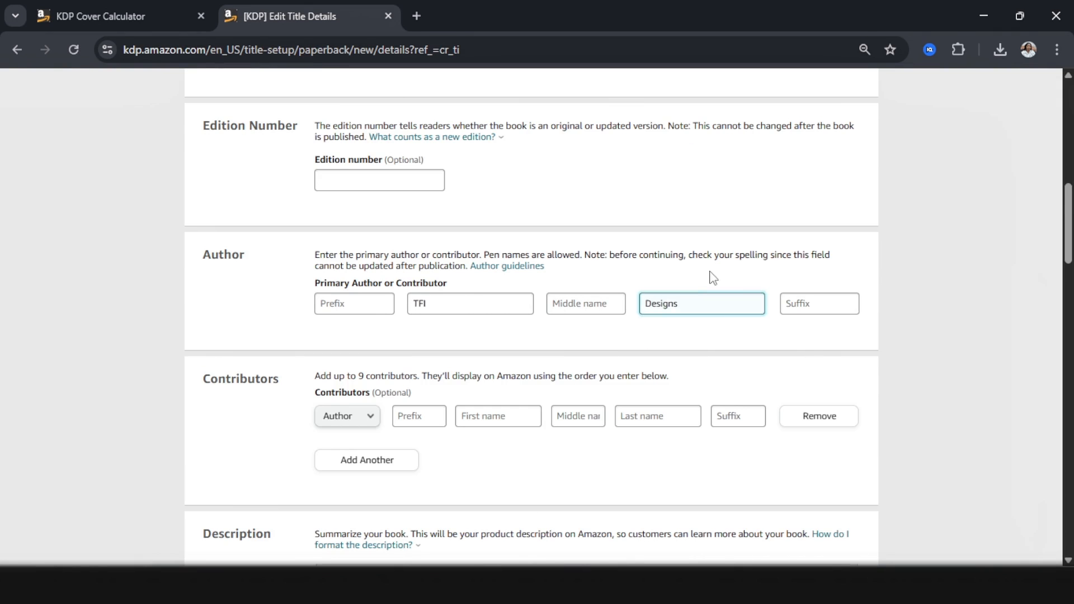
{"action": "scroll", "coordinate": [697, 330], "scroll_direction": "down", "scroll_amount": 4}
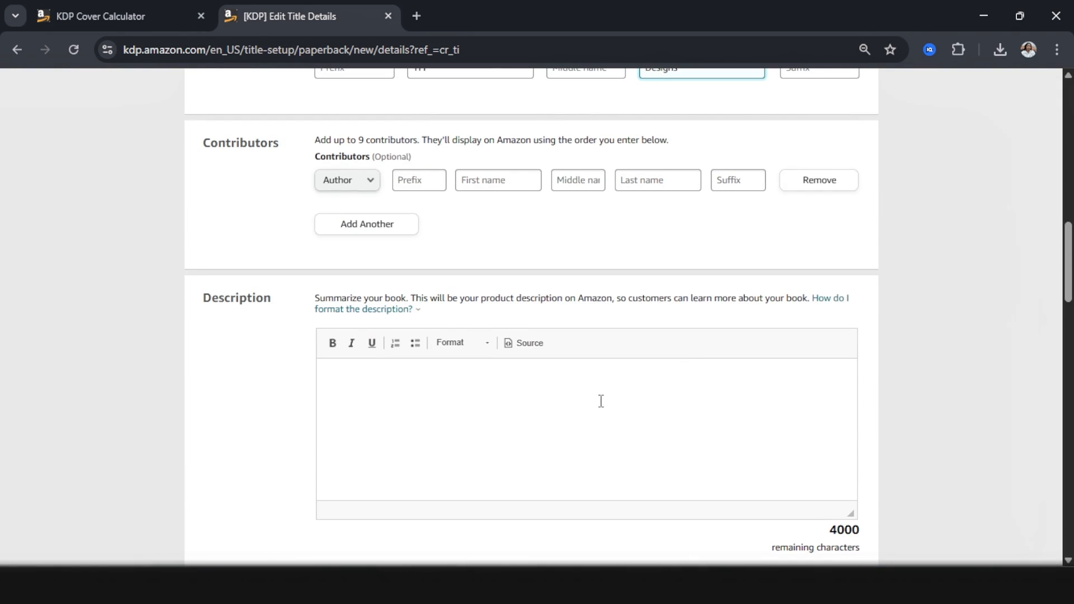
{"action": "left_click", "coordinate": [420, 392]}
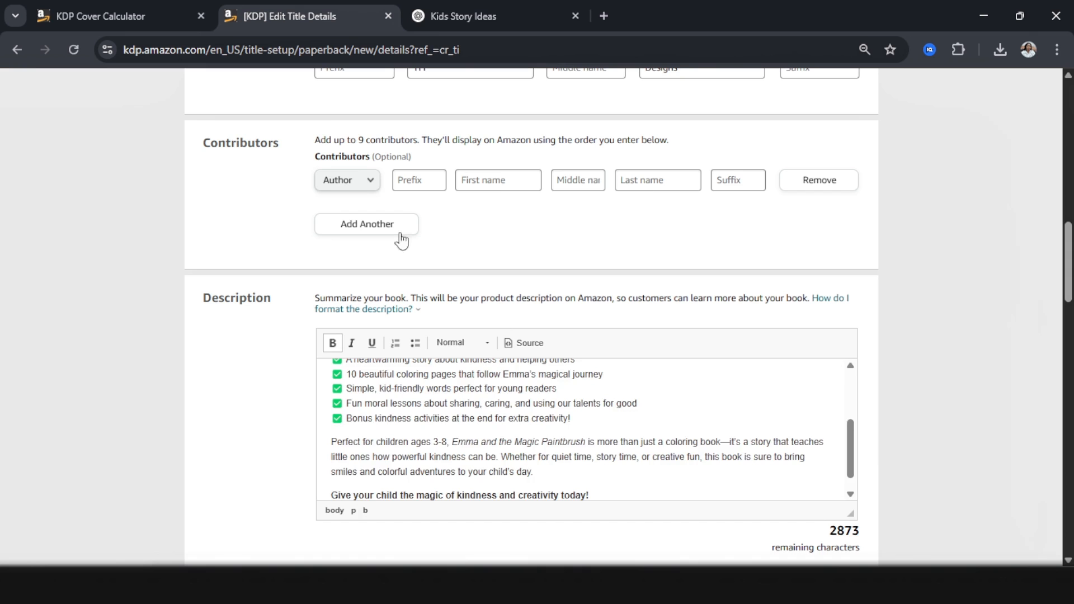
Place the book under Children's Books, Activities, Crafts & Games, Activity Books, Coloring Books with the Fiction placement, and save the categories
{"action": "scroll", "coordinate": [333, 223], "scroll_direction": "down", "scroll_amount": 2}
{"action": "scroll", "coordinate": [573, 416], "scroll_direction": "down", "scroll_amount": 5}
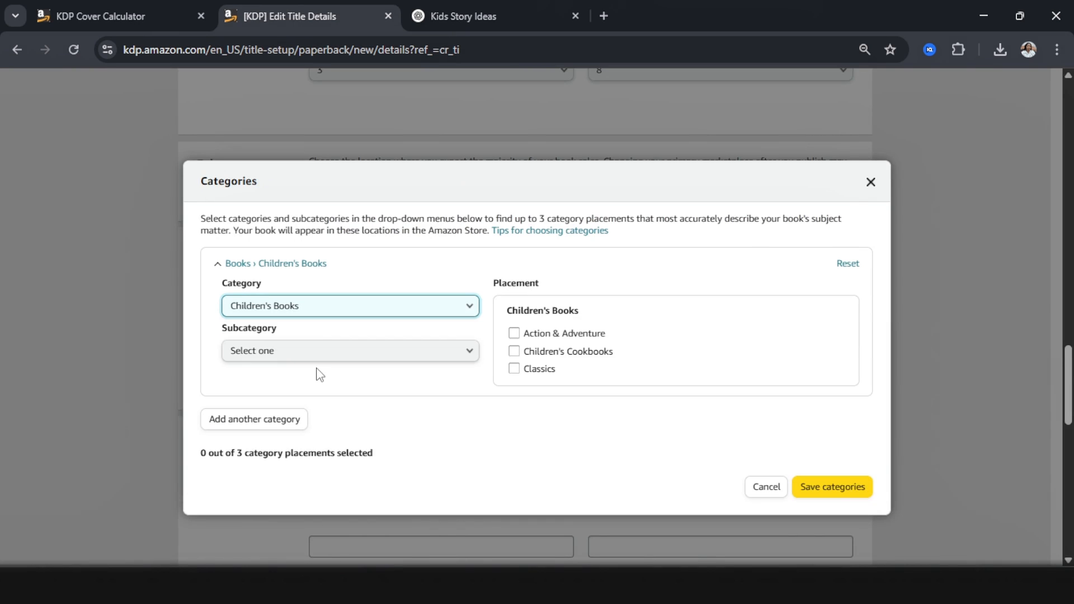
{"action": "left_click", "coordinate": [314, 361]}
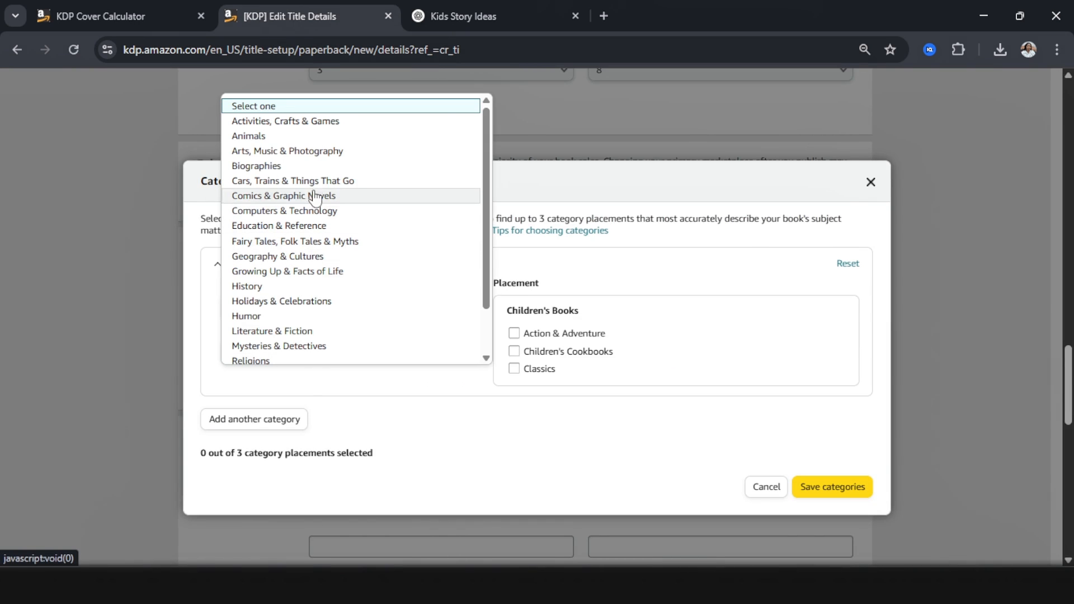
{"action": "left_click", "coordinate": [314, 121]}
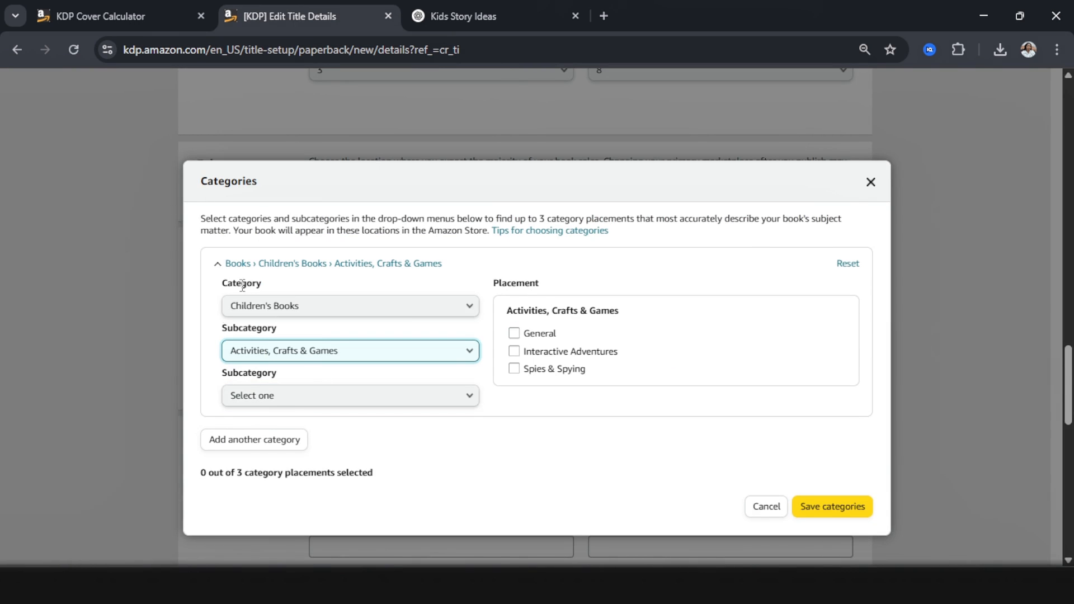
{"action": "left_click", "coordinate": [272, 397]}
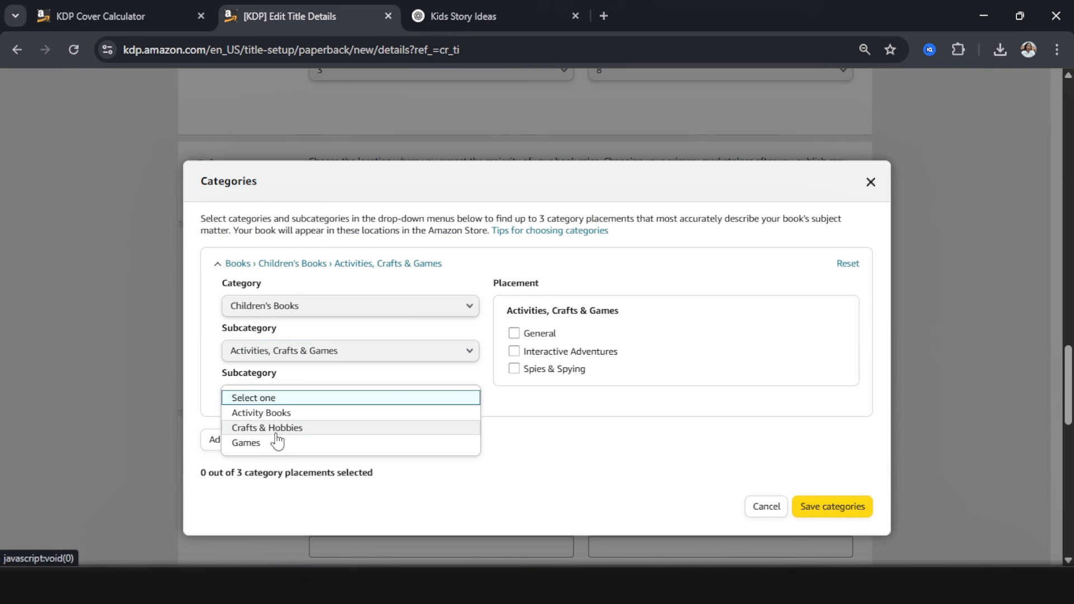
{"action": "left_click", "coordinate": [279, 414]}
{"action": "left_click", "coordinate": [280, 446]}
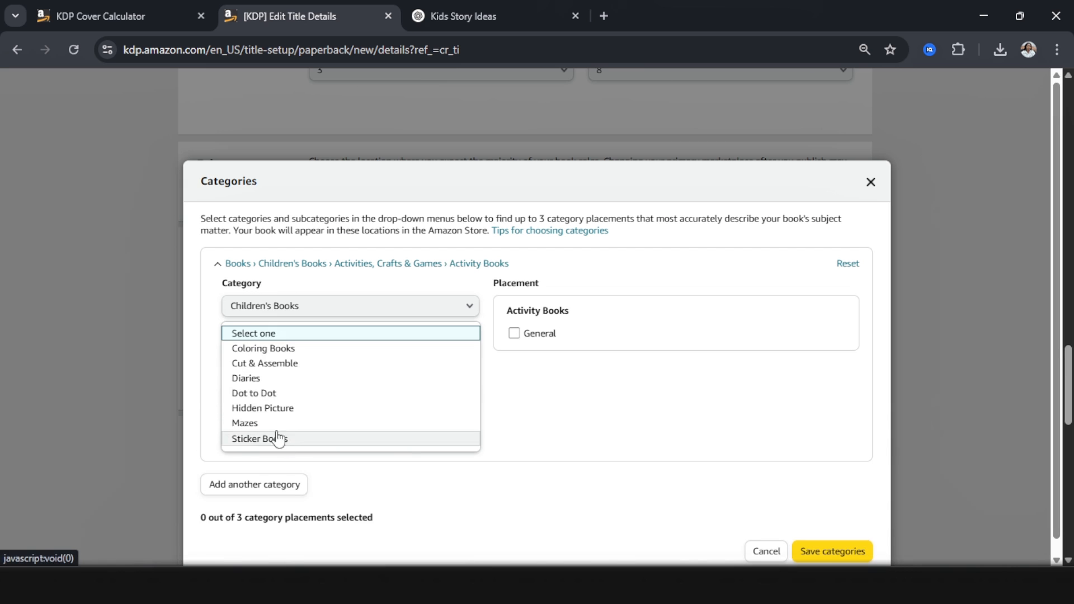
{"action": "left_click", "coordinate": [269, 347]}
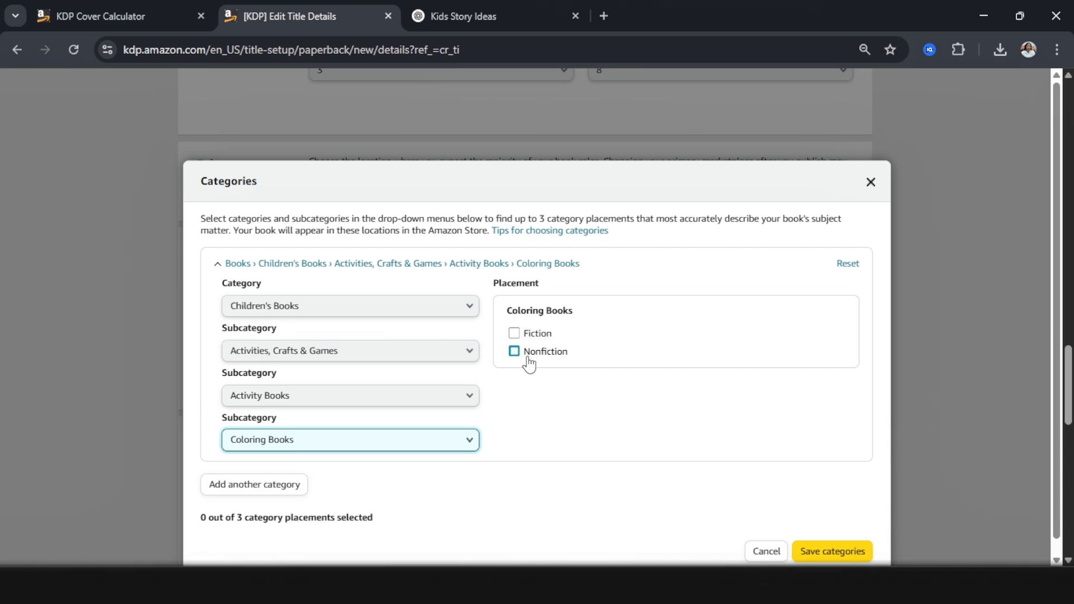
{"action": "left_click", "coordinate": [514, 334]}
{"action": "left_click", "coordinate": [839, 538]}
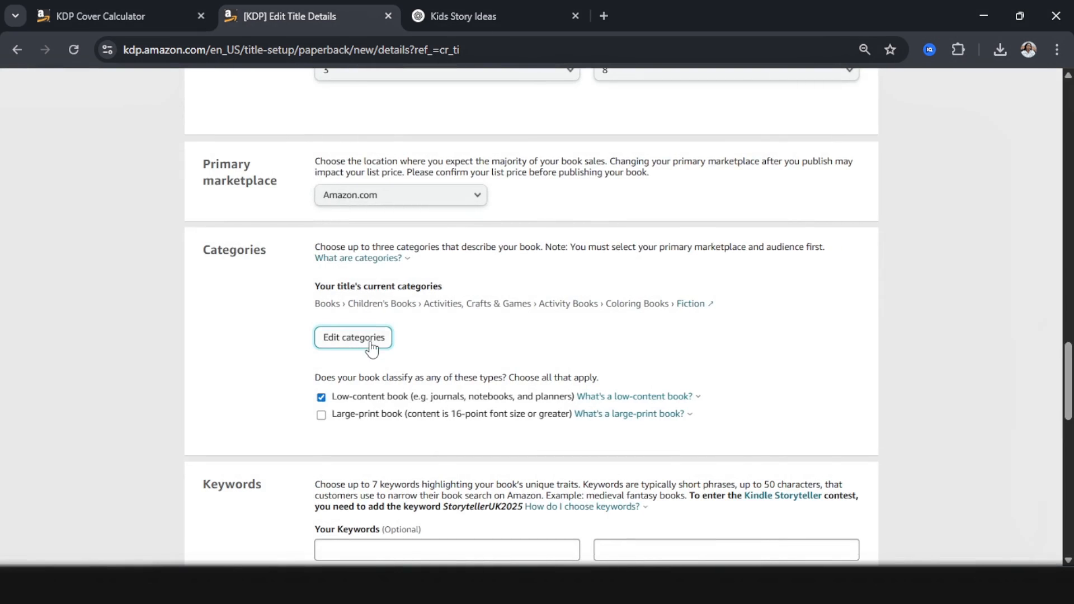
Fill in seven keywords based on "story coloring book" variations for kids and save the paperback details
{"action": "scroll", "coordinate": [371, 350], "scroll_direction": "down", "scroll_amount": 5}
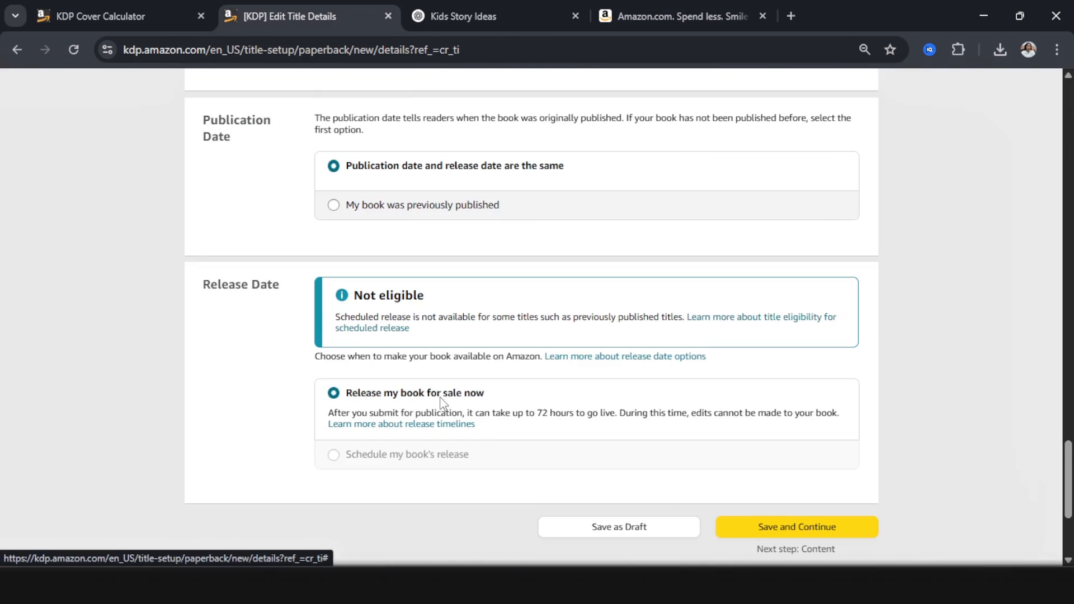
{"action": "scroll", "coordinate": [426, 386], "scroll_direction": "up", "scroll_amount": 5}
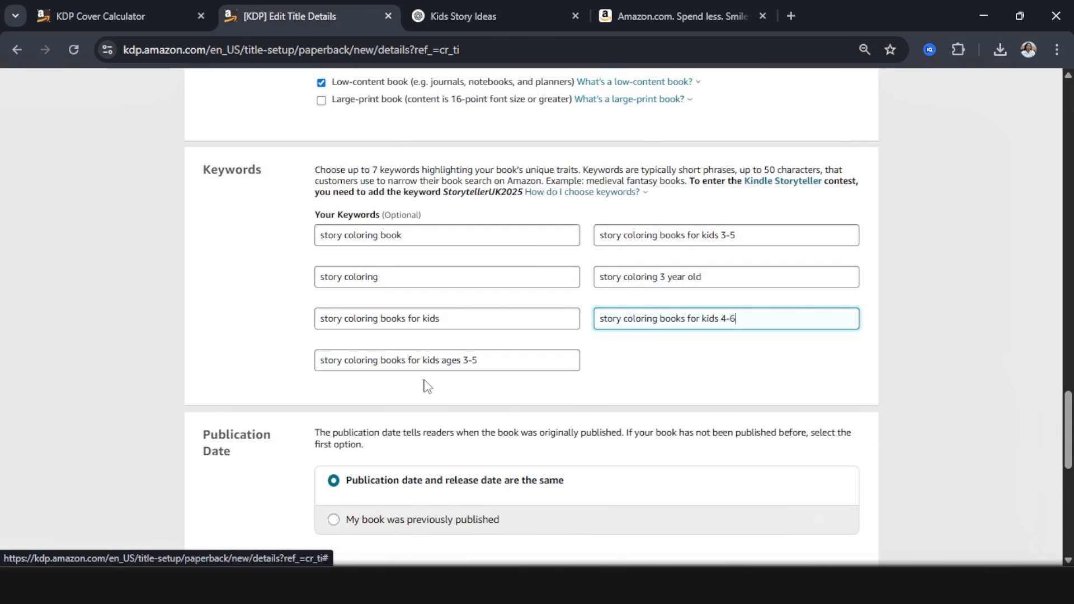
{"action": "scroll", "coordinate": [429, 381], "scroll_direction": "down", "scroll_amount": 3}
Set the paperback's trim size to 8.5 x 11 in
{"action": "scroll", "coordinate": [429, 381], "scroll_direction": "down", "scroll_amount": 5}
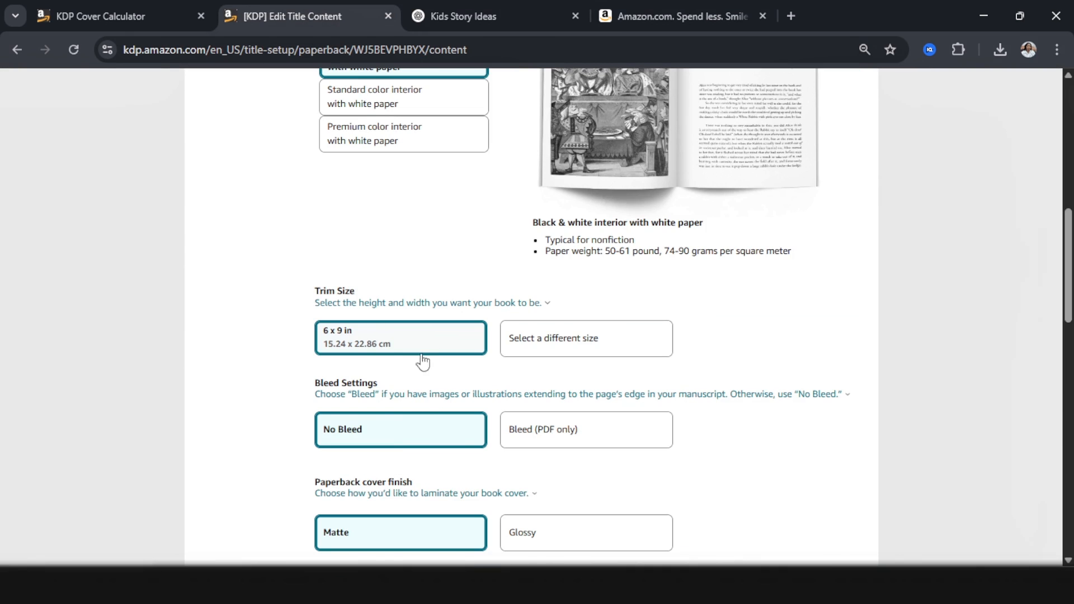
{"action": "left_click", "coordinate": [538, 341]}
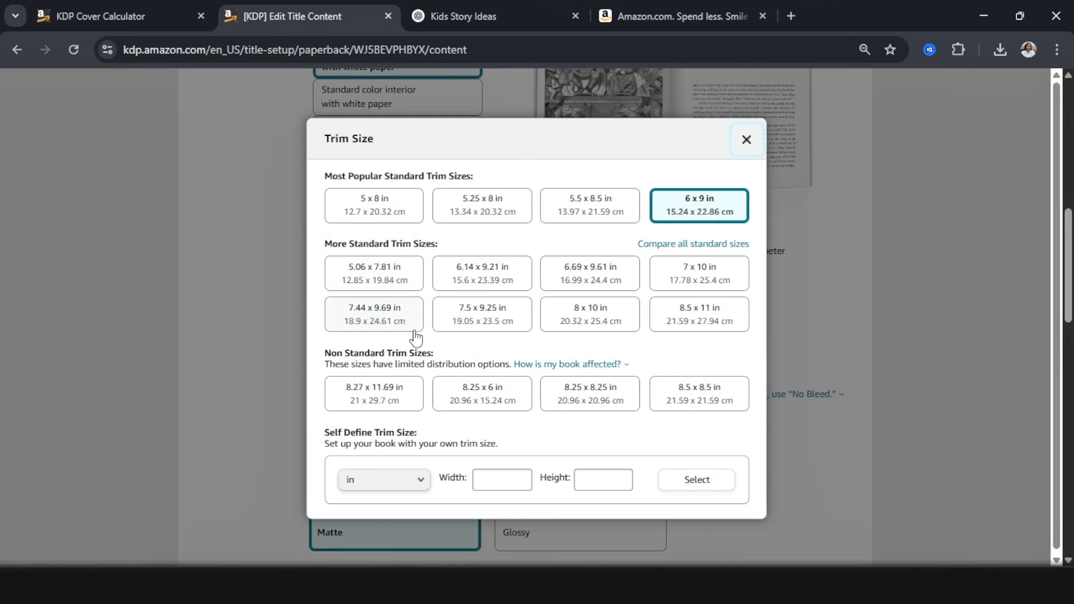
{"action": "left_click", "coordinate": [699, 316]}
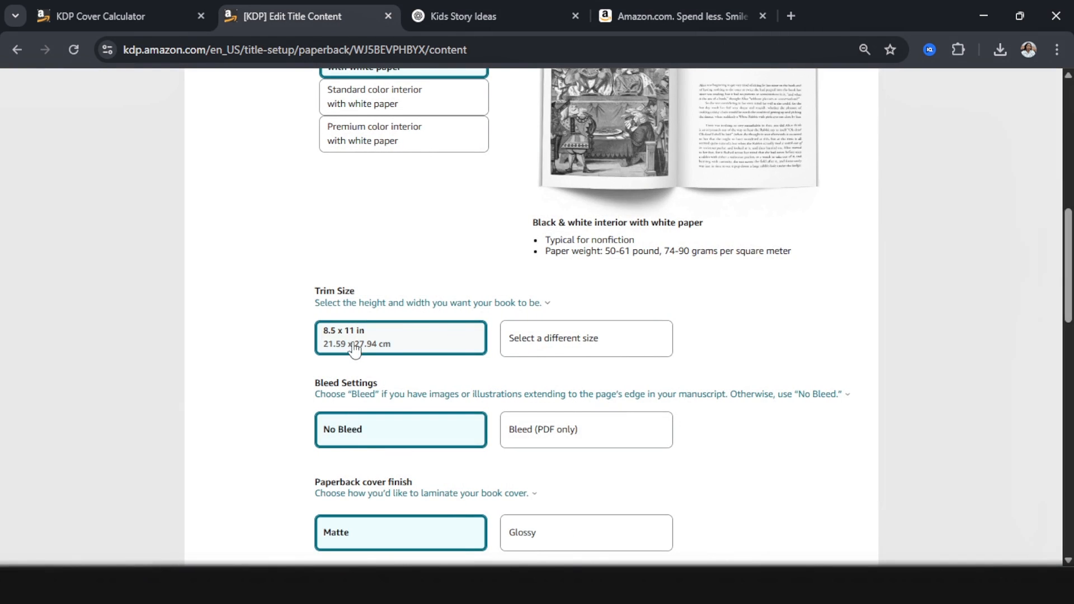
Set the paperback's bleed to Bleed (PDF only) and its cover finish to Glossy
{"action": "left_click", "coordinate": [526, 439]}
{"action": "scroll", "coordinate": [412, 391], "scroll_direction": "down", "scroll_amount": 3}
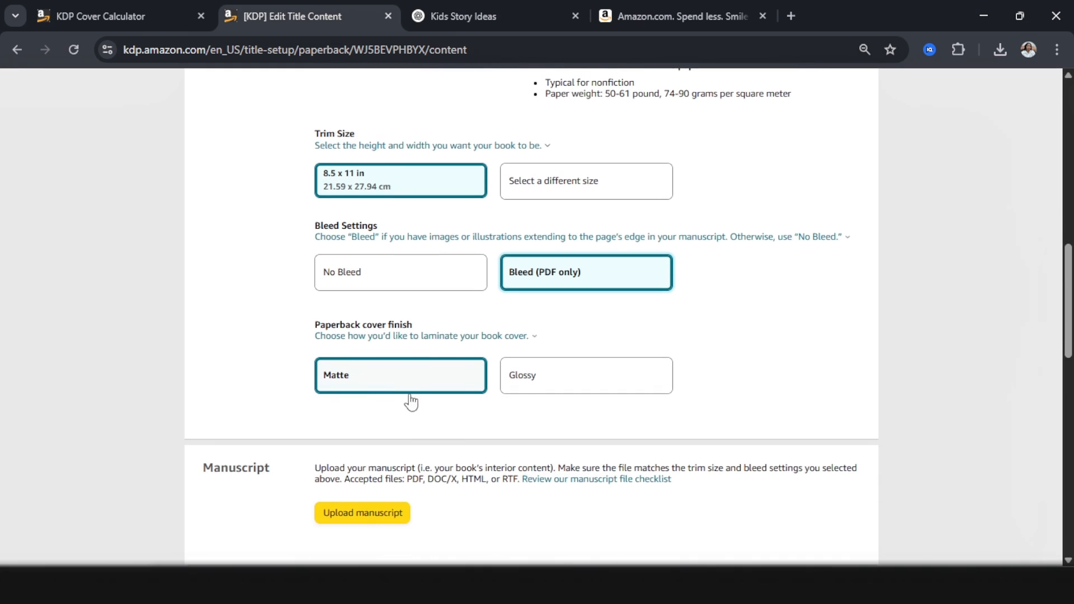
{"action": "left_click", "coordinate": [592, 391]}
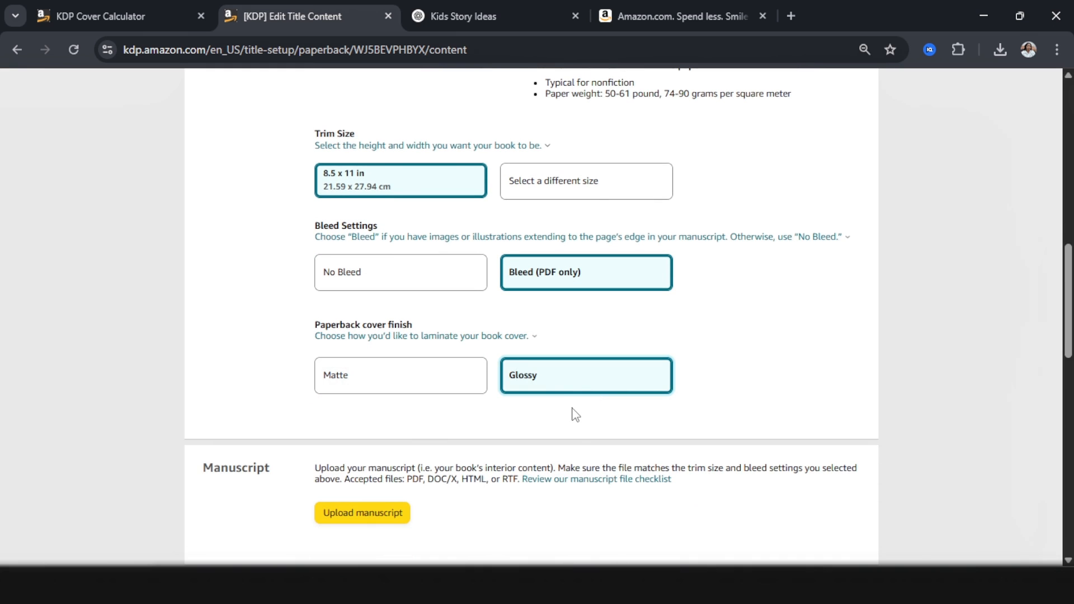
{"action": "scroll", "coordinate": [503, 412], "scroll_direction": "down", "scroll_amount": 3}
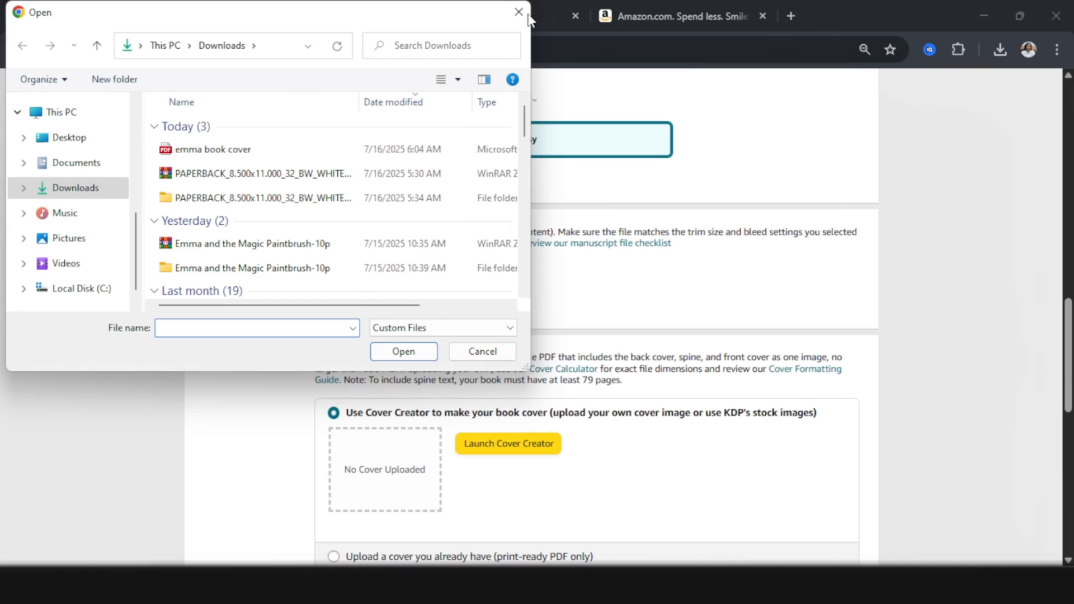
{"action": "key", "text": "Escape"}
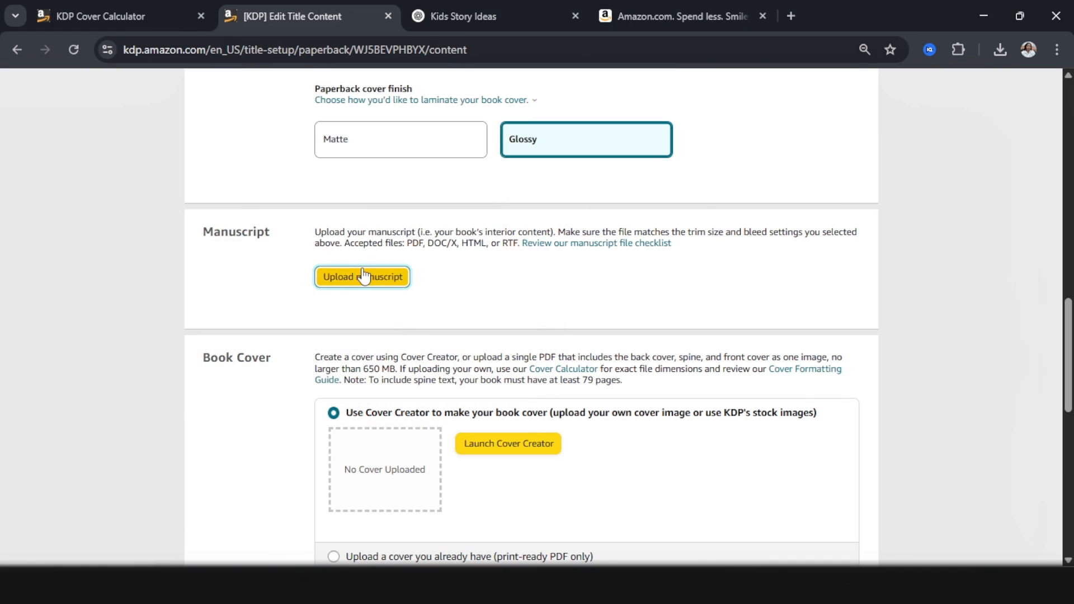
{"action": "scroll", "coordinate": [274, 286], "scroll_direction": "down", "scroll_amount": 5}
Set the Amazon.com list price to 6.00 USD and review the royalties and converted marketplace prices down to the publishing options
{"action": "mouse_move", "coordinate": [417, 350]}
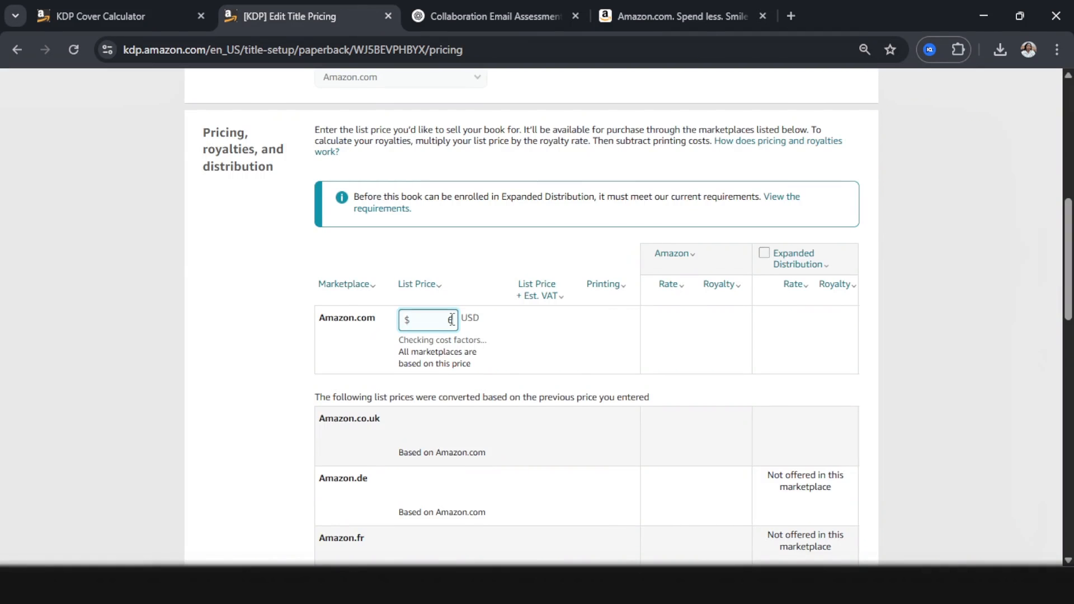
{"action": "scroll", "coordinate": [446, 318], "scroll_direction": "up", "scroll_amount": 1}
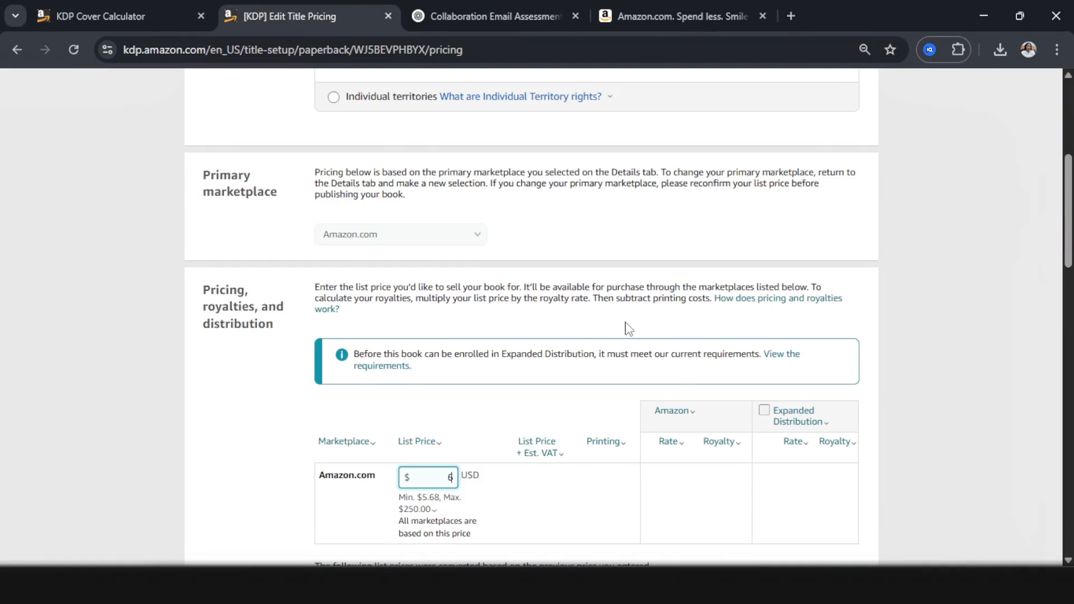
{"action": "scroll", "coordinate": [492, 454], "scroll_direction": "down", "scroll_amount": 1}
{"action": "scroll", "coordinate": [523, 386], "scroll_direction": "down", "scroll_amount": 3}
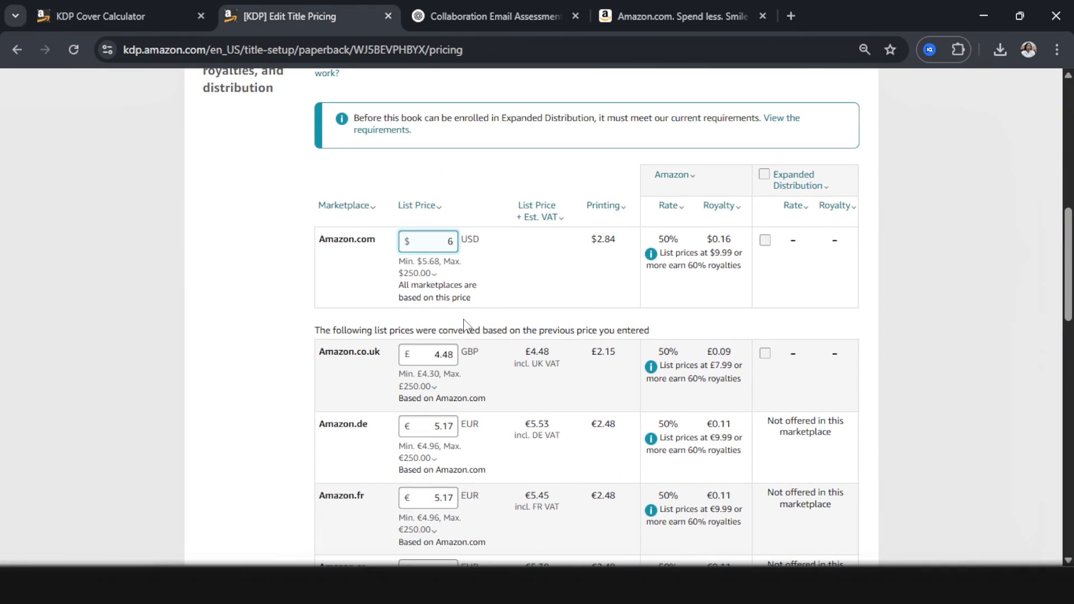
{"action": "scroll", "coordinate": [467, 314], "scroll_direction": "up", "scroll_amount": 3}
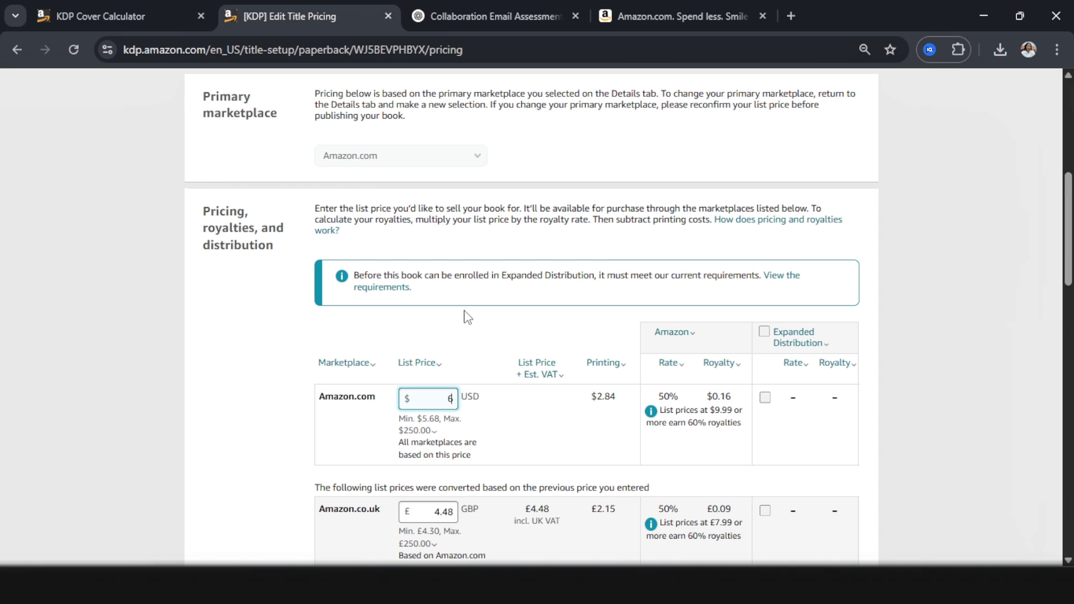
{"action": "left_click", "coordinate": [463, 311]}
{"action": "scroll", "coordinate": [463, 310], "scroll_direction": "down", "scroll_amount": 1}
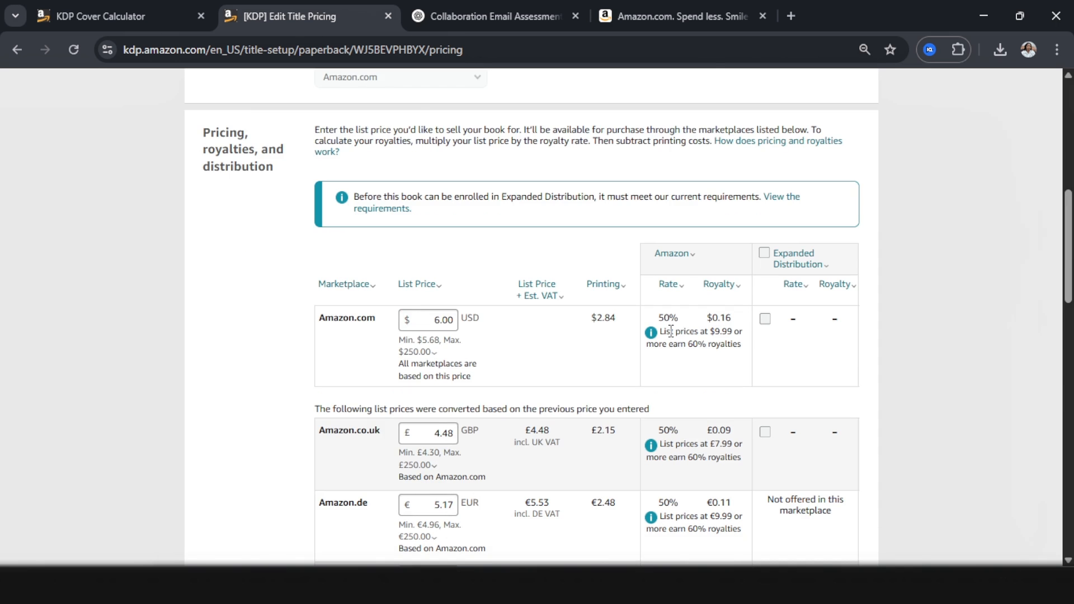
{"action": "scroll", "coordinate": [915, 346], "scroll_direction": "down", "scroll_amount": 15}
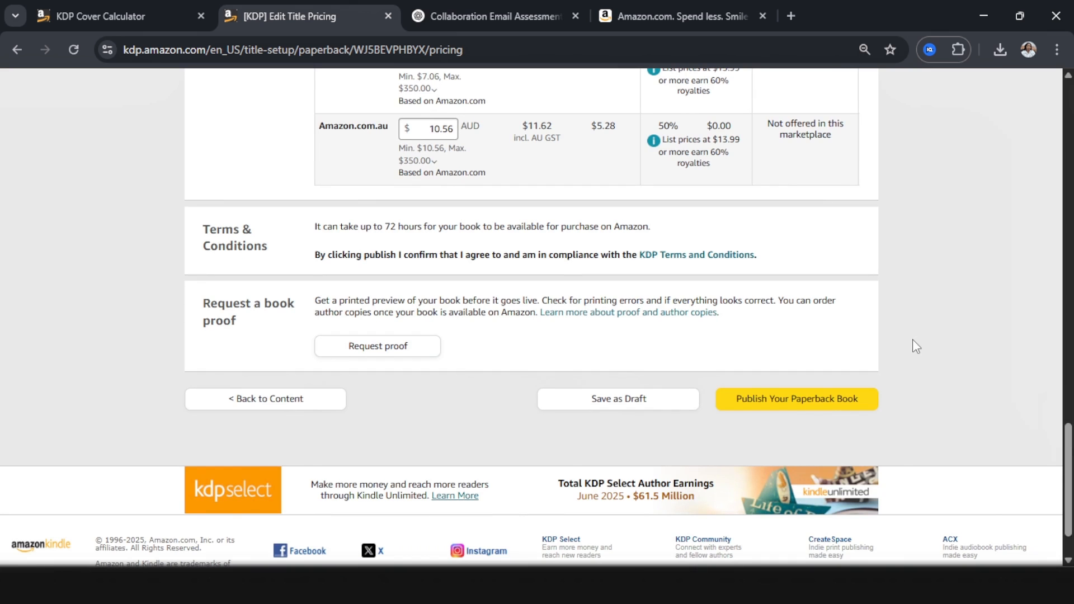